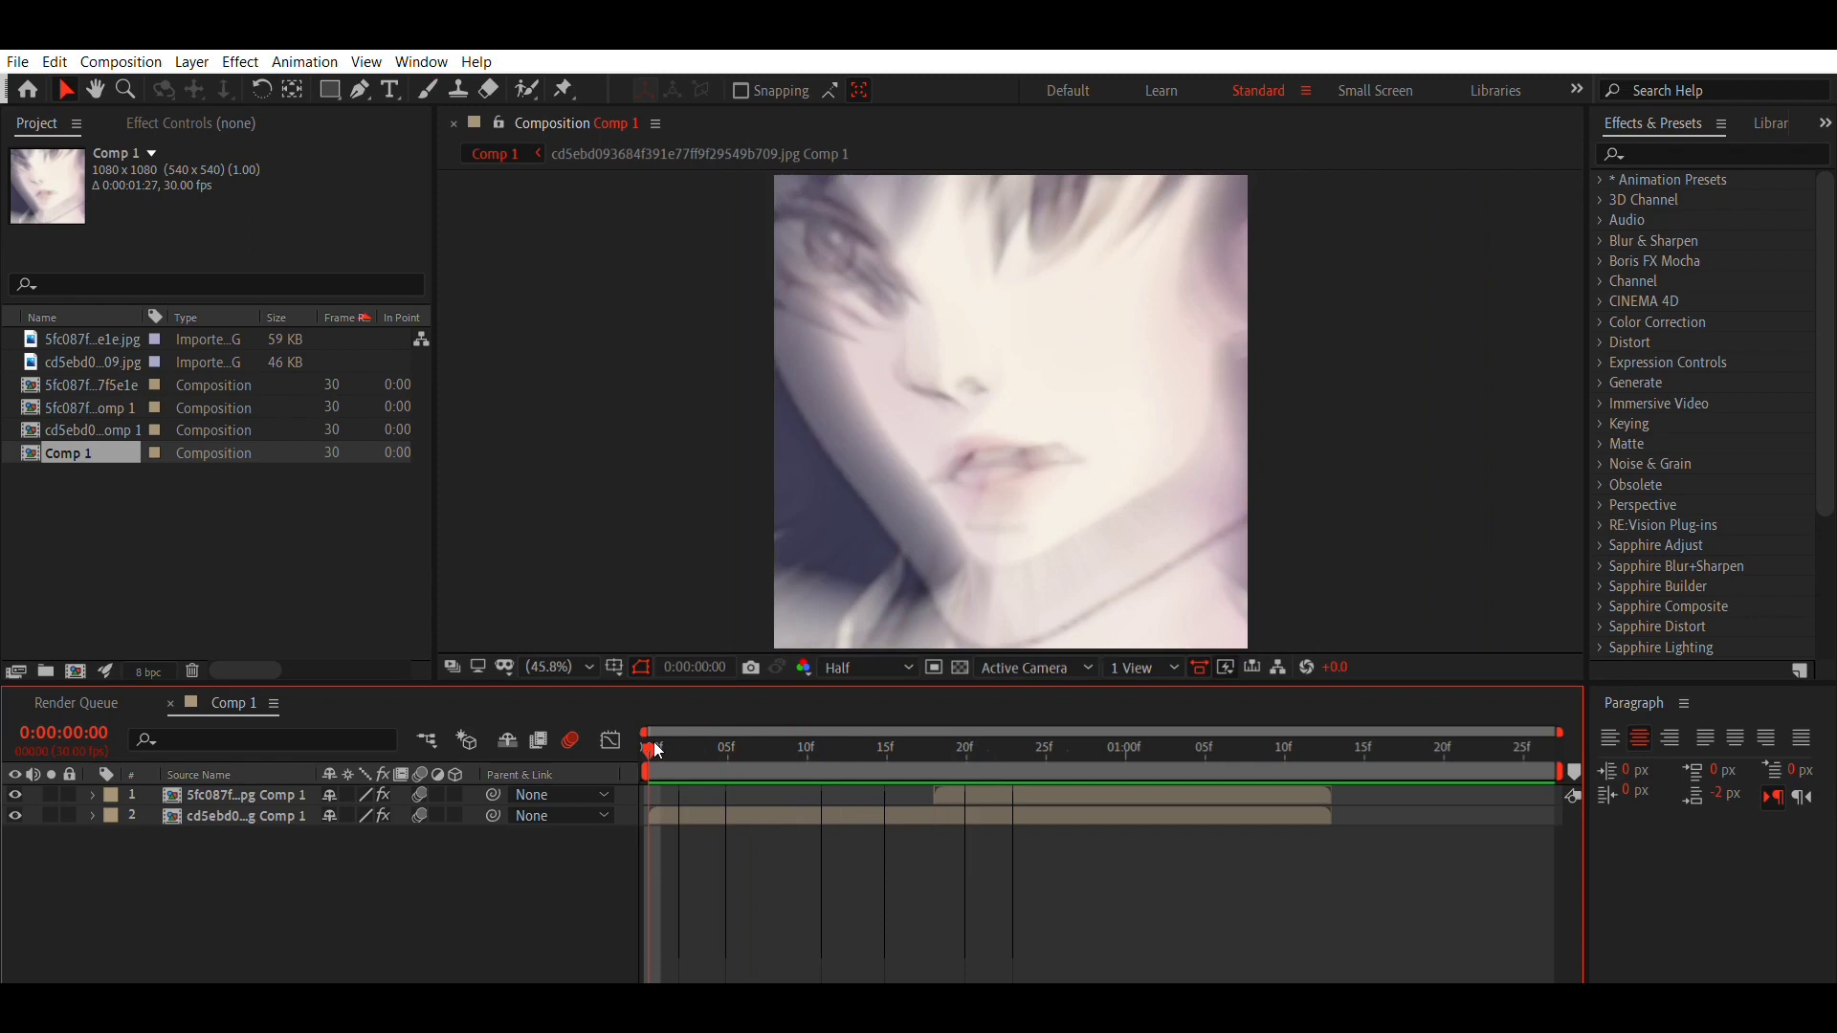
Preview the composition, move the playhead to 0:00:00:18, and trim the top layer's in-point there
key("space")
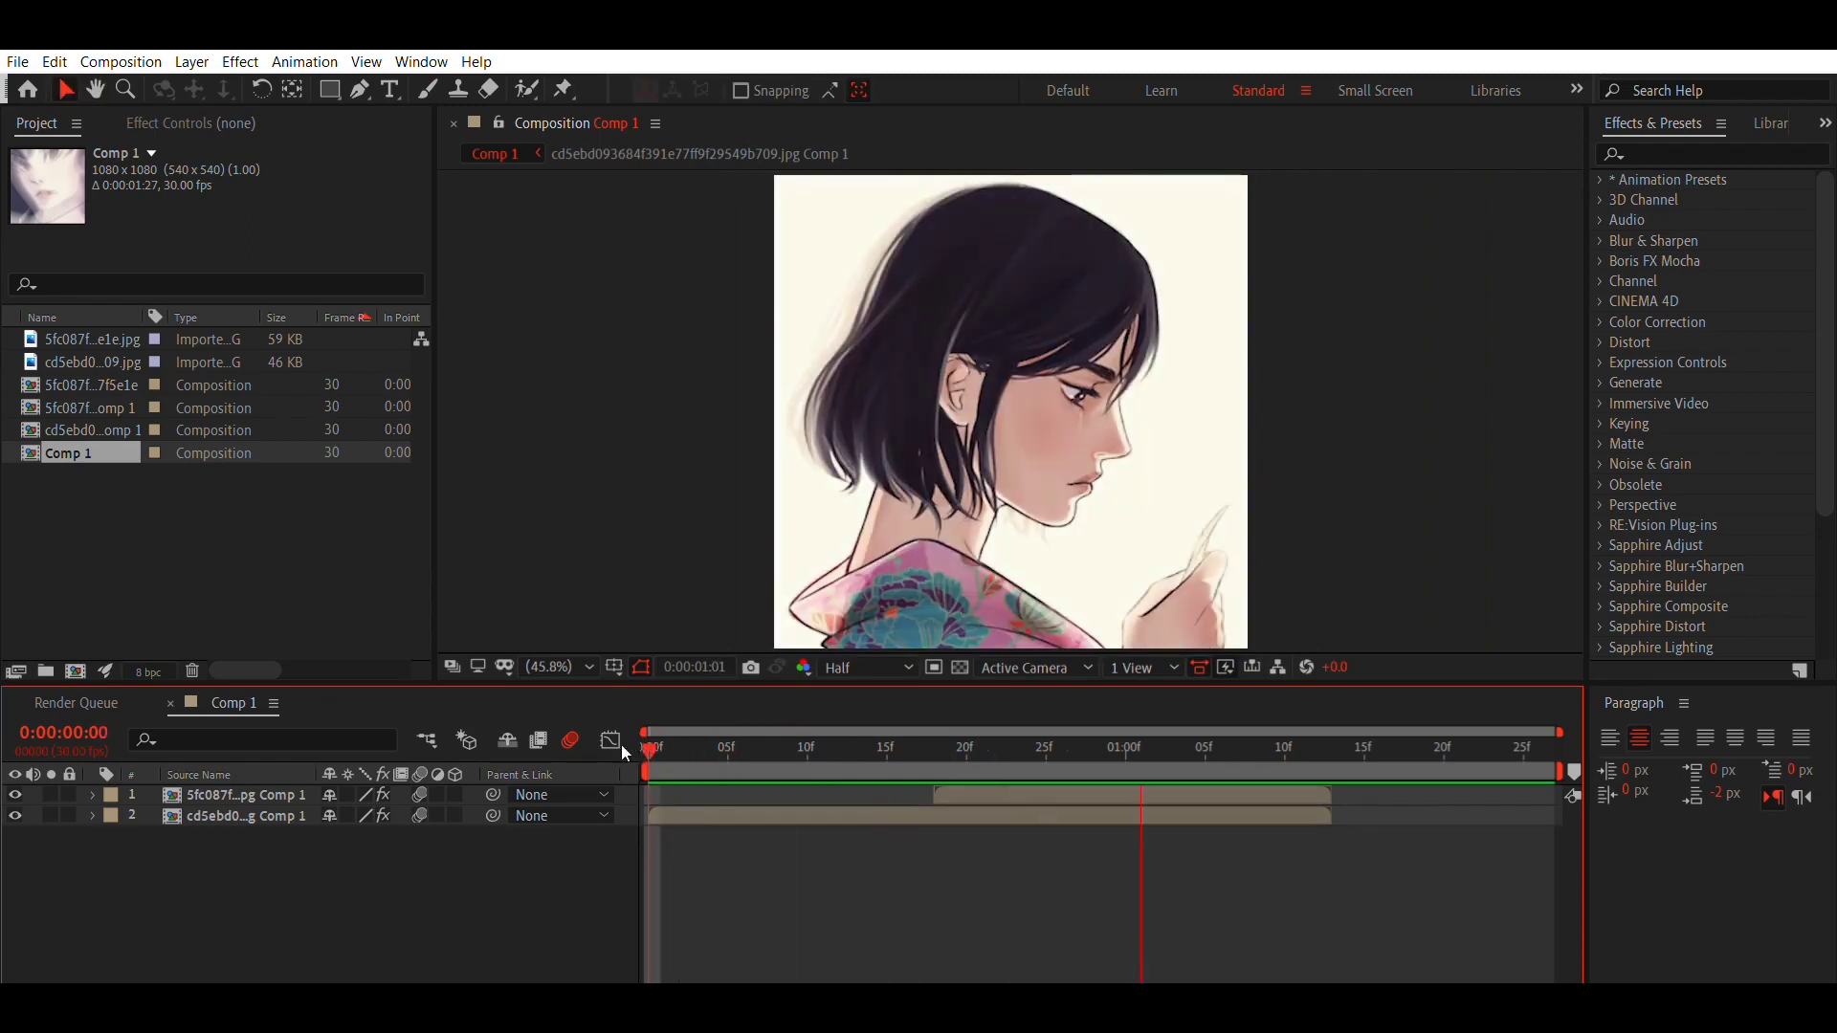
left_click_drag(650, 747, 932, 783)
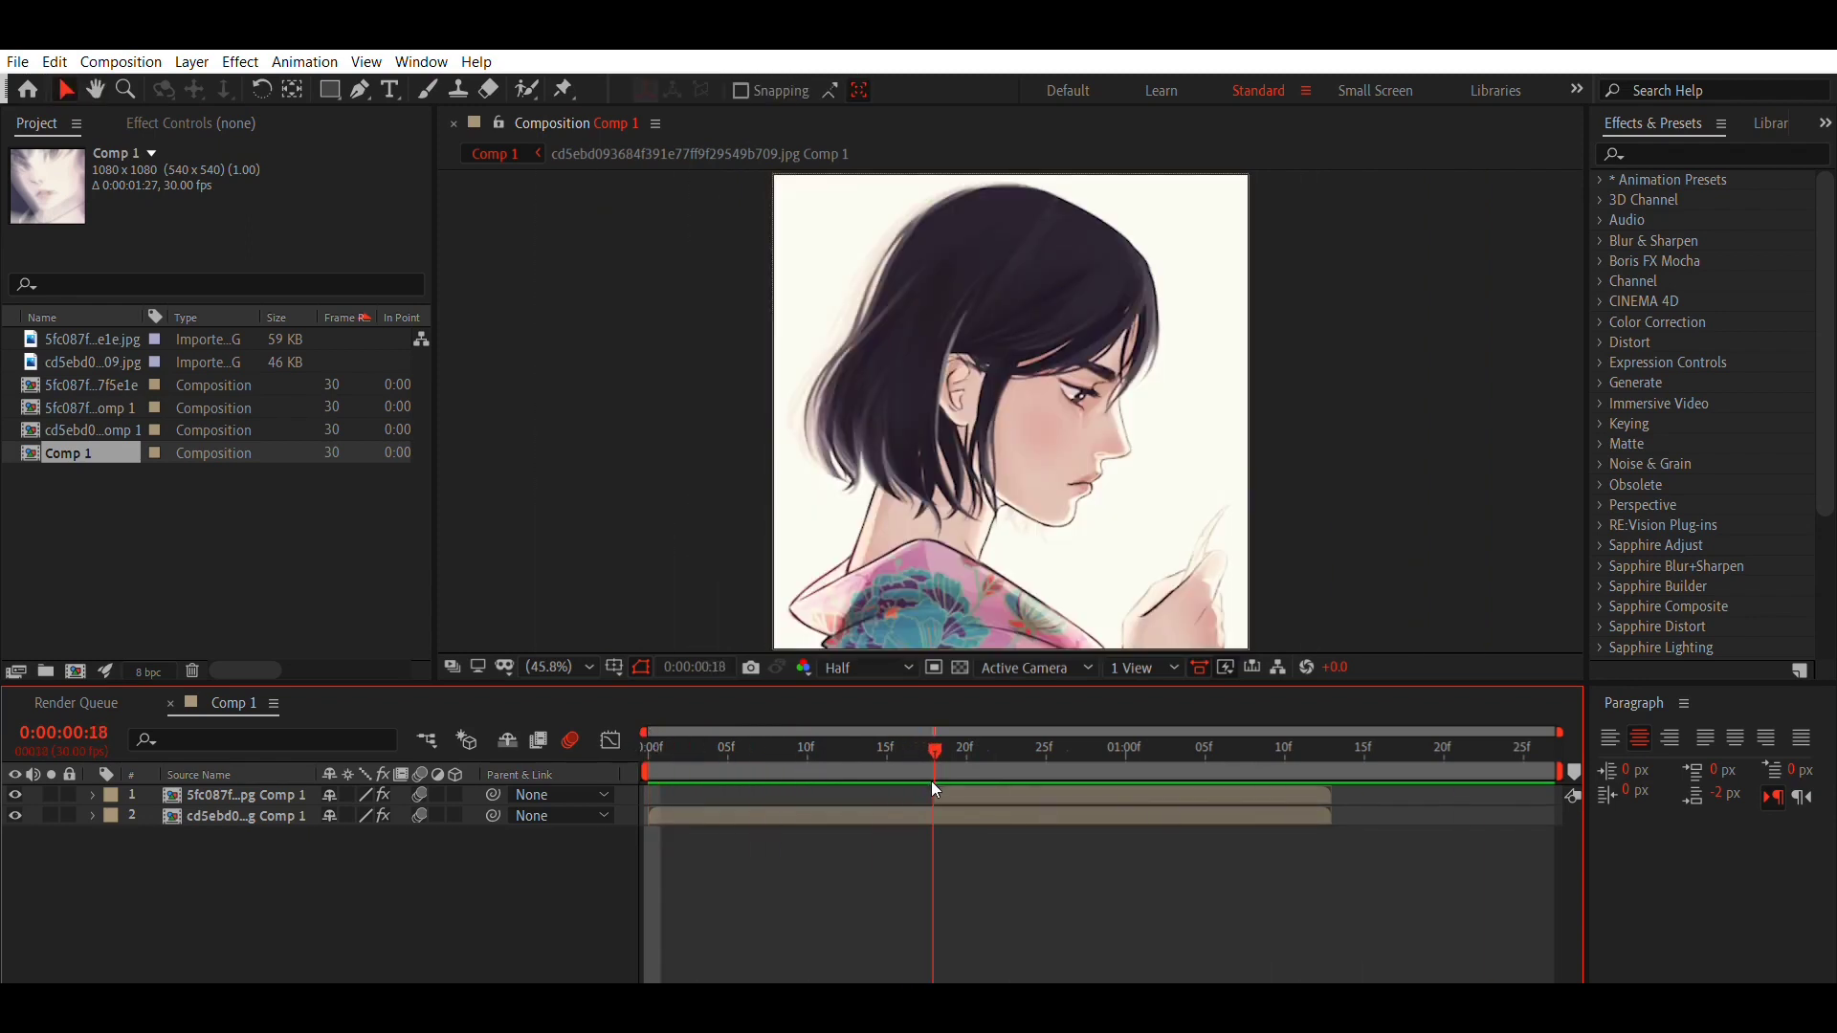
left_click(935, 790)
key("alt+bracketleft")
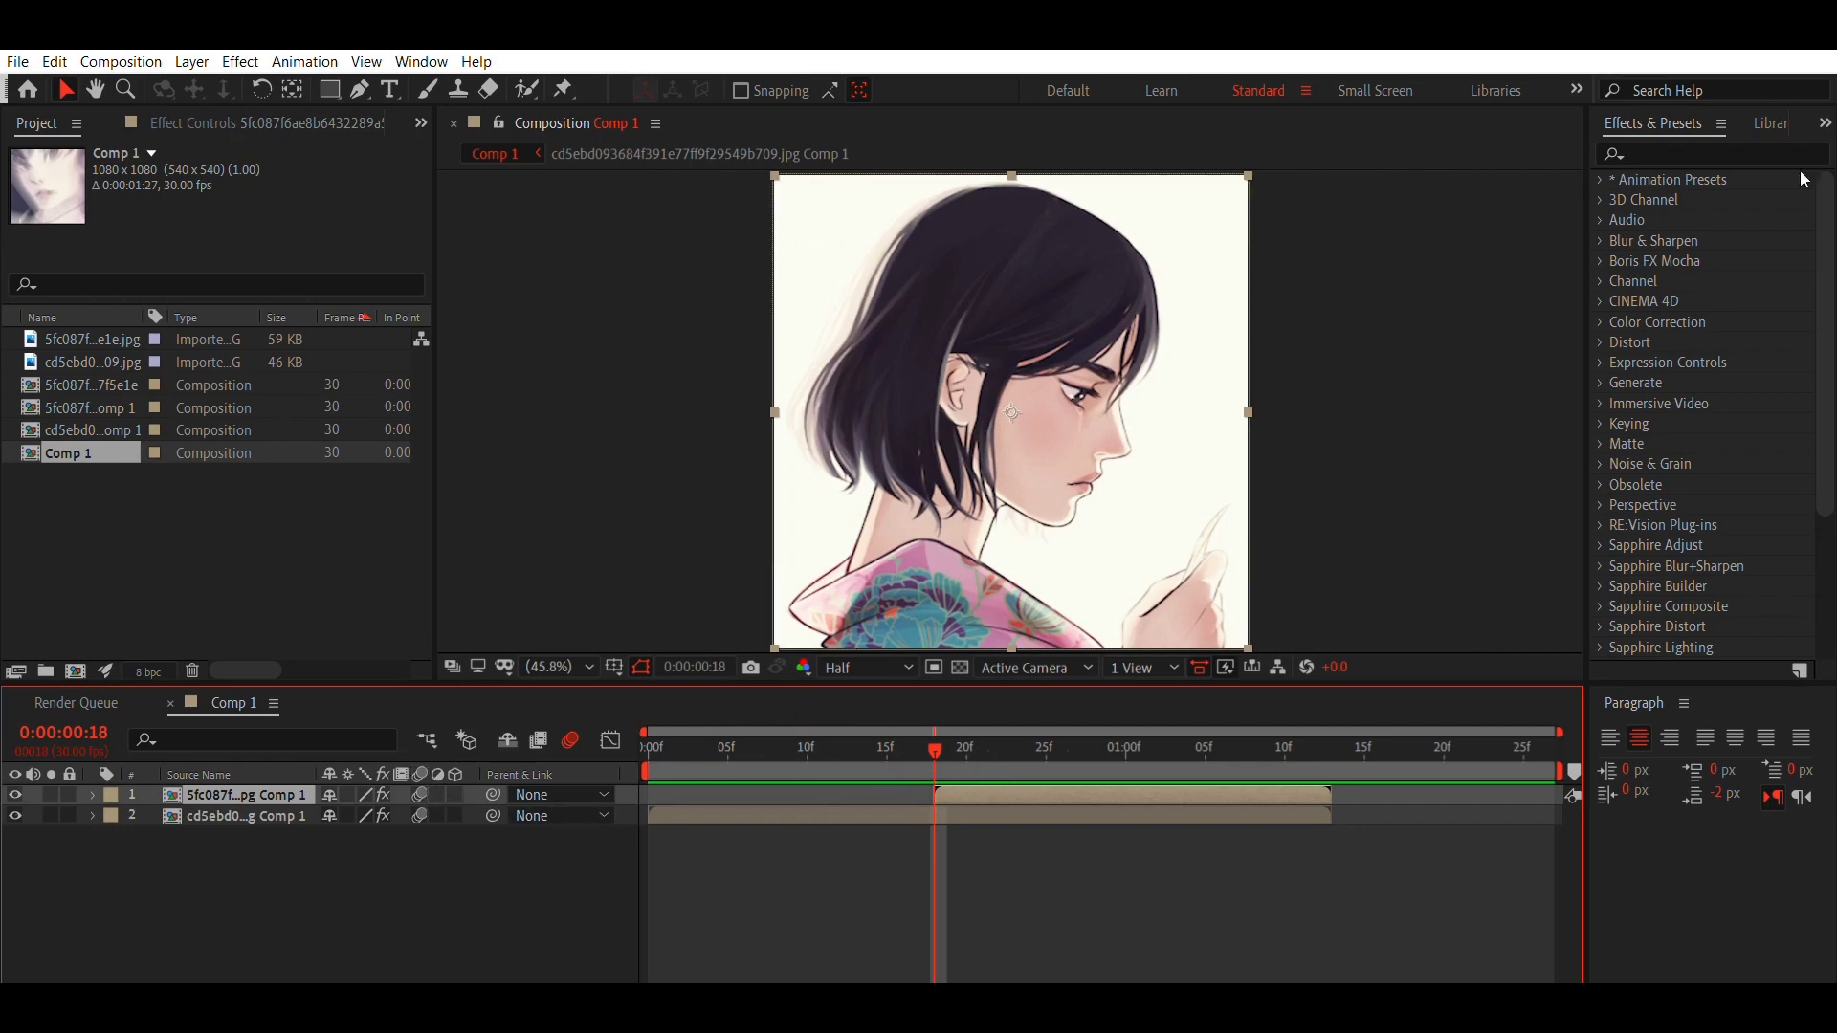
Search the effects for "s_wipech" and apply S_WipeChecker to the top layer
left_click(1777, 145)
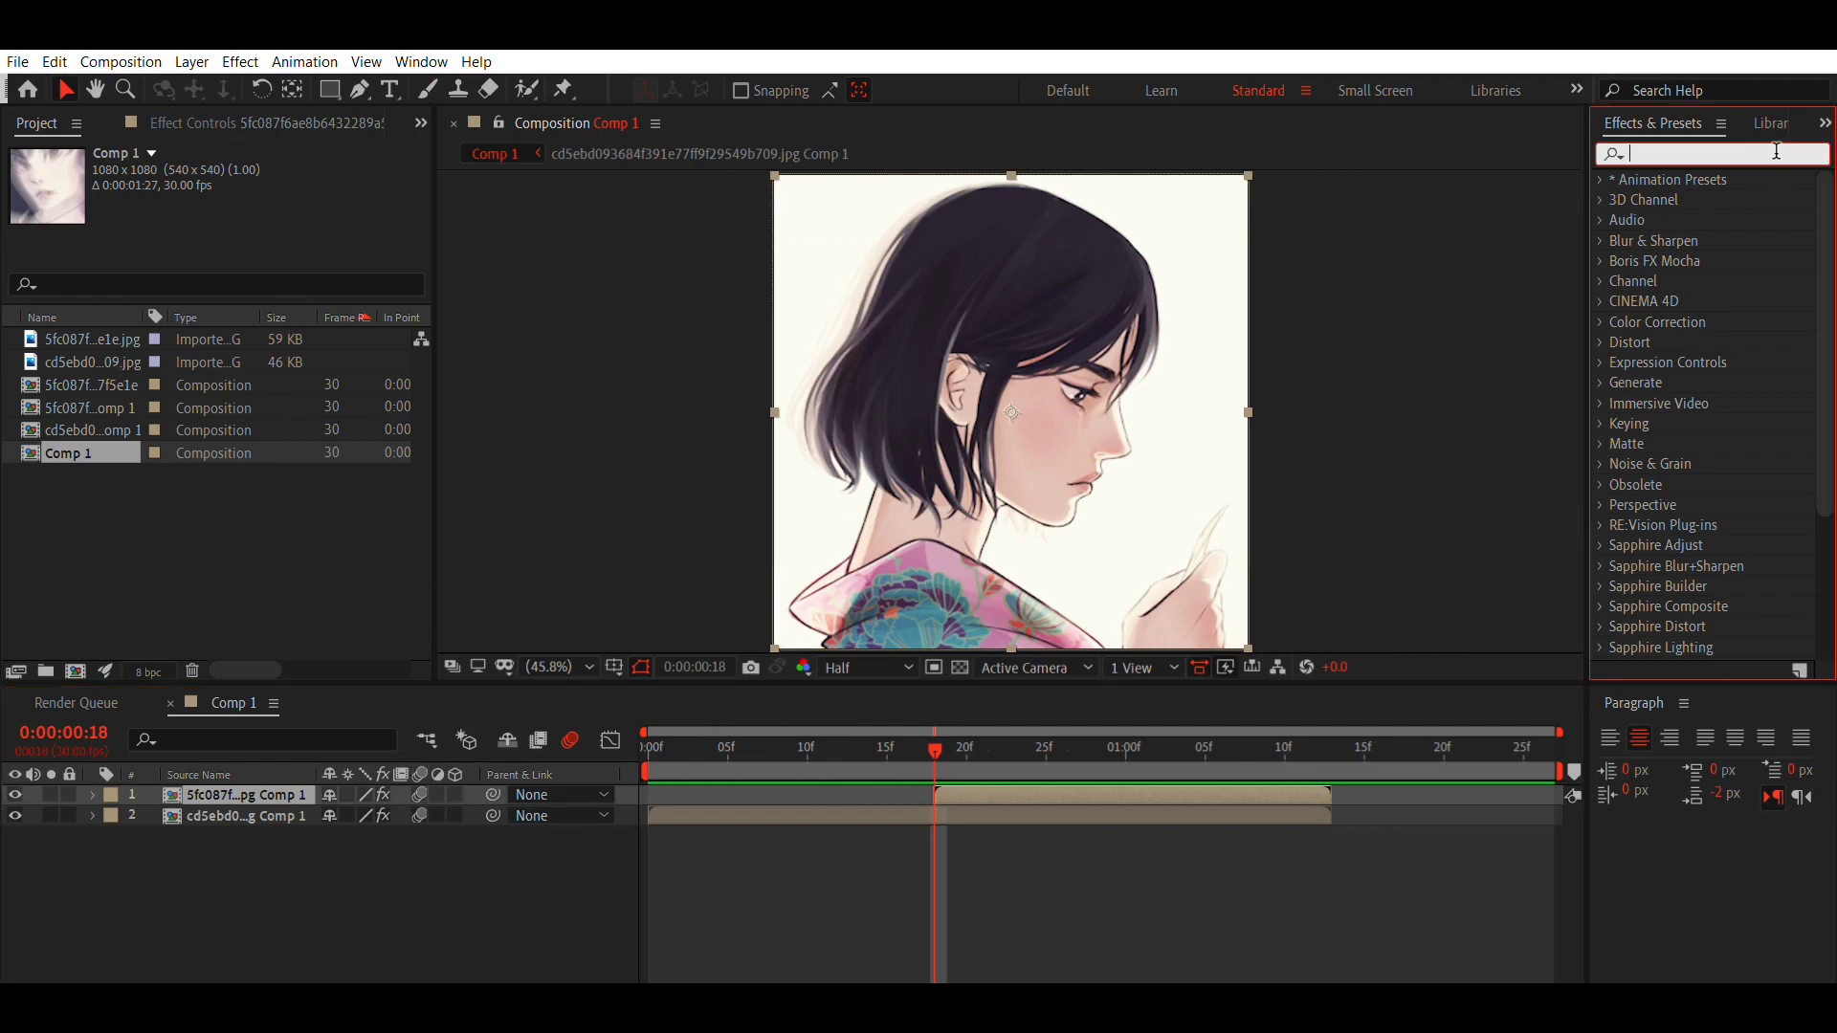
type("s_")
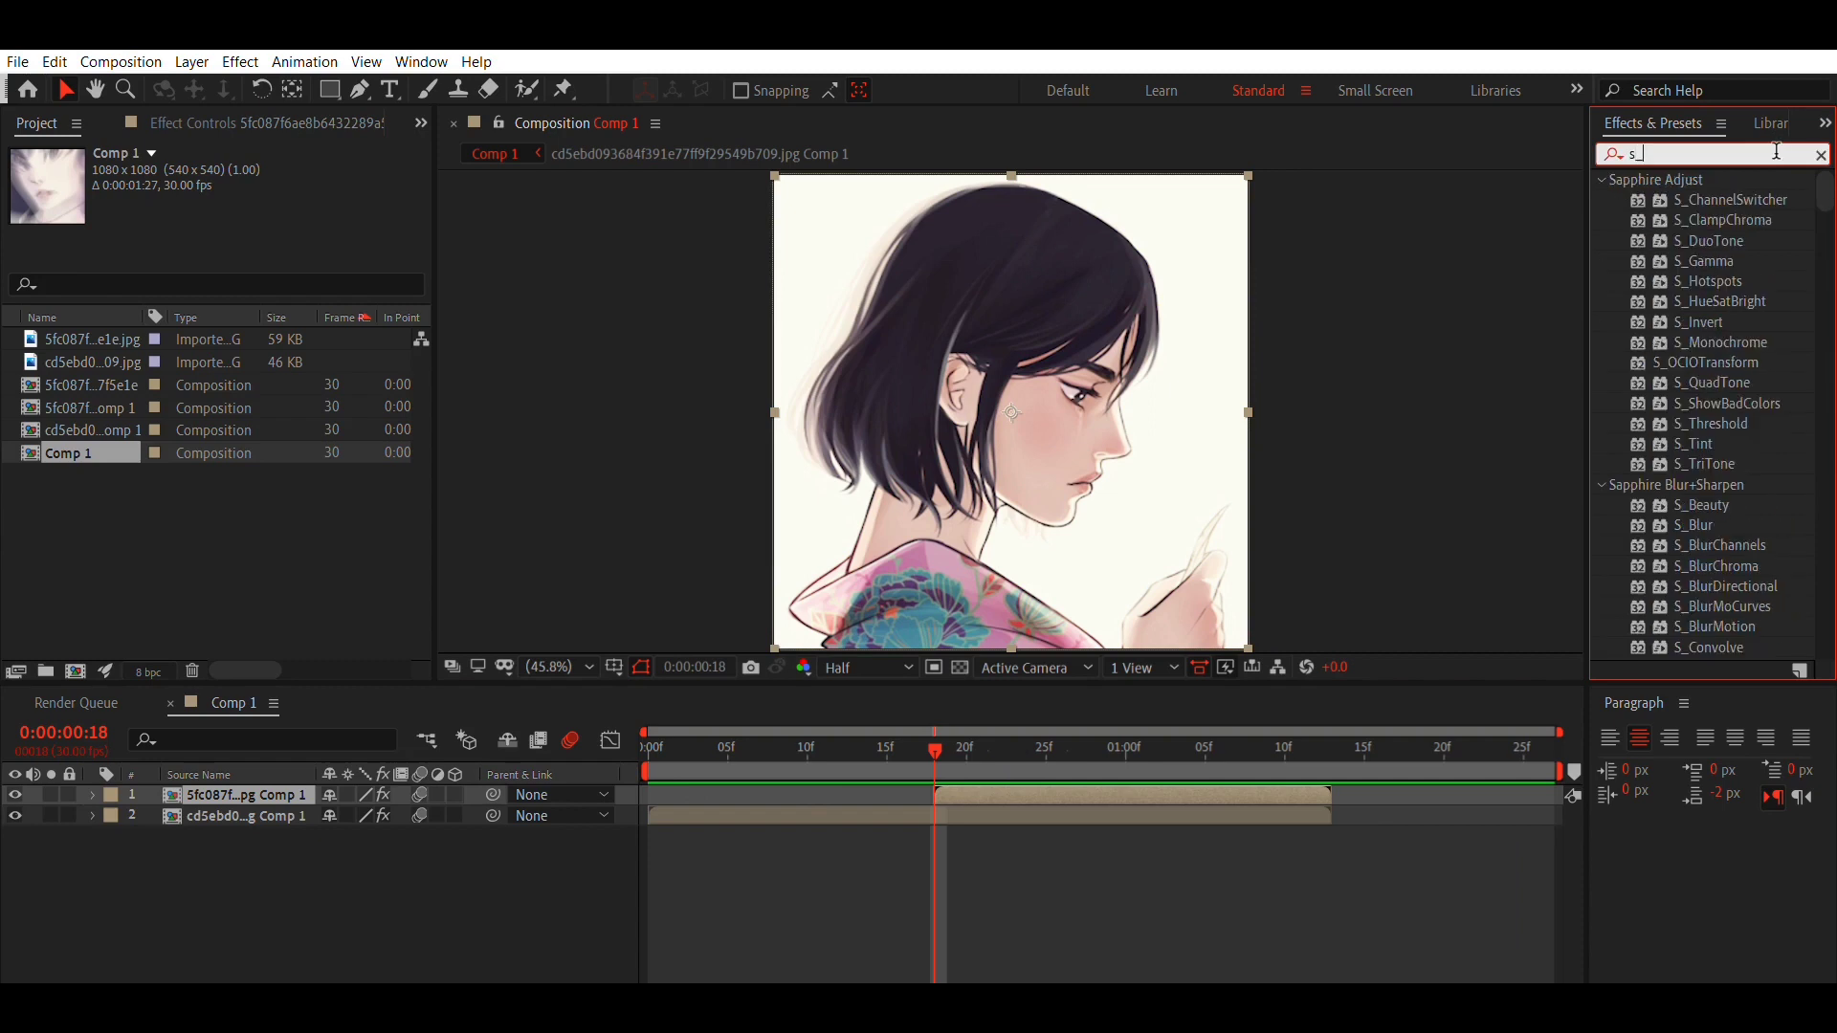
type("wi")
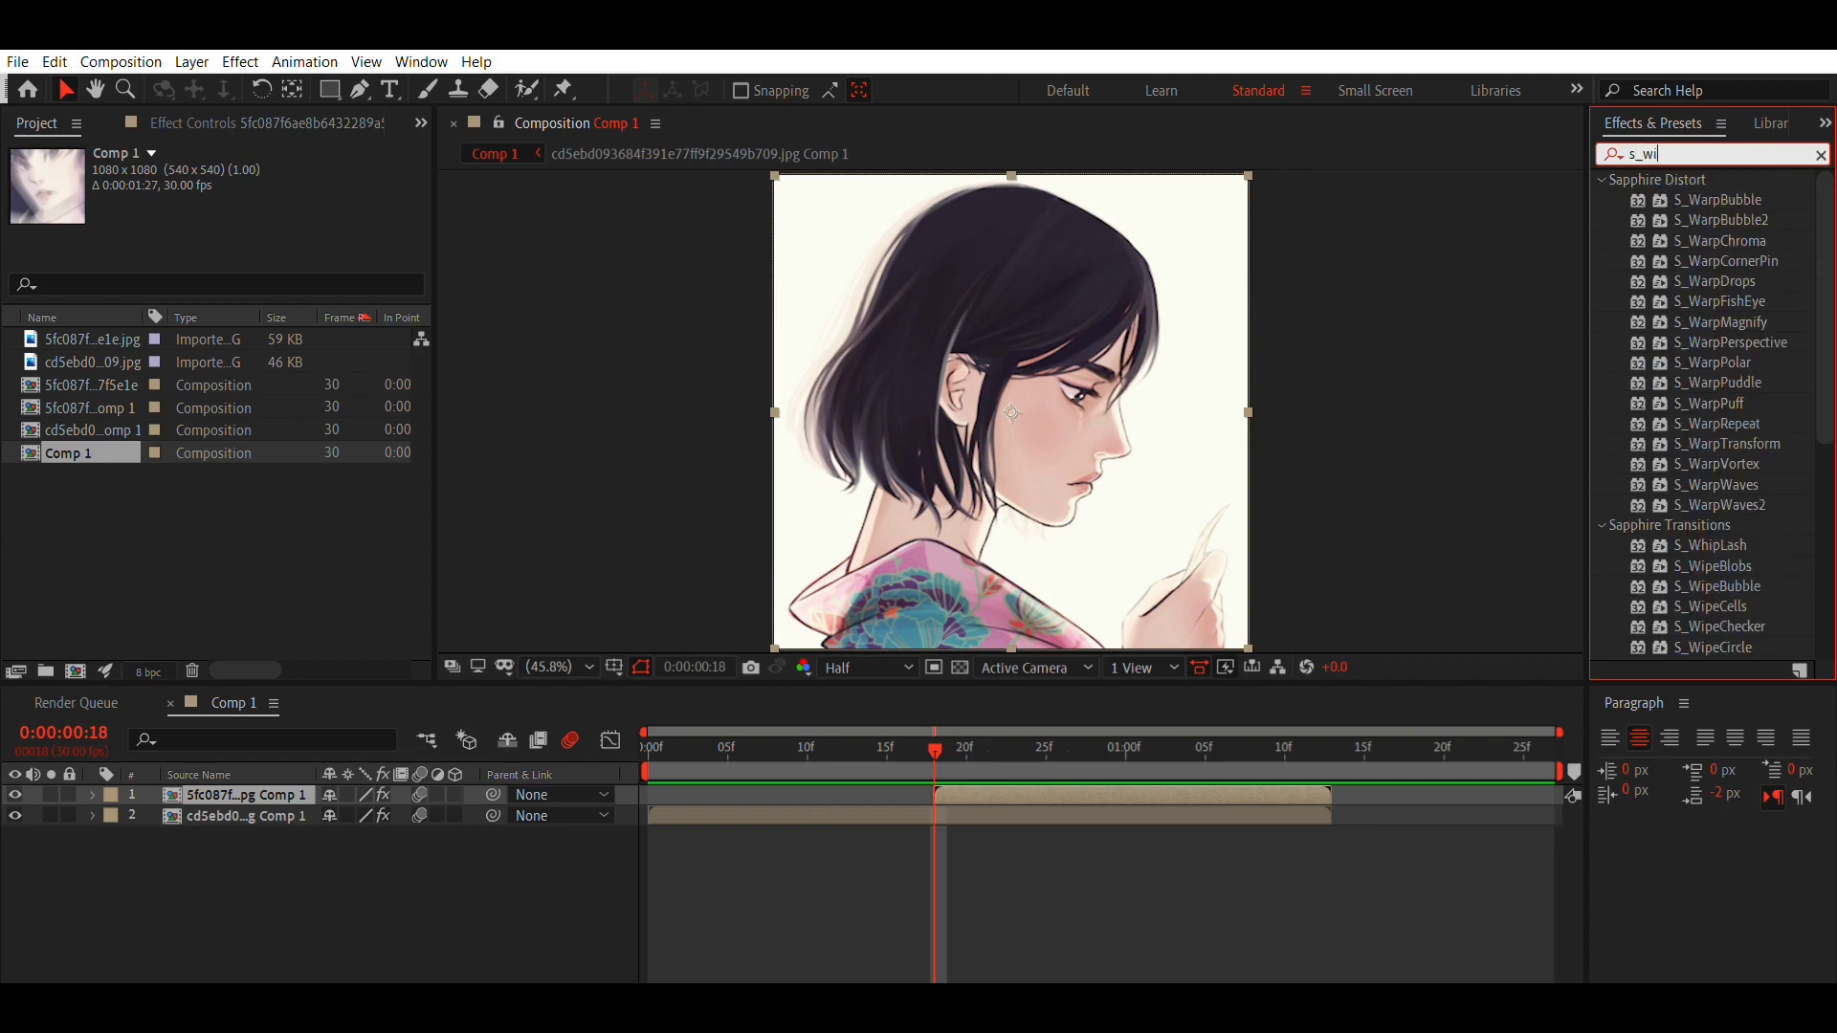
type("pech")
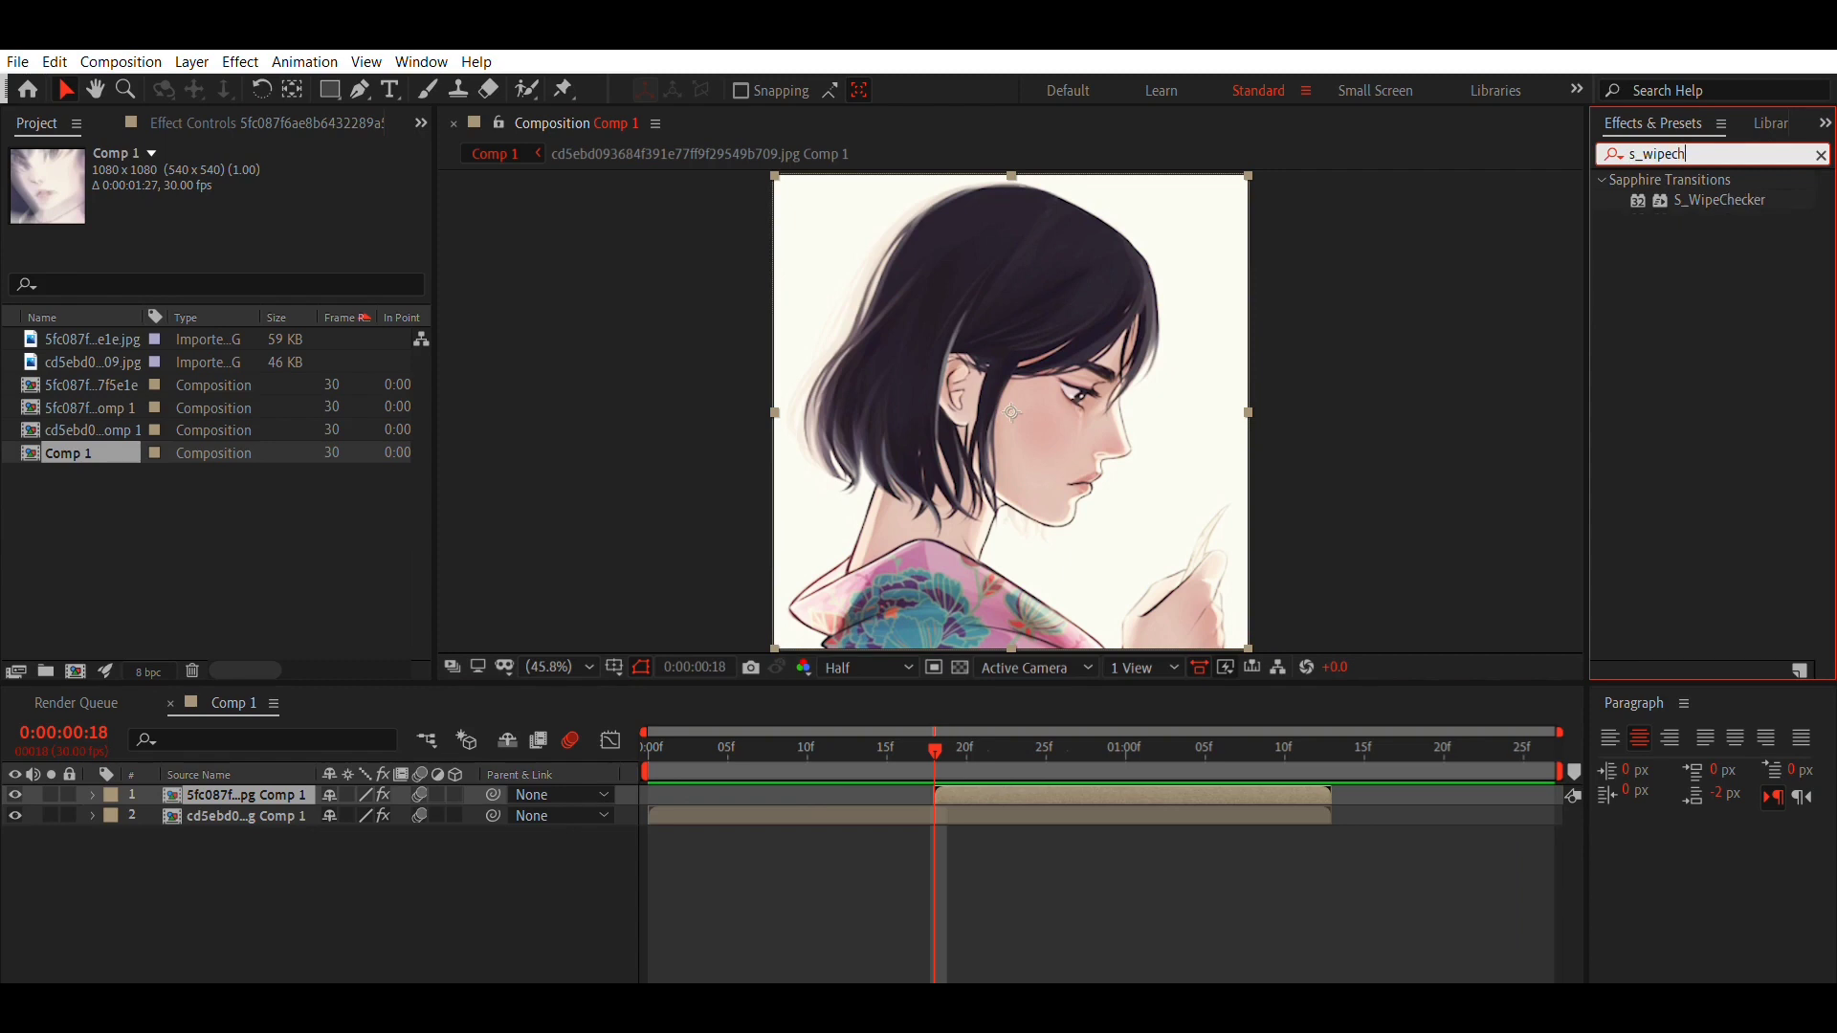
left_click_drag(1719, 200, 1127, 785)
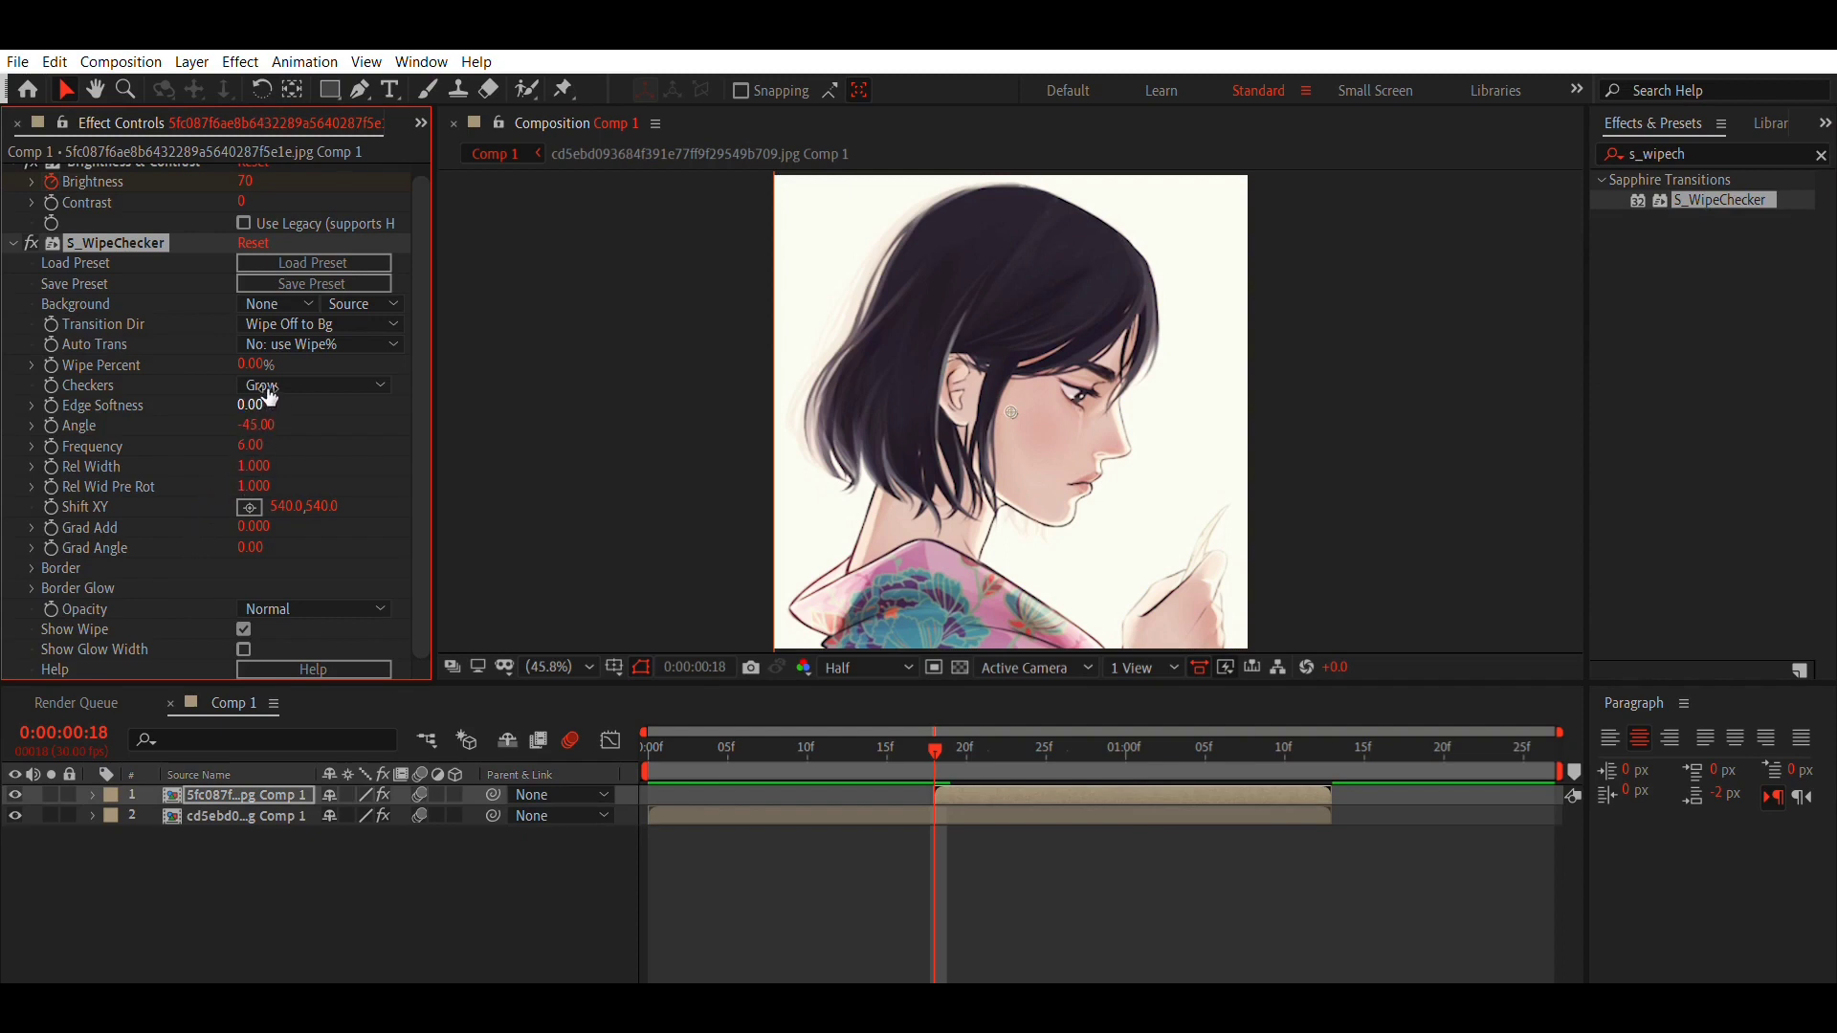
Set S_WipeChecker's Edge Softness to 45, keyframe Wipe Percent at 100% at 0:00:00:18, and reveal the layer's keyframes
left_click_drag(271, 397, 284, 386)
left_click_drag(252, 365, 524, 360)
key("u")
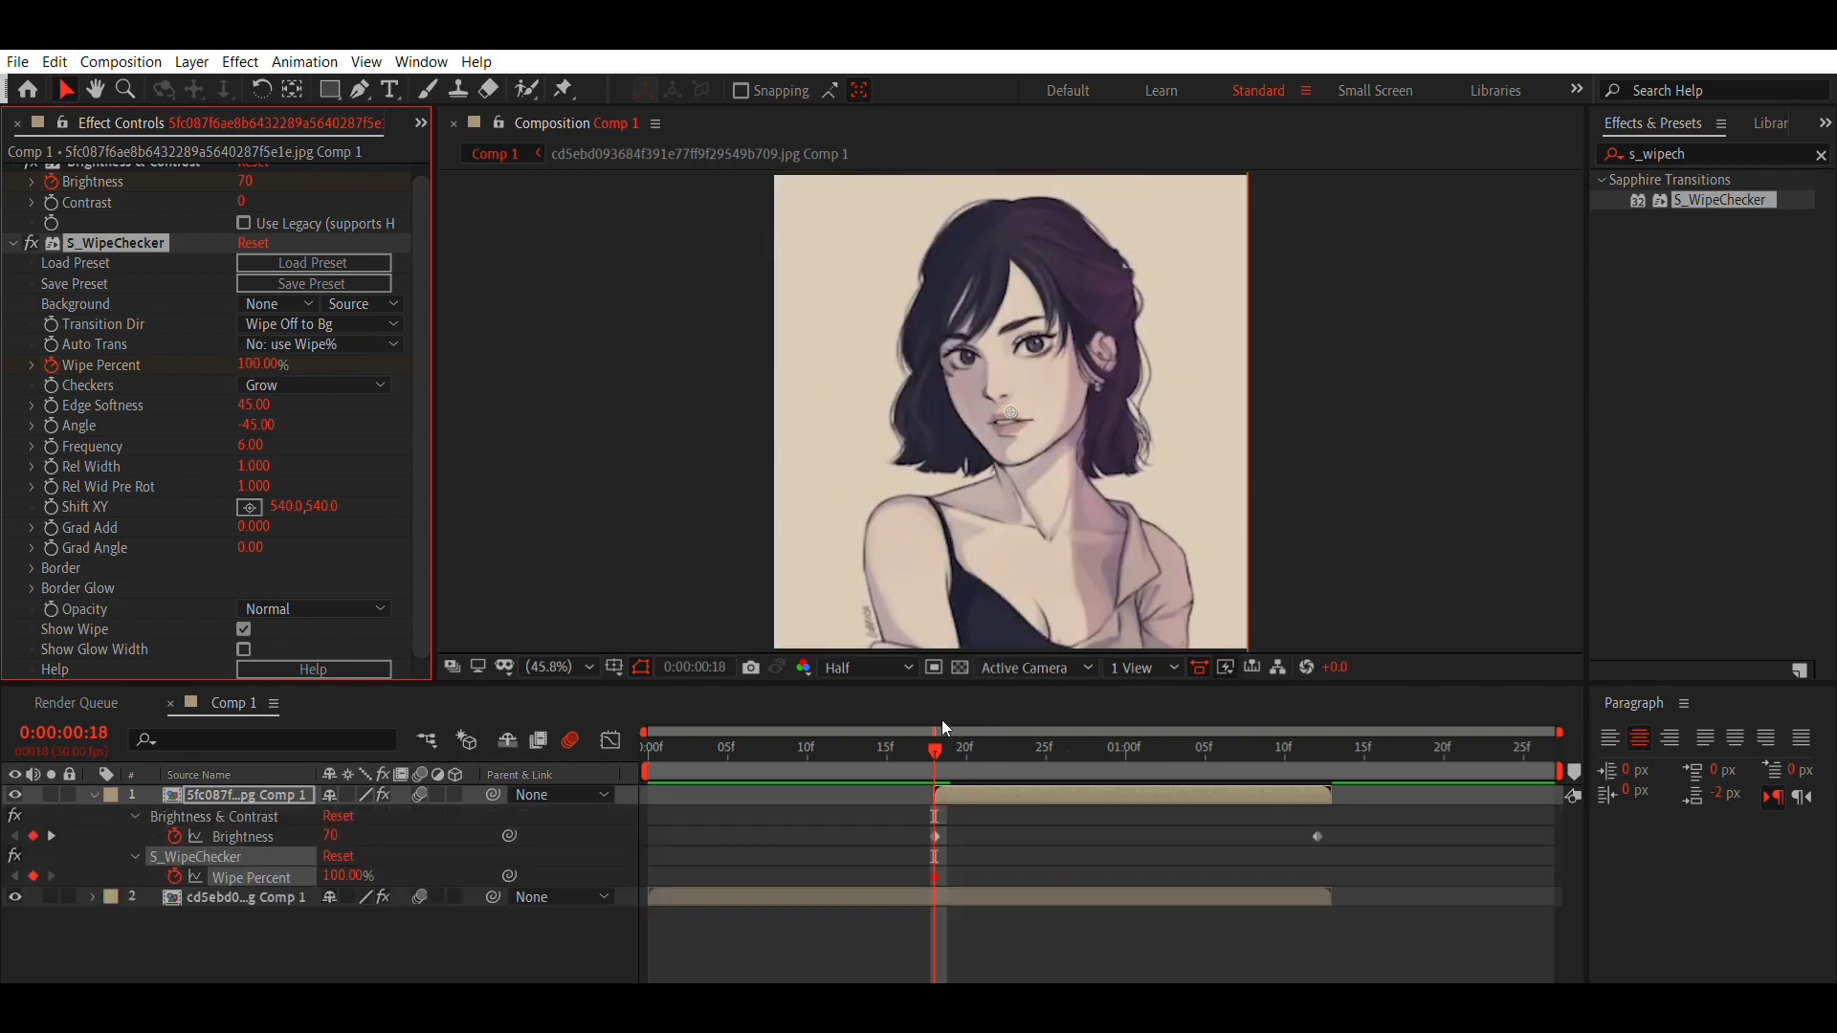
Add a Wipe Percent keyframe of 0% at 0:00:01:12 and scrub the transition to check it
left_click_drag(941, 719, 1322, 781)
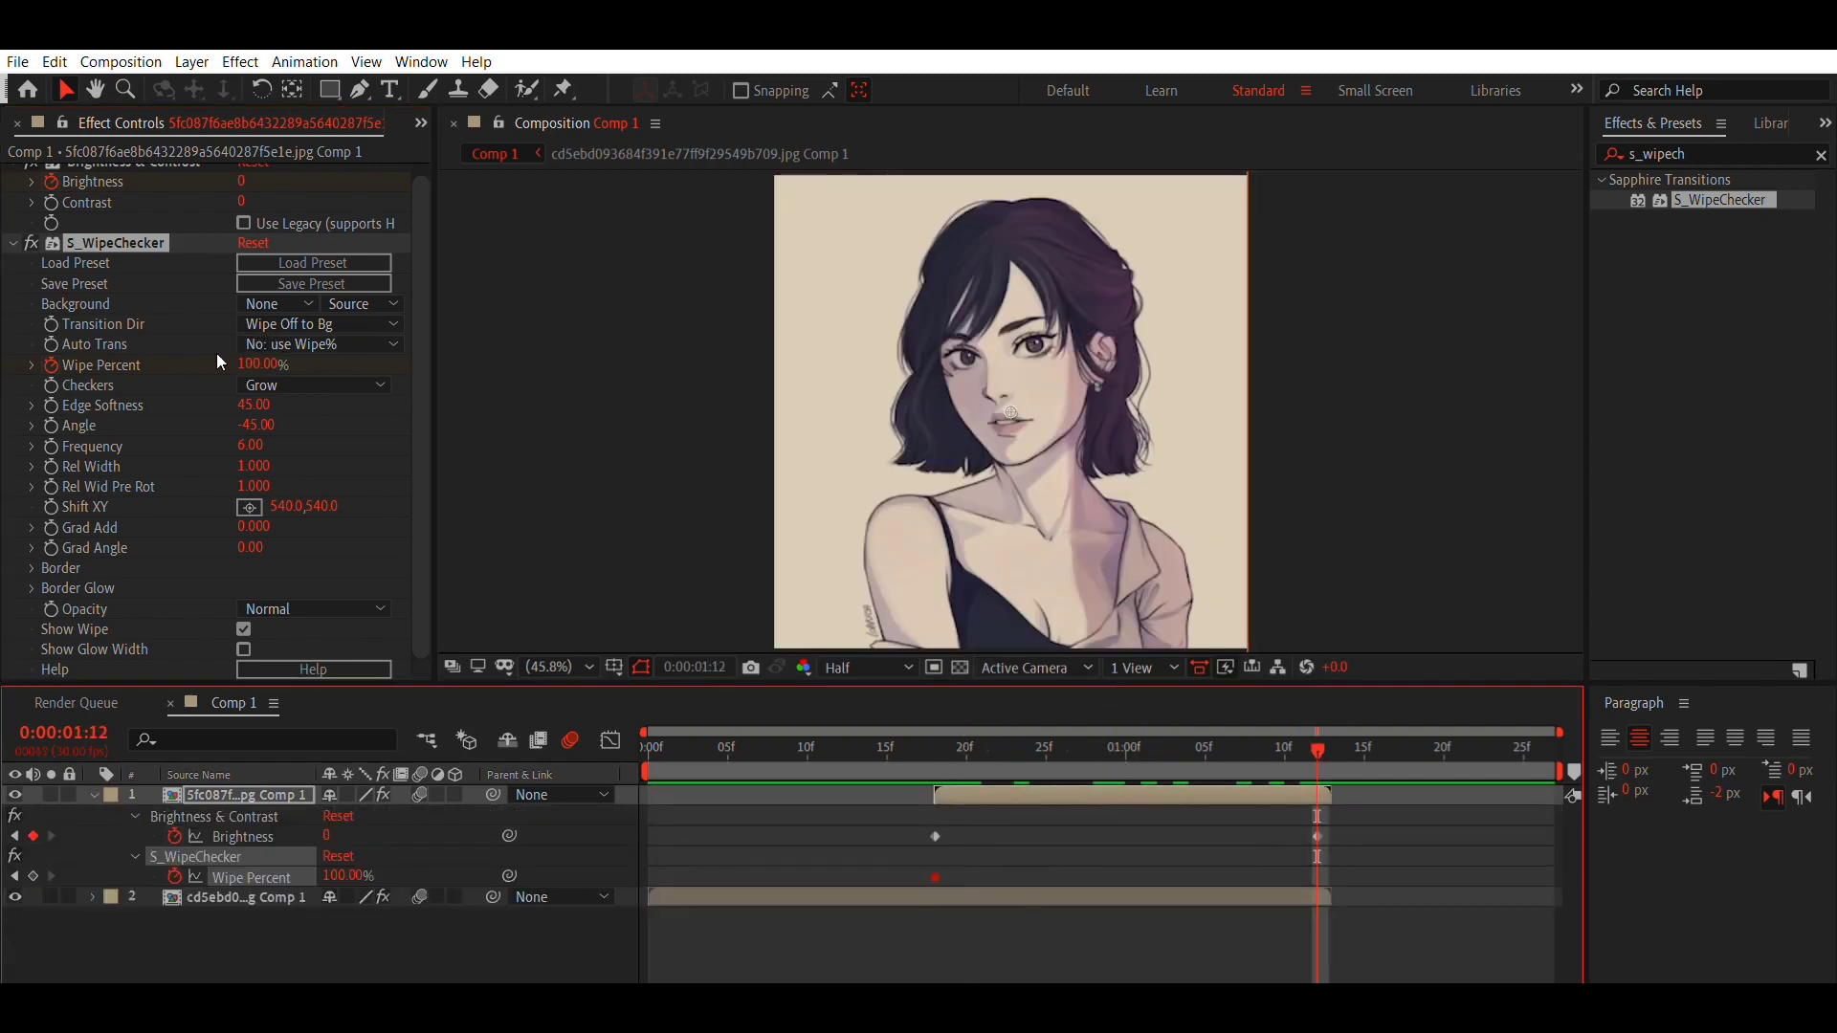
left_click(255, 365)
type("0")
key("Return")
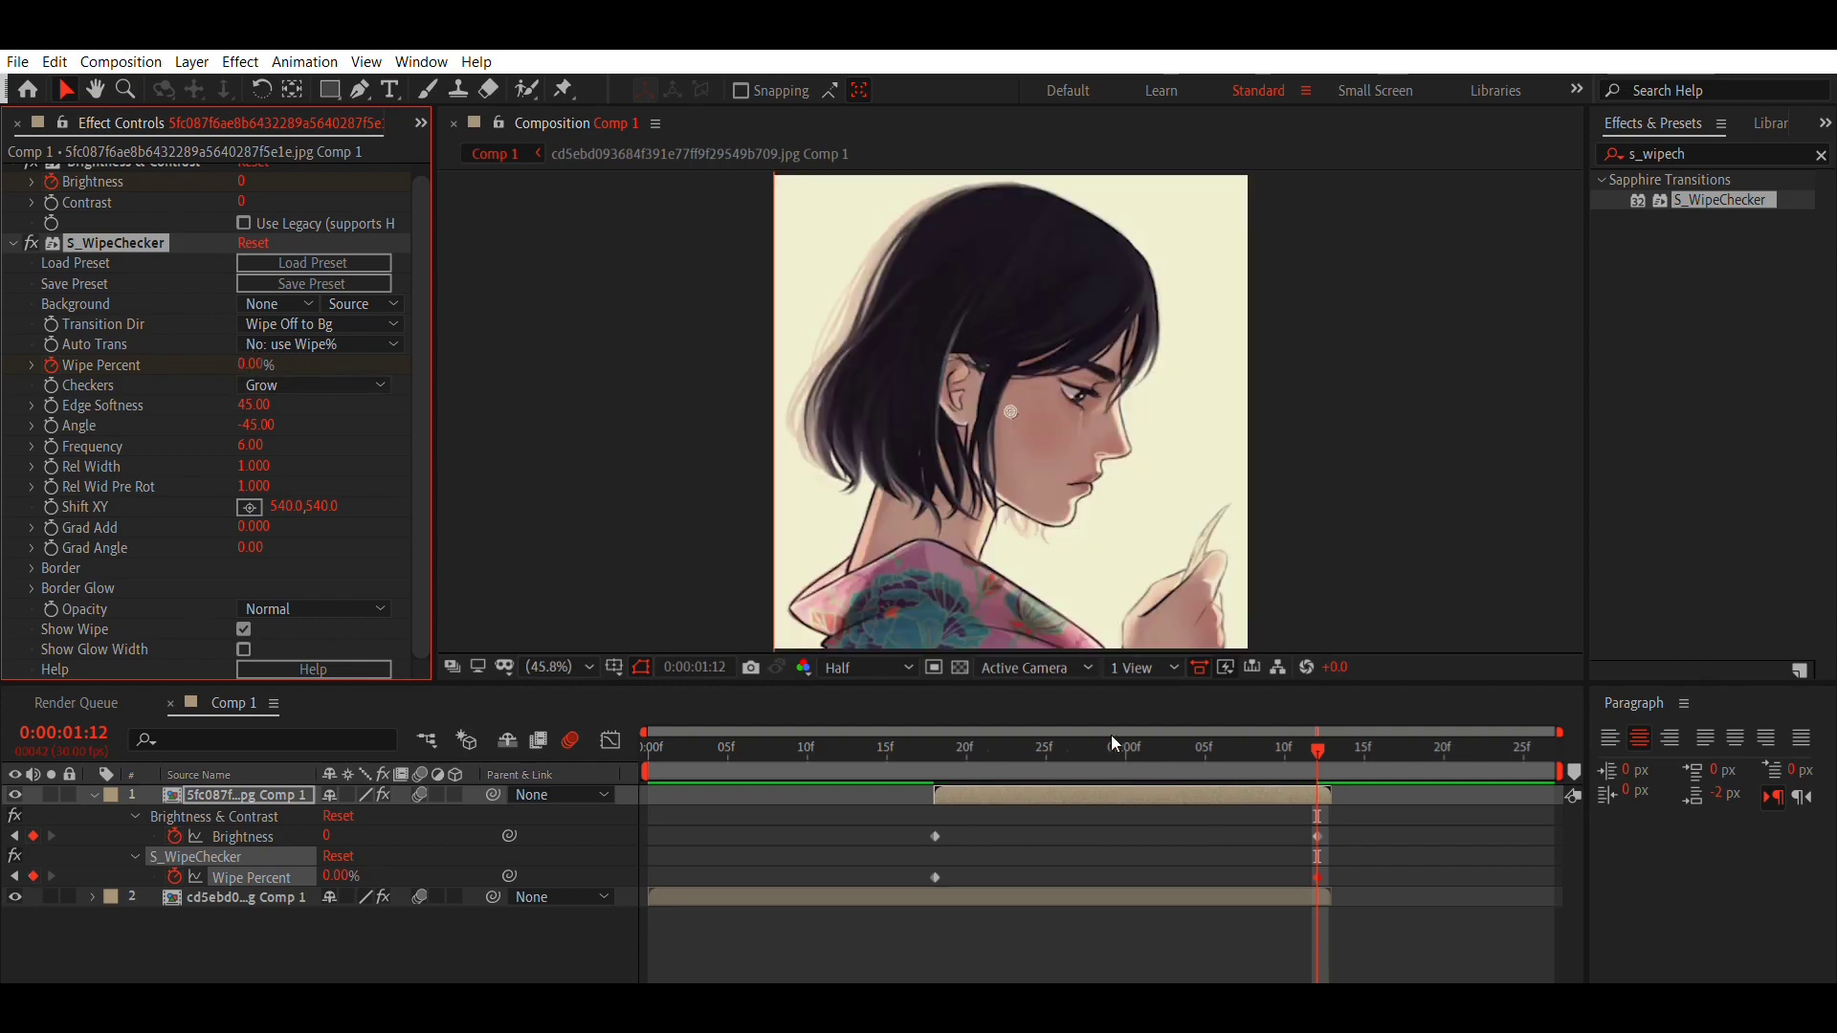
left_click_drag(1111, 735, 1083, 756)
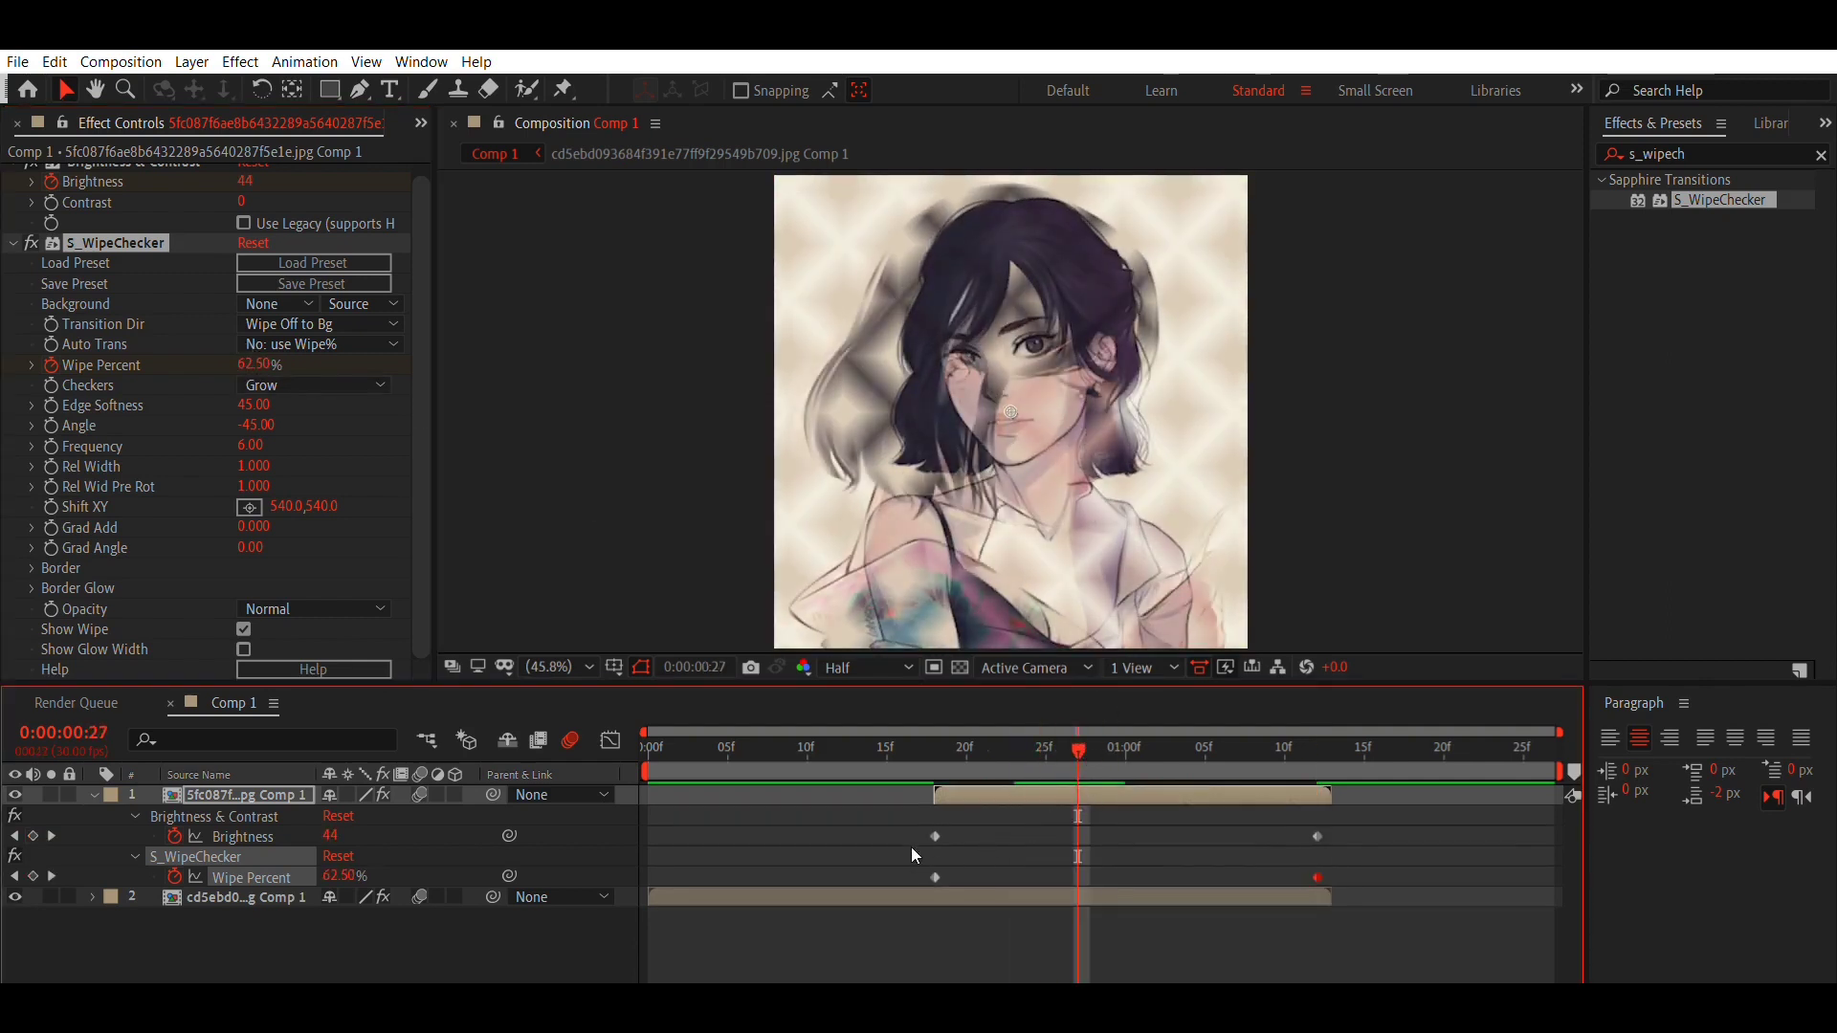
Easy-ease both Wipe Percent keyframes, shape their value curve to fall steeply first and flatten out, and preview it
left_click_drag(911, 897, 1353, 885)
key("F9")
left_click(610, 739)
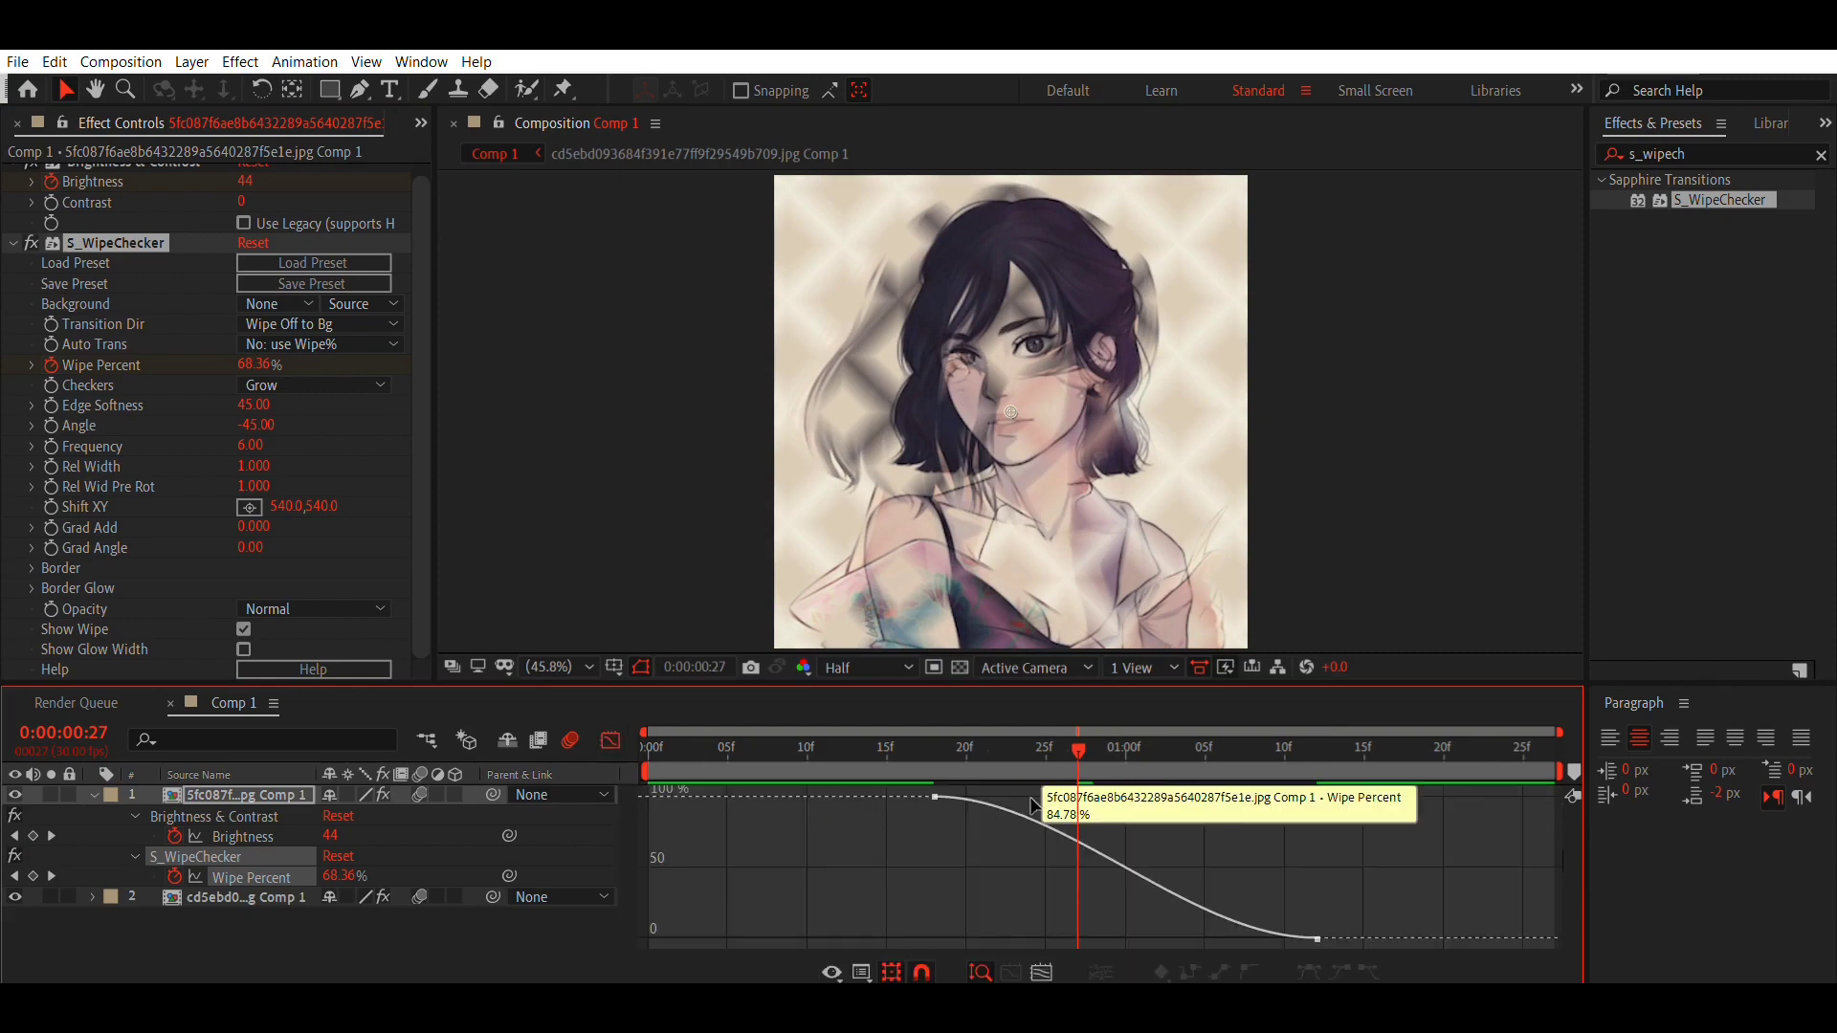
left_click(1072, 786)
left_click_drag(1061, 796, 917, 869)
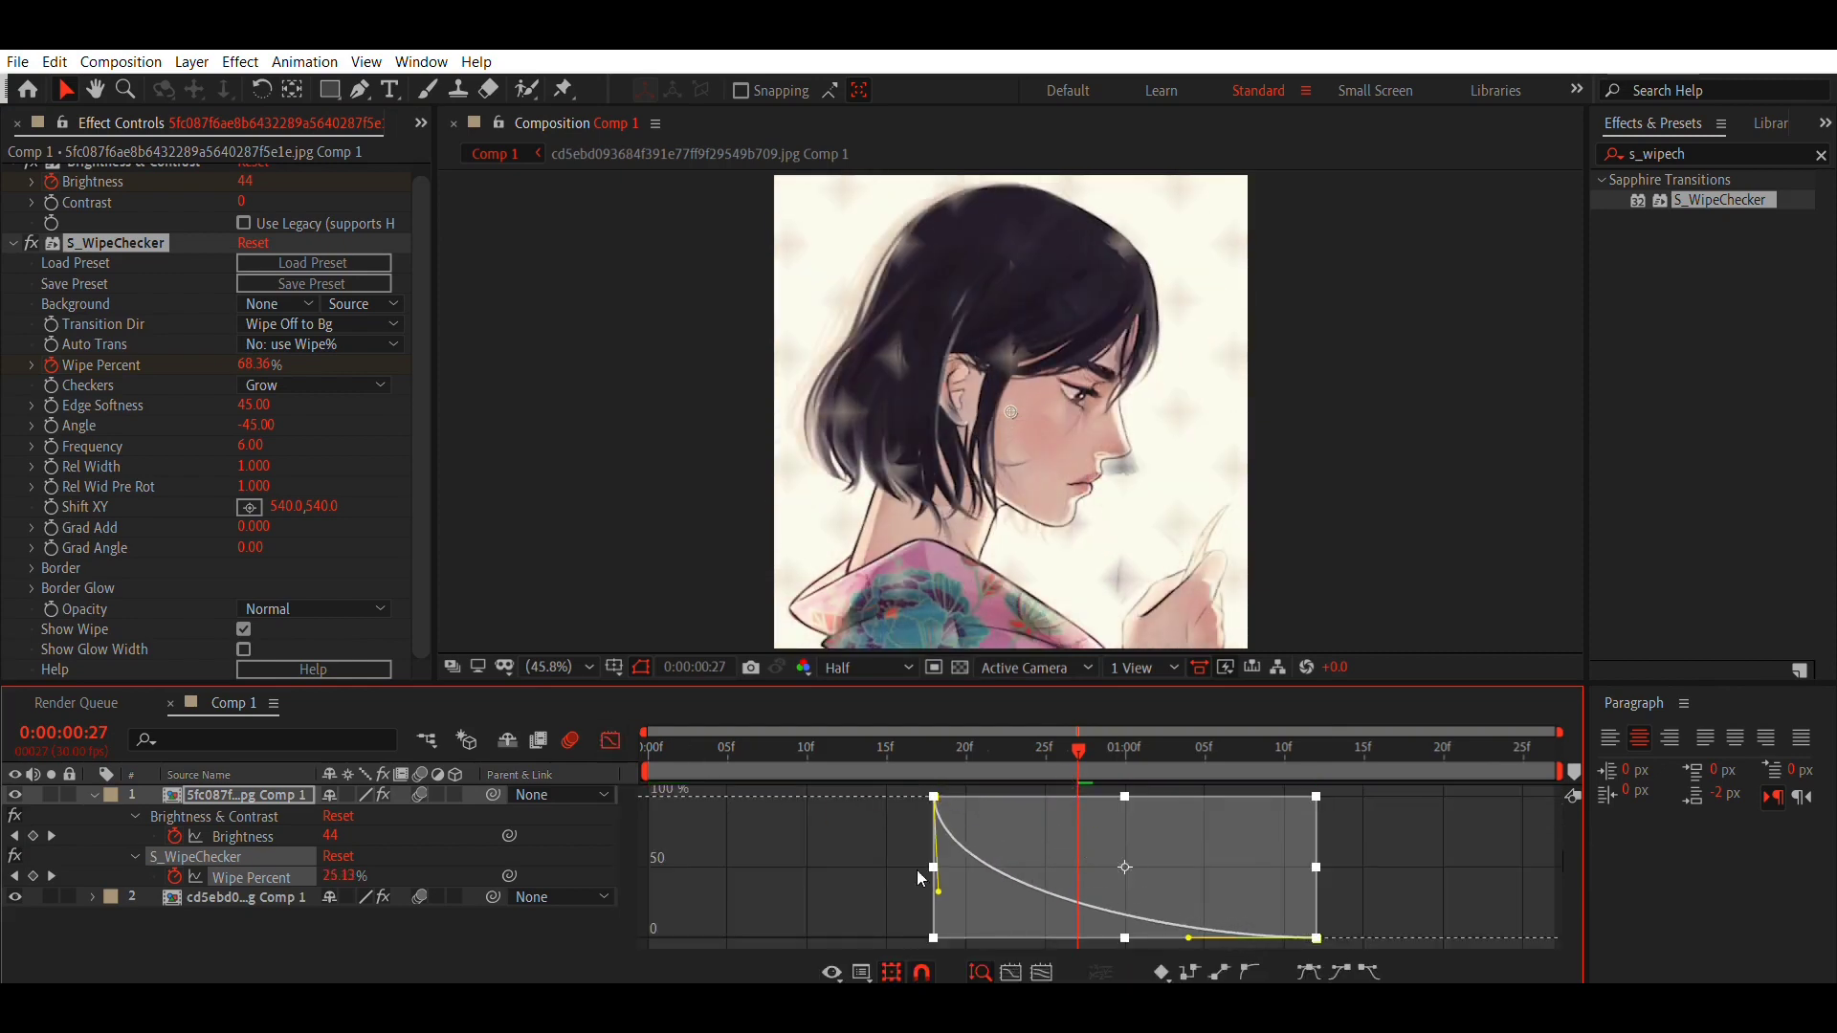
left_click_drag(1180, 927, 981, 932)
left_click(1029, 752)
key("space")
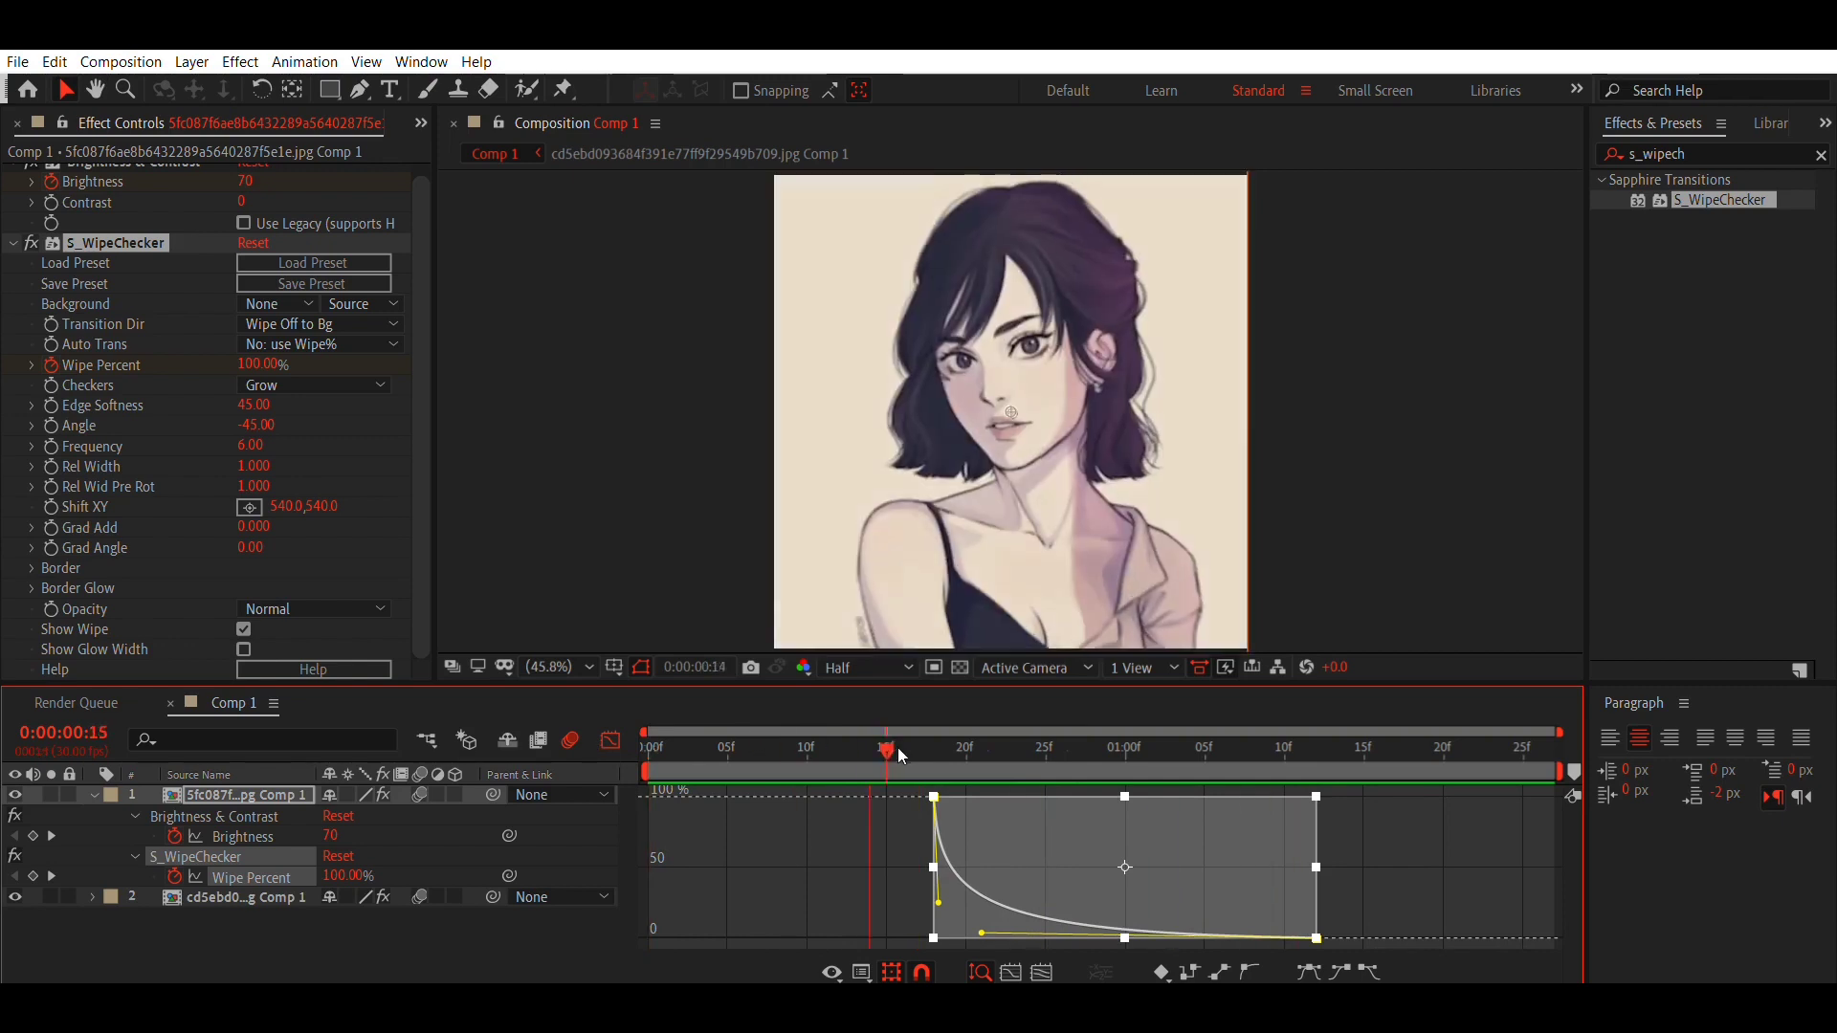
Soften the Wipe Percent curve slightly, preview the transition, and close the graph editor
left_click(918, 750)
left_click_drag(981, 932, 939, 885)
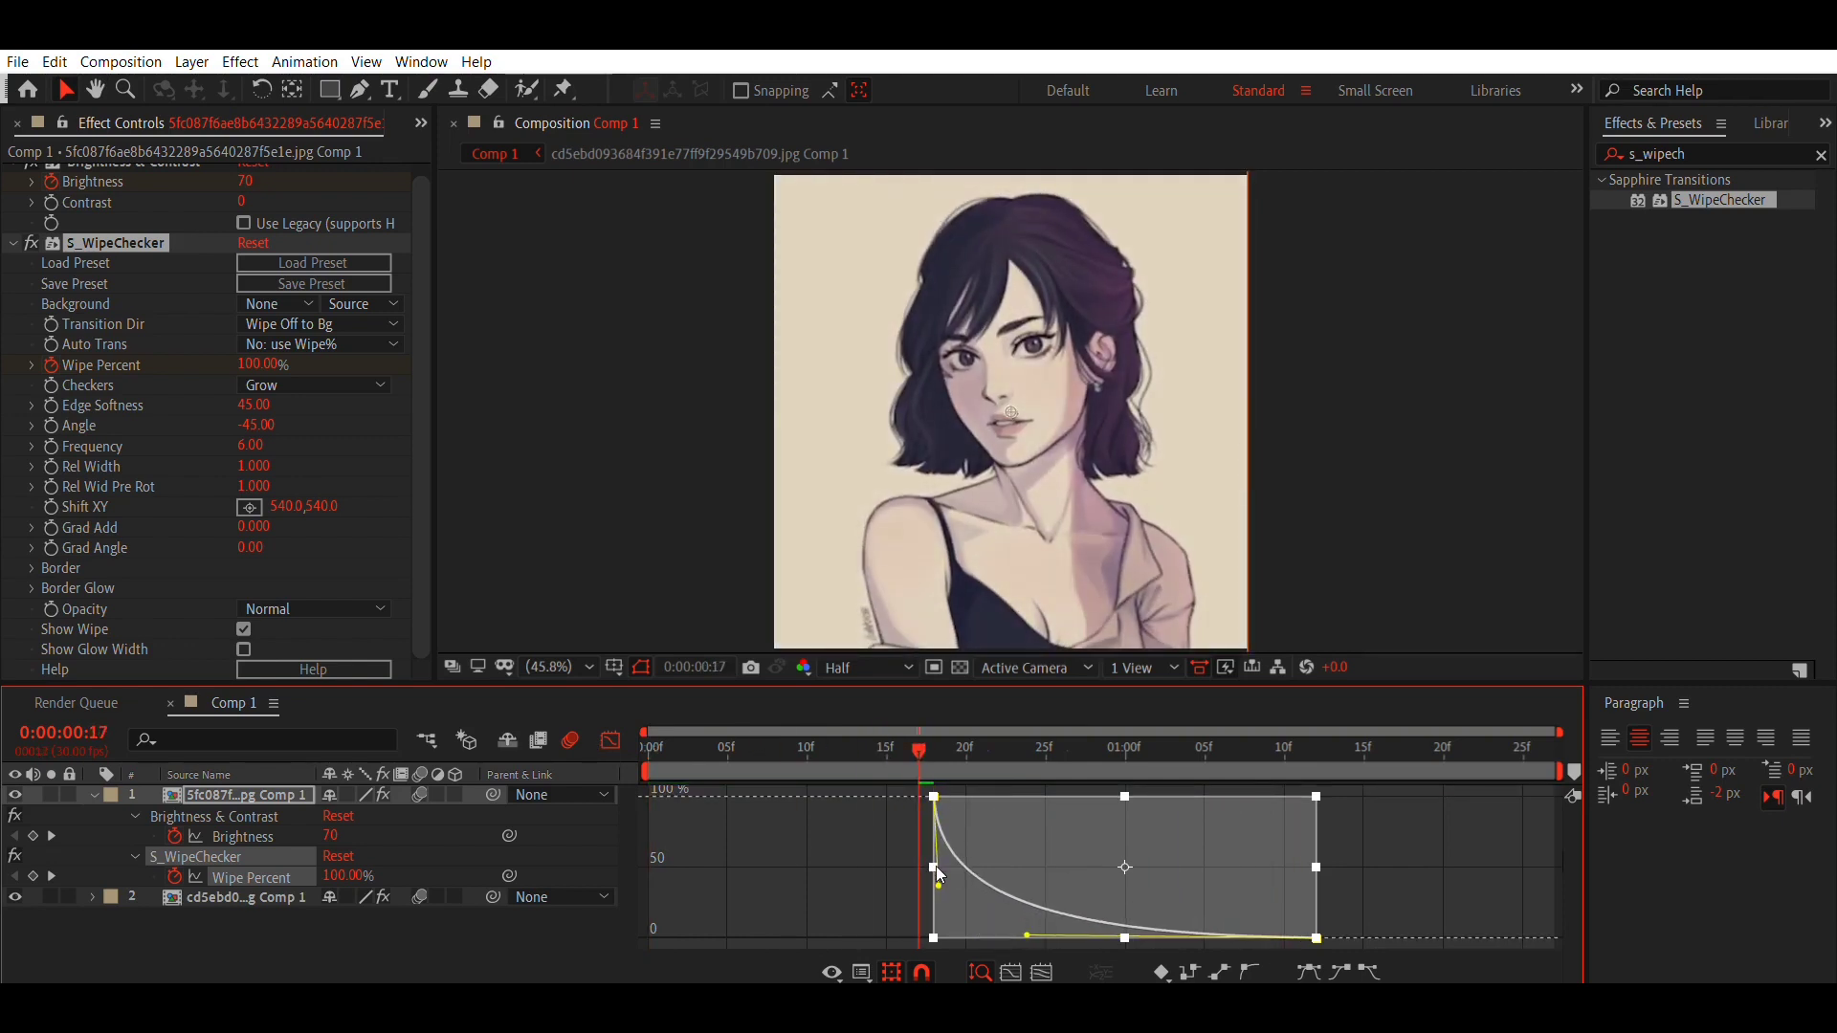
key("space")
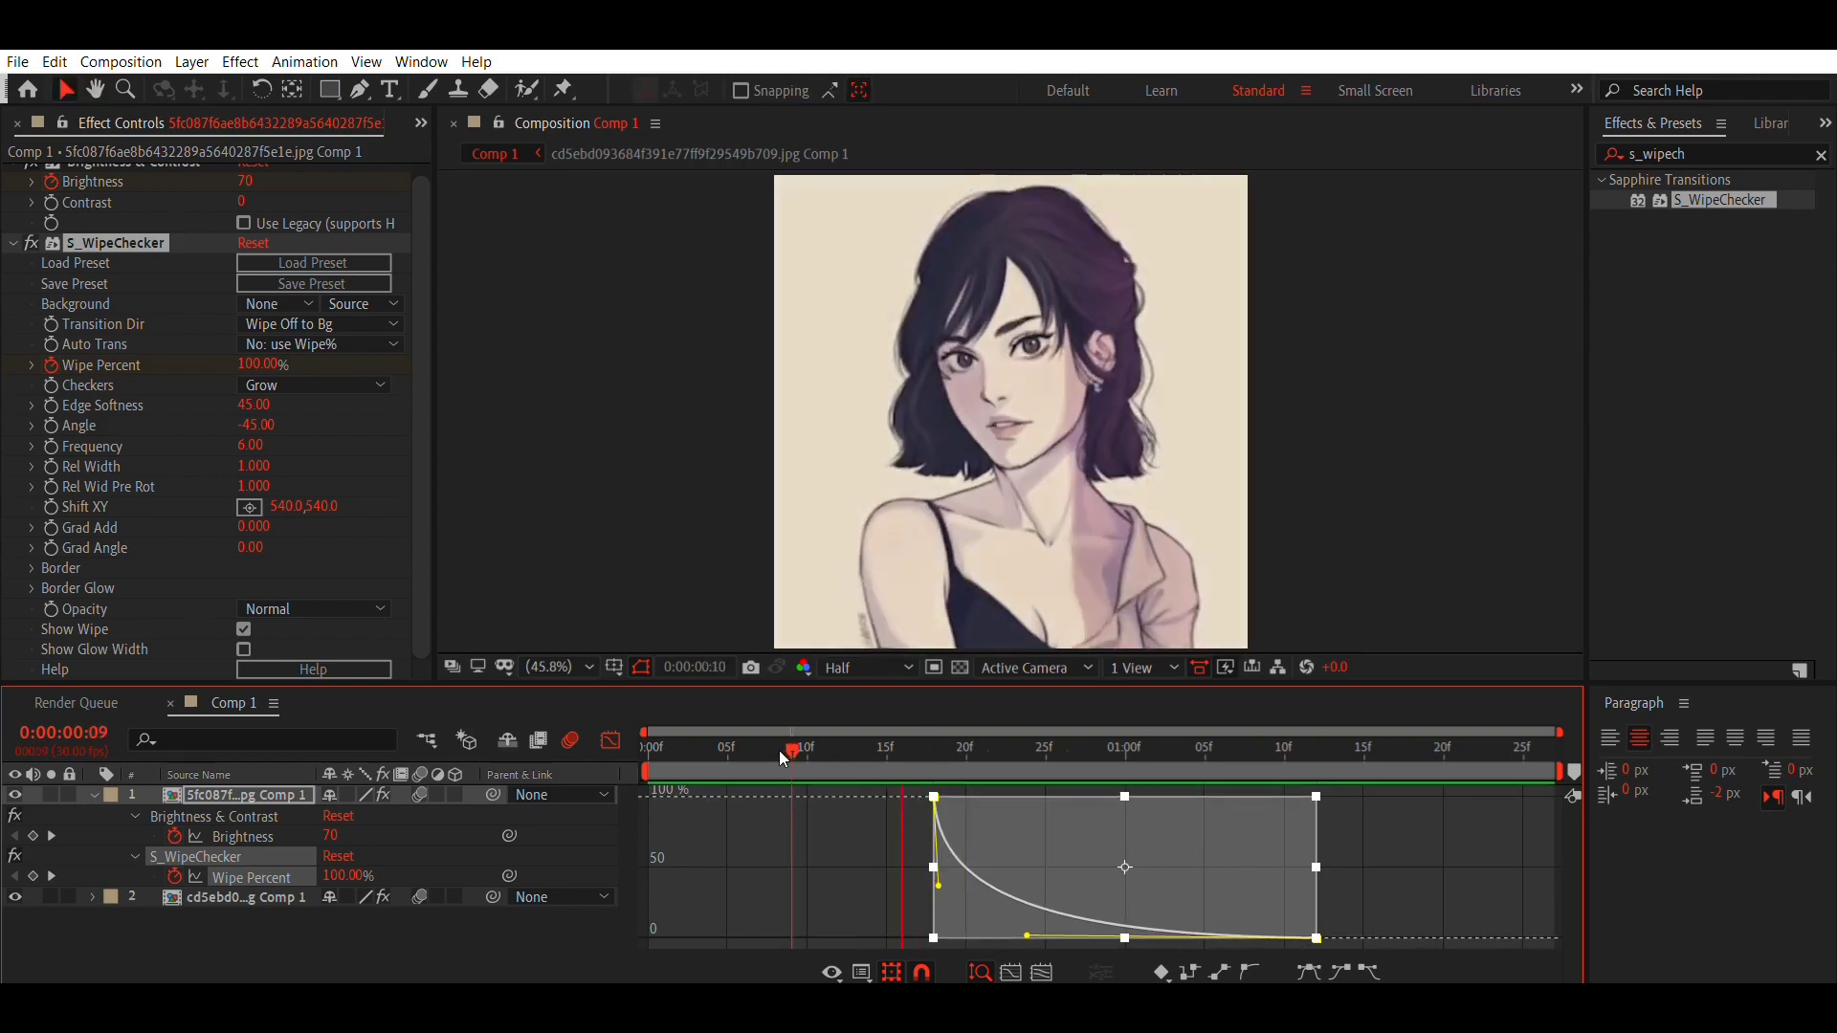
left_click(609, 739)
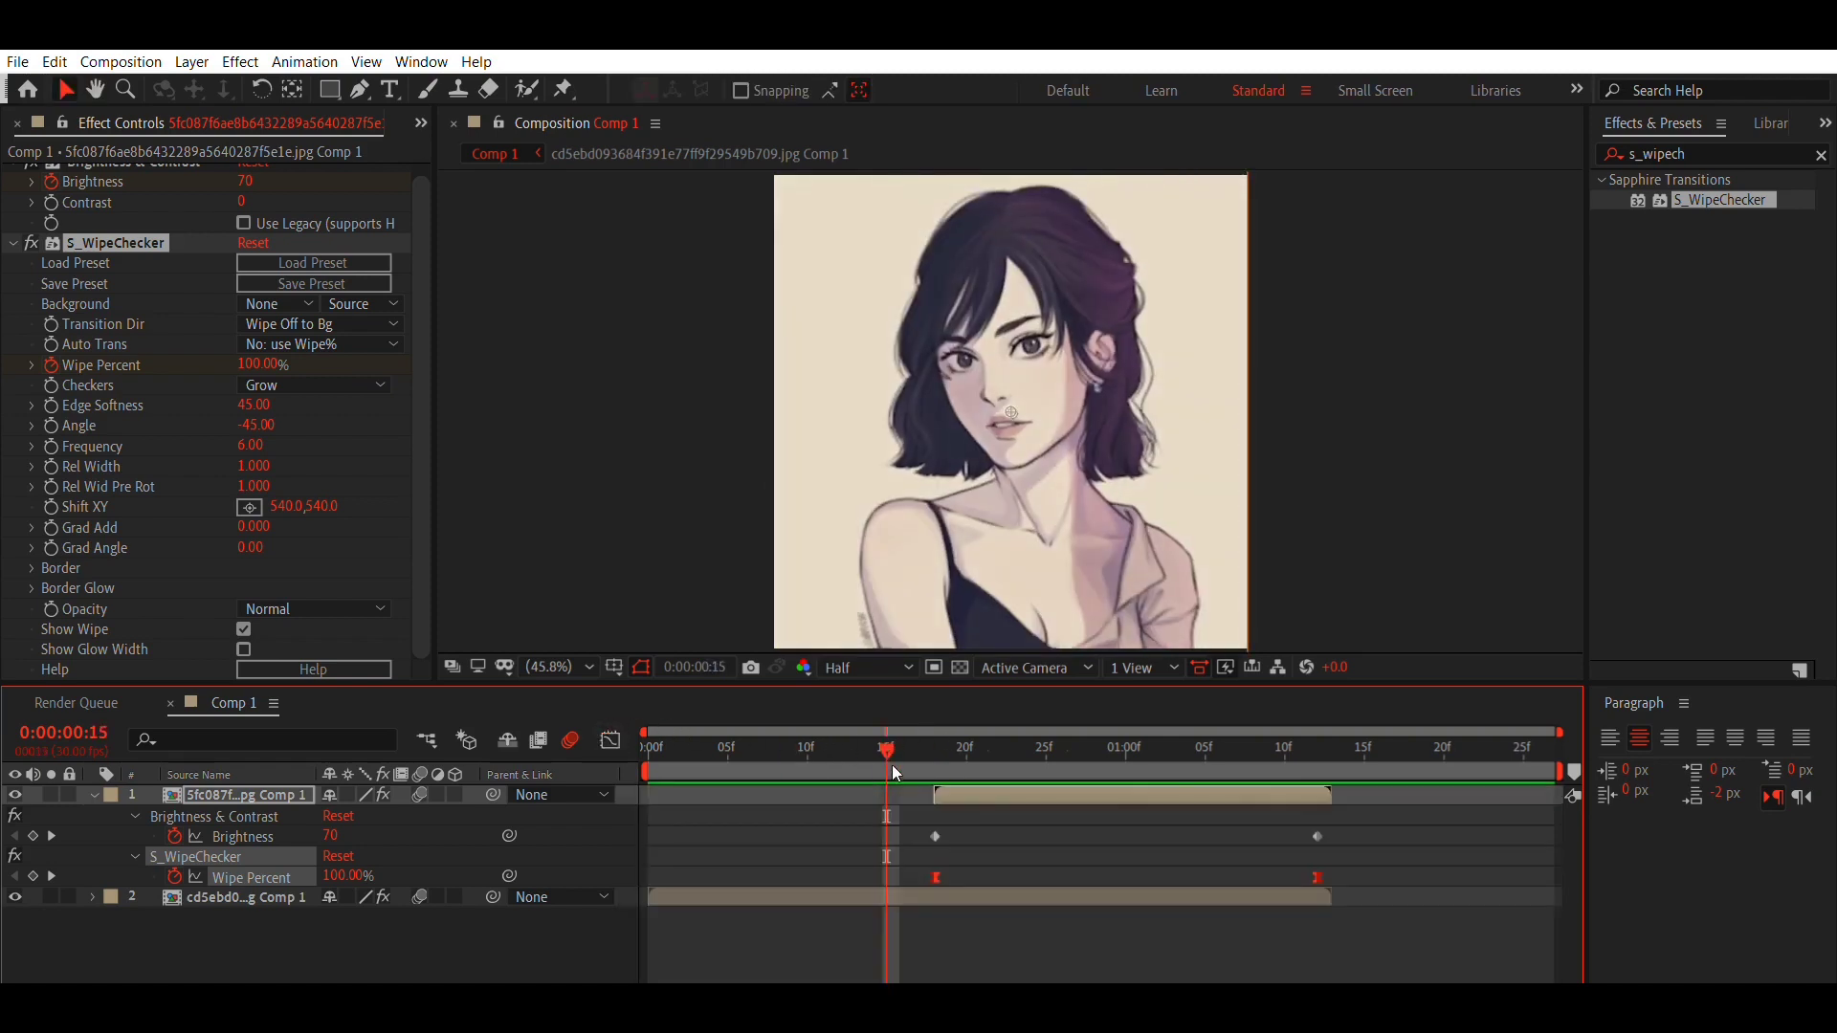
Pre-compose both layers into Pre-comp 1
left_click(858, 889)
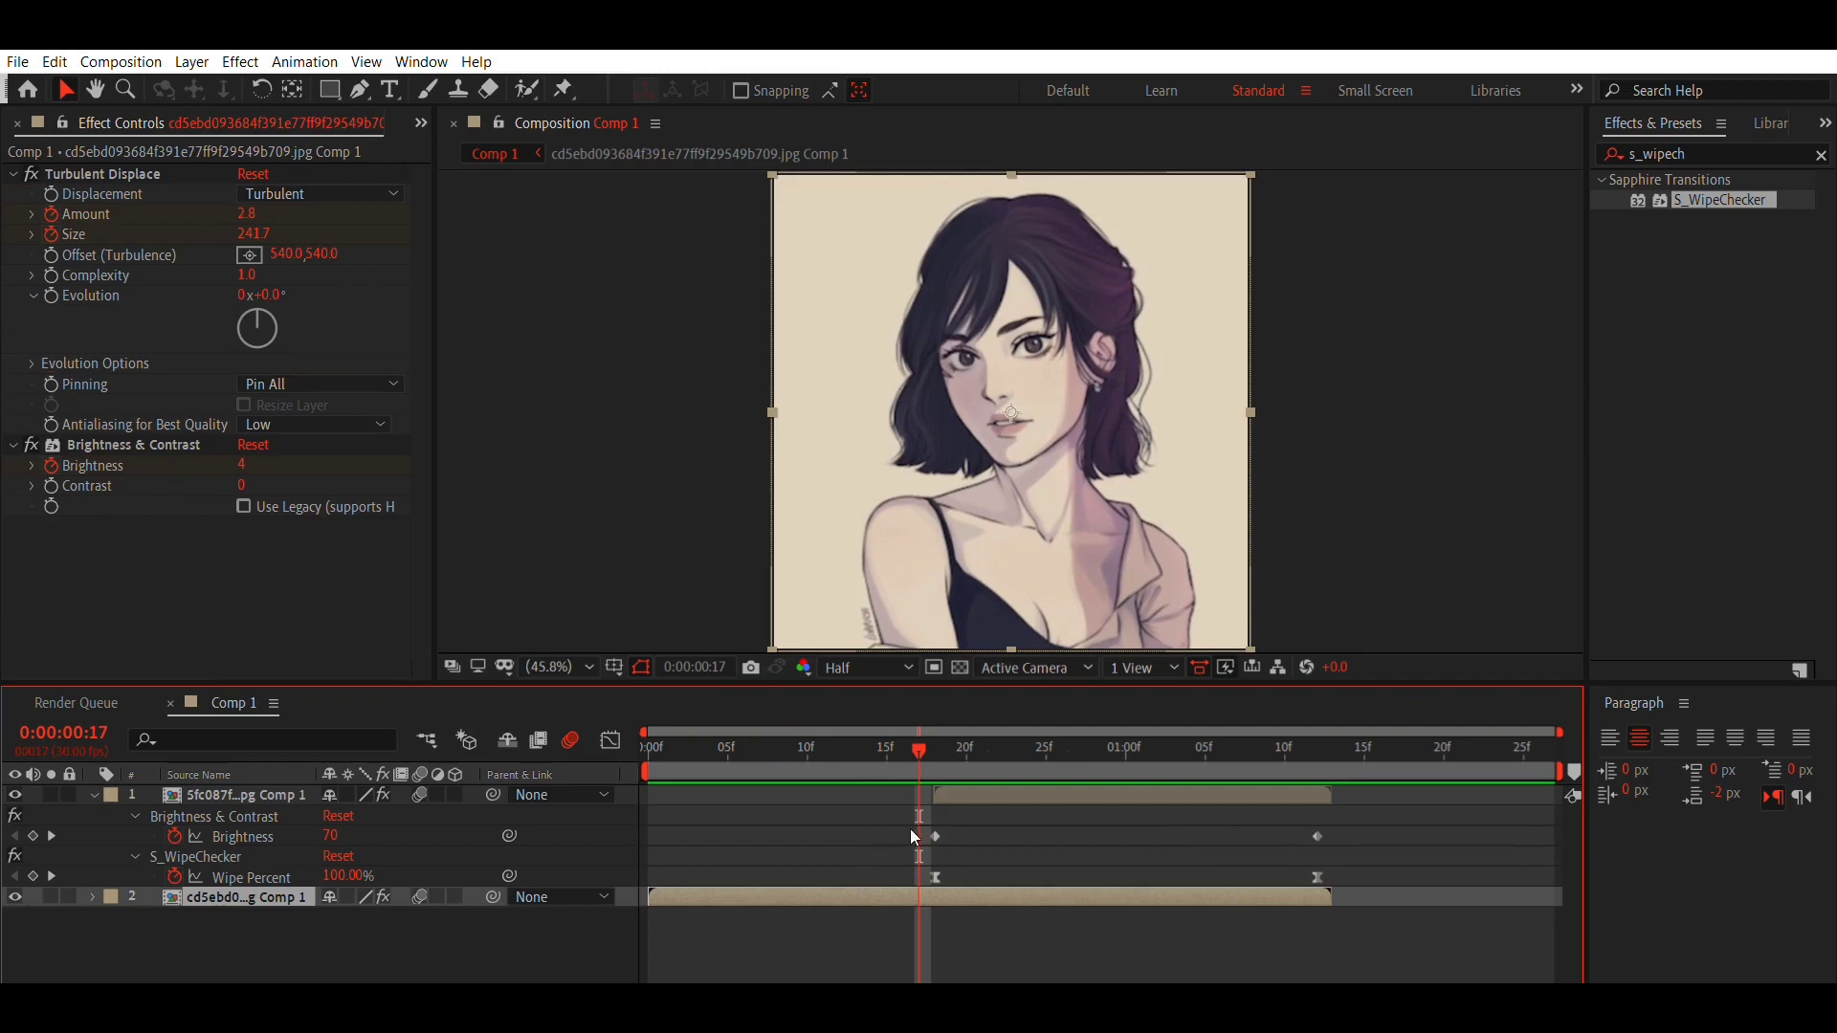
key("ctrl+a")
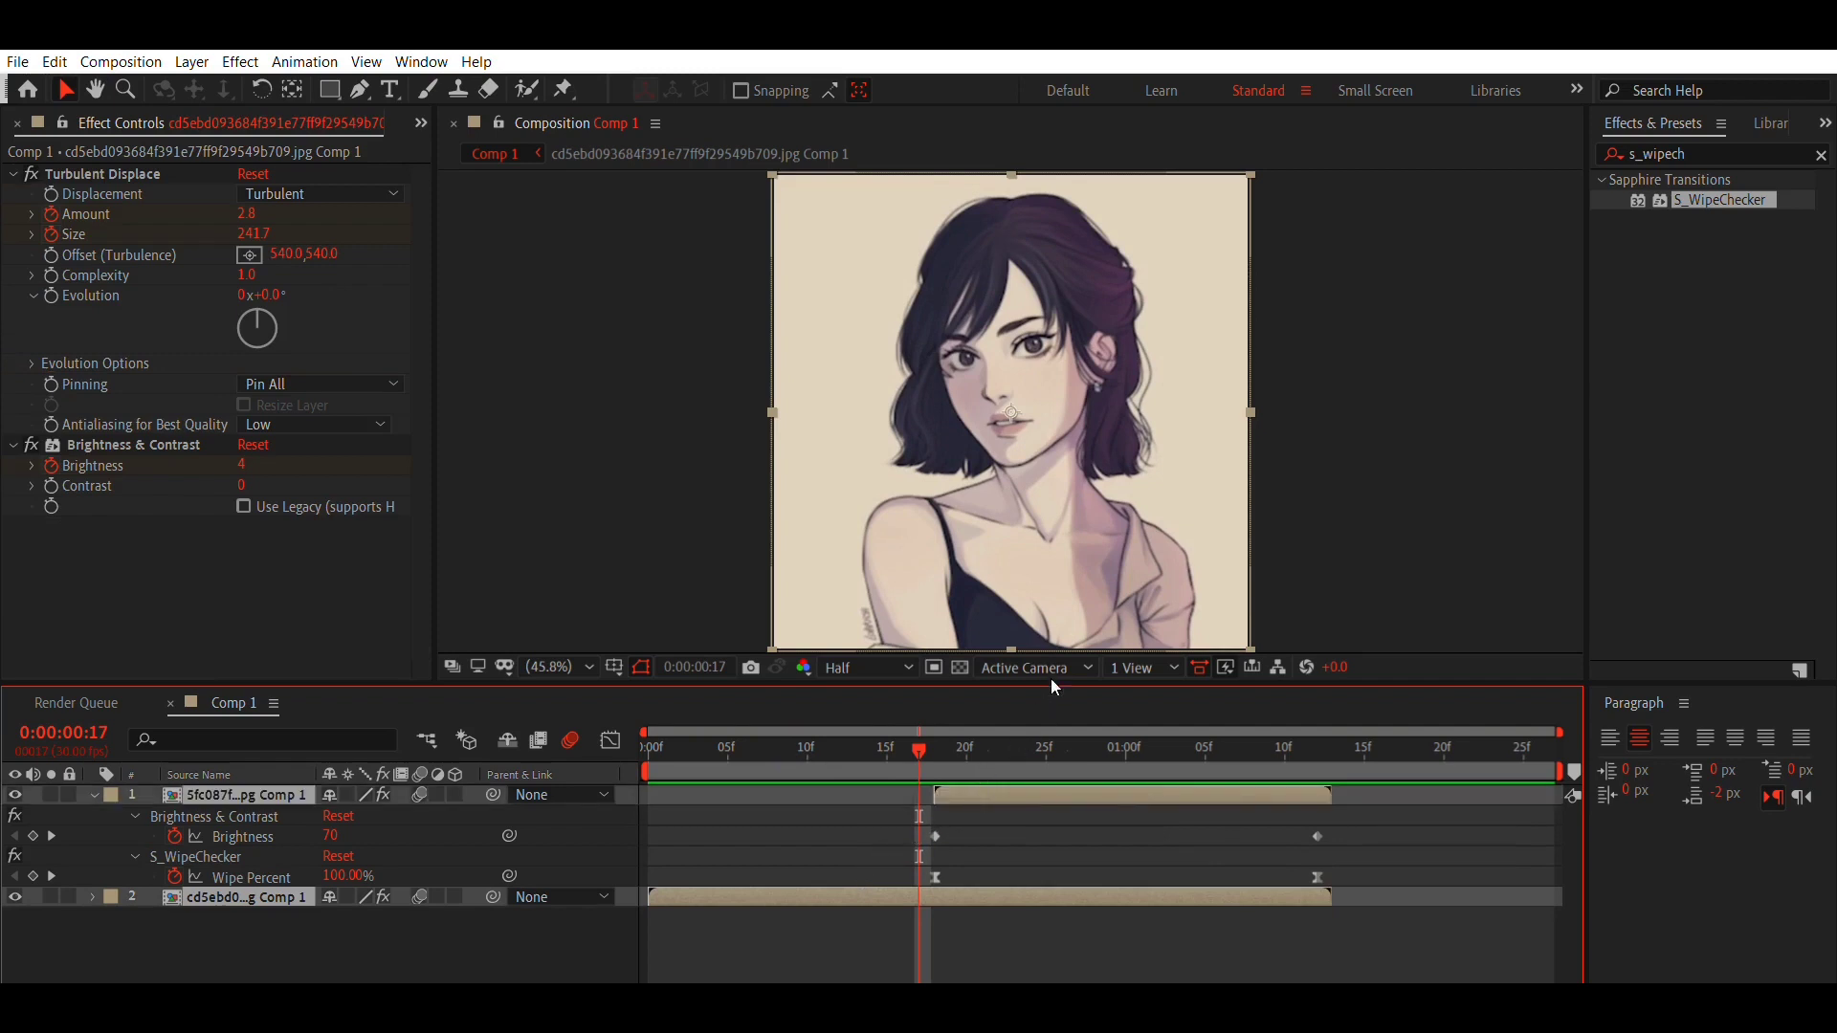
key("ctrl+shift+c")
key("Return")
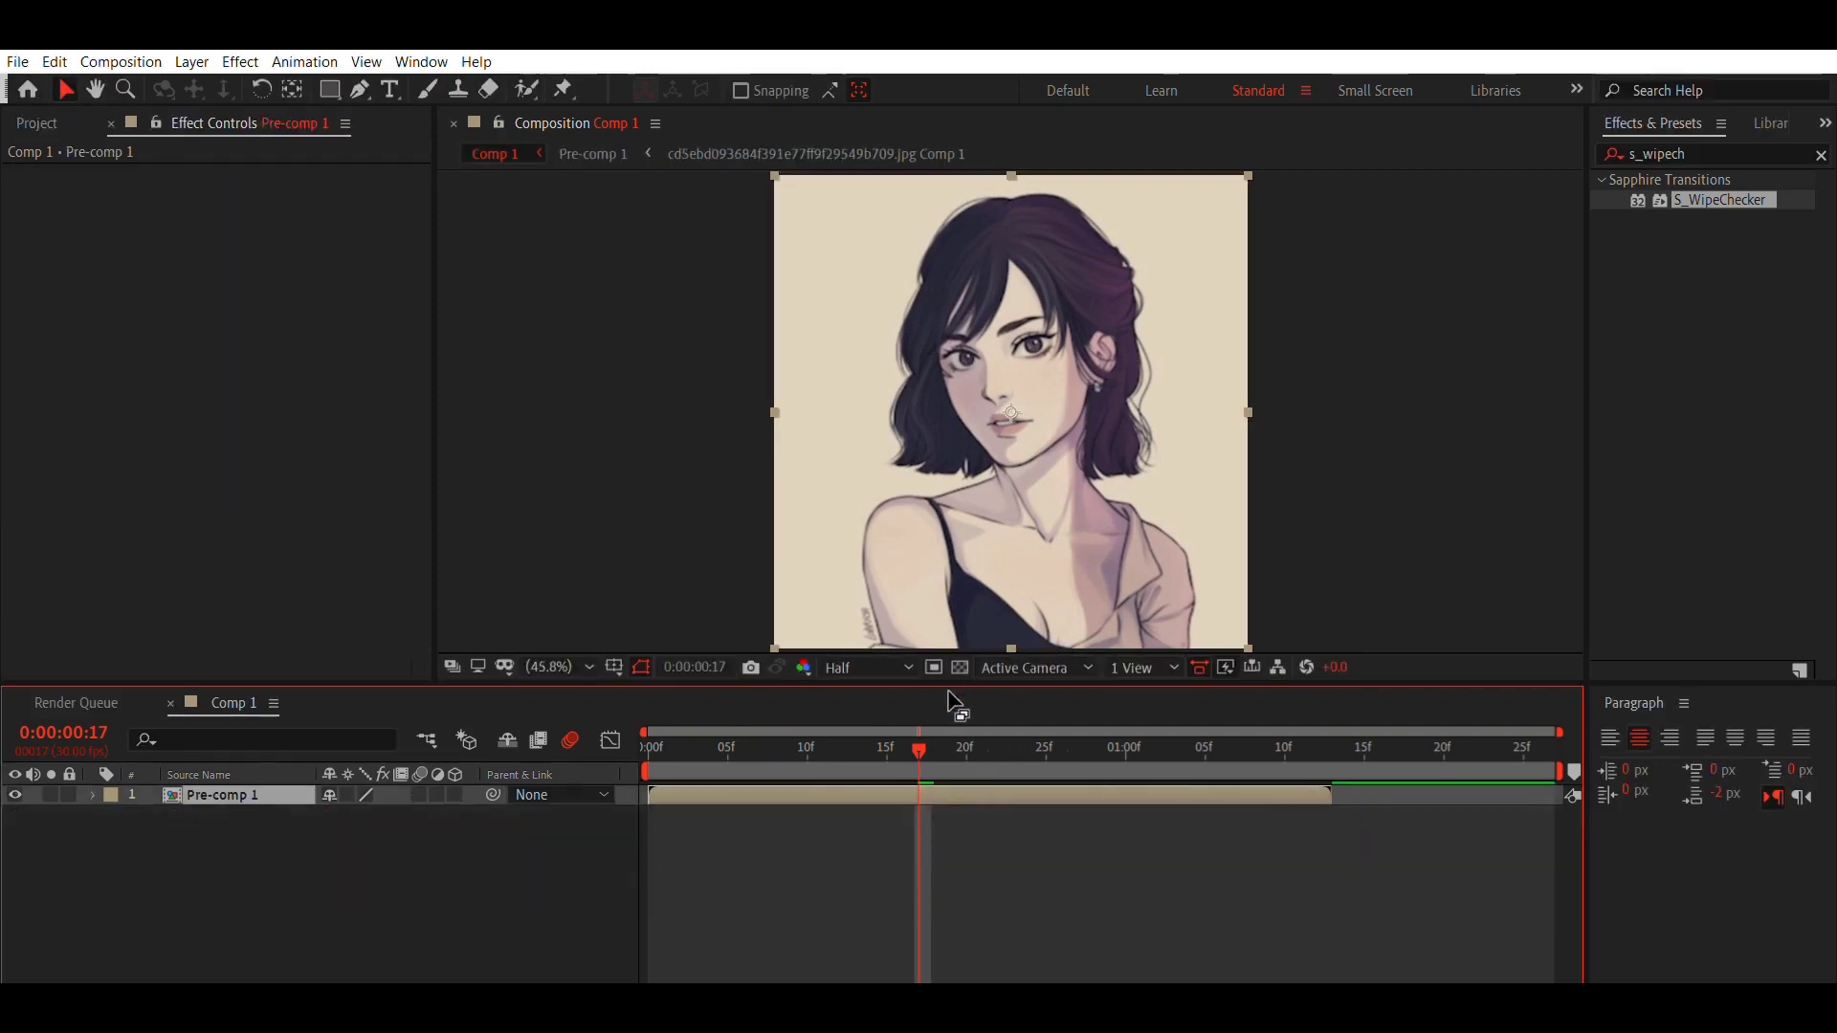
Enable motion blur on Pre-comp 1 and add a 100% Scale keyframe at 0:00:00:18
left_click(933, 744)
mouse_move(933, 741)
left_mouse_down()
mouse_move(956, 735)
mouse_move(926, 741)
mouse_move(942, 734)
left_mouse_up()
left_click(419, 794)
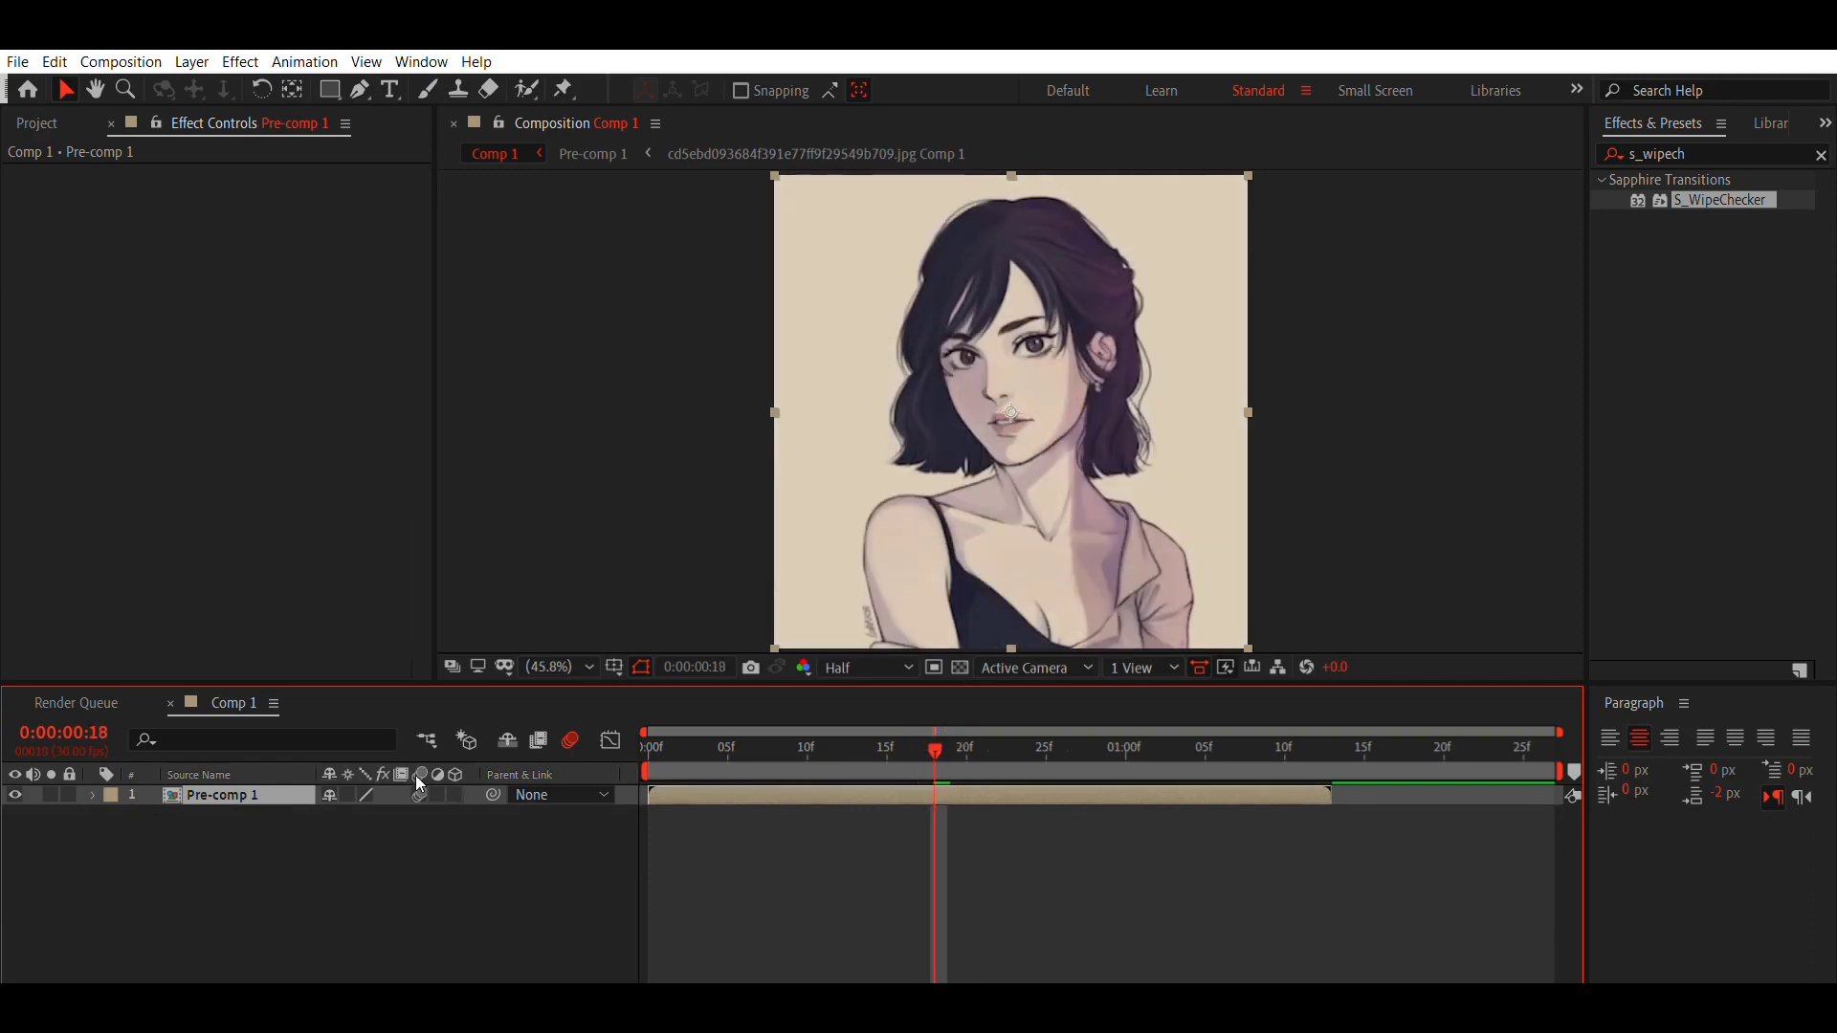
key("s")
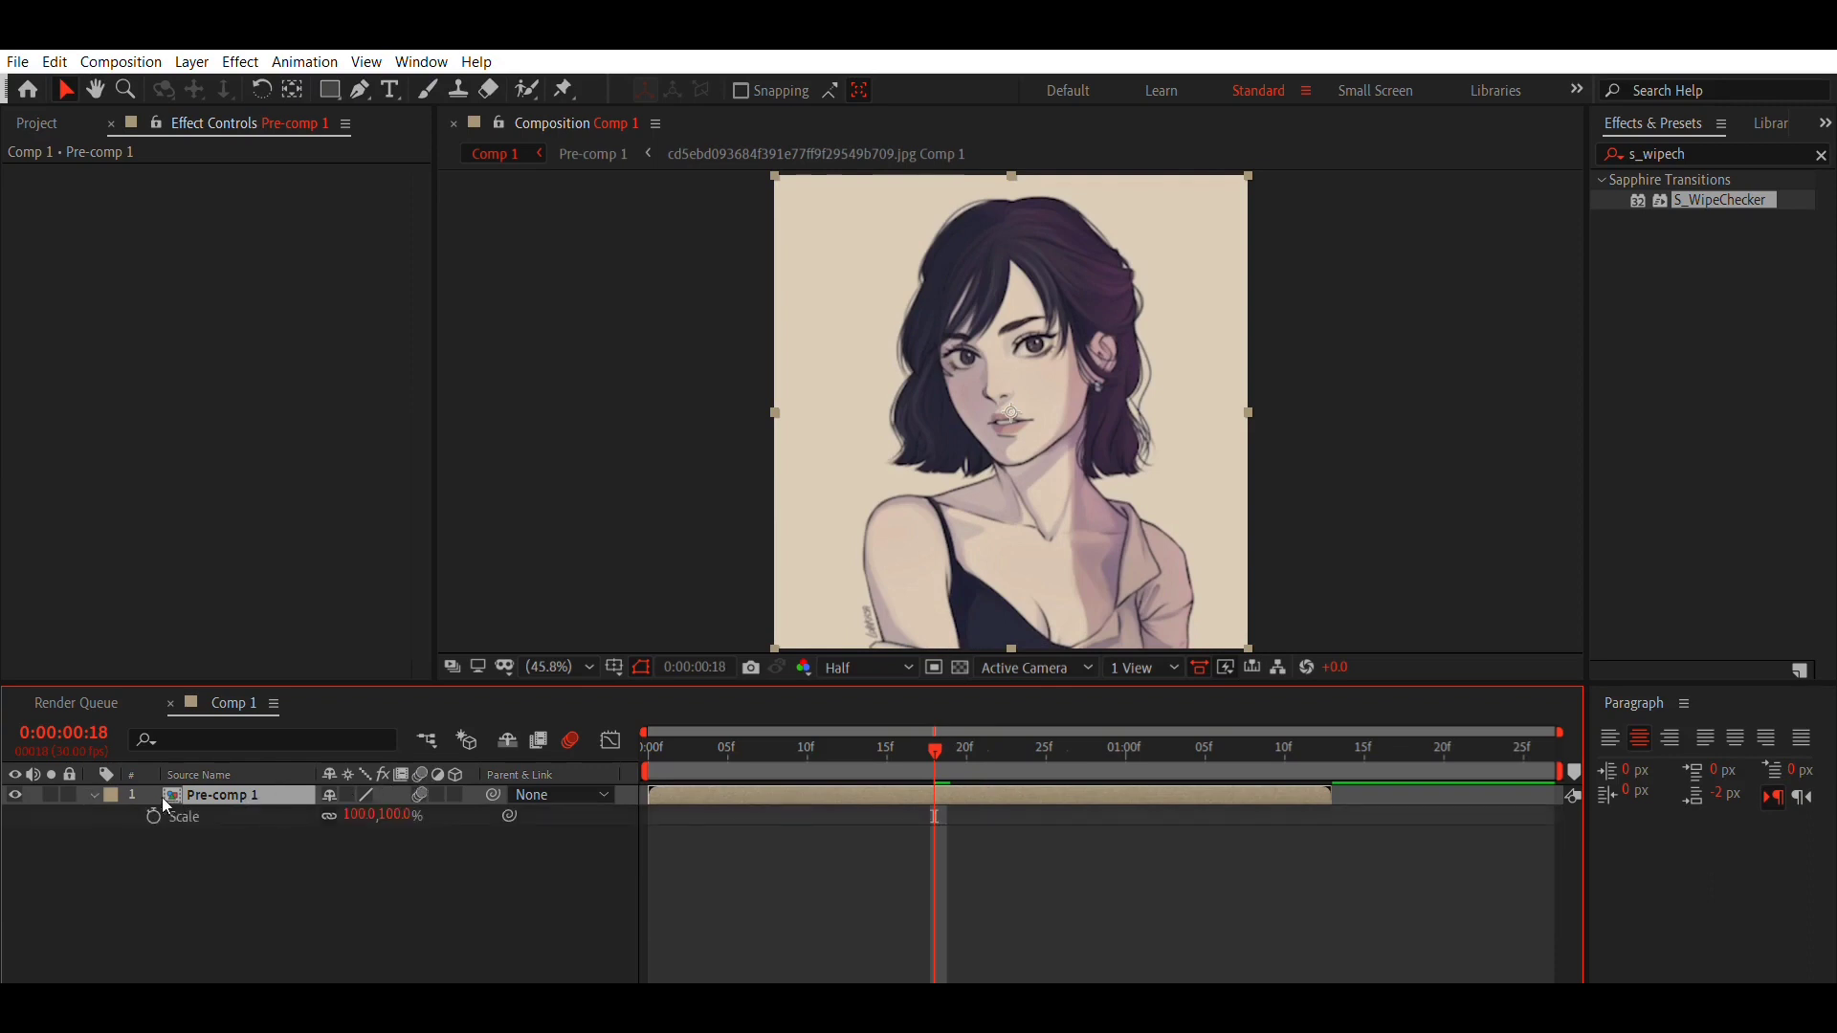
Add a 130% Scale keyframe to Pre-comp 1 at 0:00:01:11
left_click_drag(942, 739, 1303, 779)
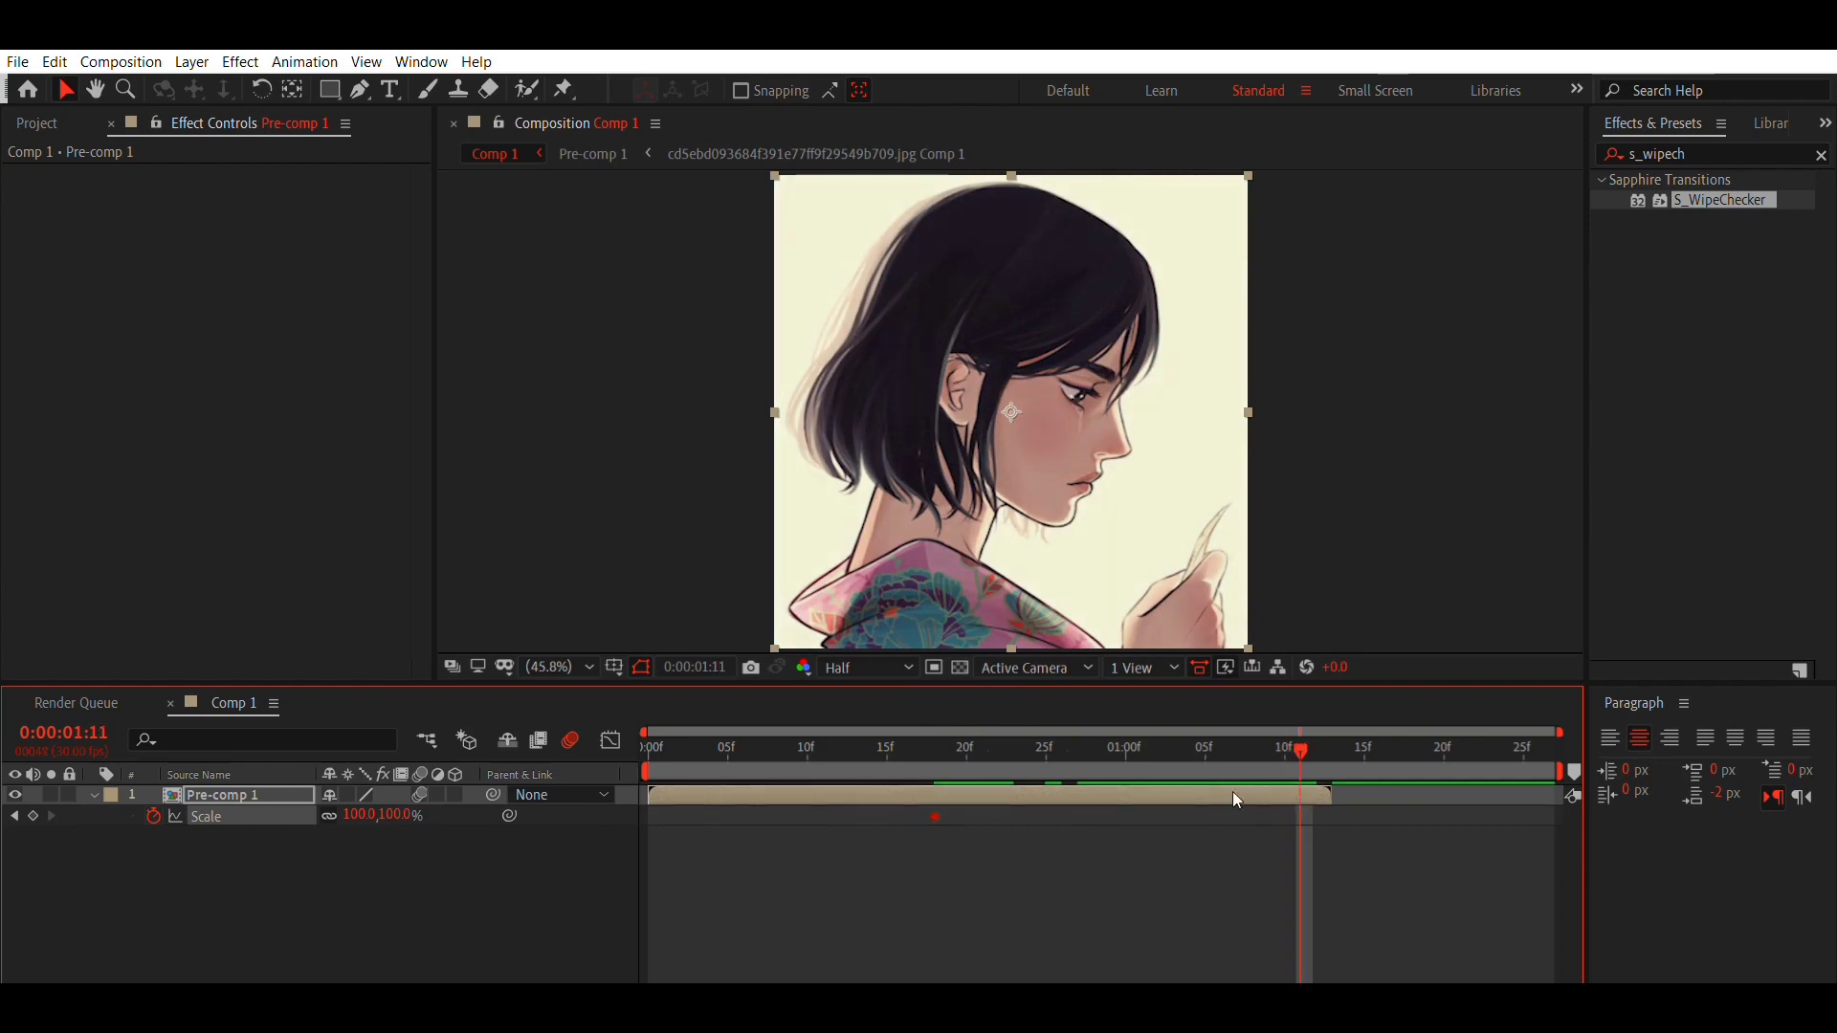
left_click(363, 814)
type("130")
key("Return")
Add a 20% Scale keyframe to Pre-comp 1 at 0:00:01:13
left_click_drag(1306, 756, 1329, 748)
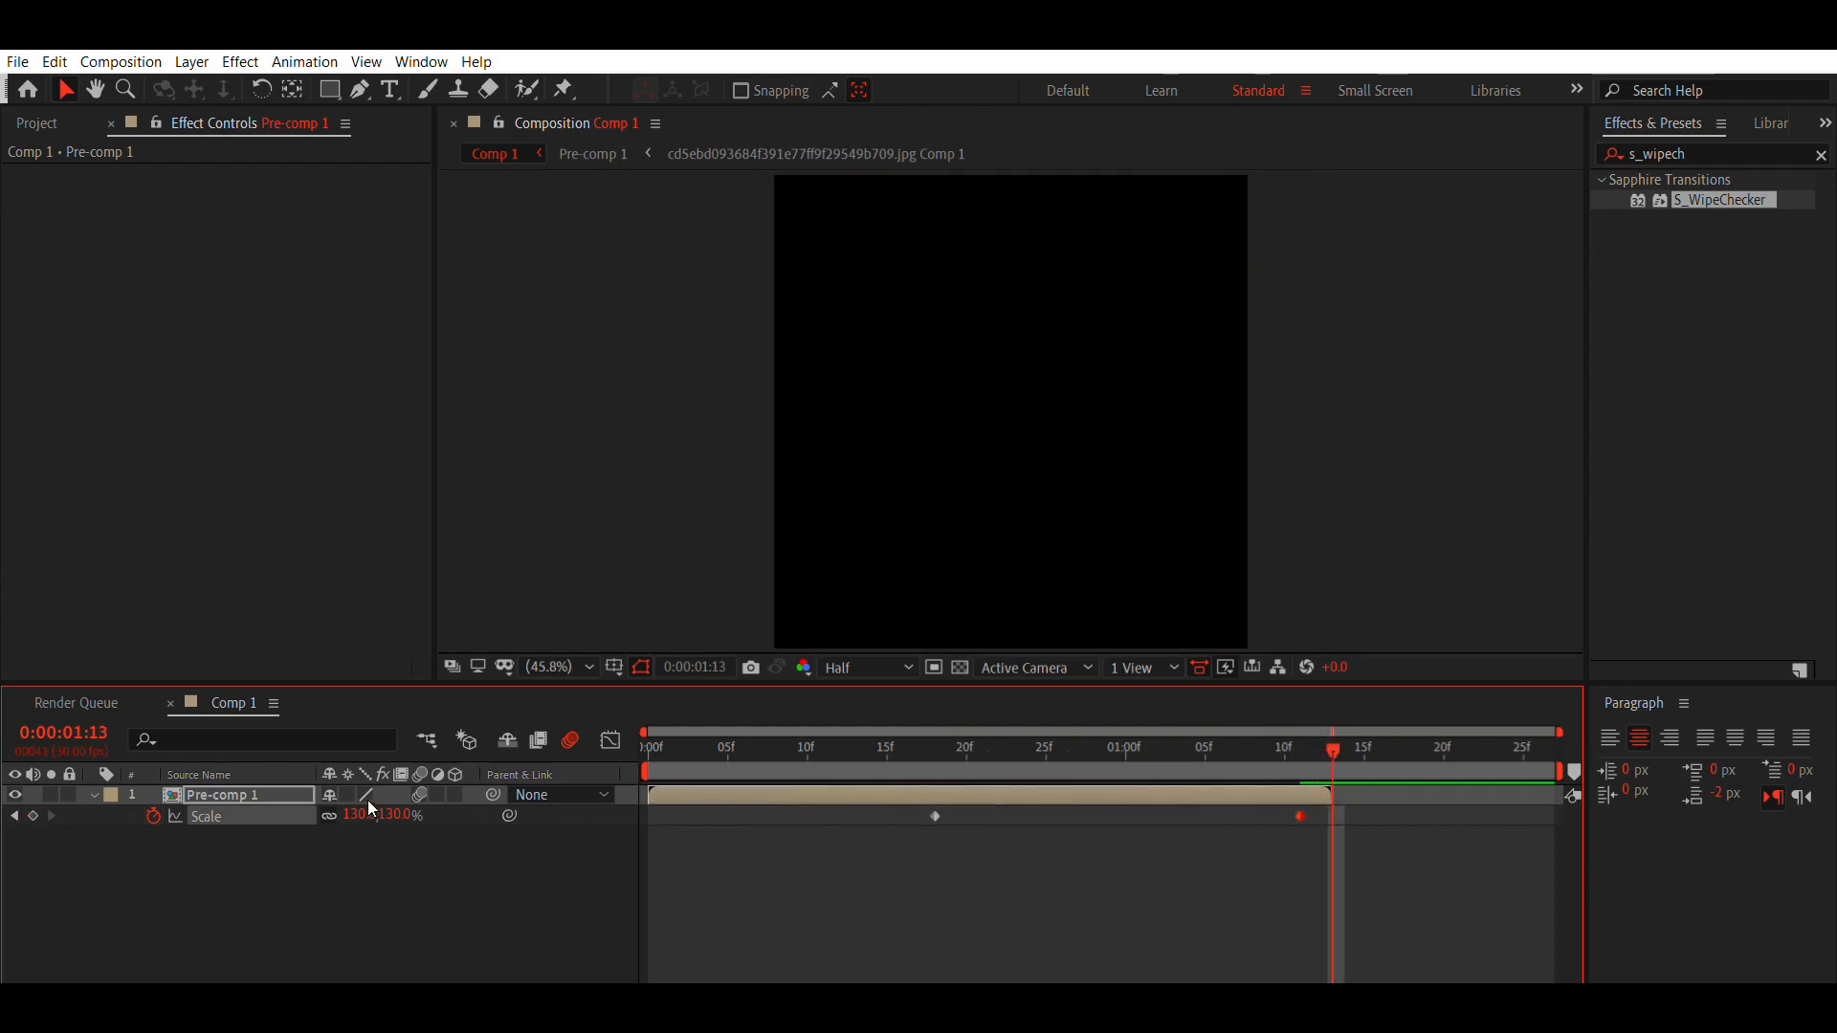
left_click(362, 815)
type("20")
key("Return")
Easy-ease the last two Scale keyframes and reshape their curve so the scale drops late and steeply
left_click_drag(1331, 746, 1318, 751)
left_click_drag(1270, 834, 1387, 800)
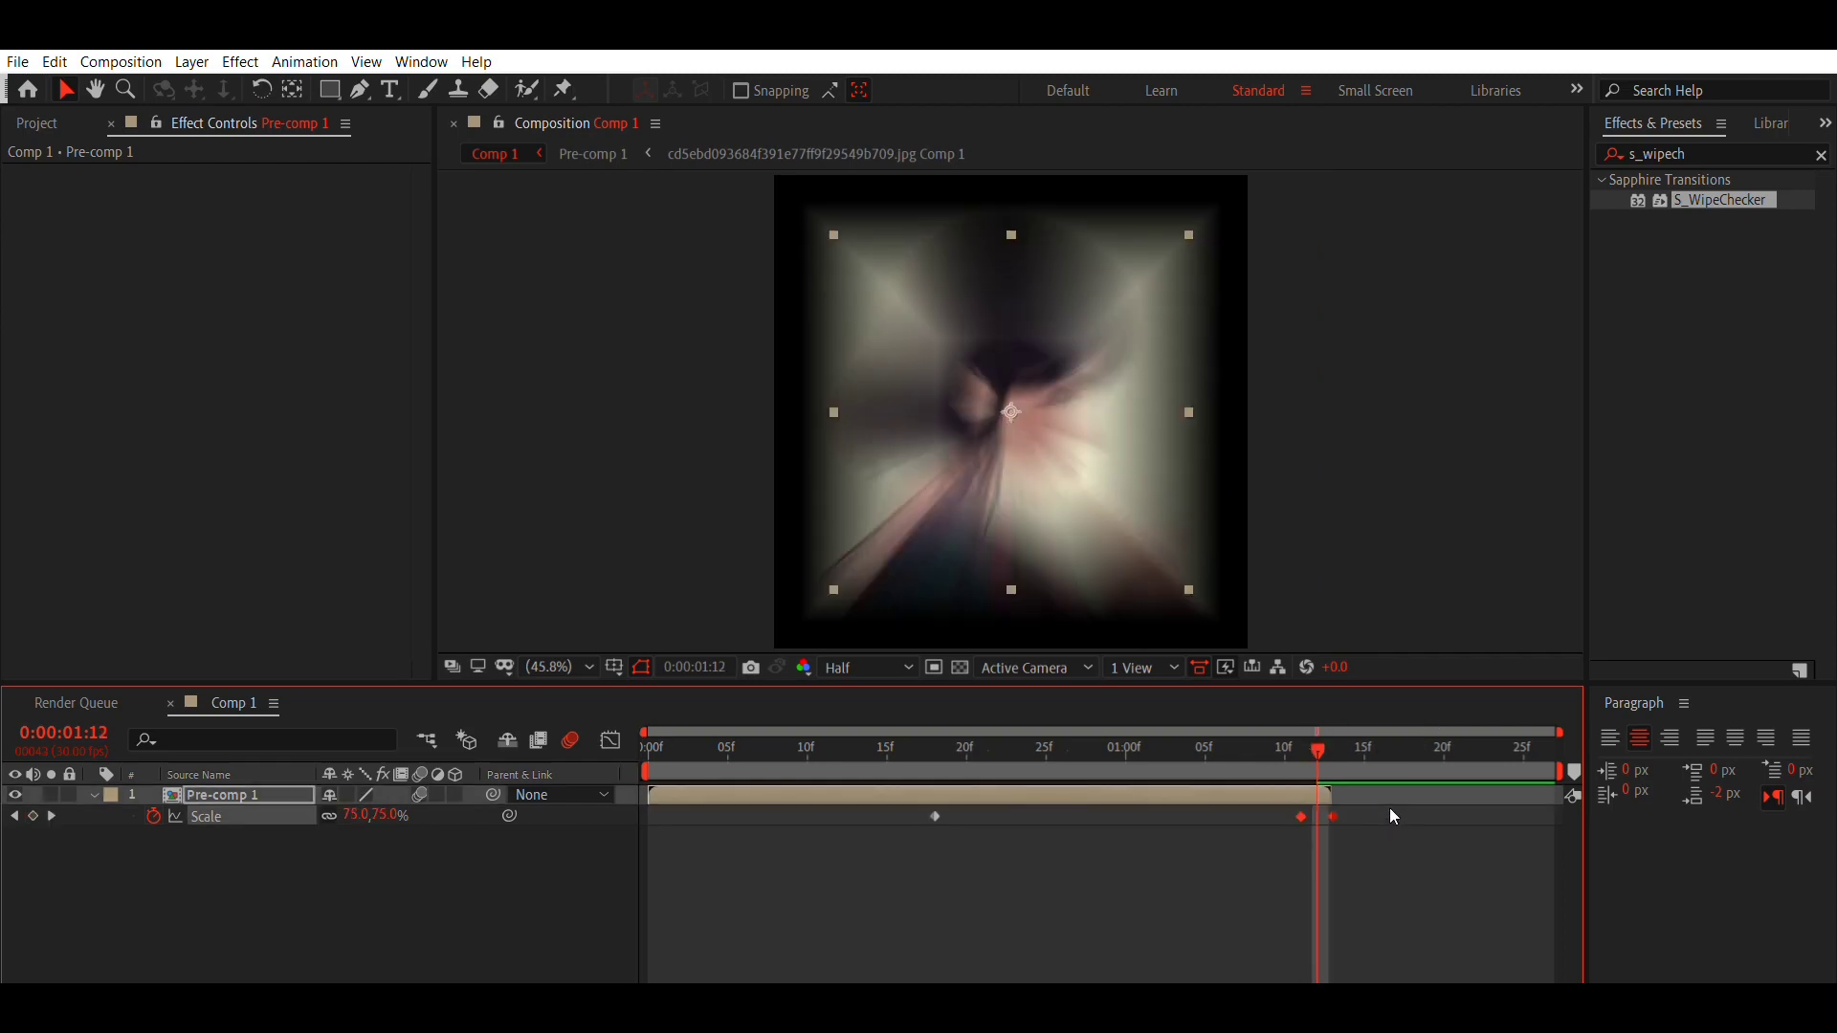
key("F9")
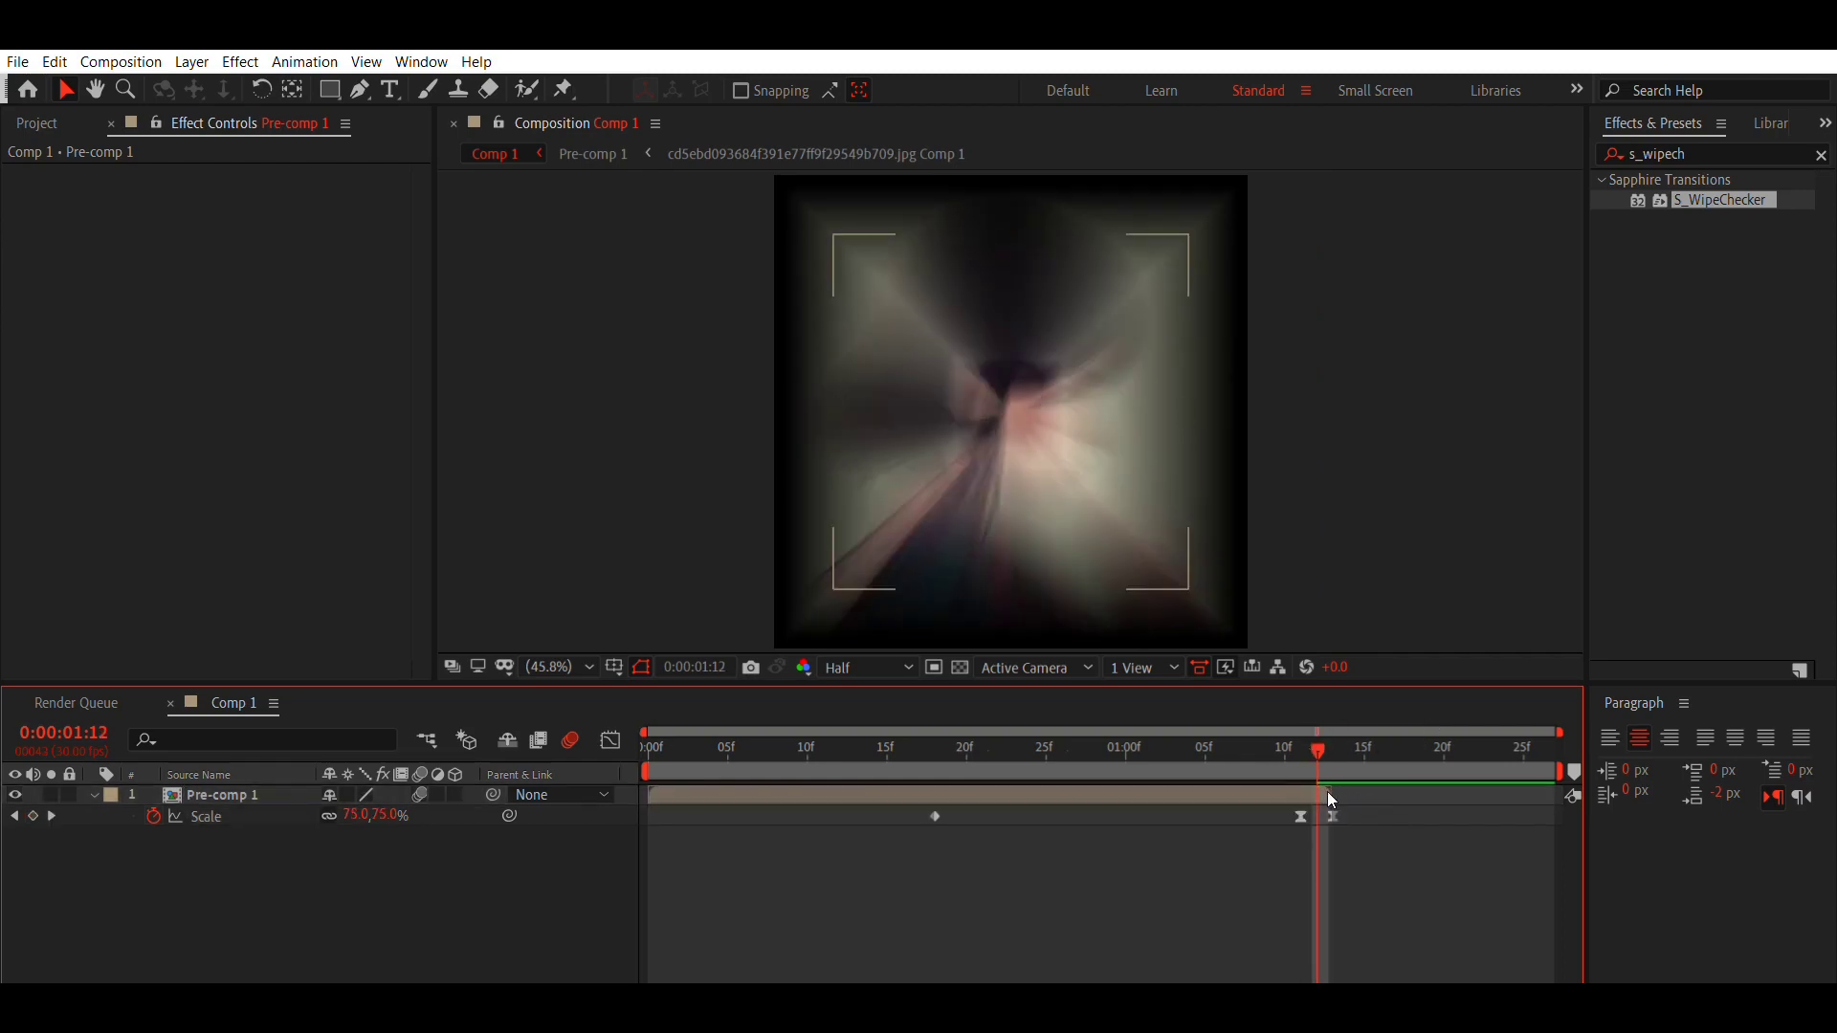
left_click(1332, 796)
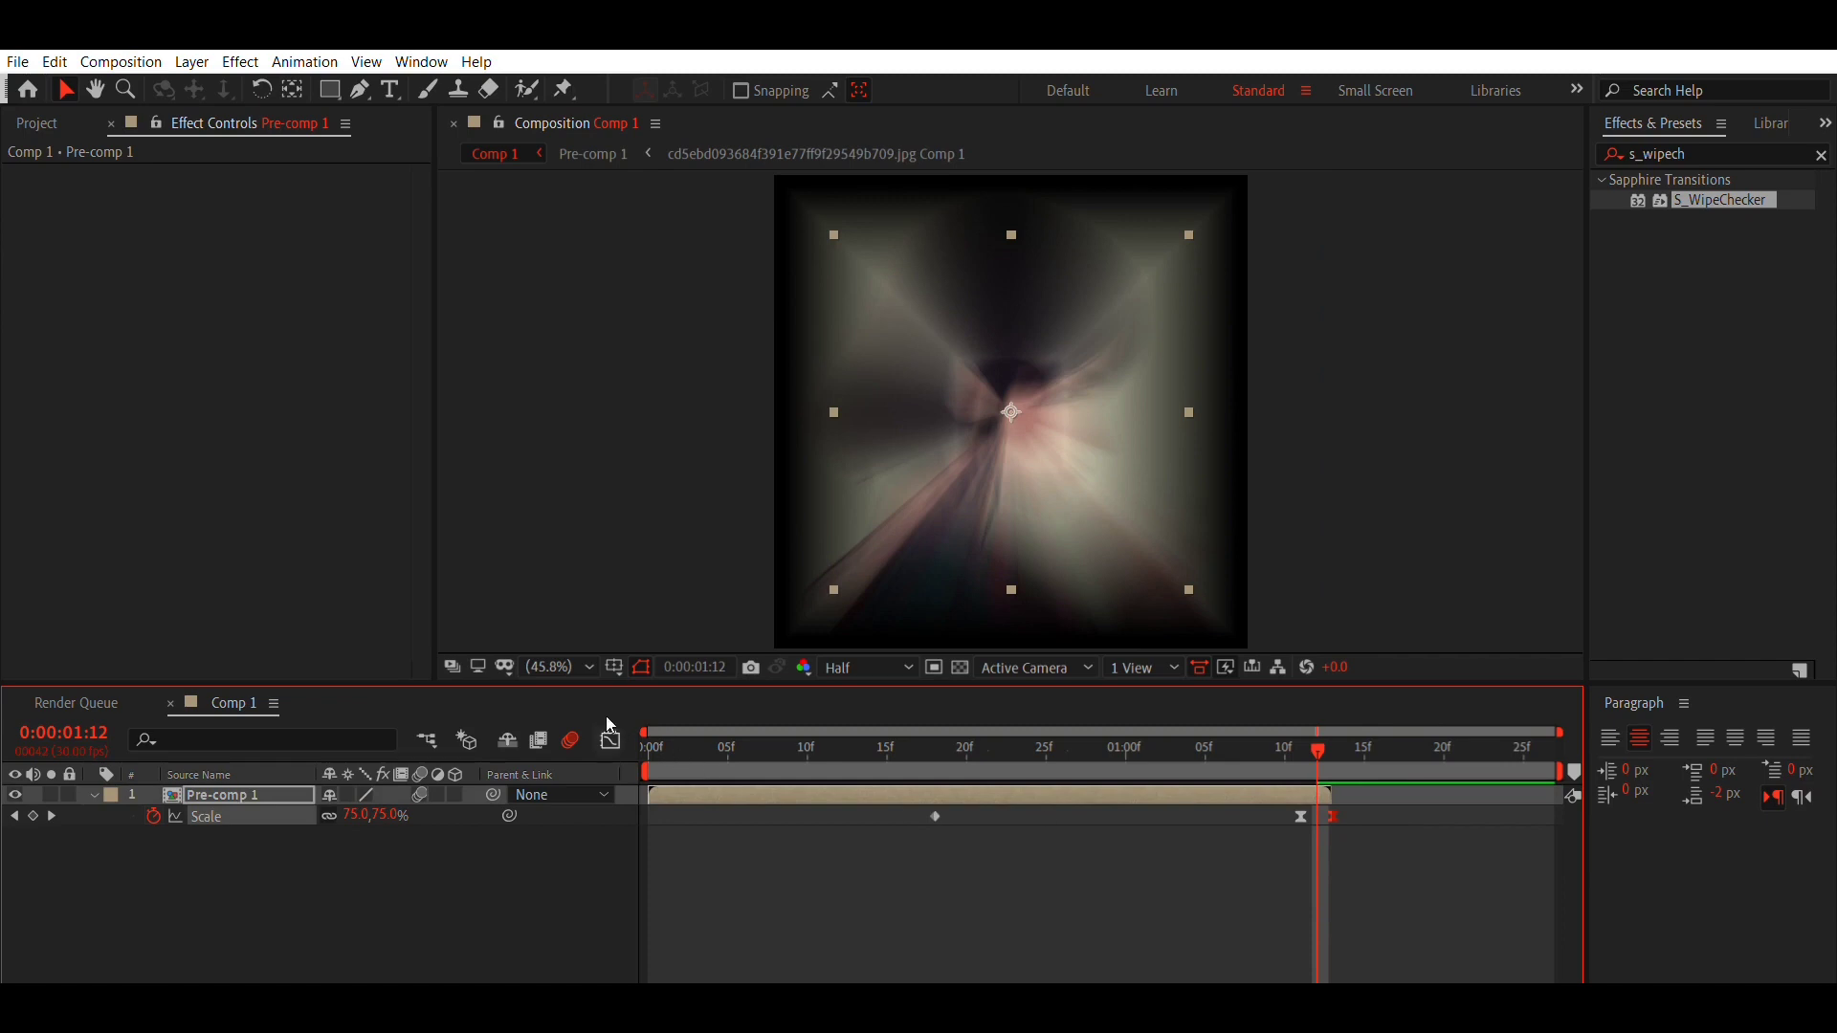
left_click(610, 740)
left_click(705, 985)
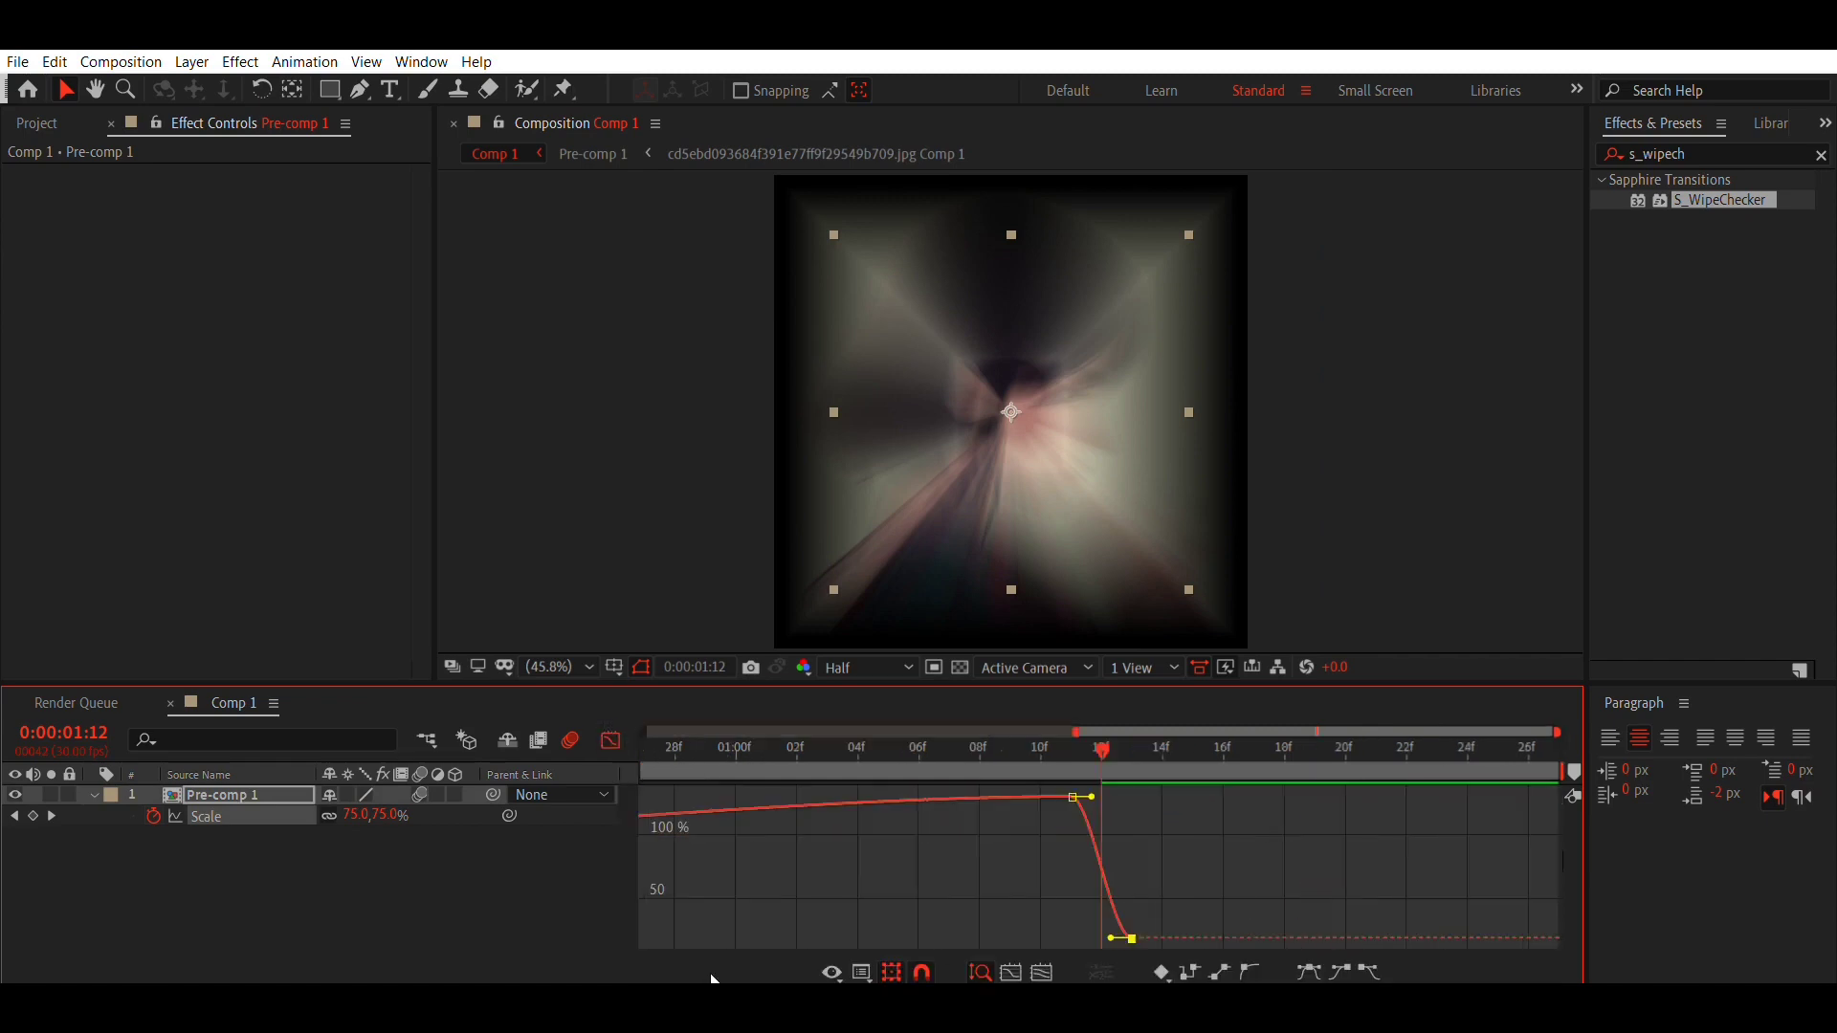
left_click_drag(1110, 934, 1104, 797)
left_click(610, 740)
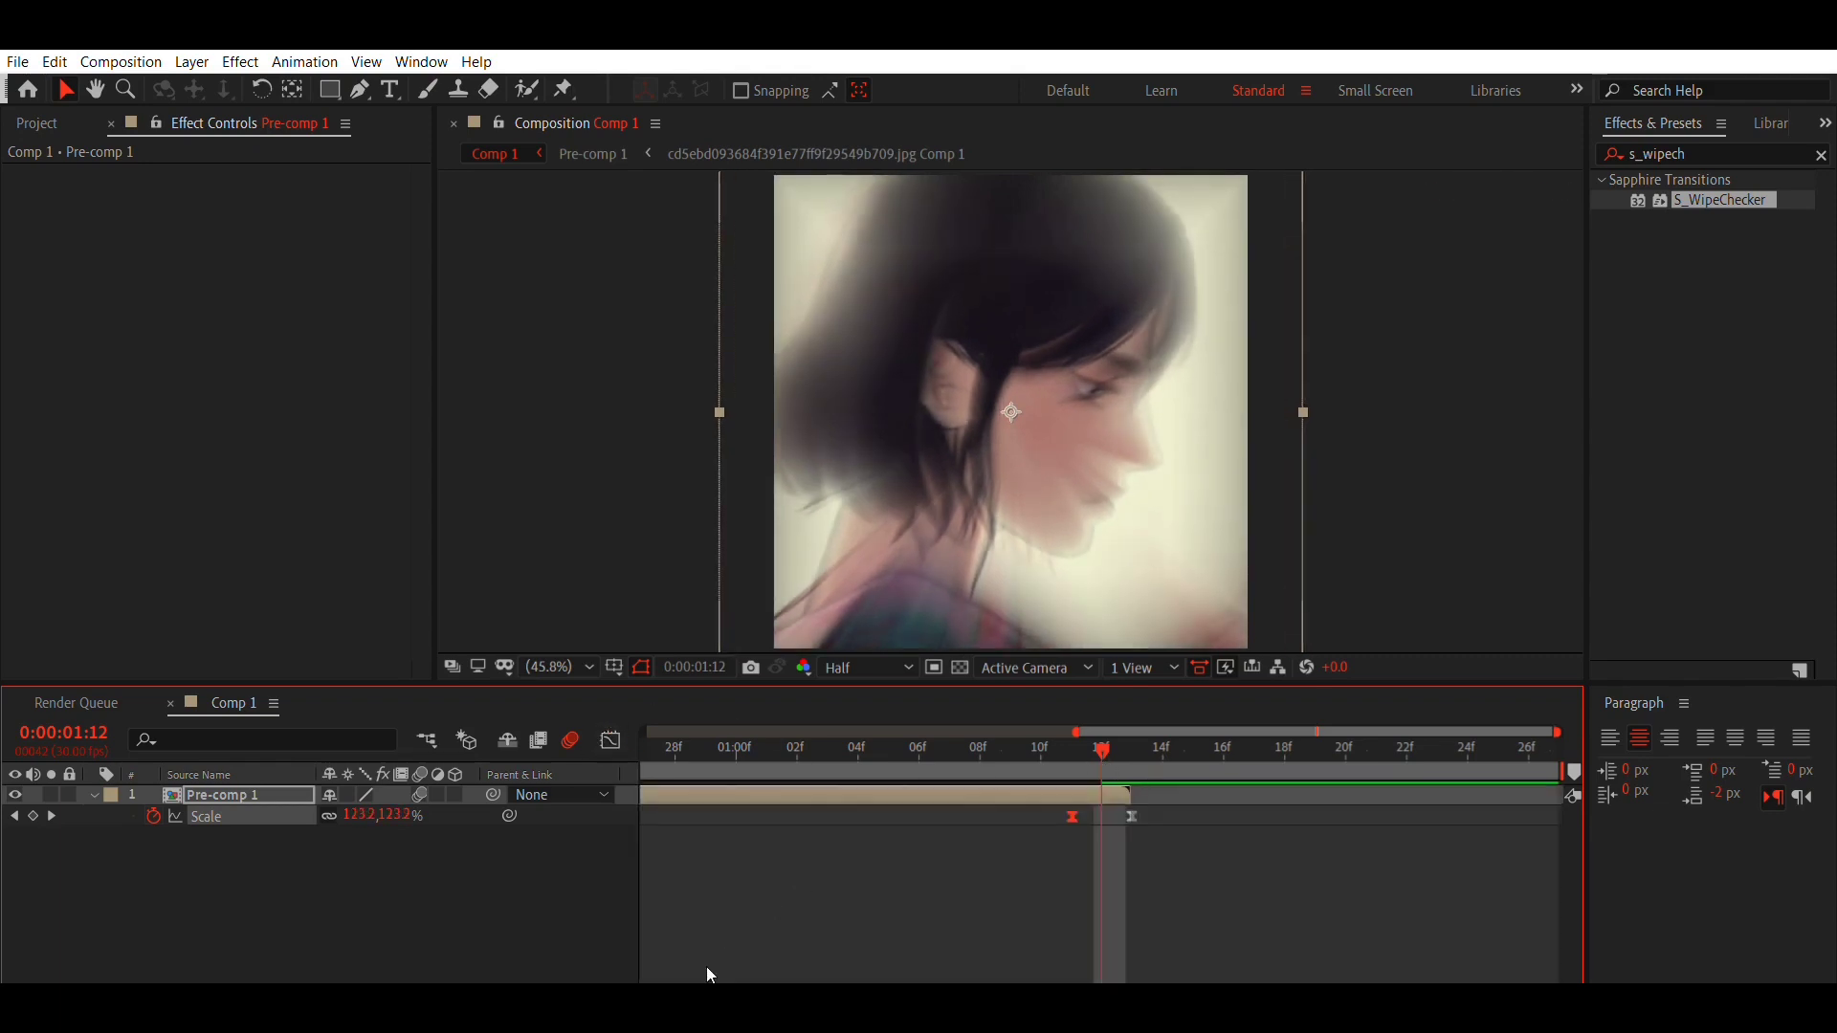
Show the whole timeline again and preview the finished checker transition from the start
key("minus")
key("minus")
key("minus")
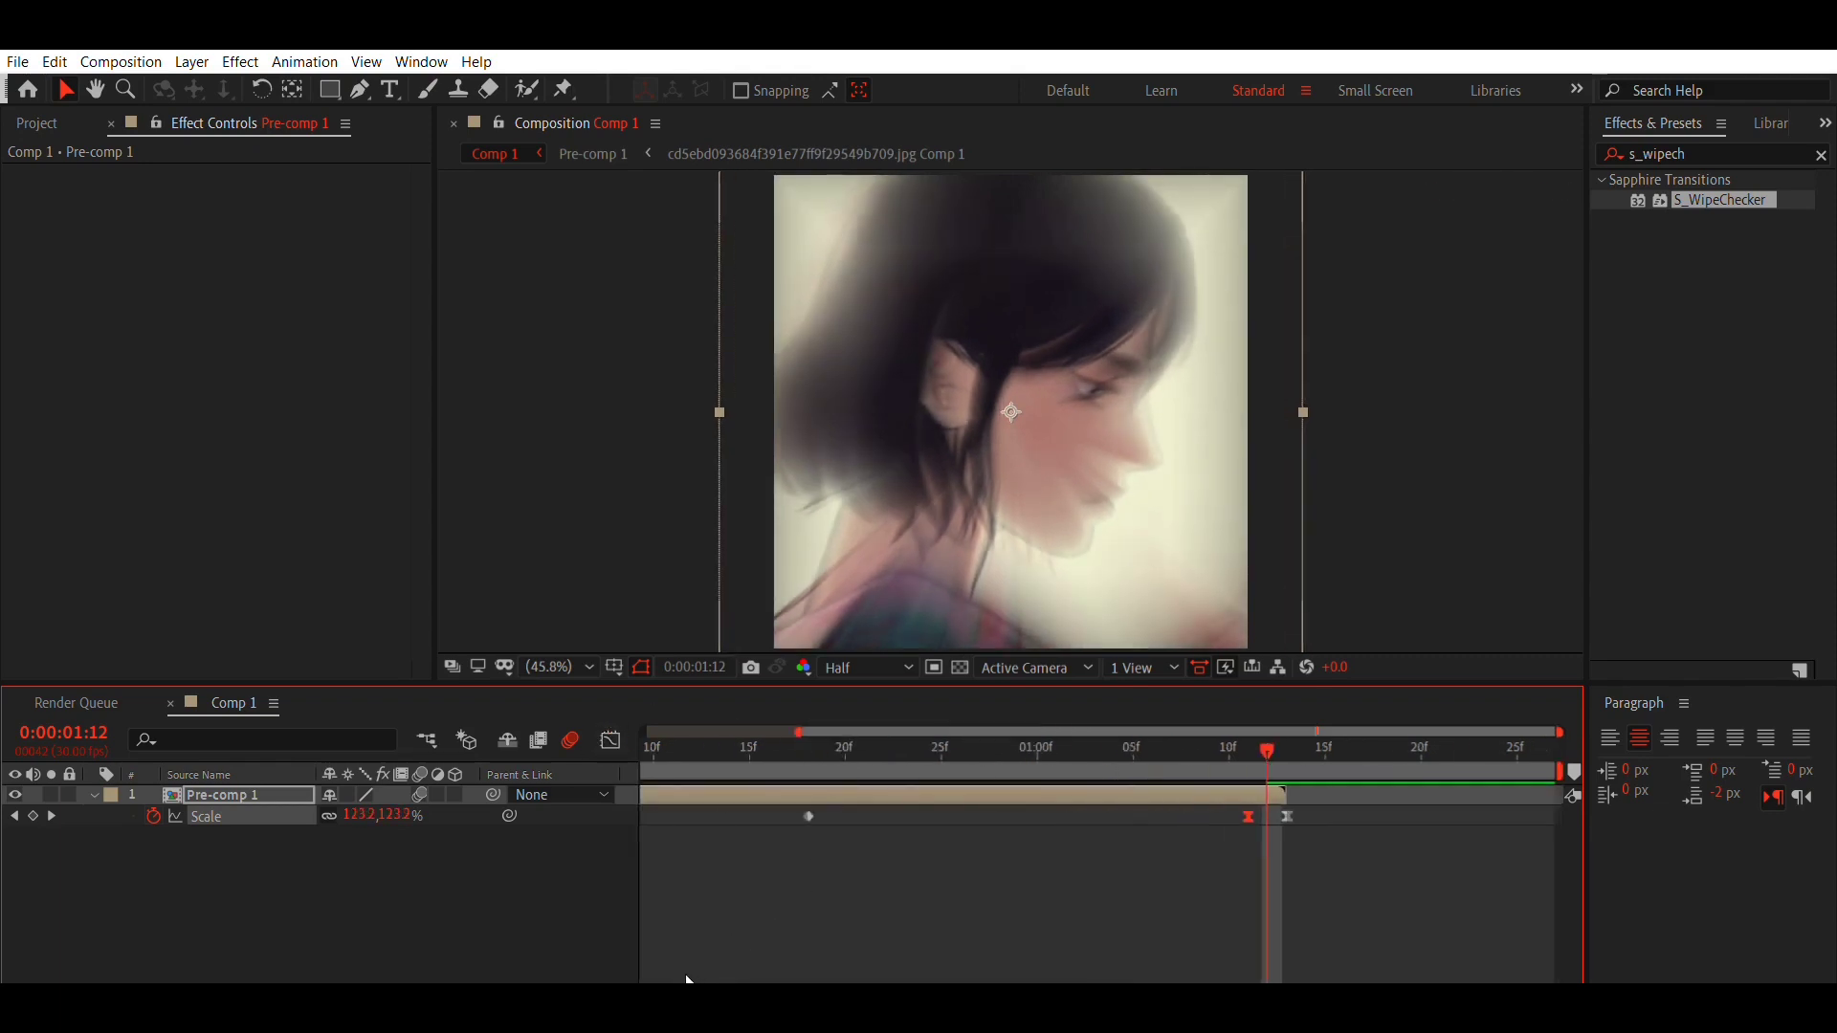
key("Home")
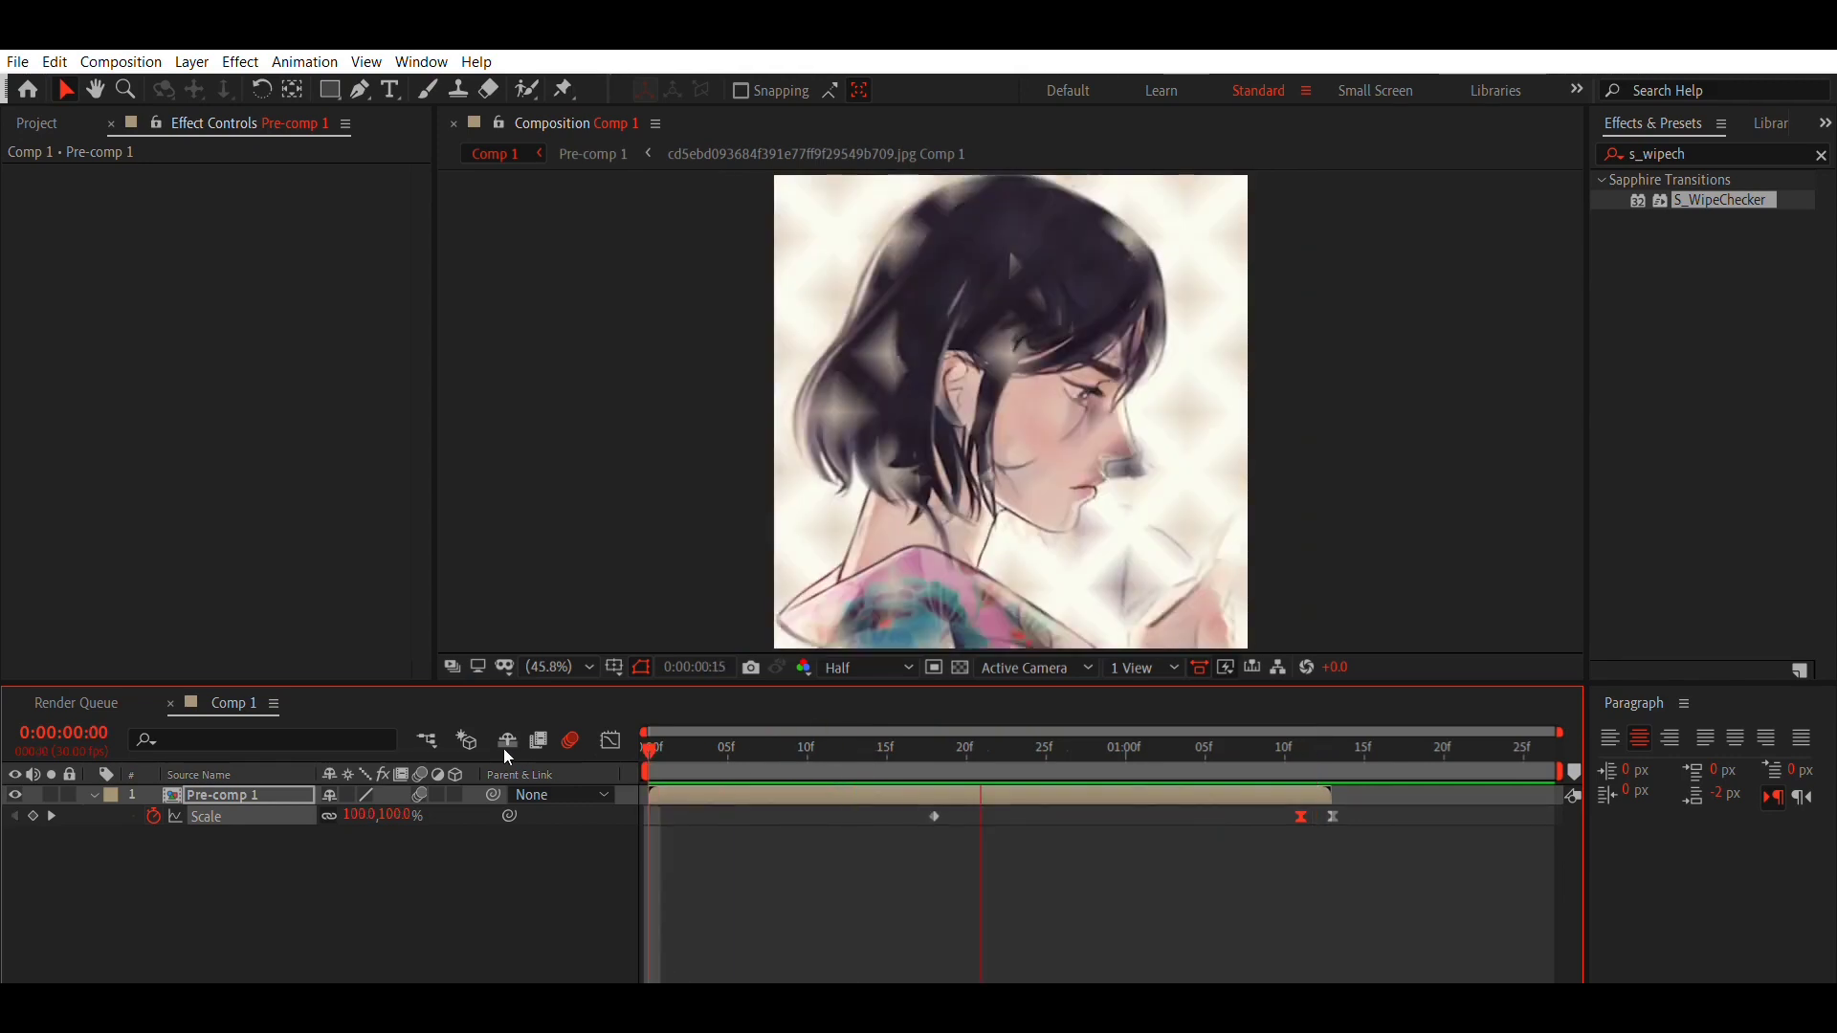
key("space")
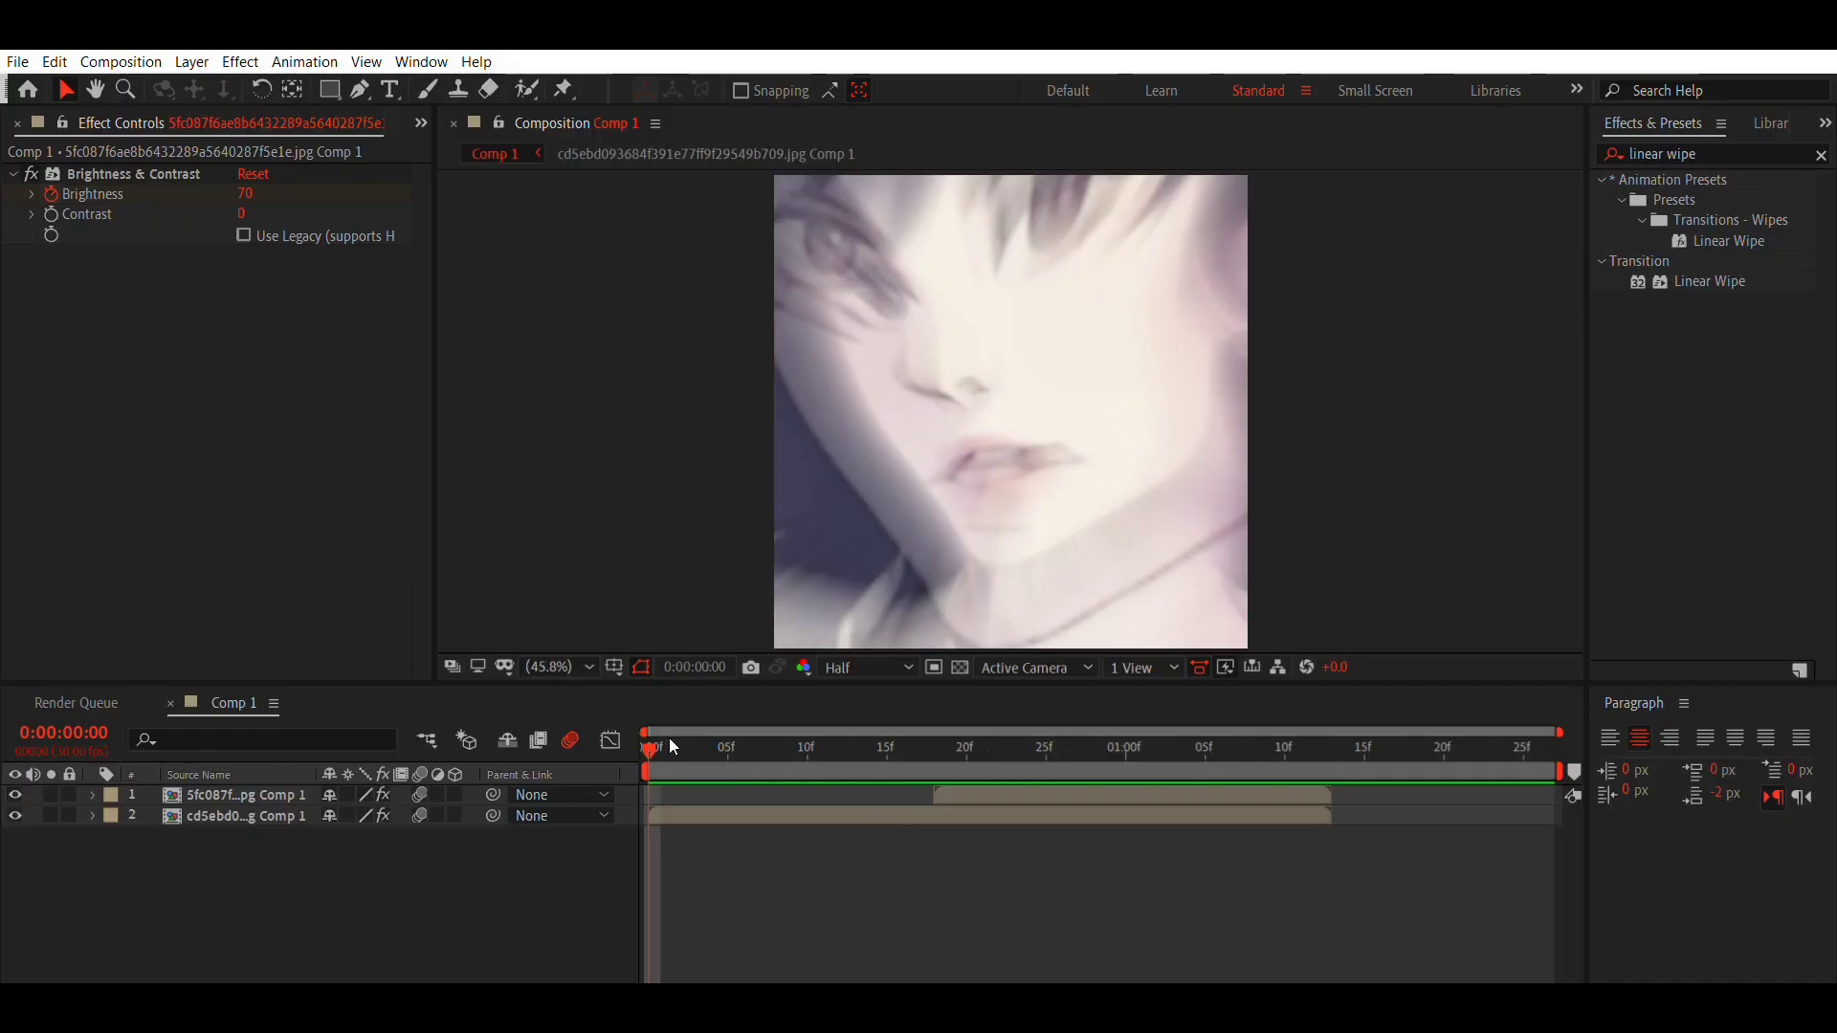
Apply the Linear Wipe transition to the upper image layer with Transition Completion keyframed at 0:00:00:18
key("space")
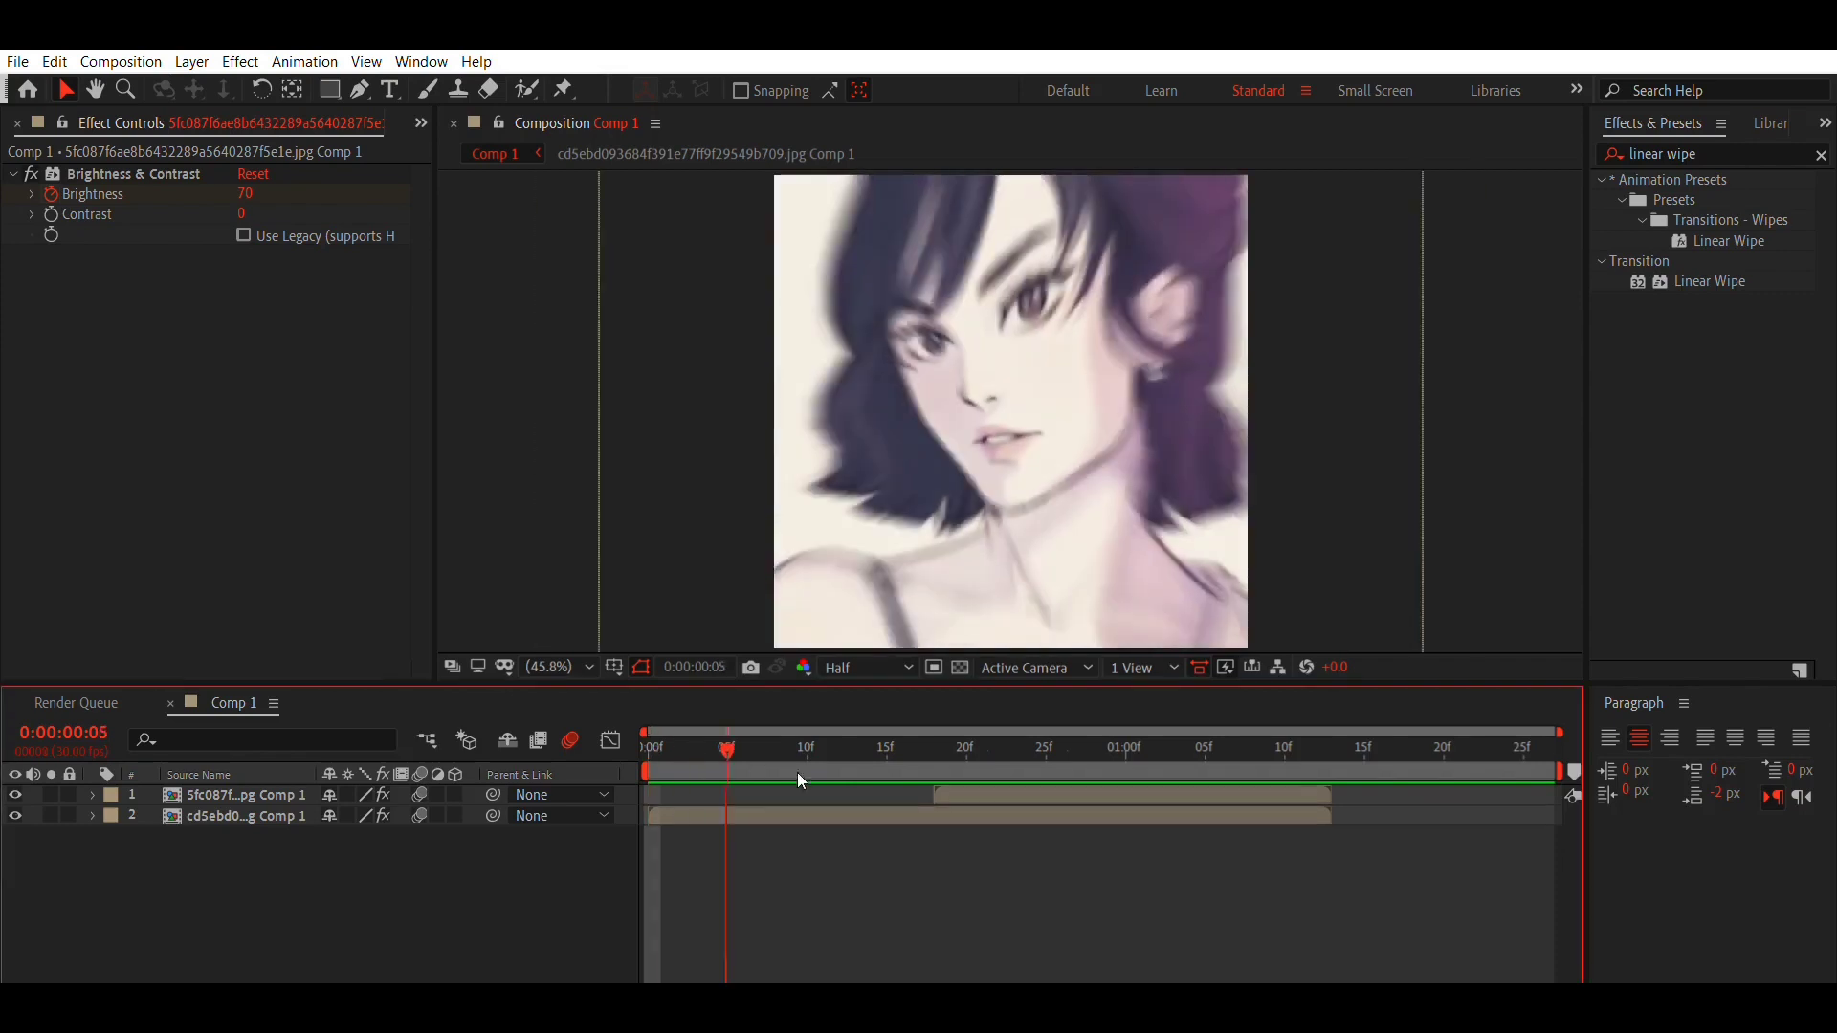
left_click(1001, 794)
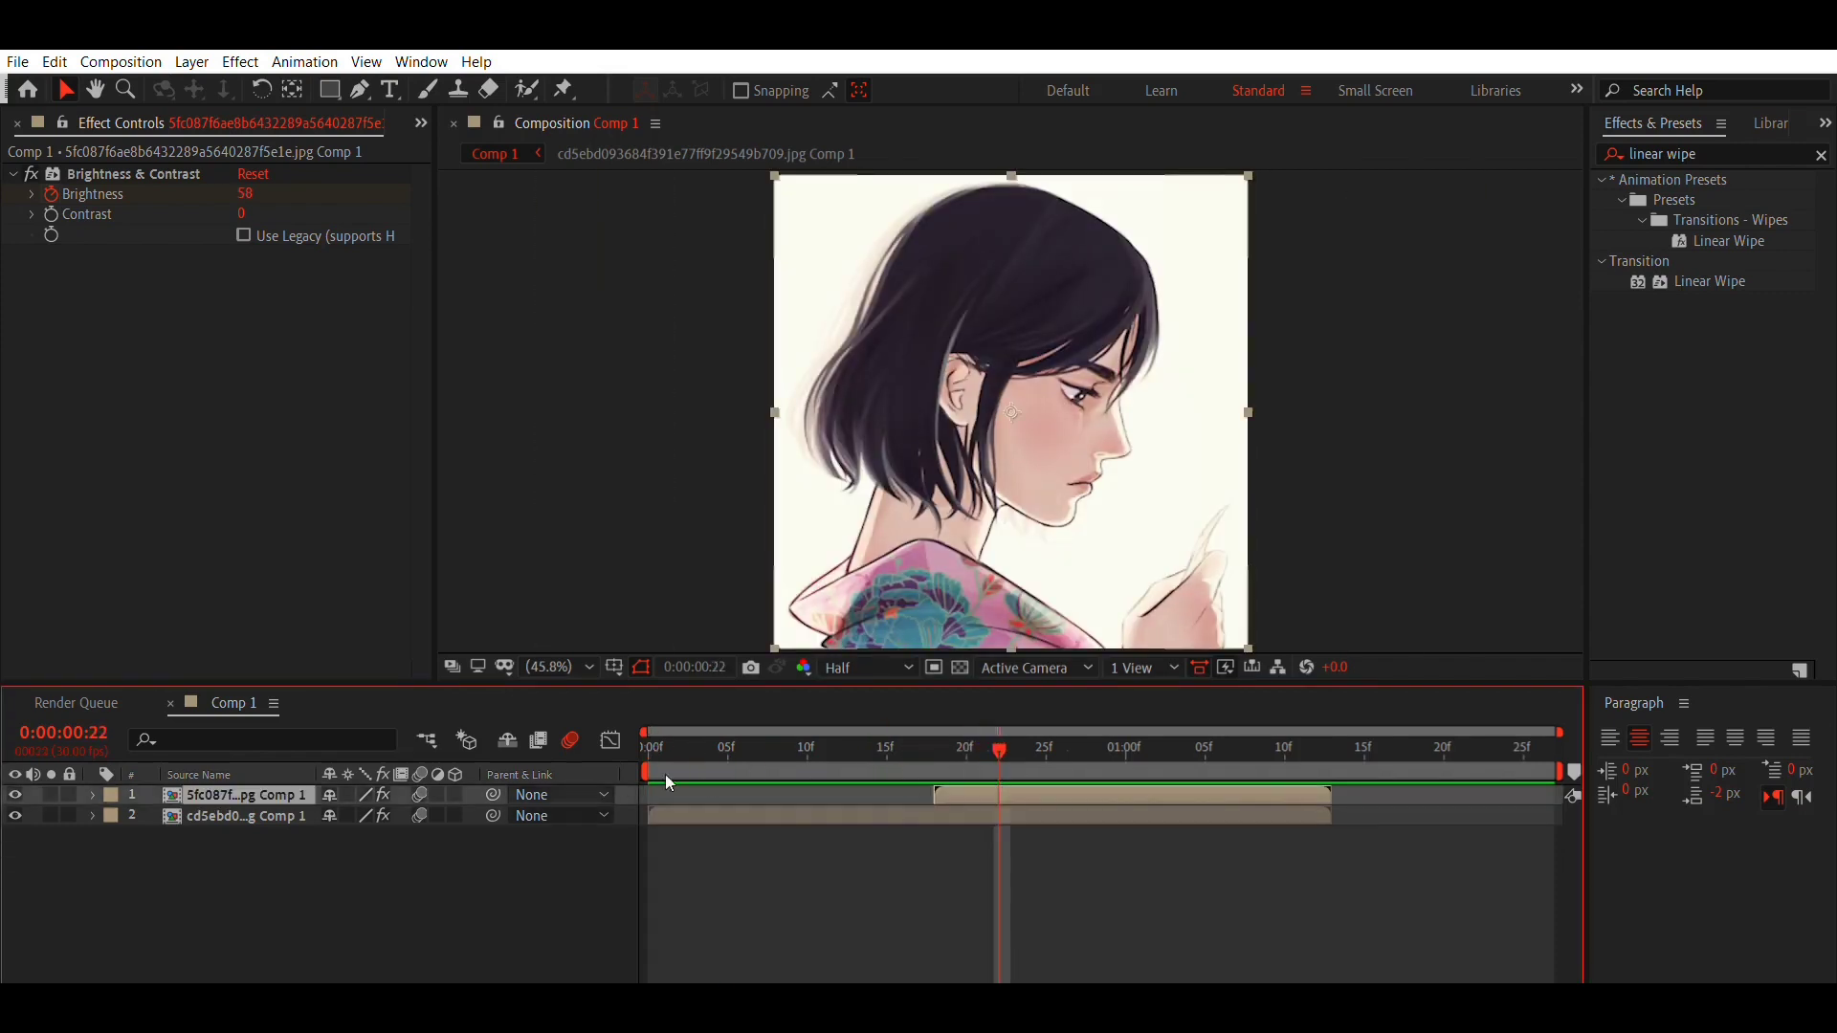
key("Page_Up")
key("Page_Up")
key("Page_Up")
key("Page_Up")
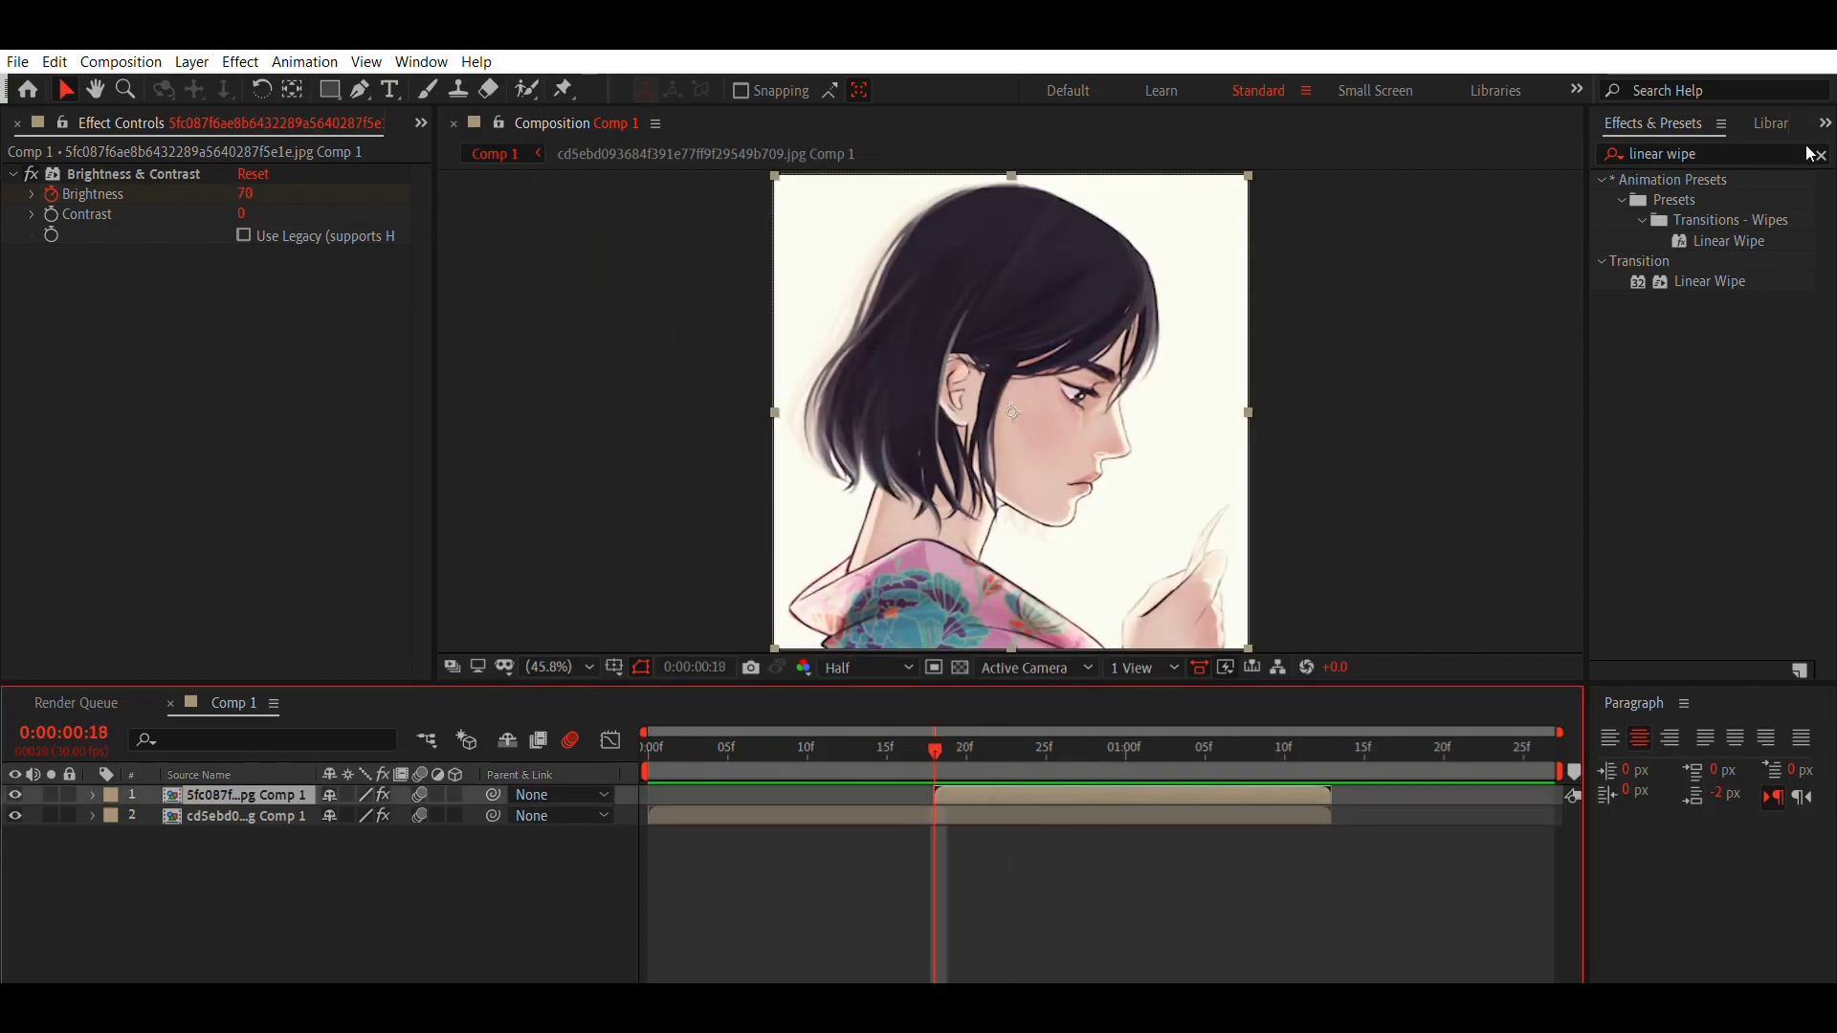
left_click(1705, 279)
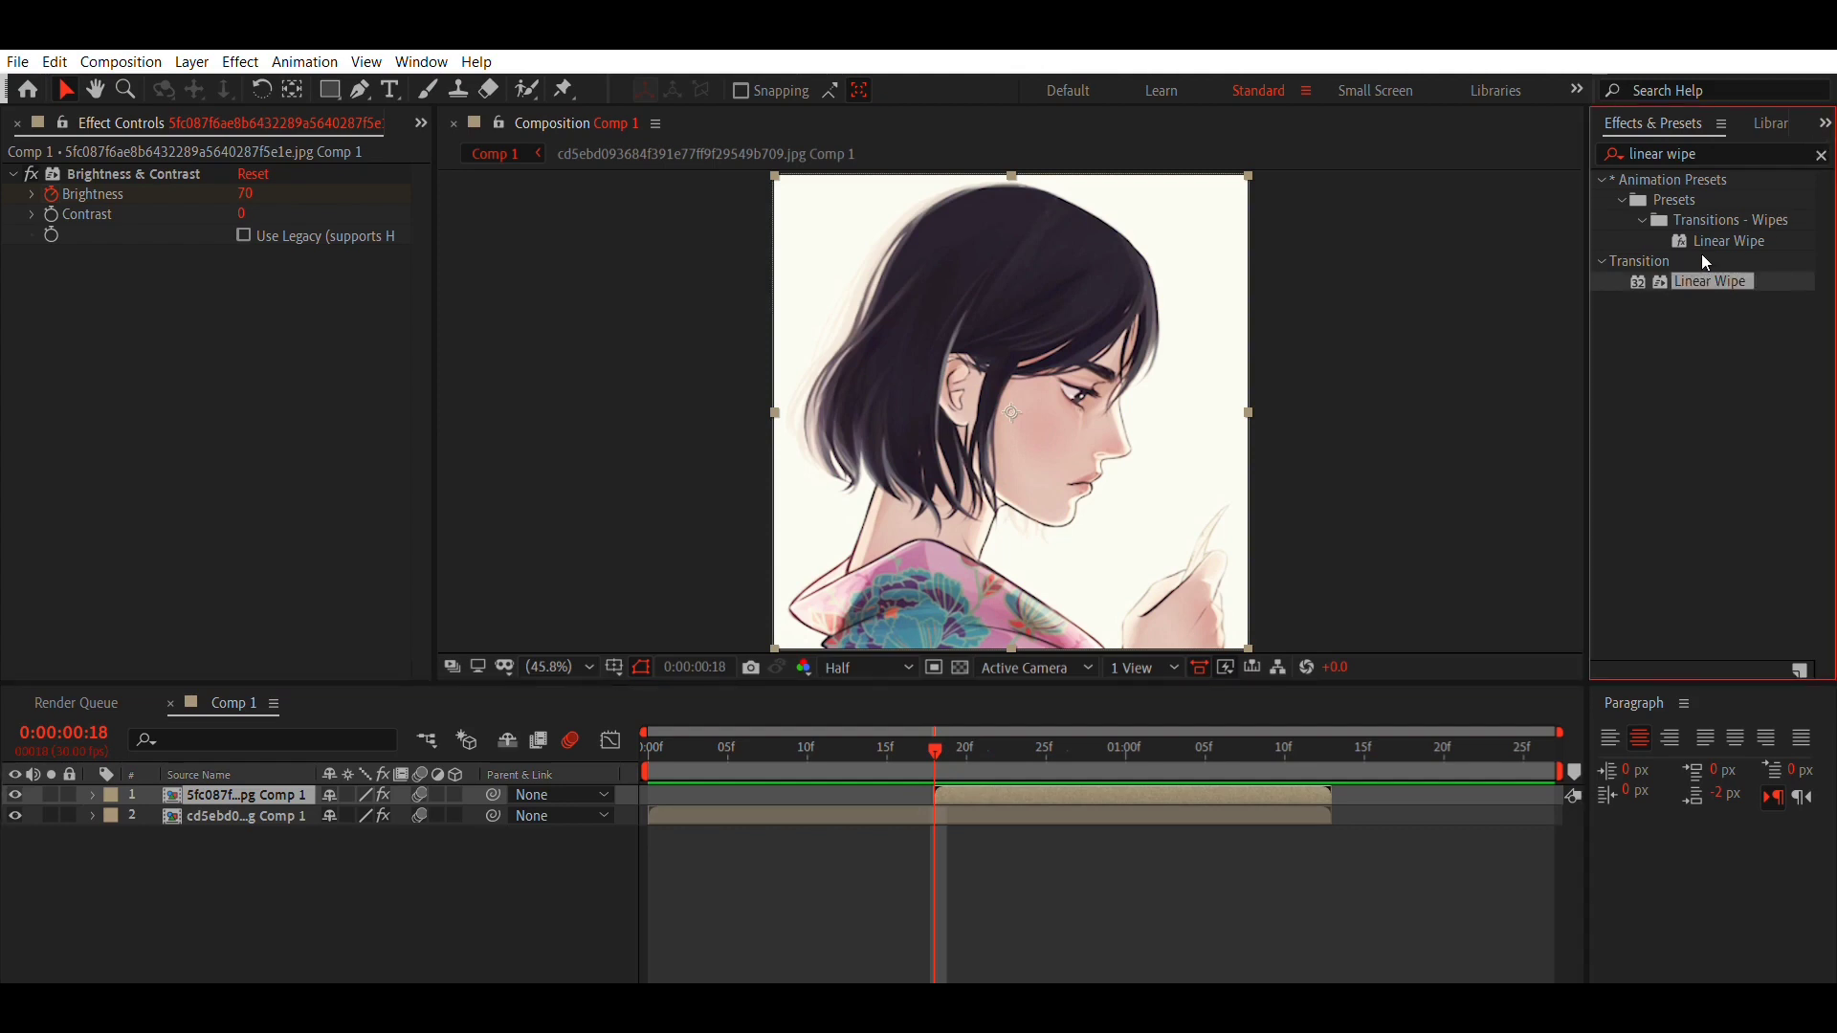
left_click_drag(1704, 280, 1091, 769)
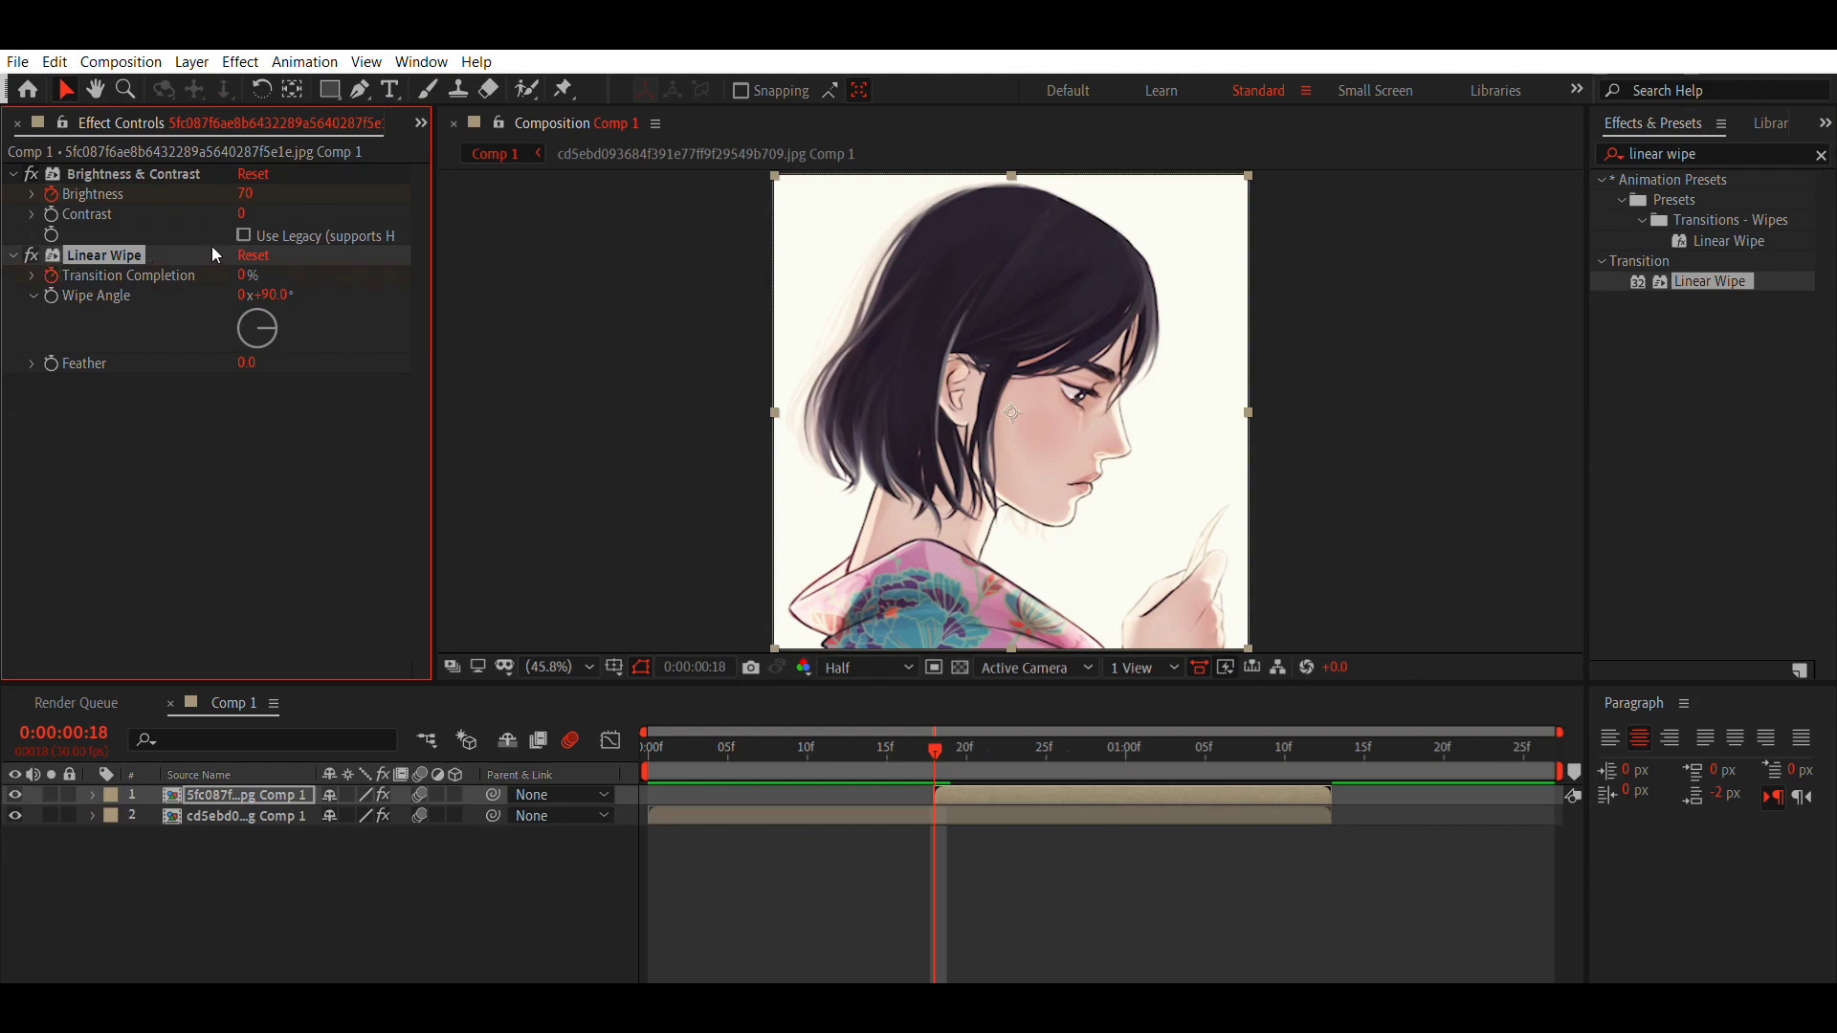
left_click(241, 275)
type("2")
key("Return")
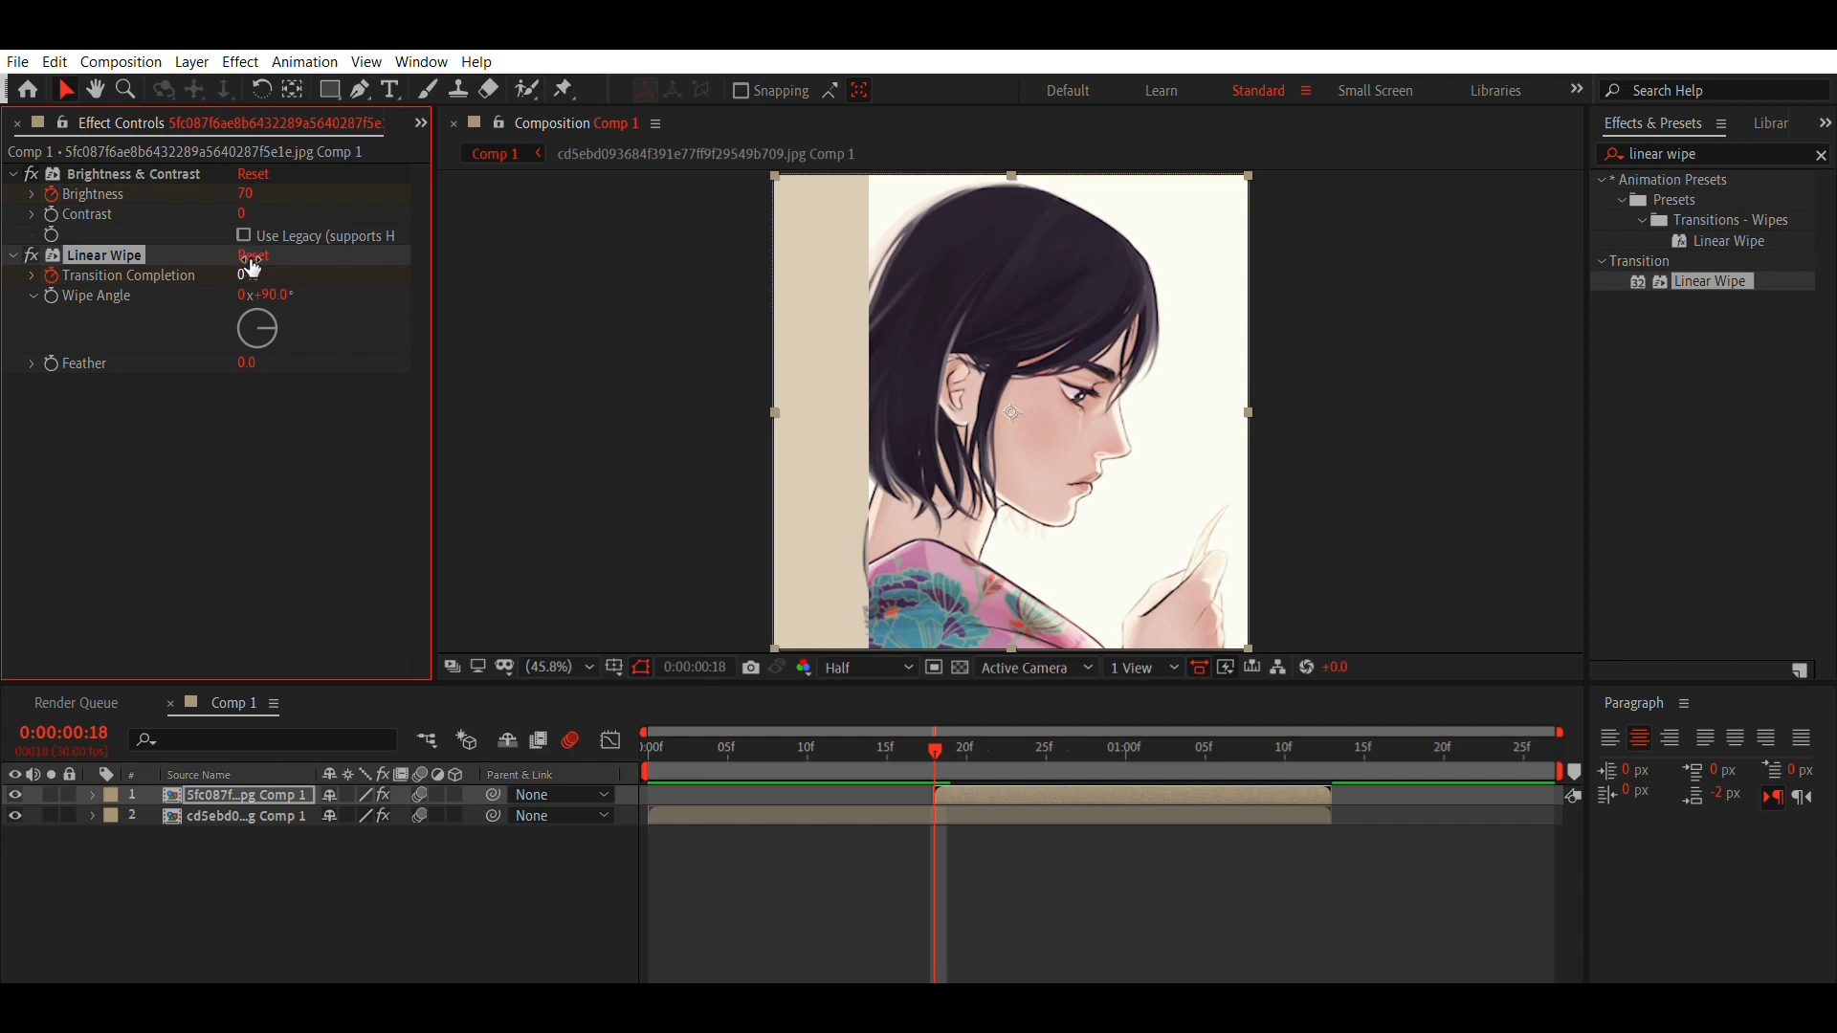
Shift the upper image layer horizontally to Position 1002, 540
key("p")
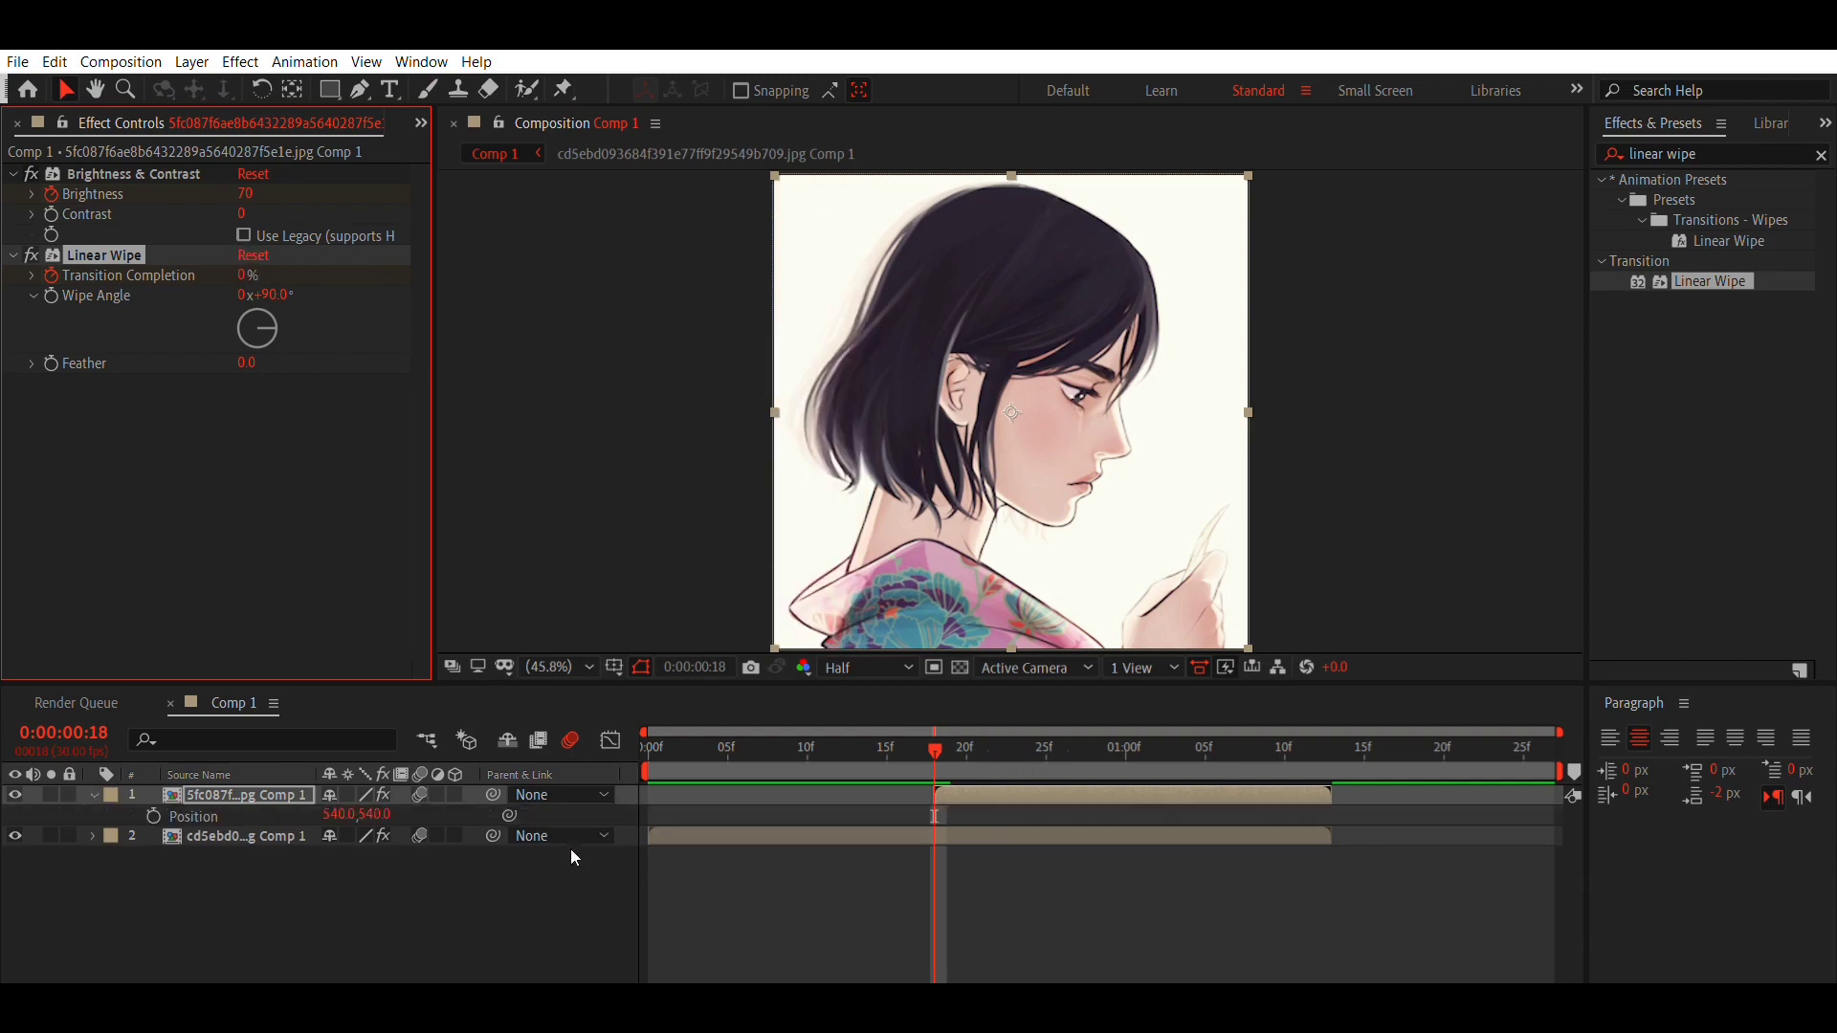
left_click_drag(337, 815, 929, 834)
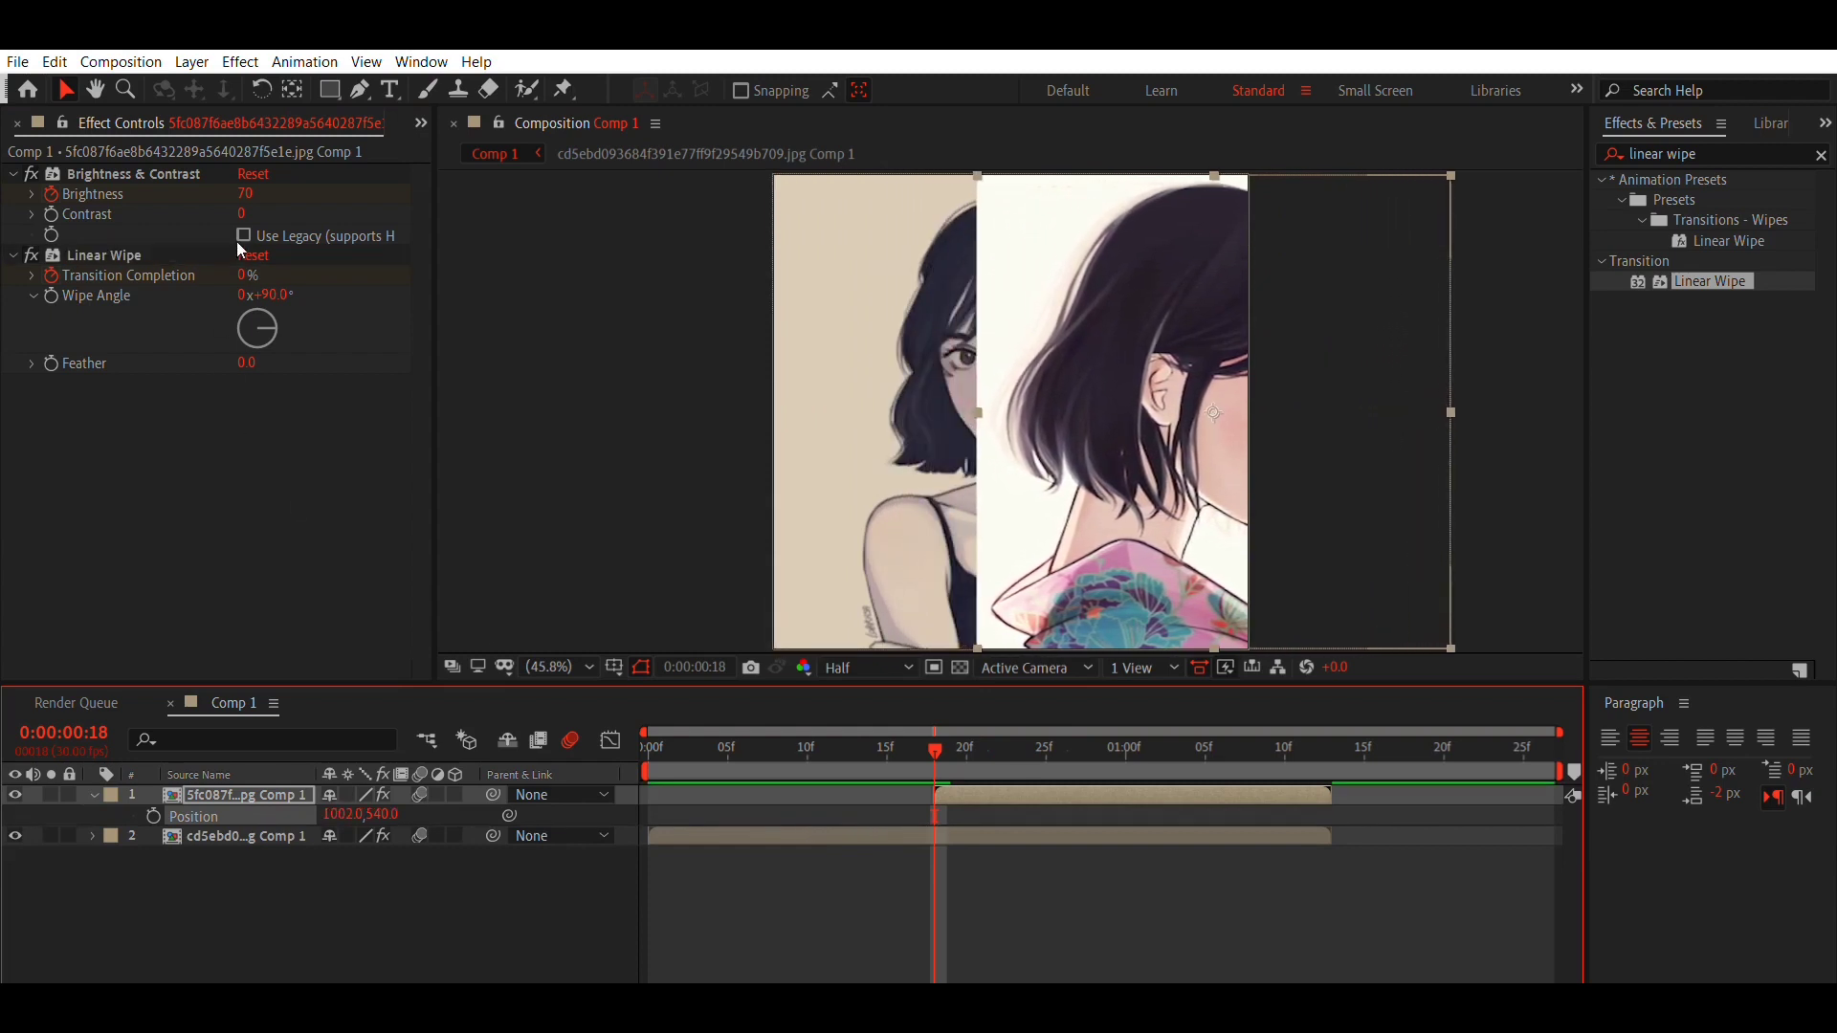
Set the upper layer's Linear Wipe to 20% Transition Completion with a Wipe Angle of 96°
left_click(244, 276)
type("20")
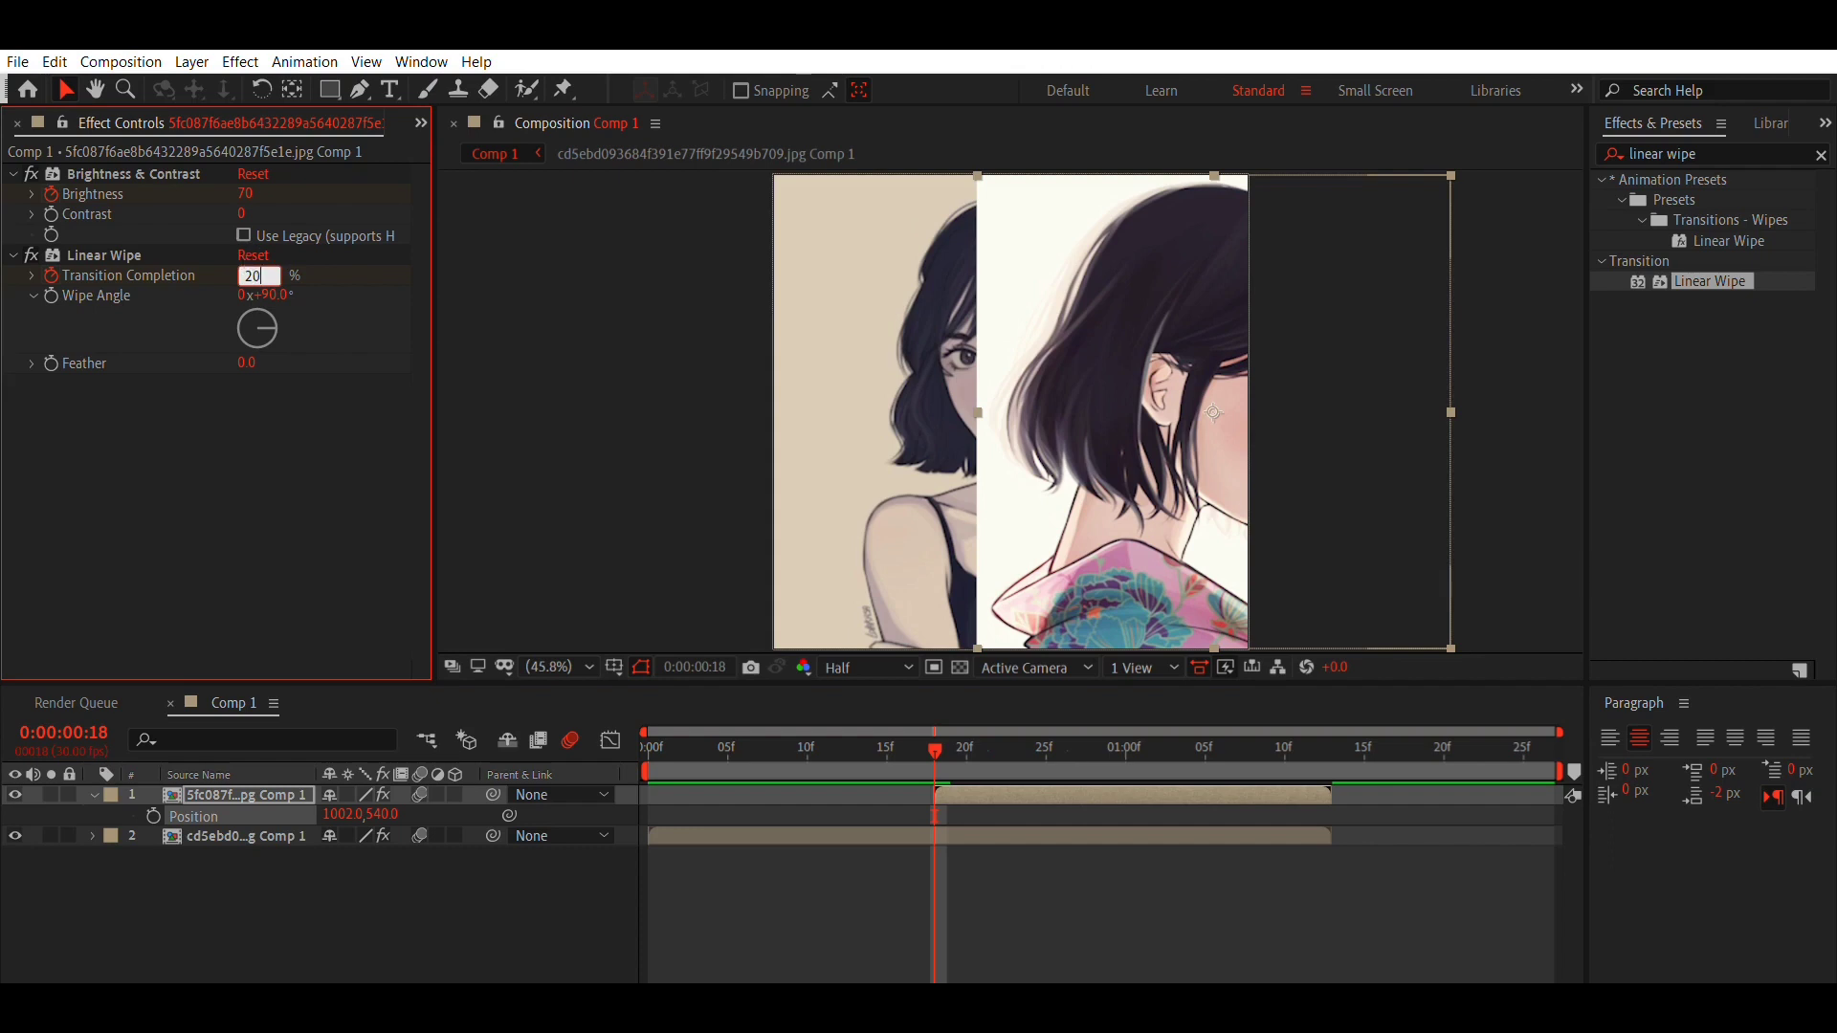
key("Return")
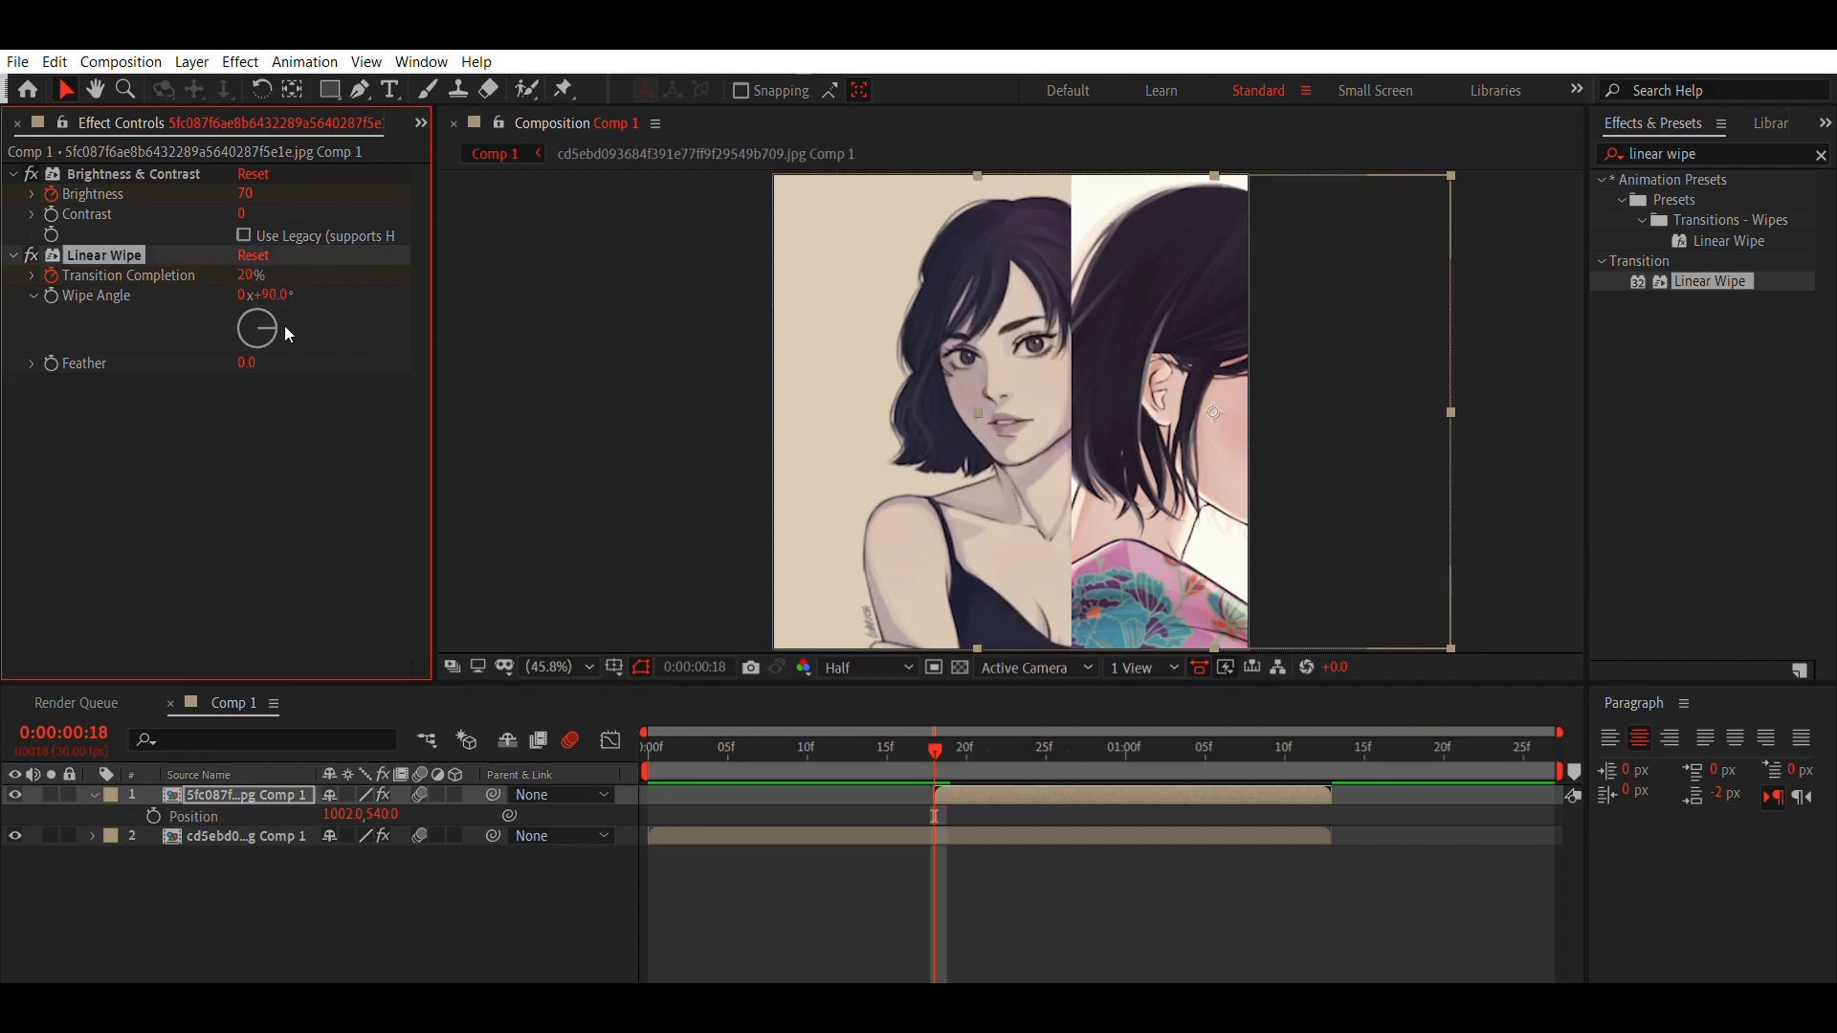
left_click(274, 295)
key("Return")
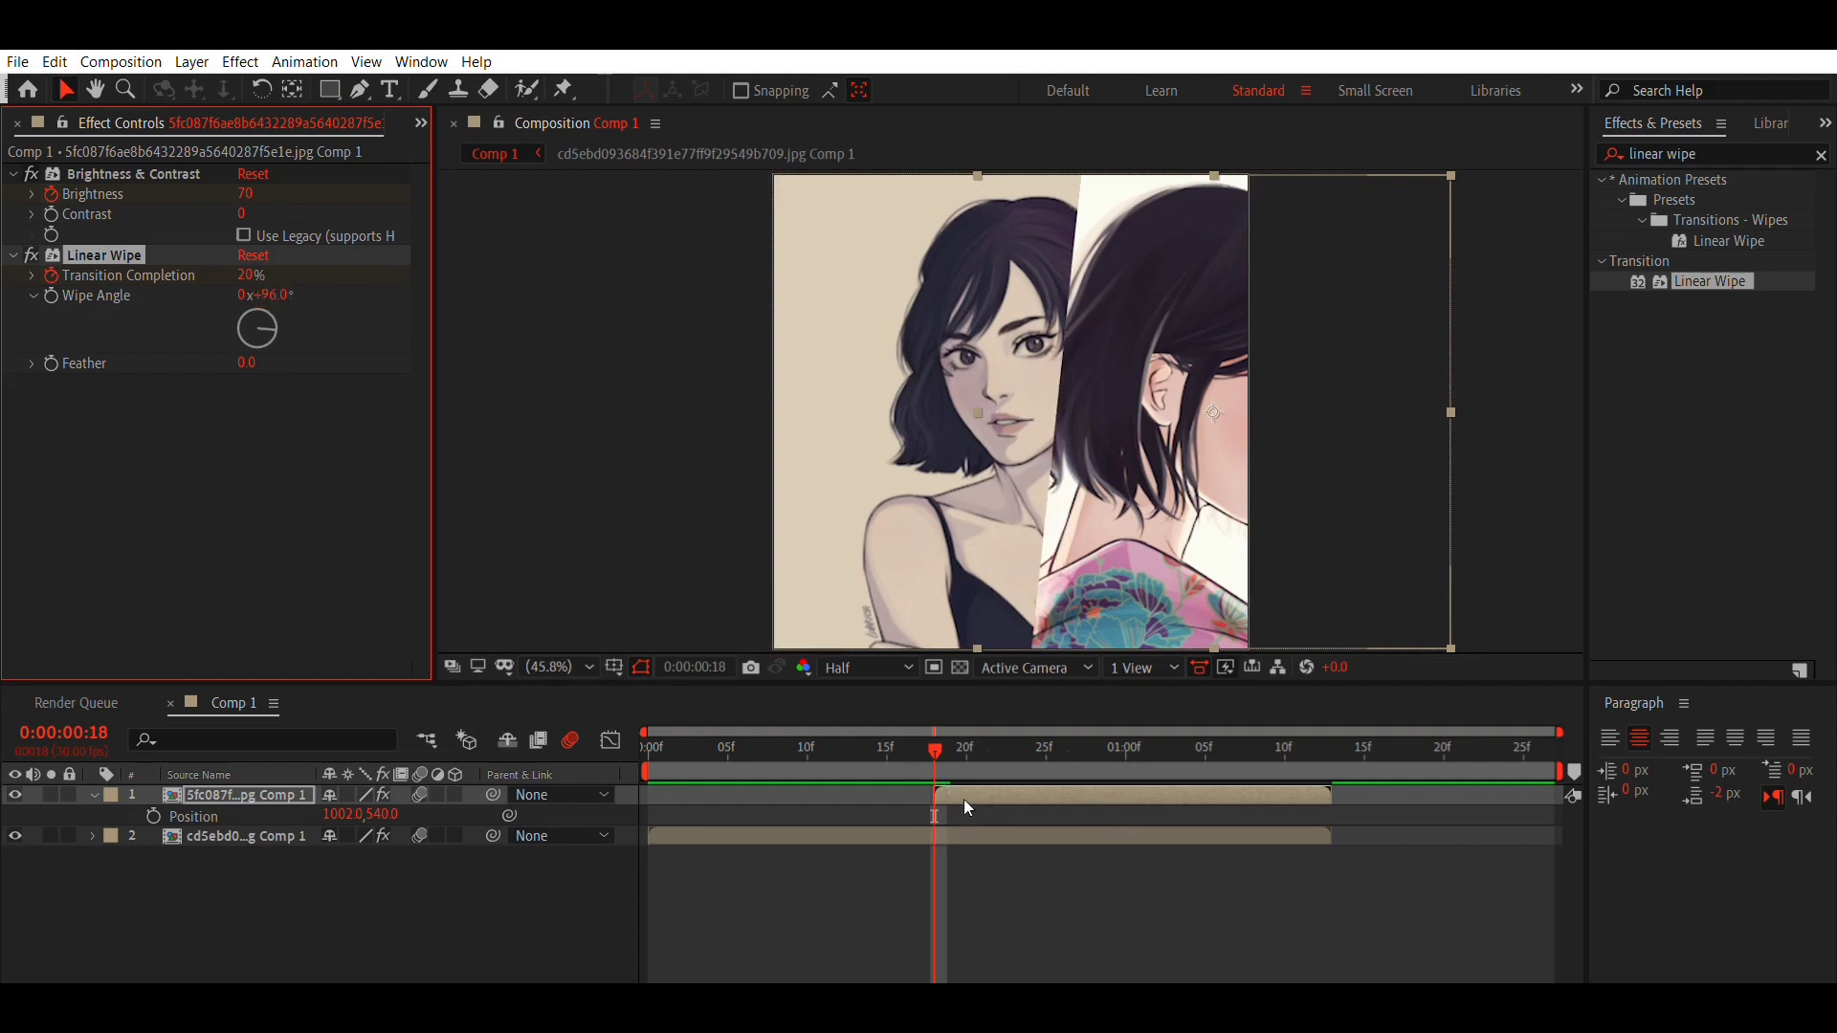
Move the 20% Transition Completion keyframe to 0:00:01:12 and add a 100% keyframe at 0:00:00:18
key("u")
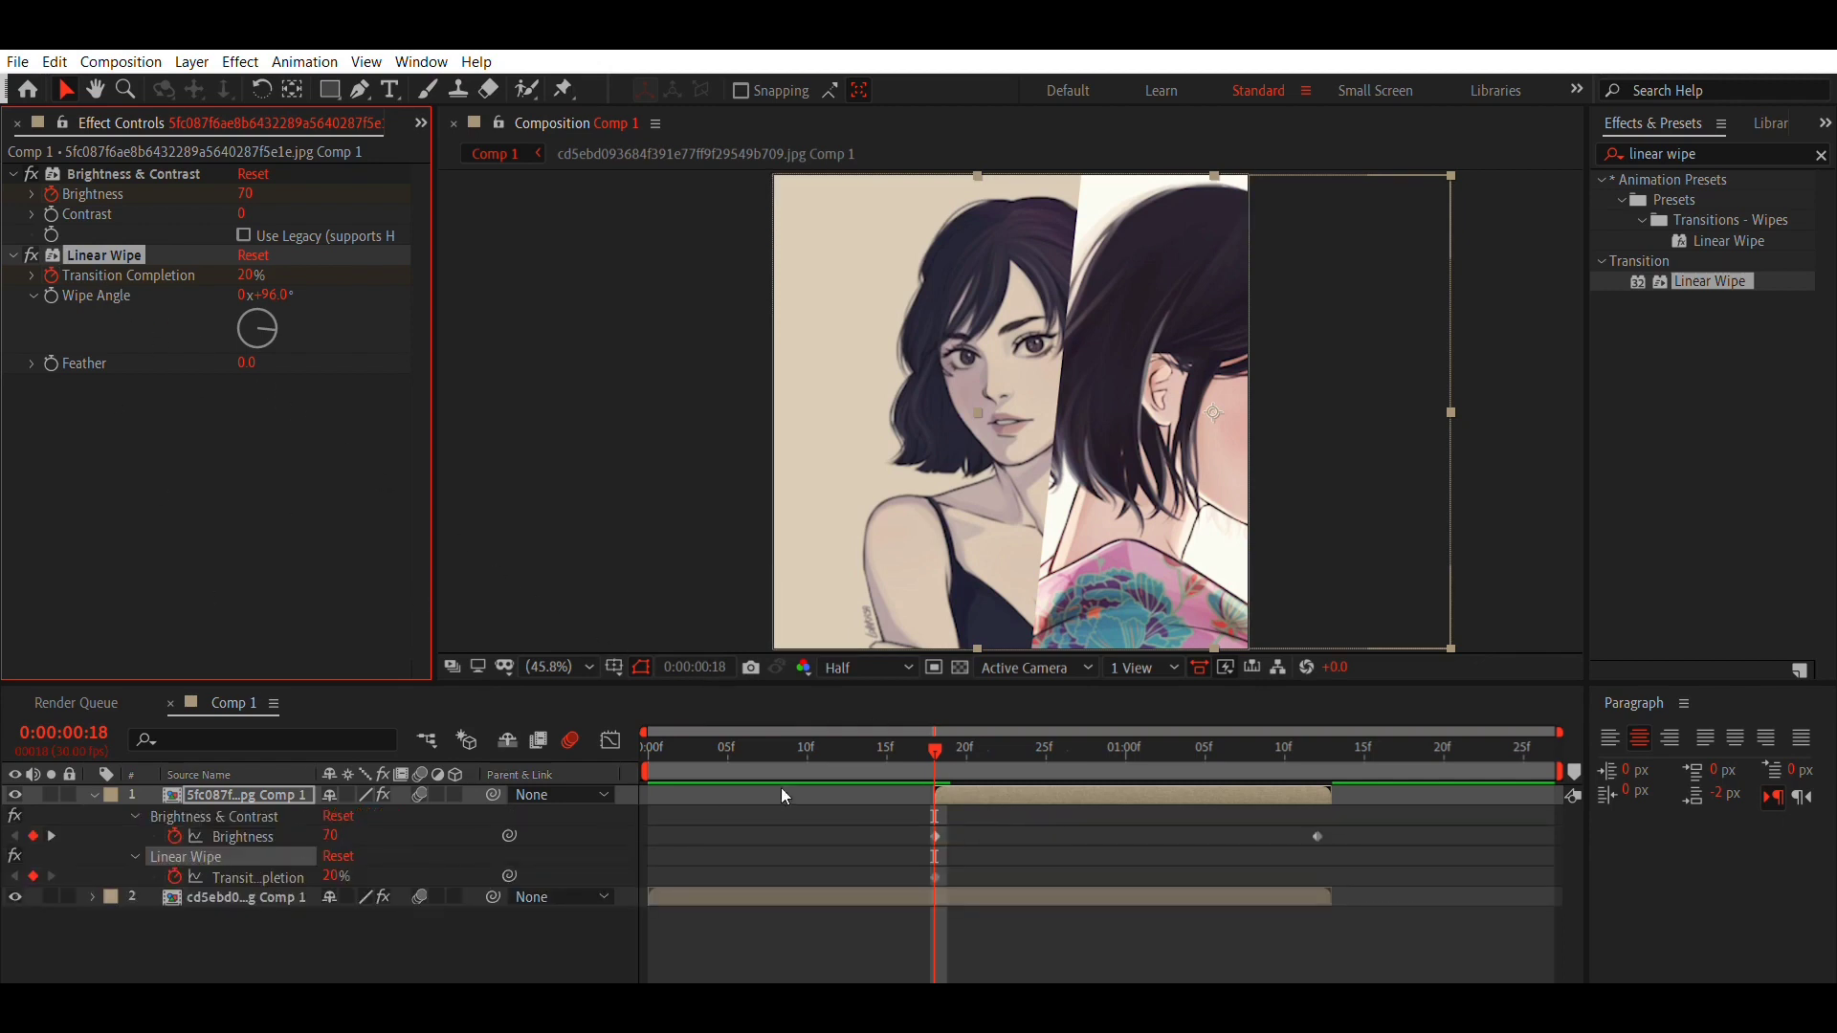
left_click(935, 866)
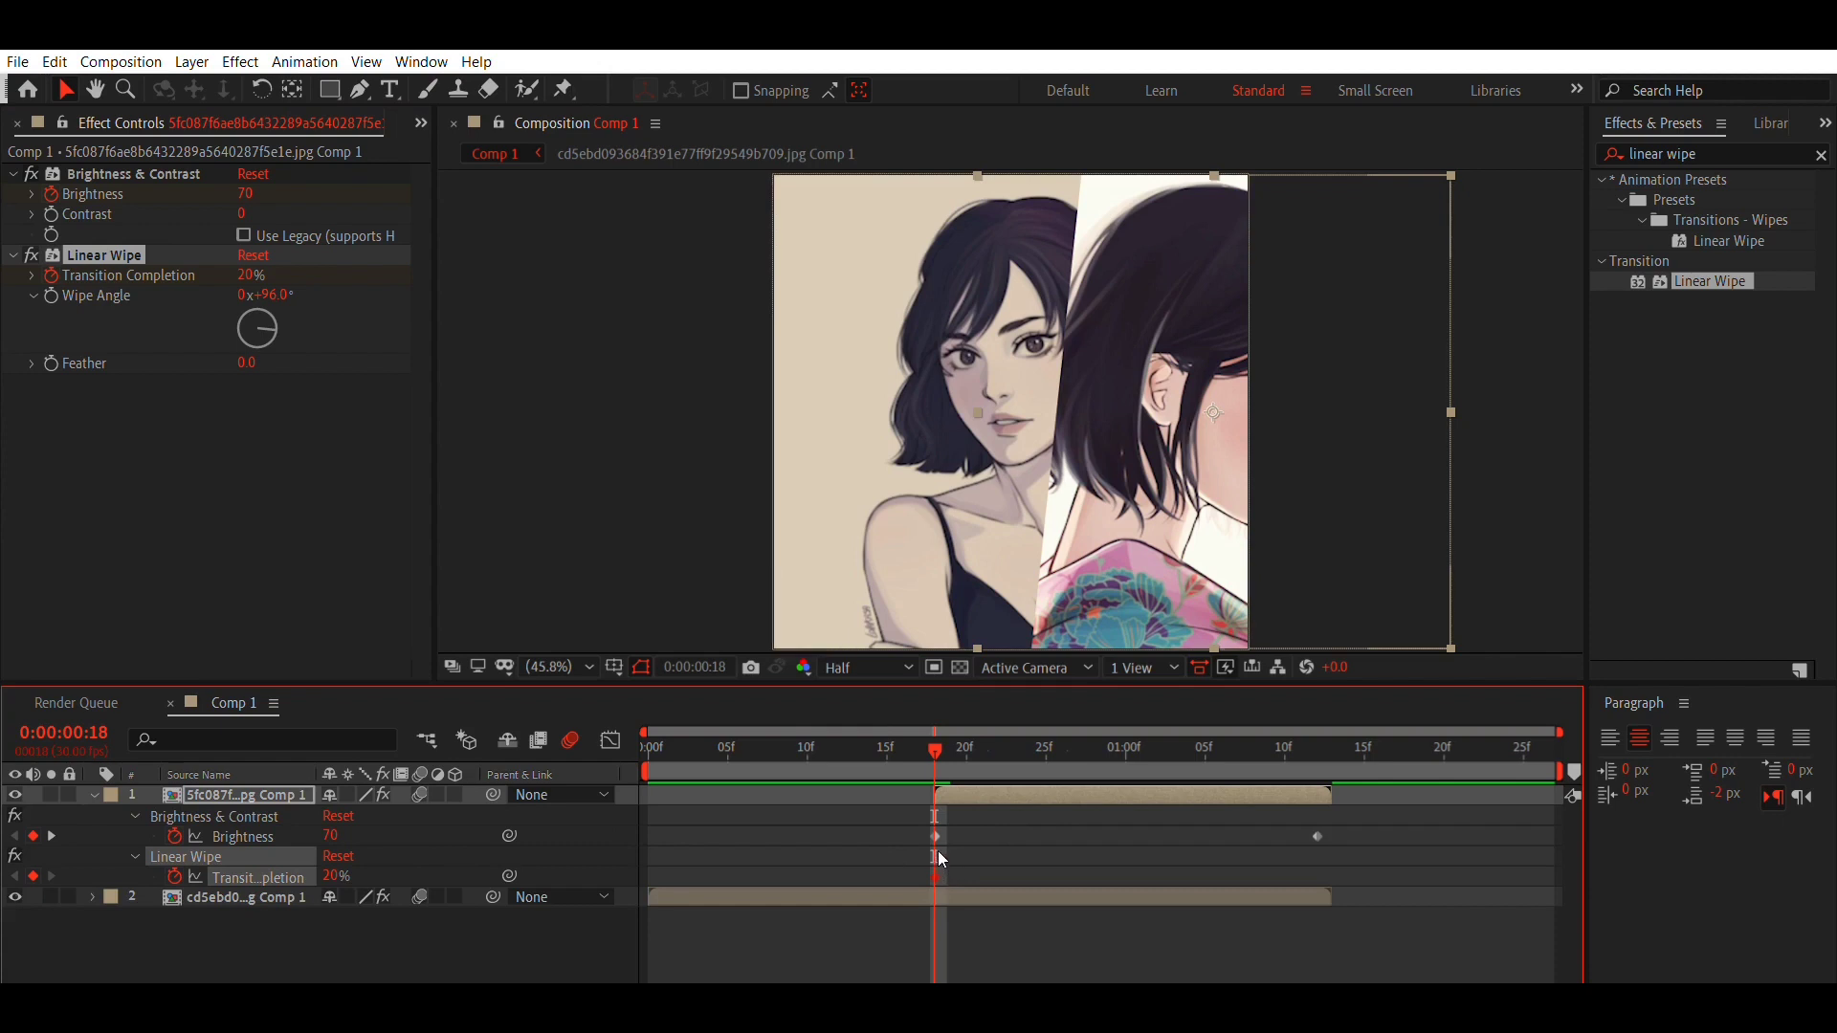
left_click_drag(936, 875, 1330, 894)
left_click(251, 276)
type("1")
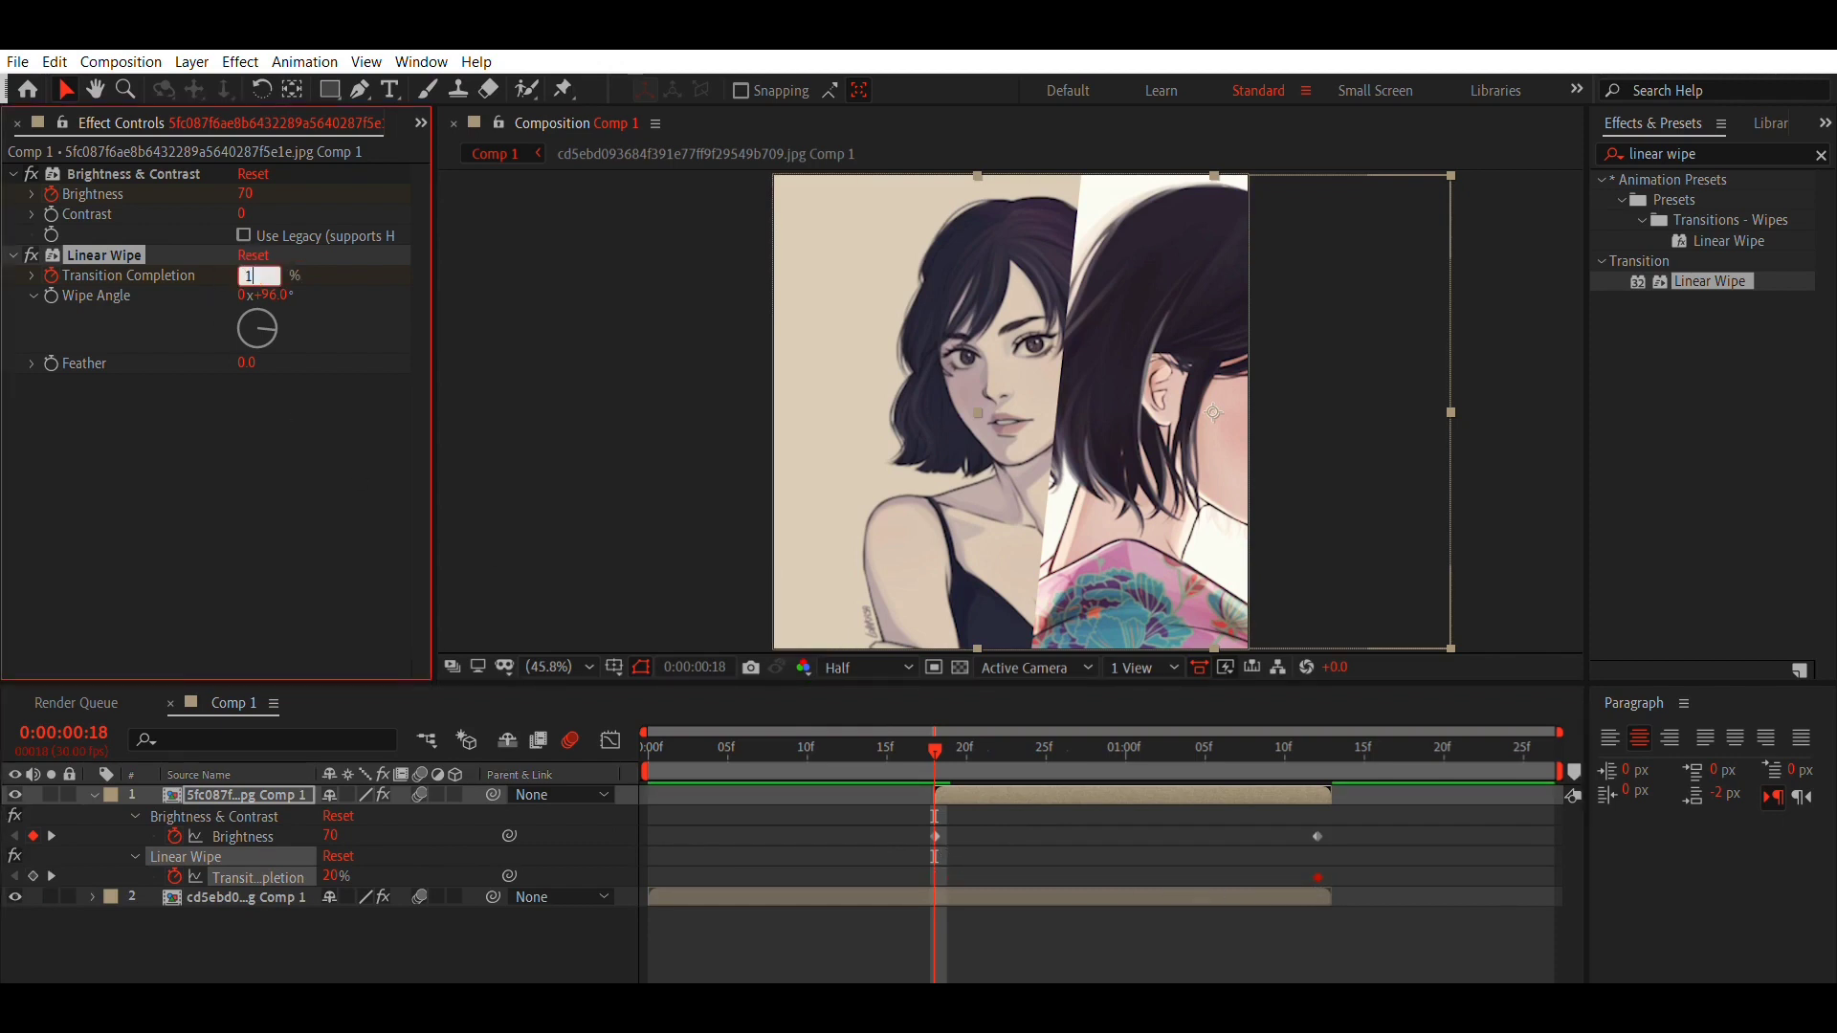
type("00")
key("Return")
Move the ending Brightness and Transition Completion keyframes to the layer's end and easy-ease both Transition Completion keyframes
left_click_drag(934, 729, 1225, 790)
left_click_drag(1318, 876, 1332, 836)
left_click_drag(890, 867, 1347, 865)
key("F9")
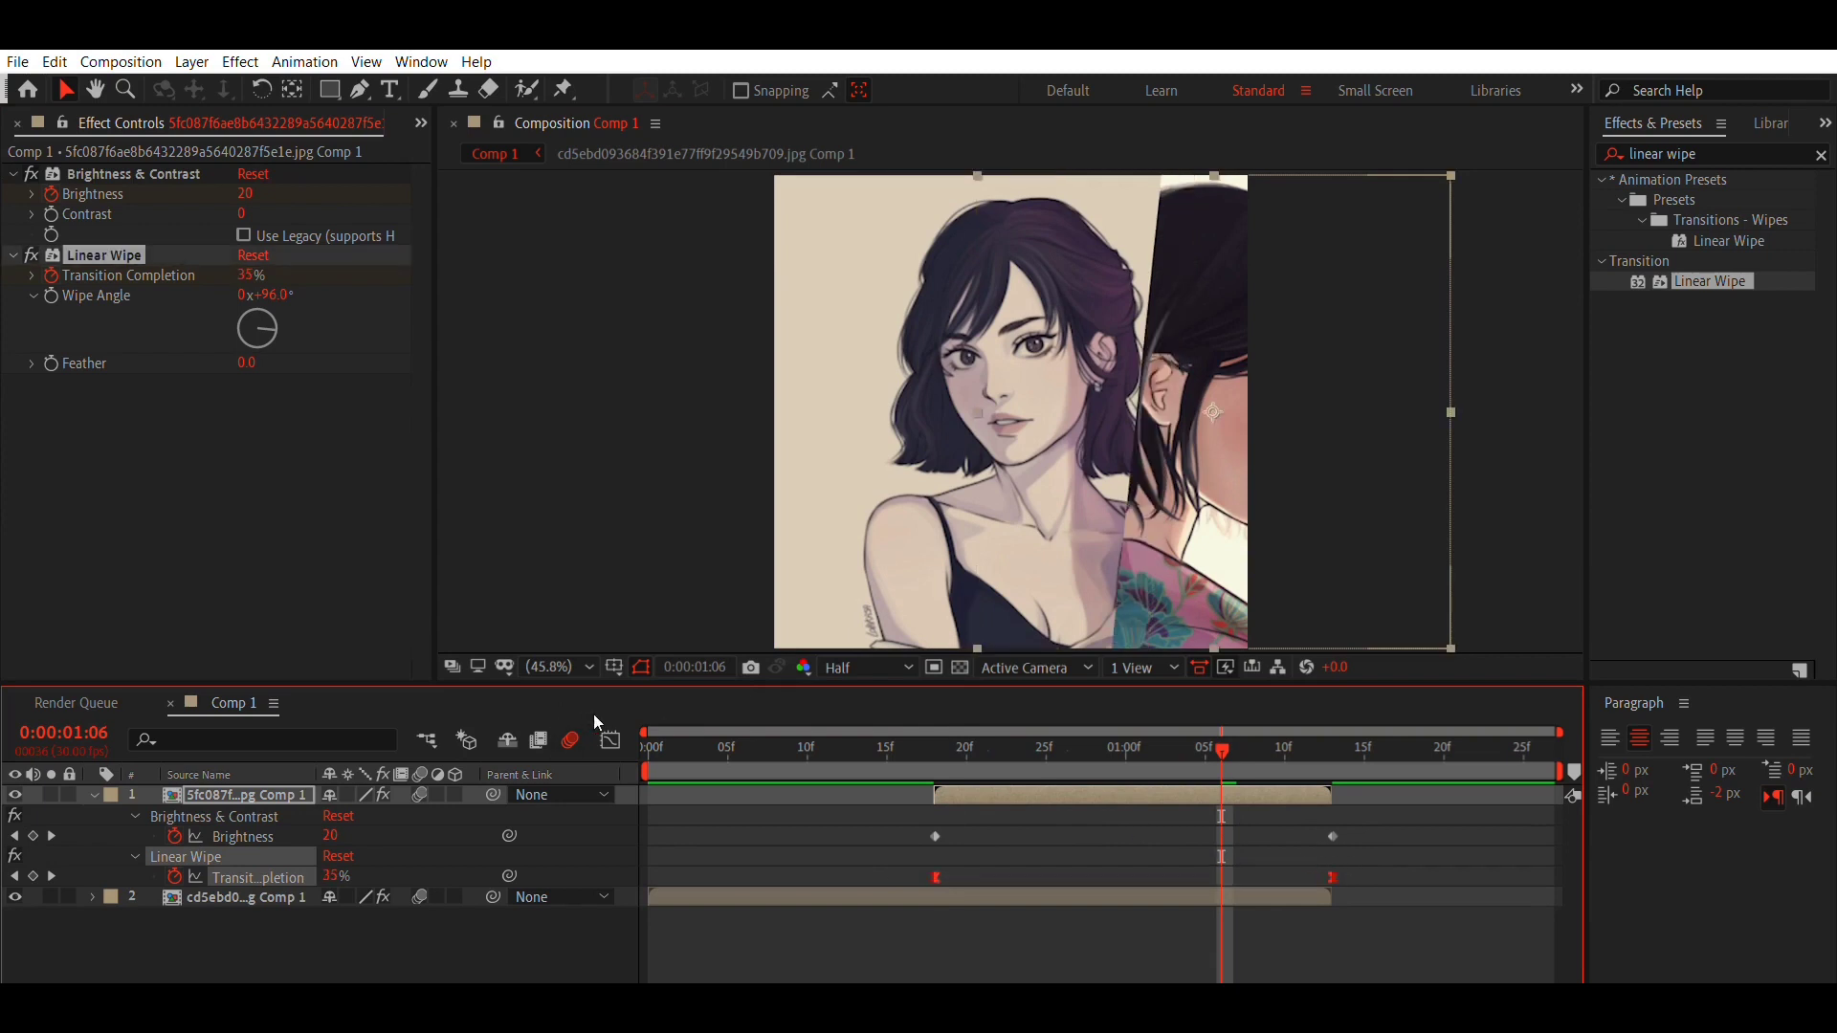
Reshape the Transition Completion value curve so it drops steeply at the start and levels off gradually
left_click(611, 740)
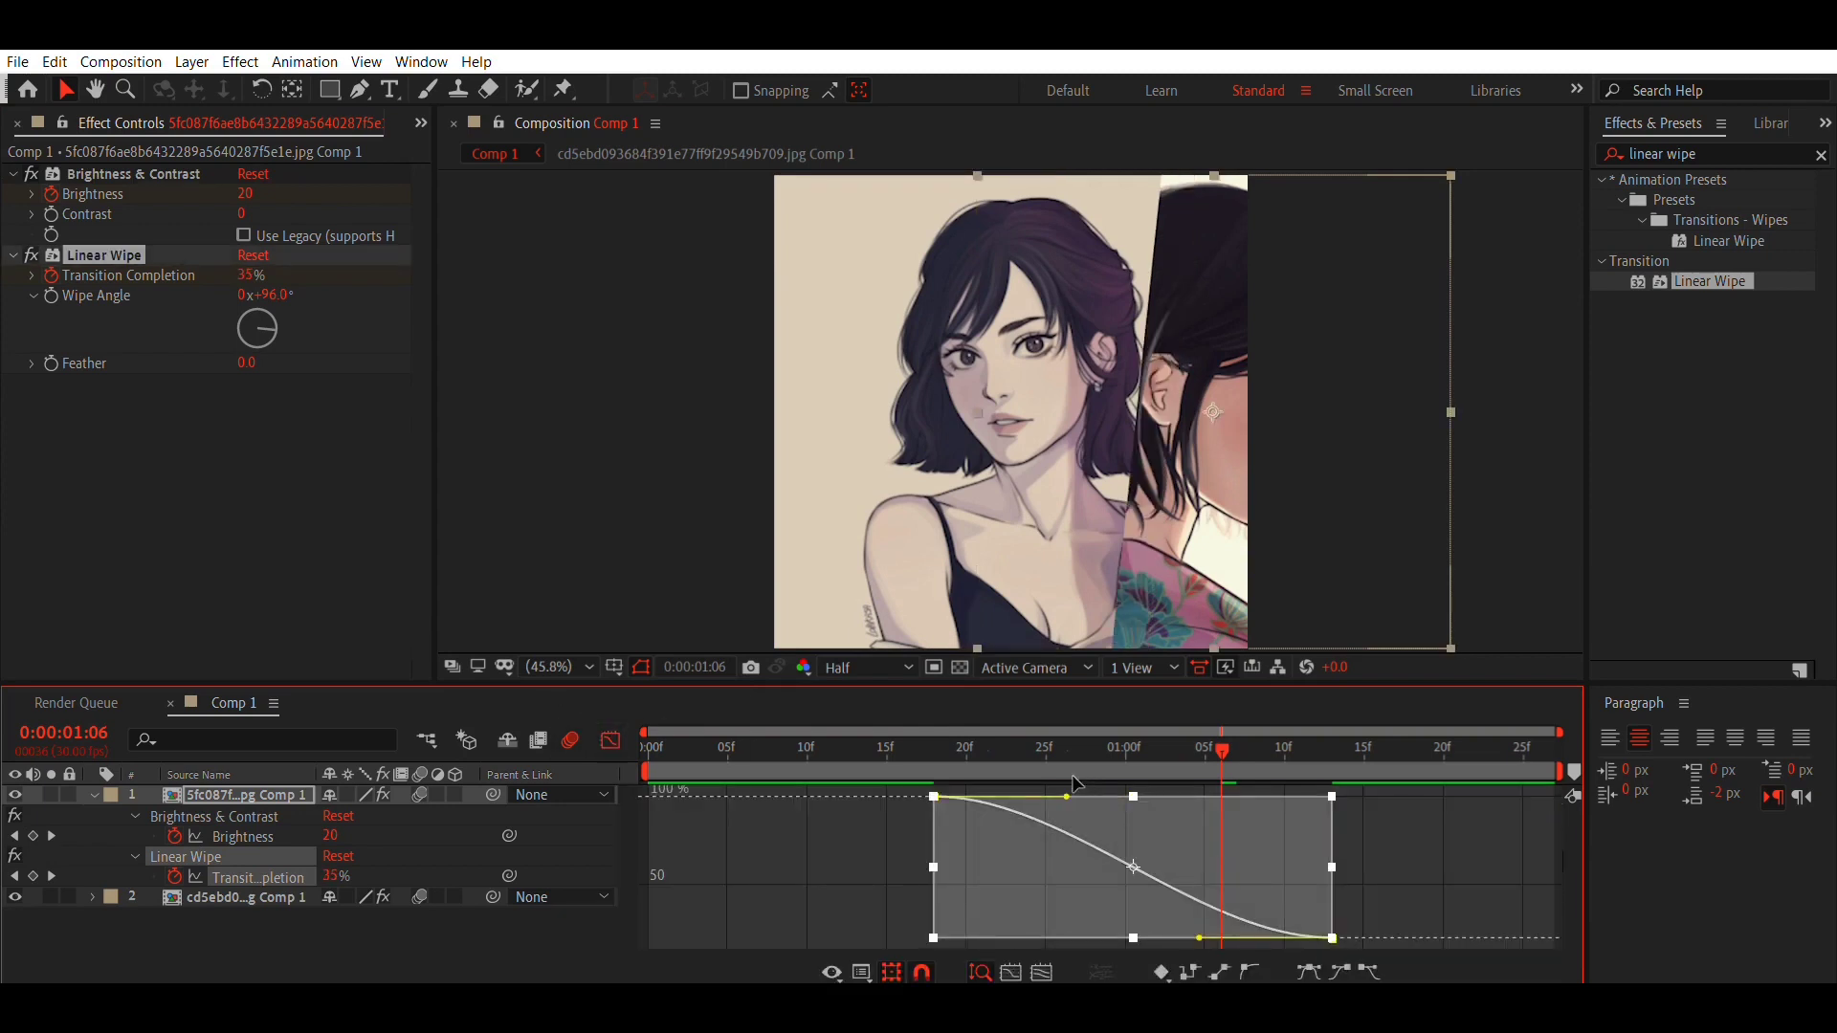
left_click_drag(1067, 796, 907, 882)
left_click_drag(1202, 937, 1009, 918)
Preview the linear wipe from the start of the composition and return to the keyframe view
left_click_drag(970, 749, 577, 744)
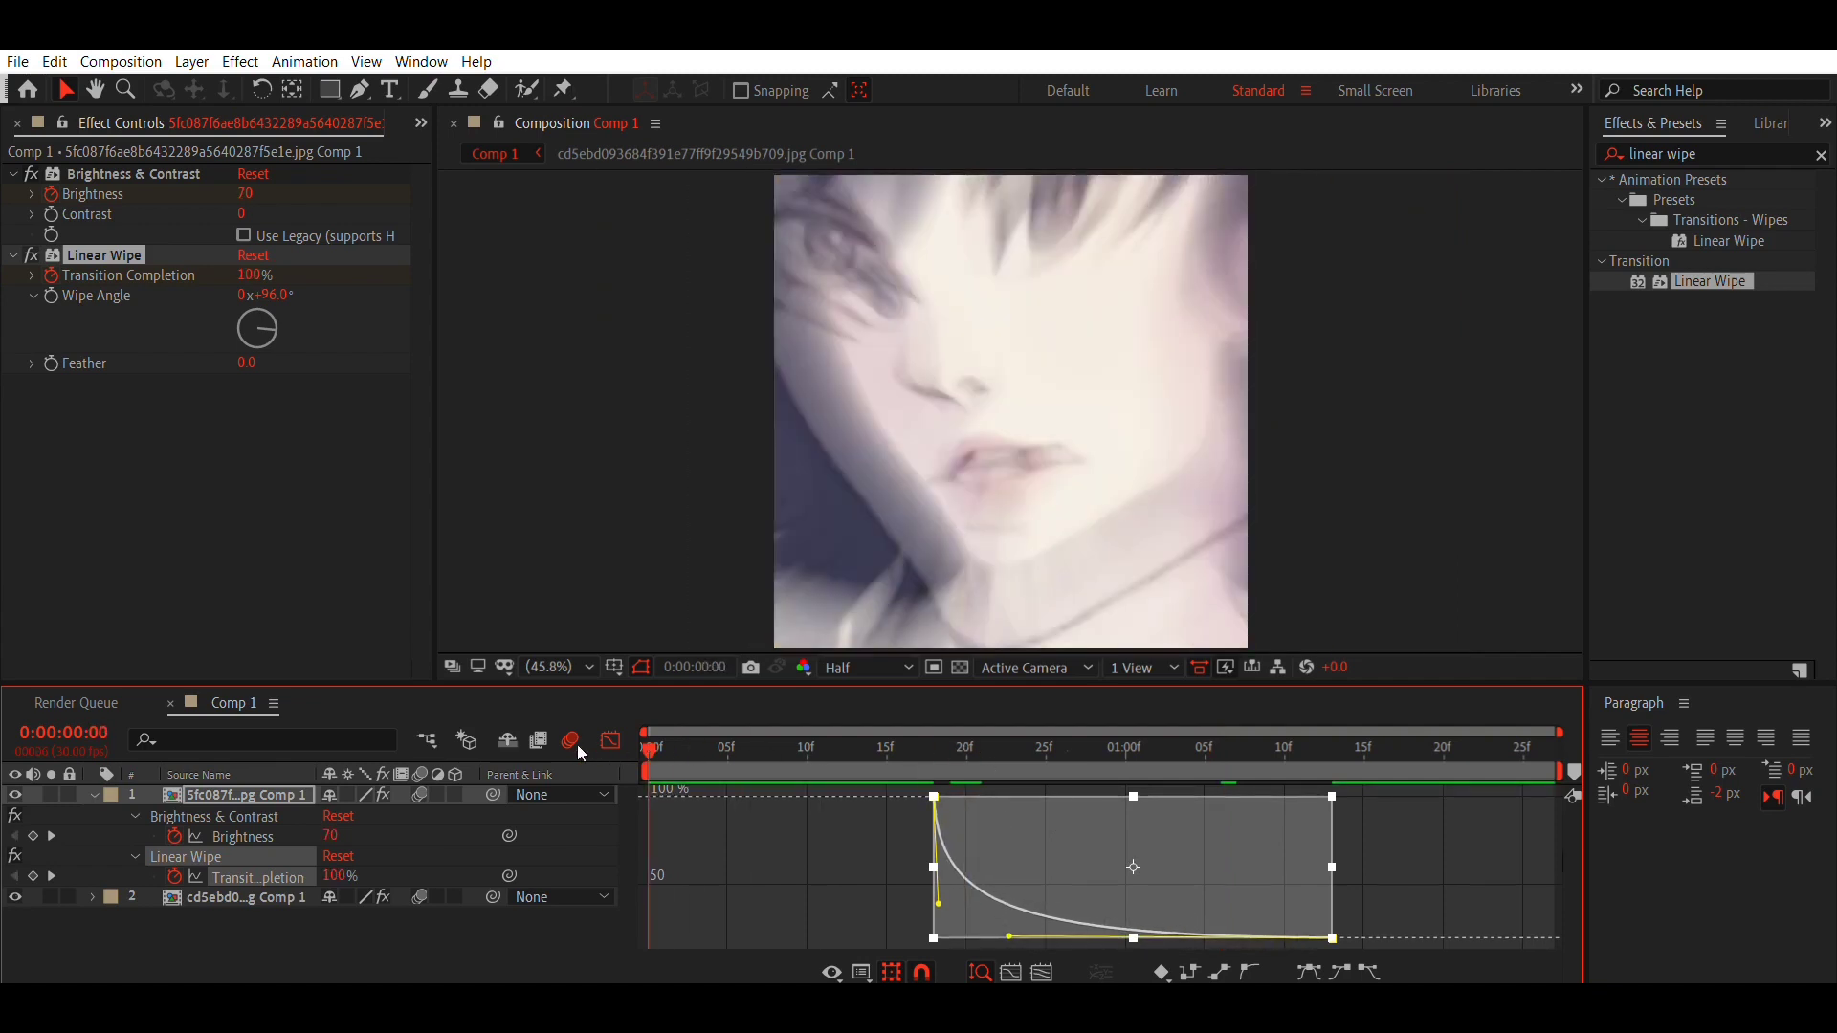
key("space")
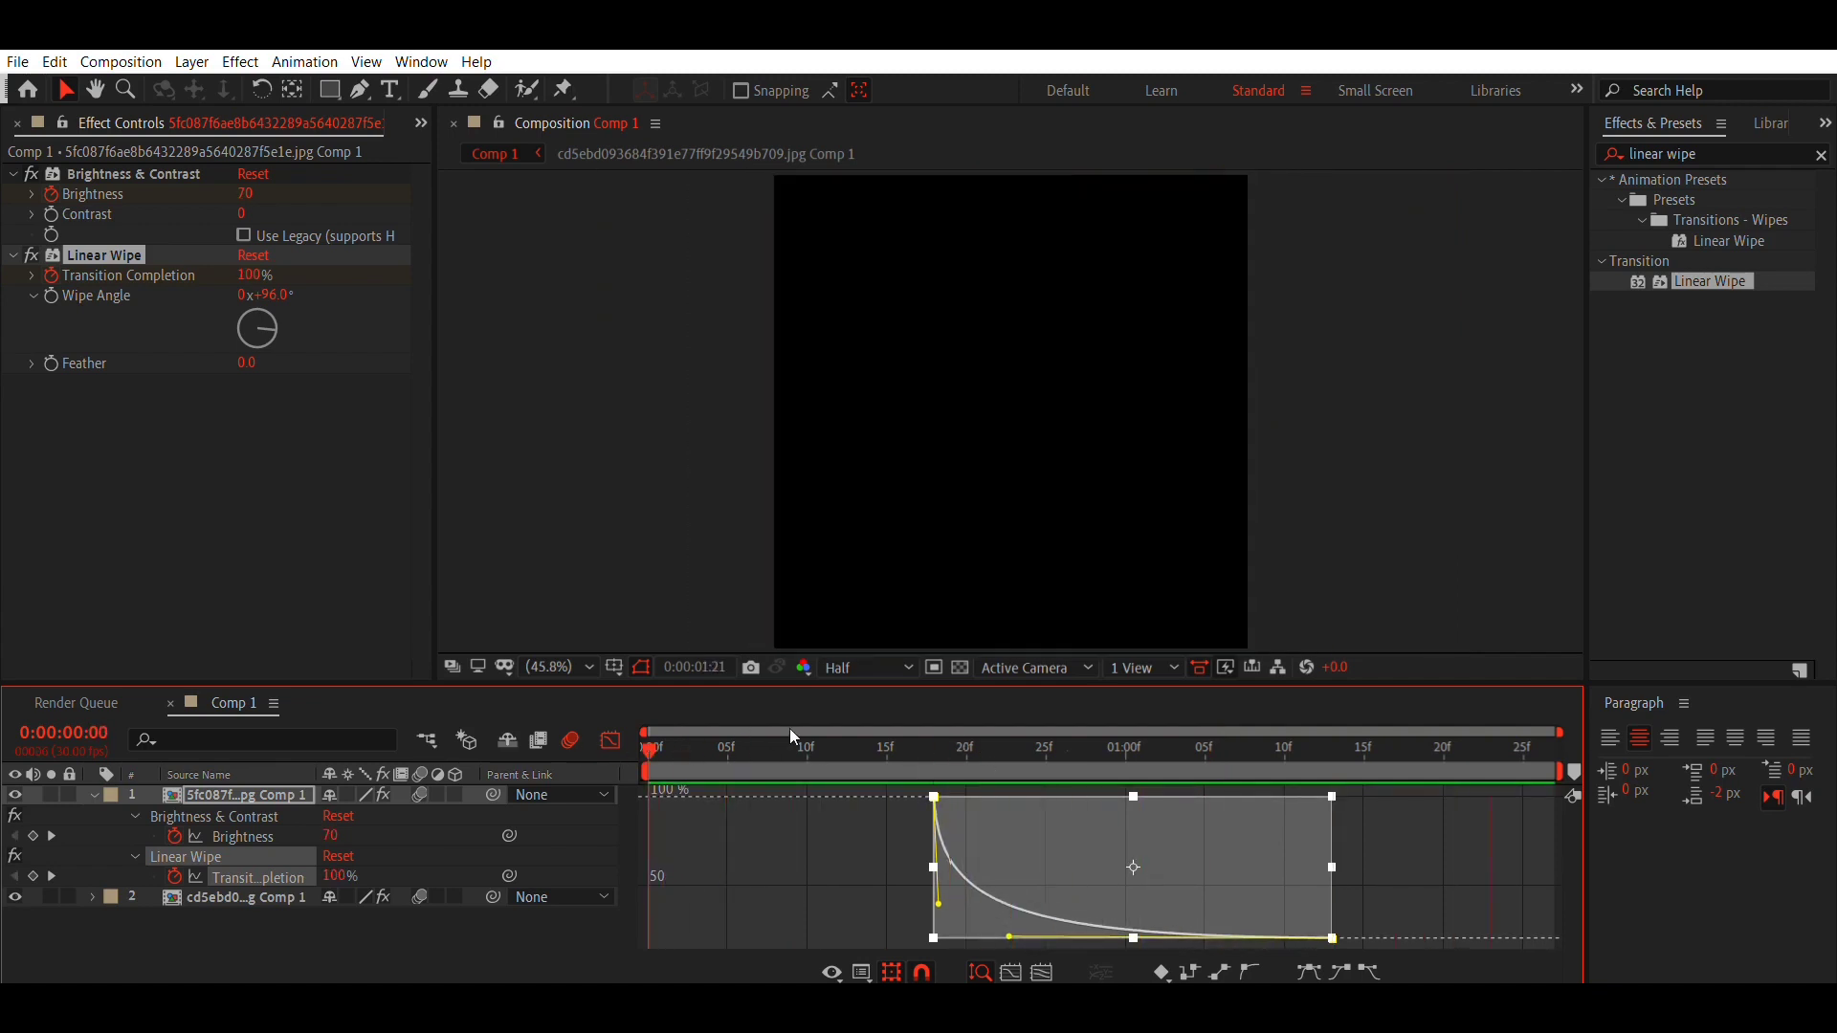
left_click(610, 740)
Add a null object and trim its end to match the end of the two image layers
left_click_drag(997, 757, 932, 761)
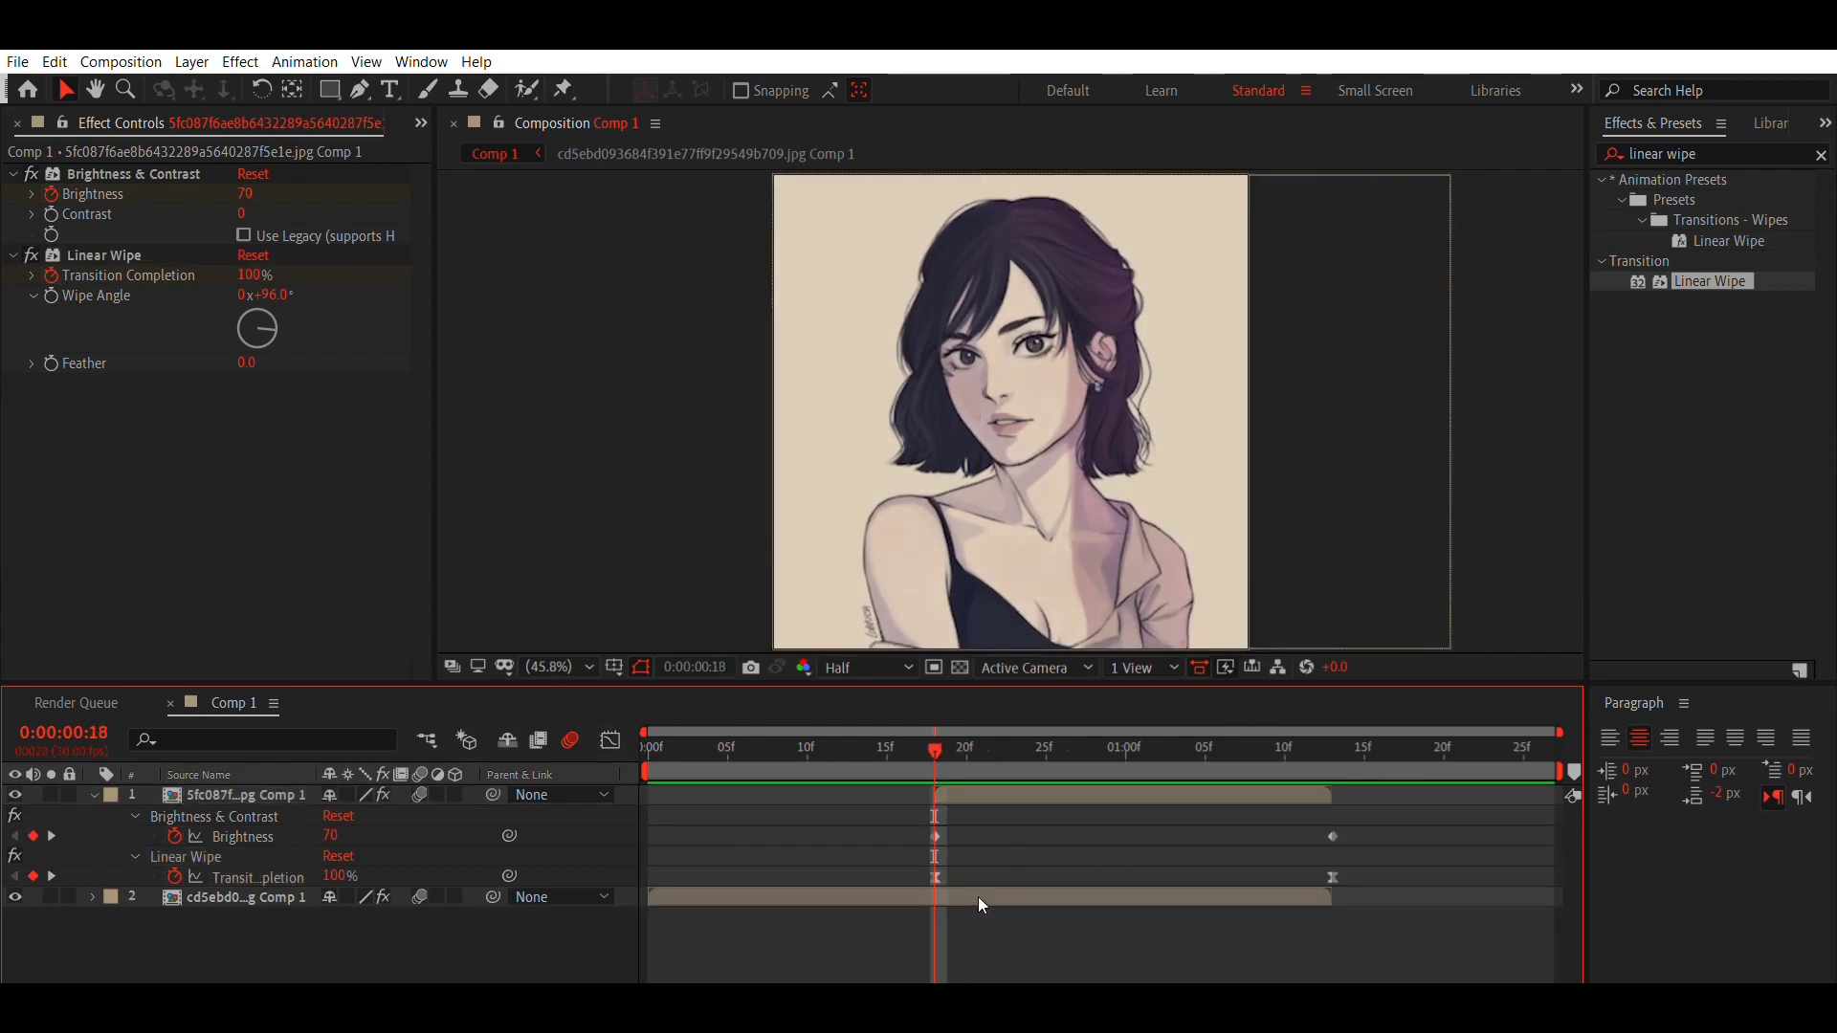
key("ctrl+alt+shift+y")
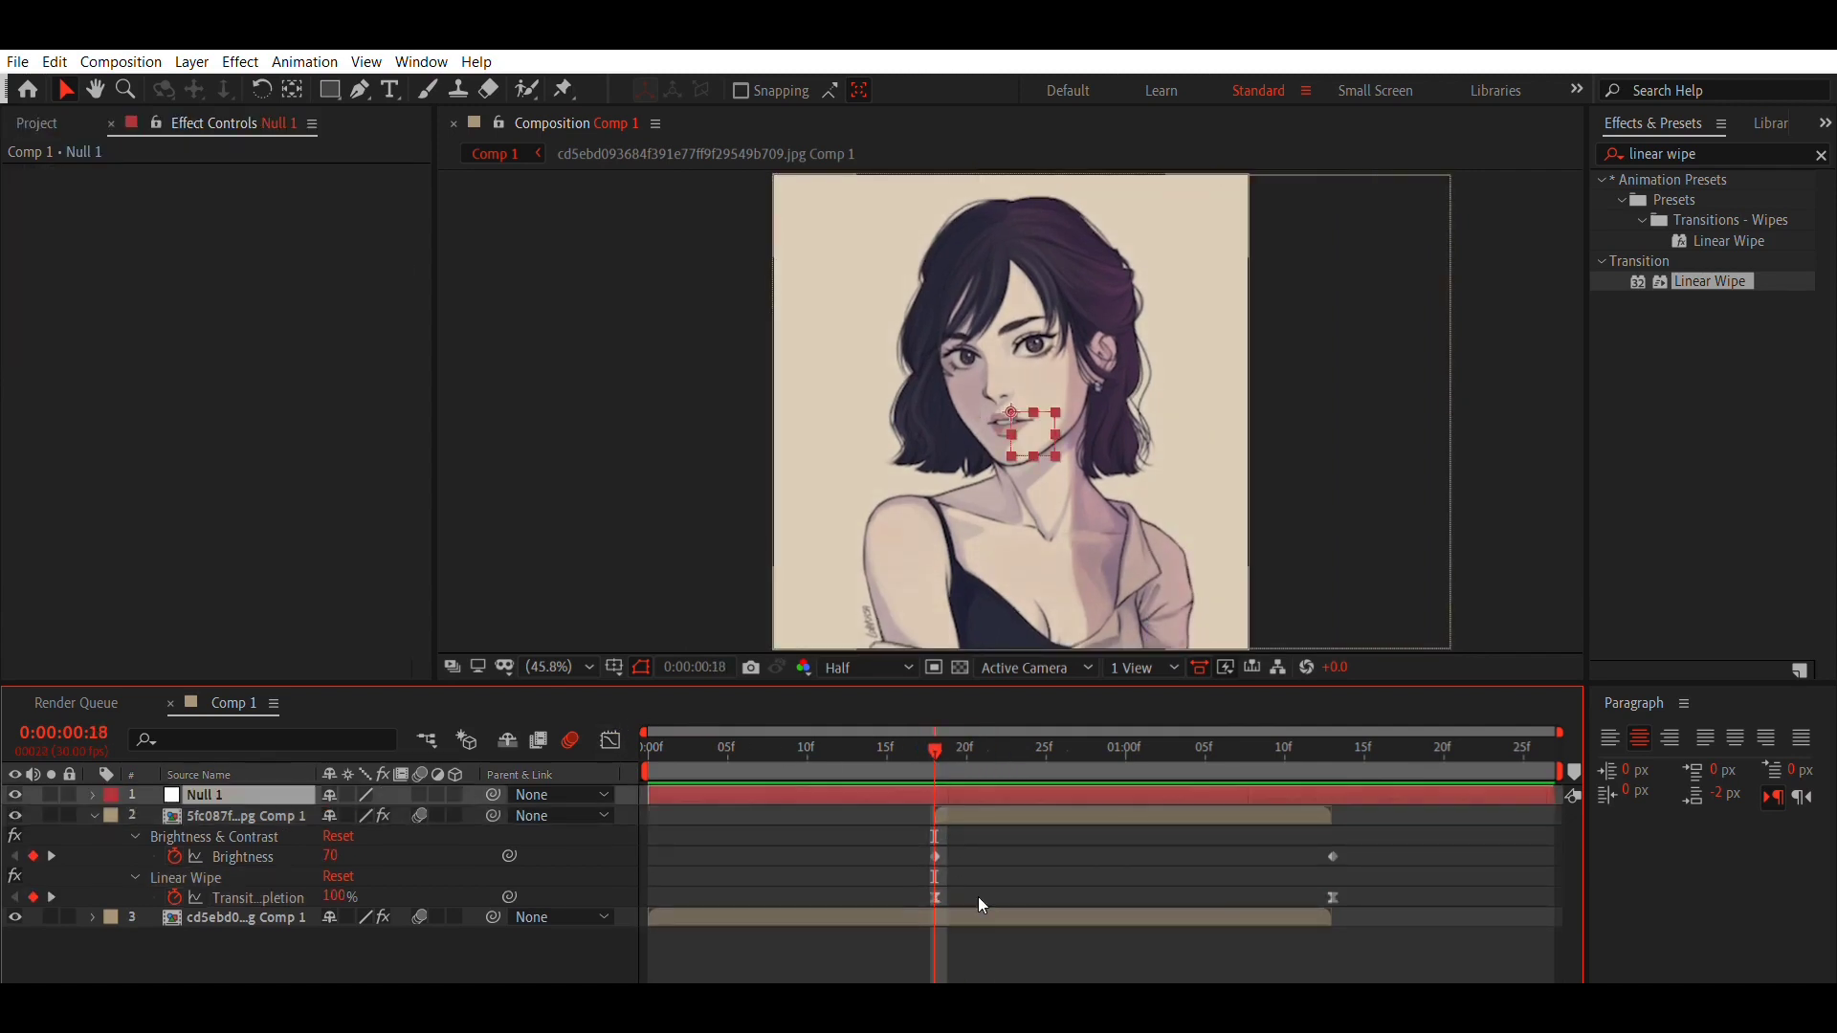
left_click(1347, 747)
left_click_drag(1347, 747, 985, 775)
key("ctrl+shift+d")
key("Delete")
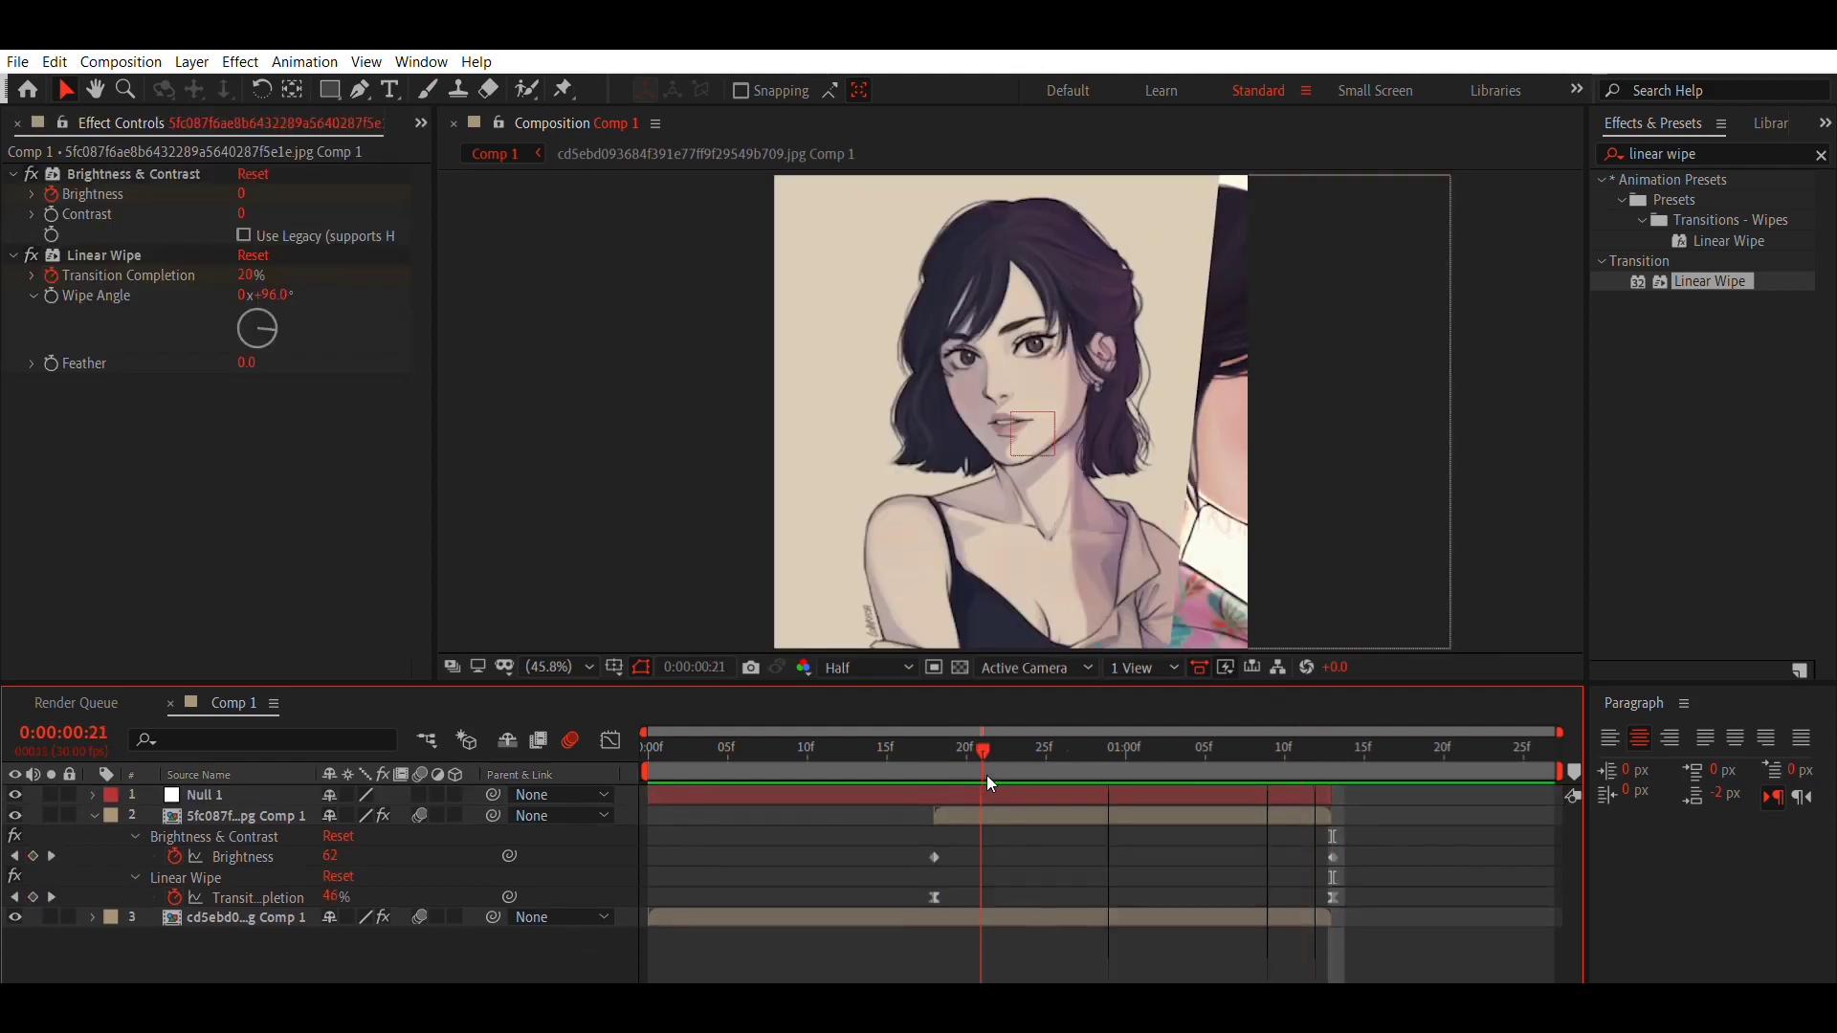
Parent both image layers to Null 1
left_click(888, 916)
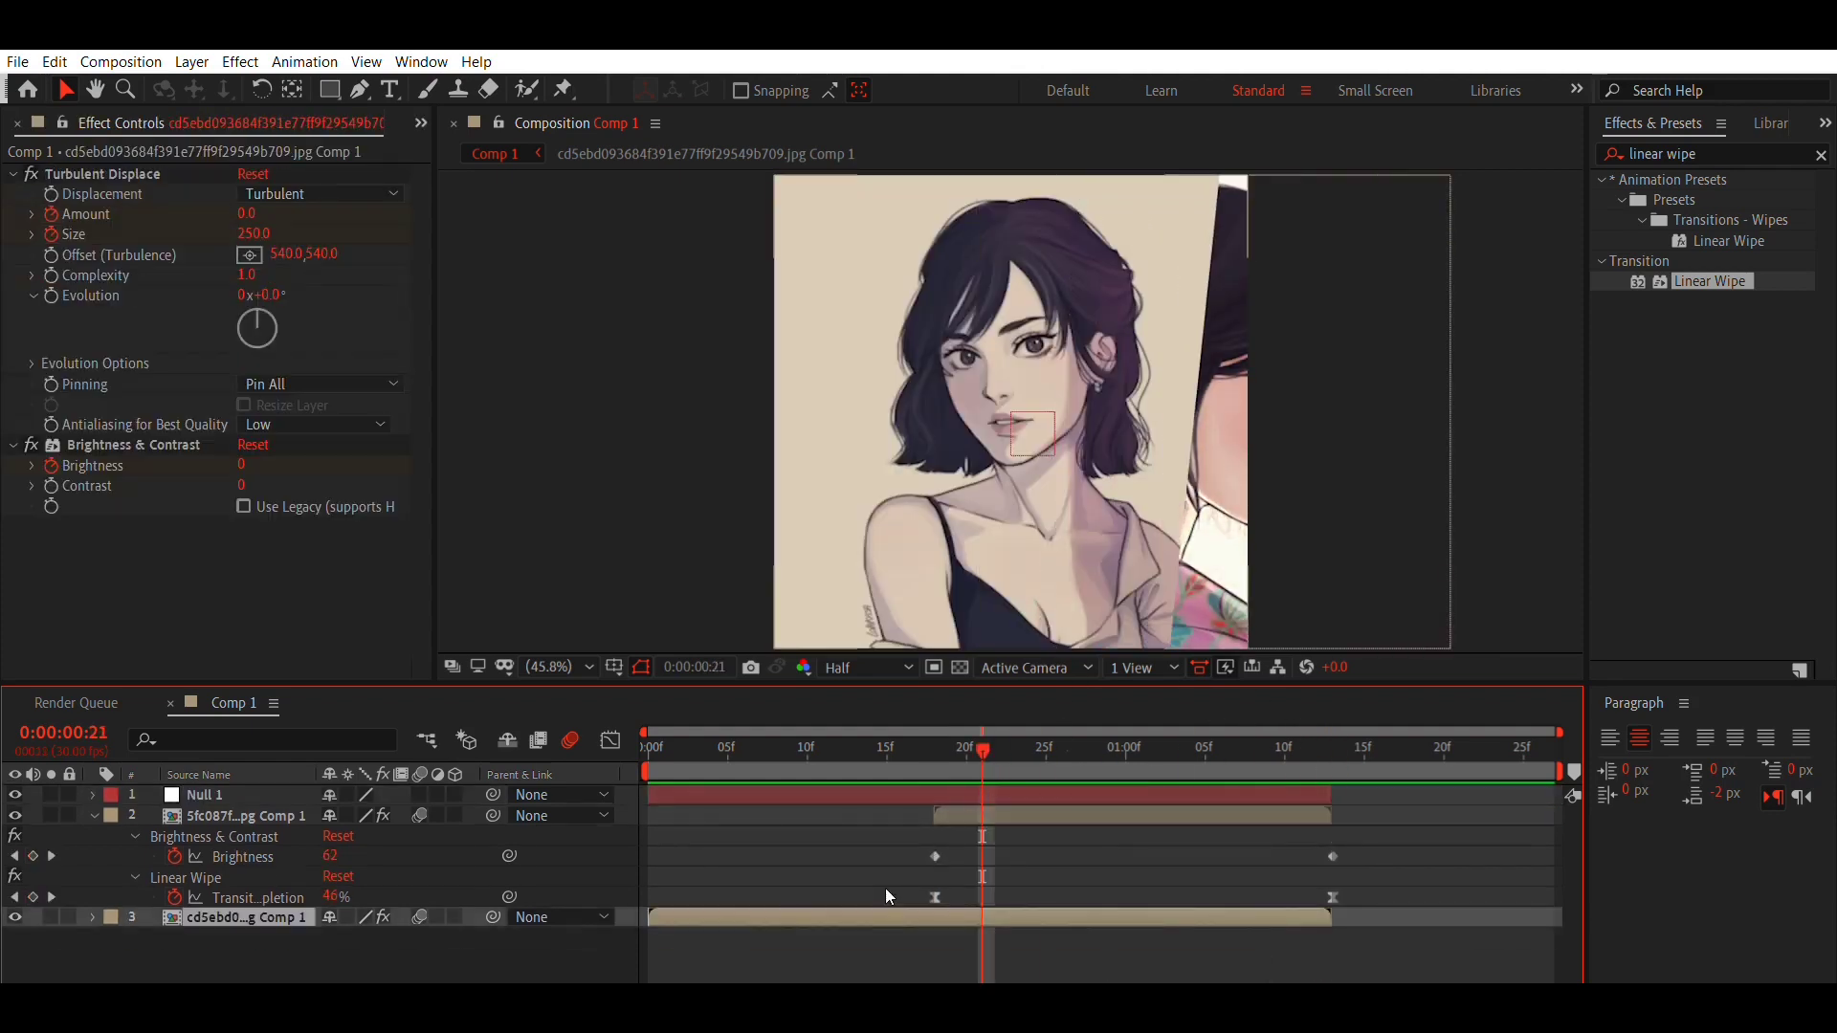
left_click(944, 800, "shift")
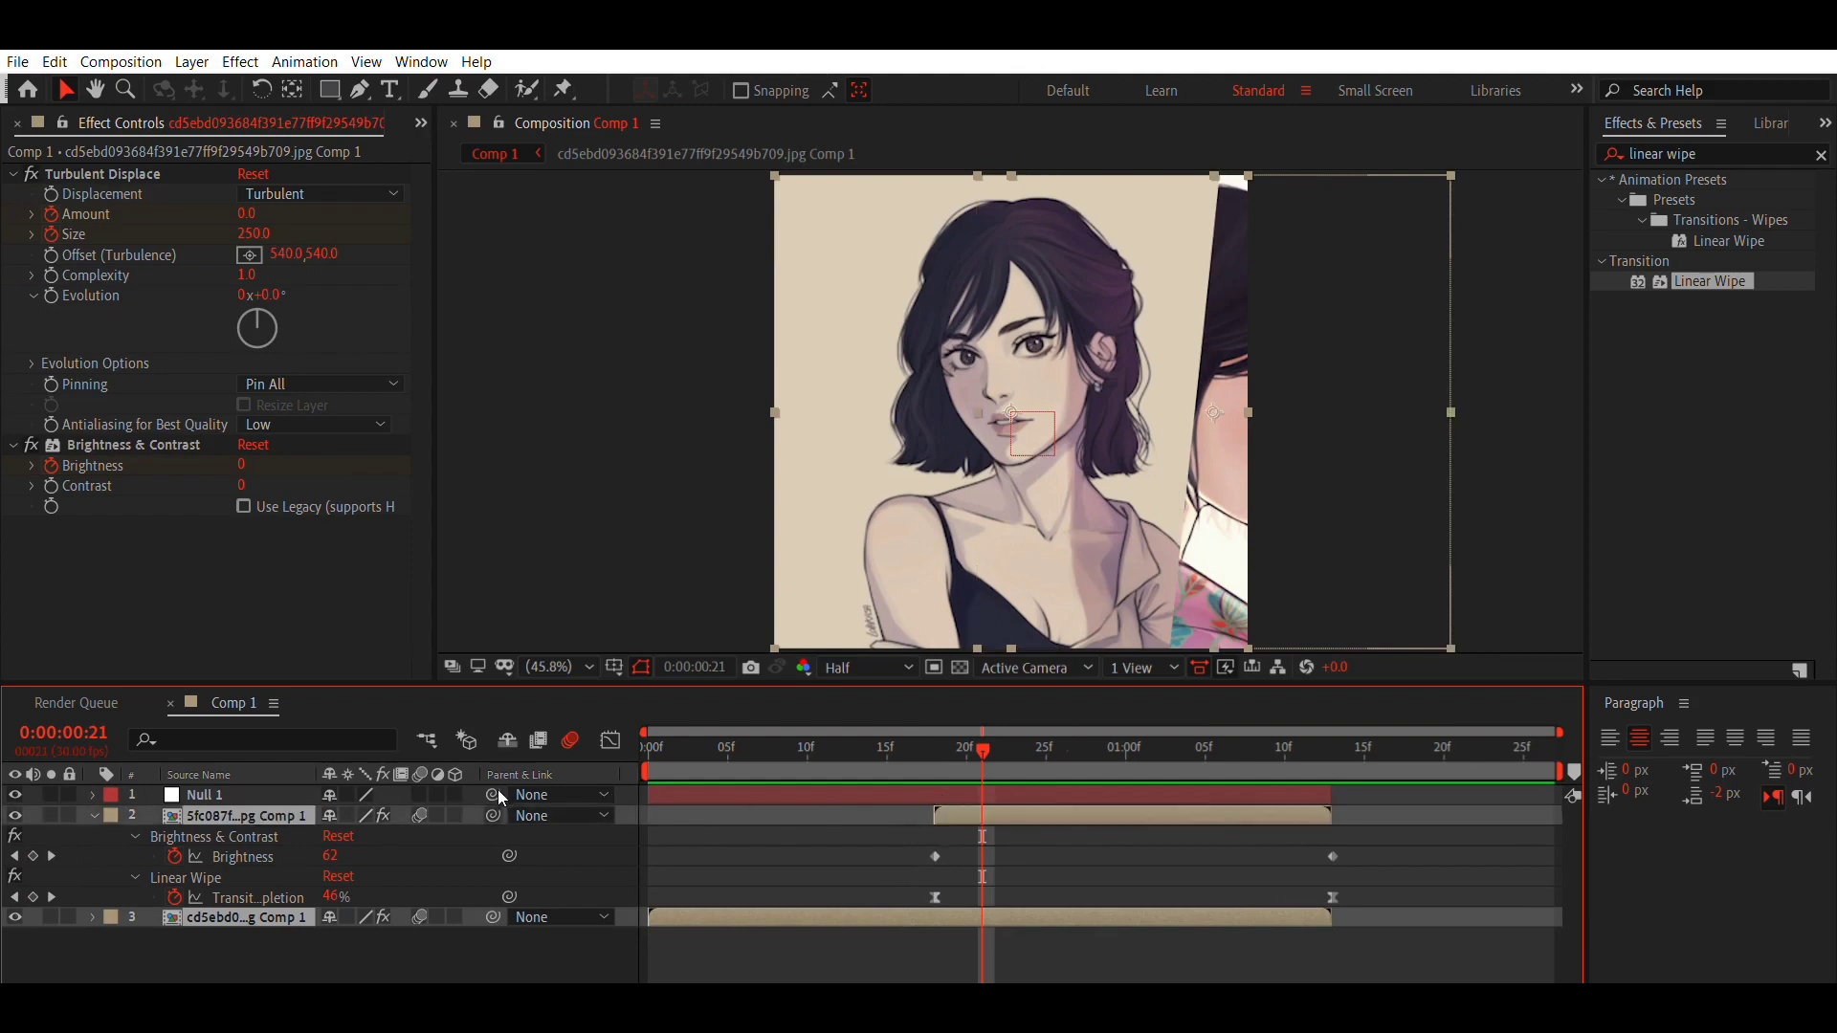
left_click_drag(493, 815, 230, 794)
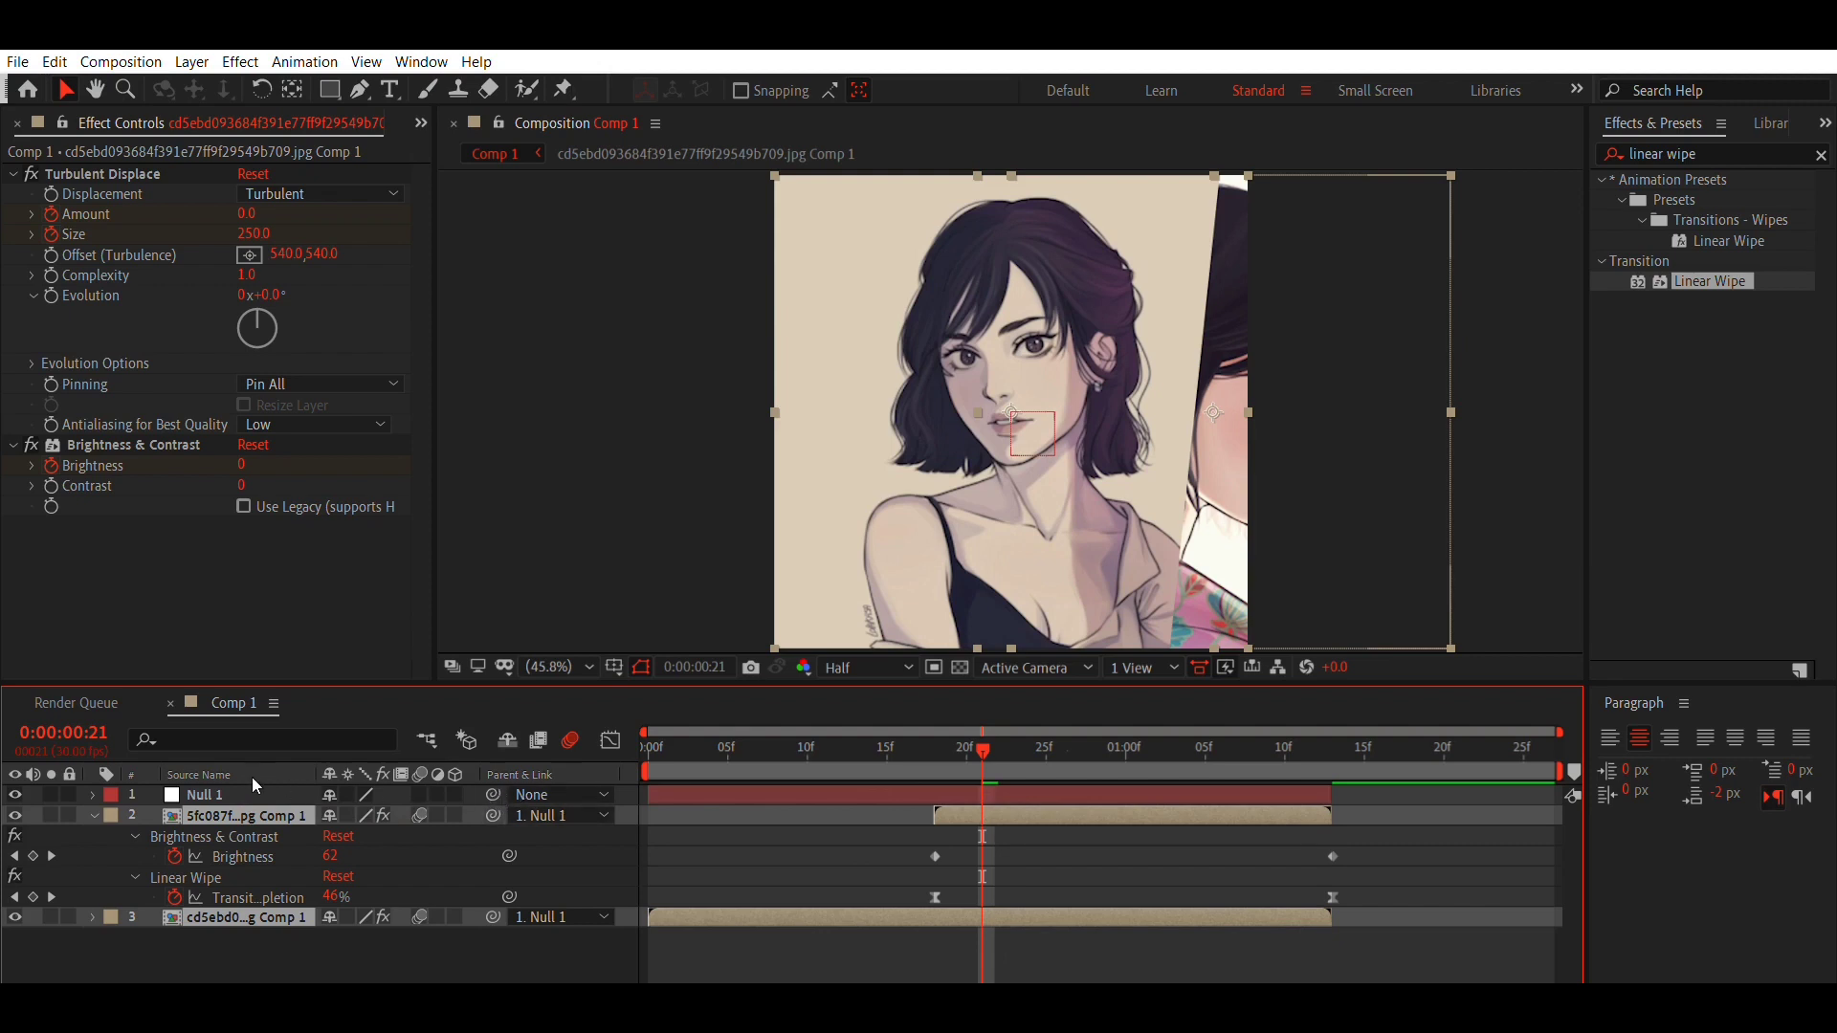
Add a starting Position keyframe to Null 1 at 0:00:00:18
left_click(1190, 783)
left_click_drag(995, 745, 933, 749)
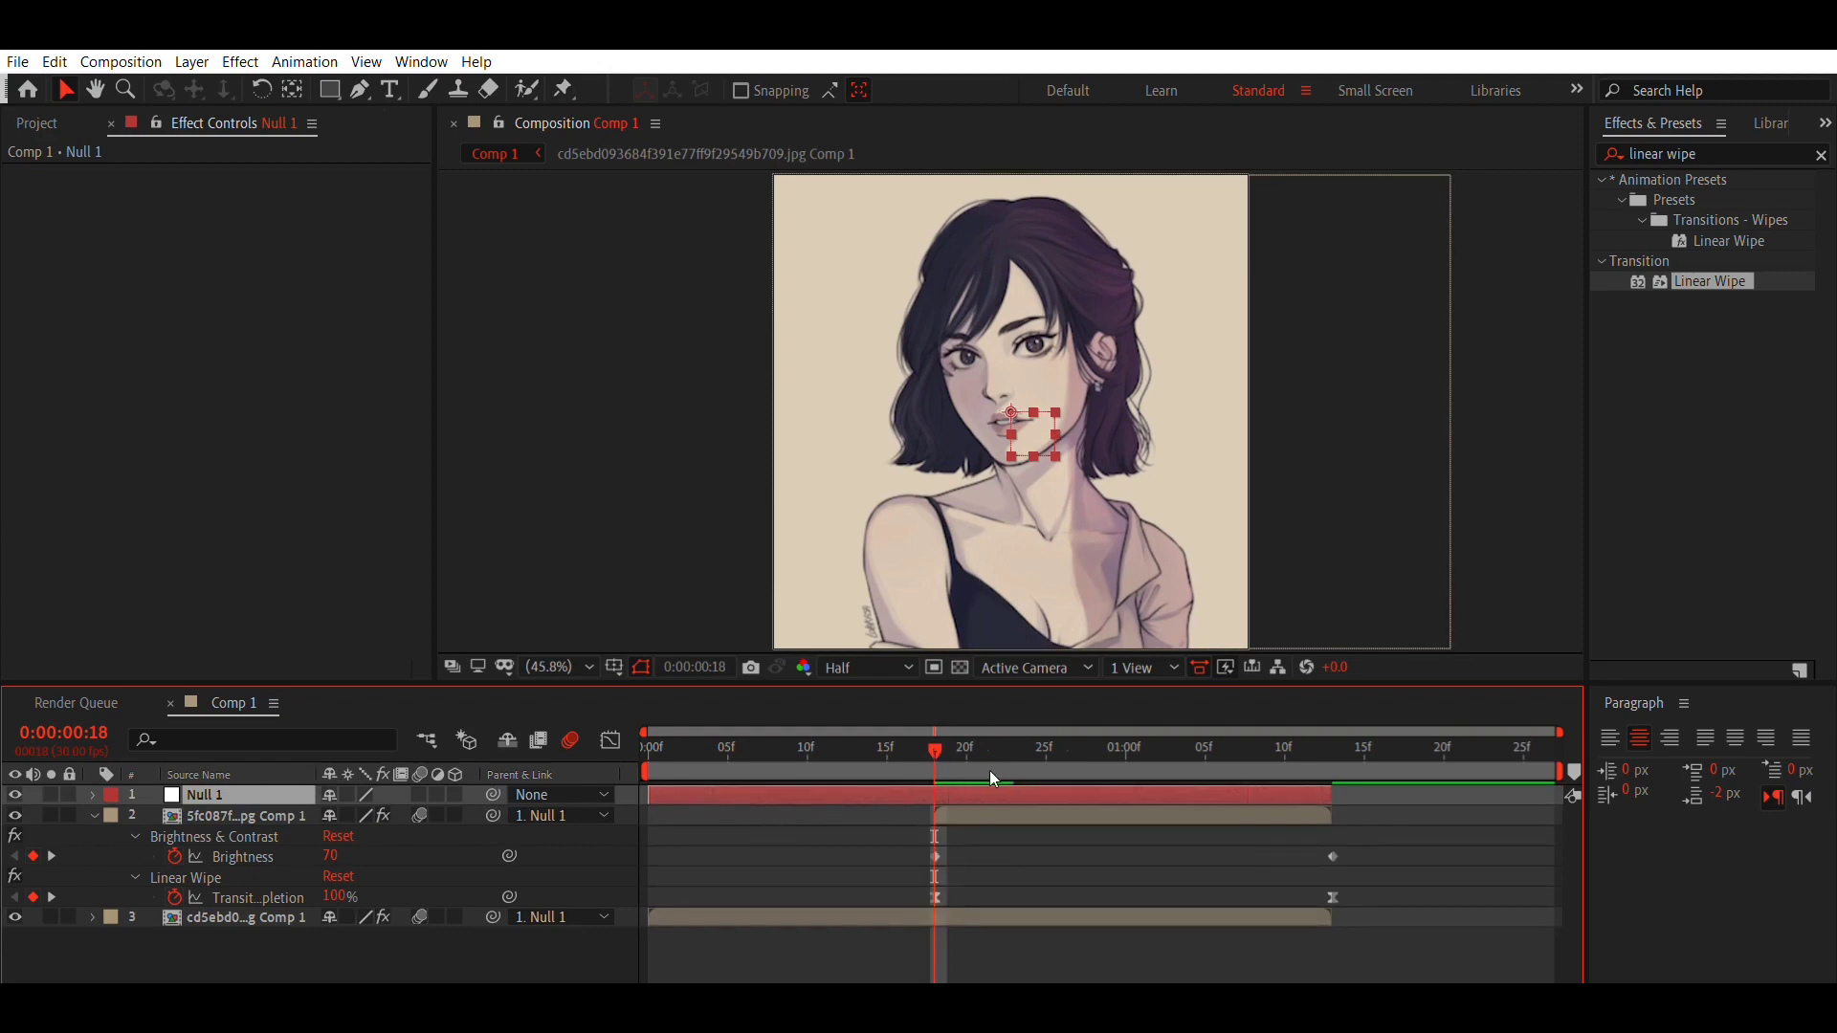
key("p")
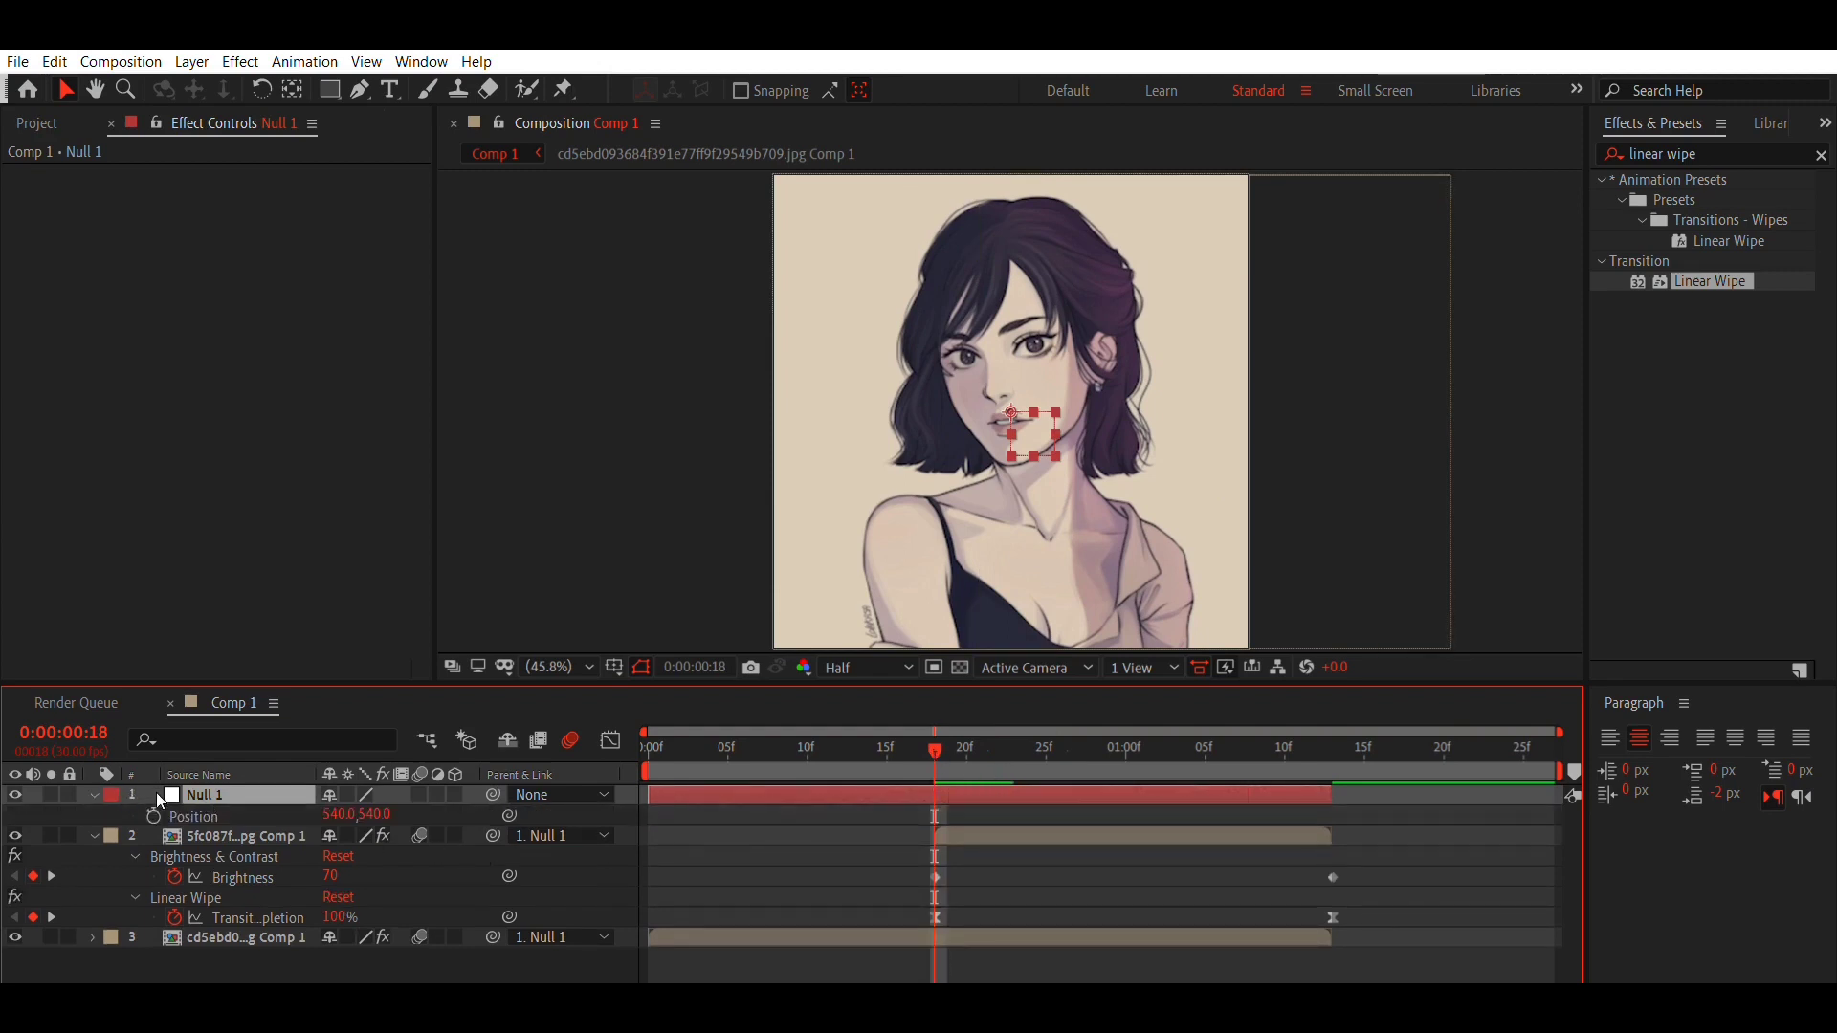
left_click(153, 816)
Keyframe Null 1's Position at 83, 540 so the second image fills the frame, and move that keyframe to the layers' end
left_click_drag(938, 748, 1317, 756)
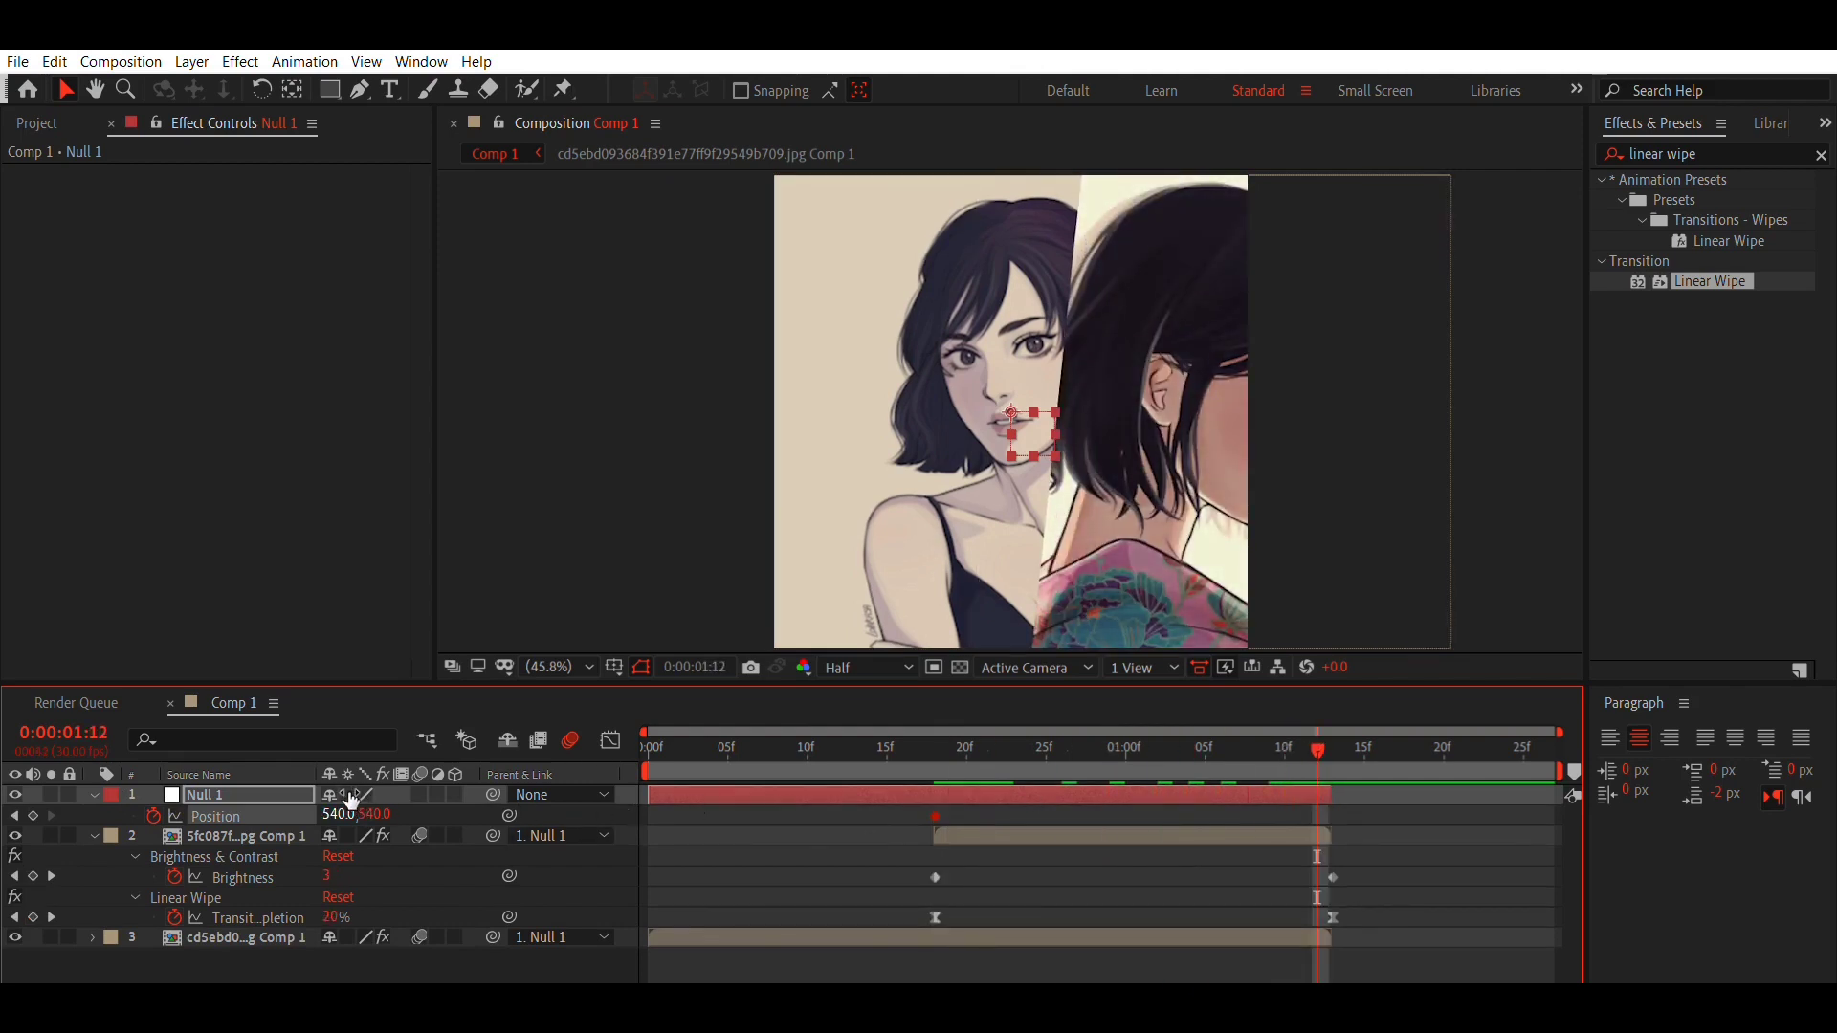
left_click_drag(352, 800, 168, 795)
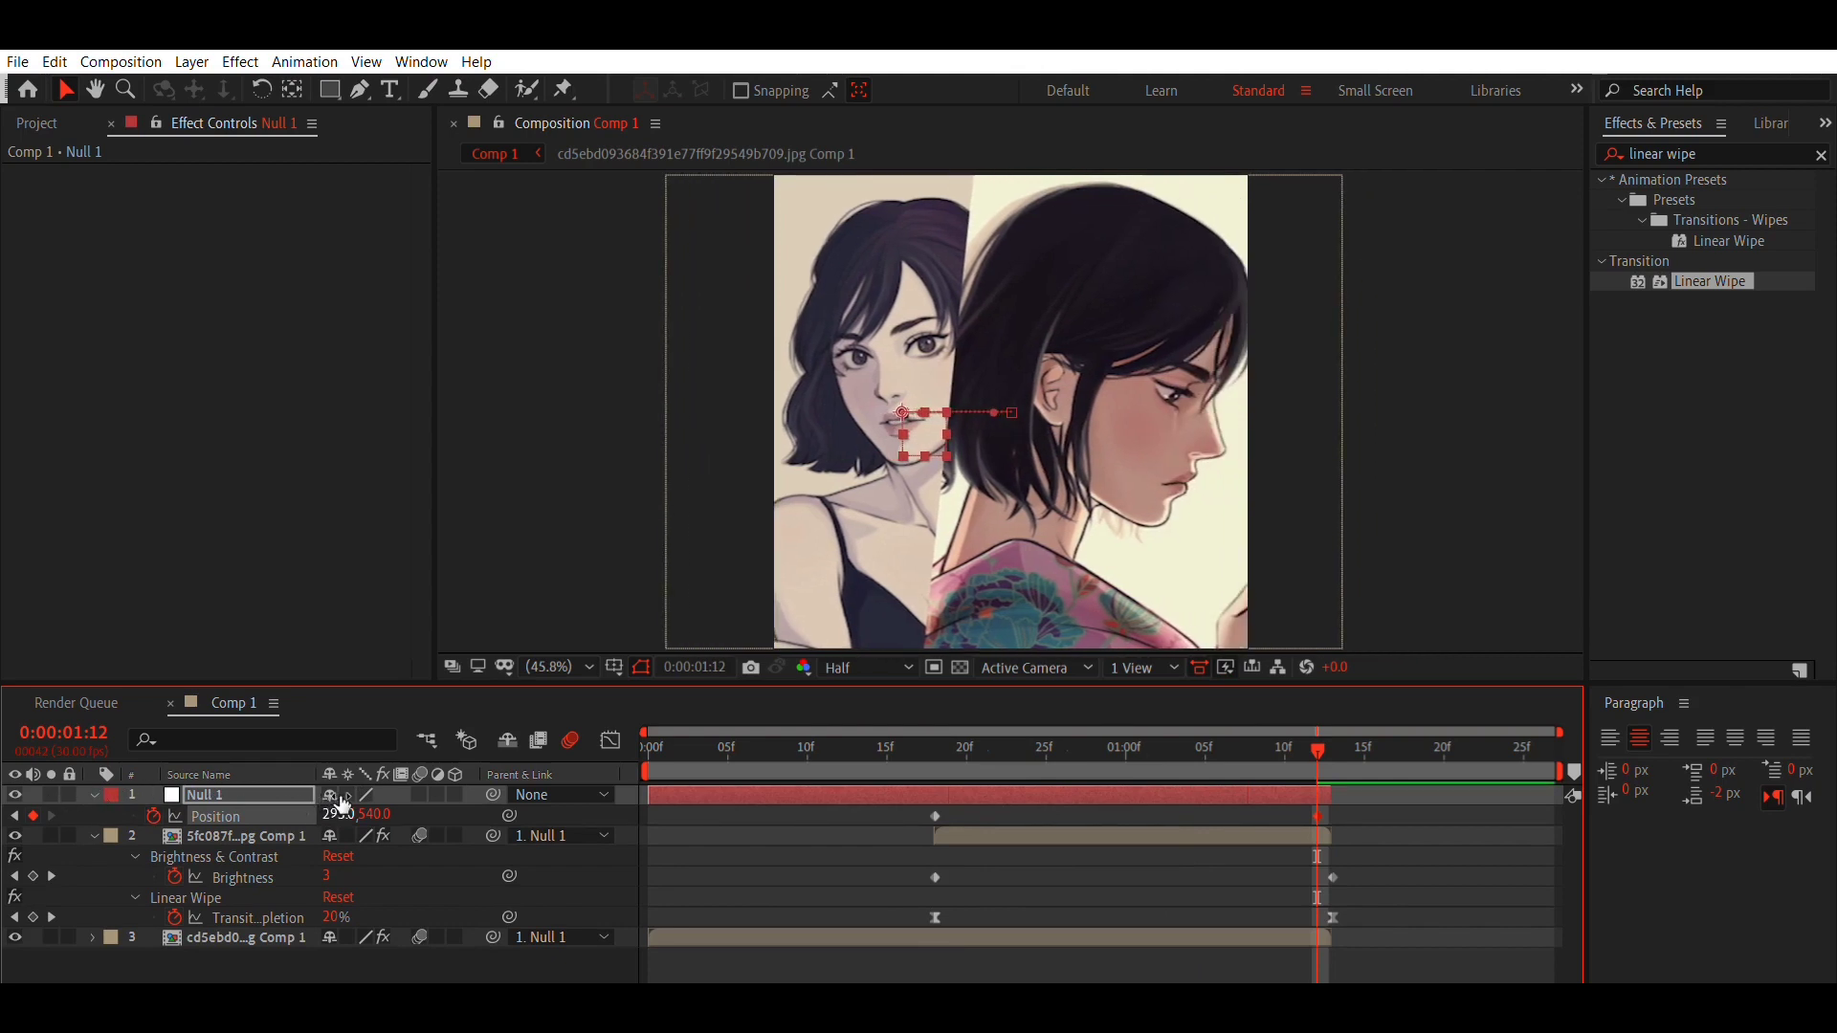
left_click_drag(342, 804, 91, 798)
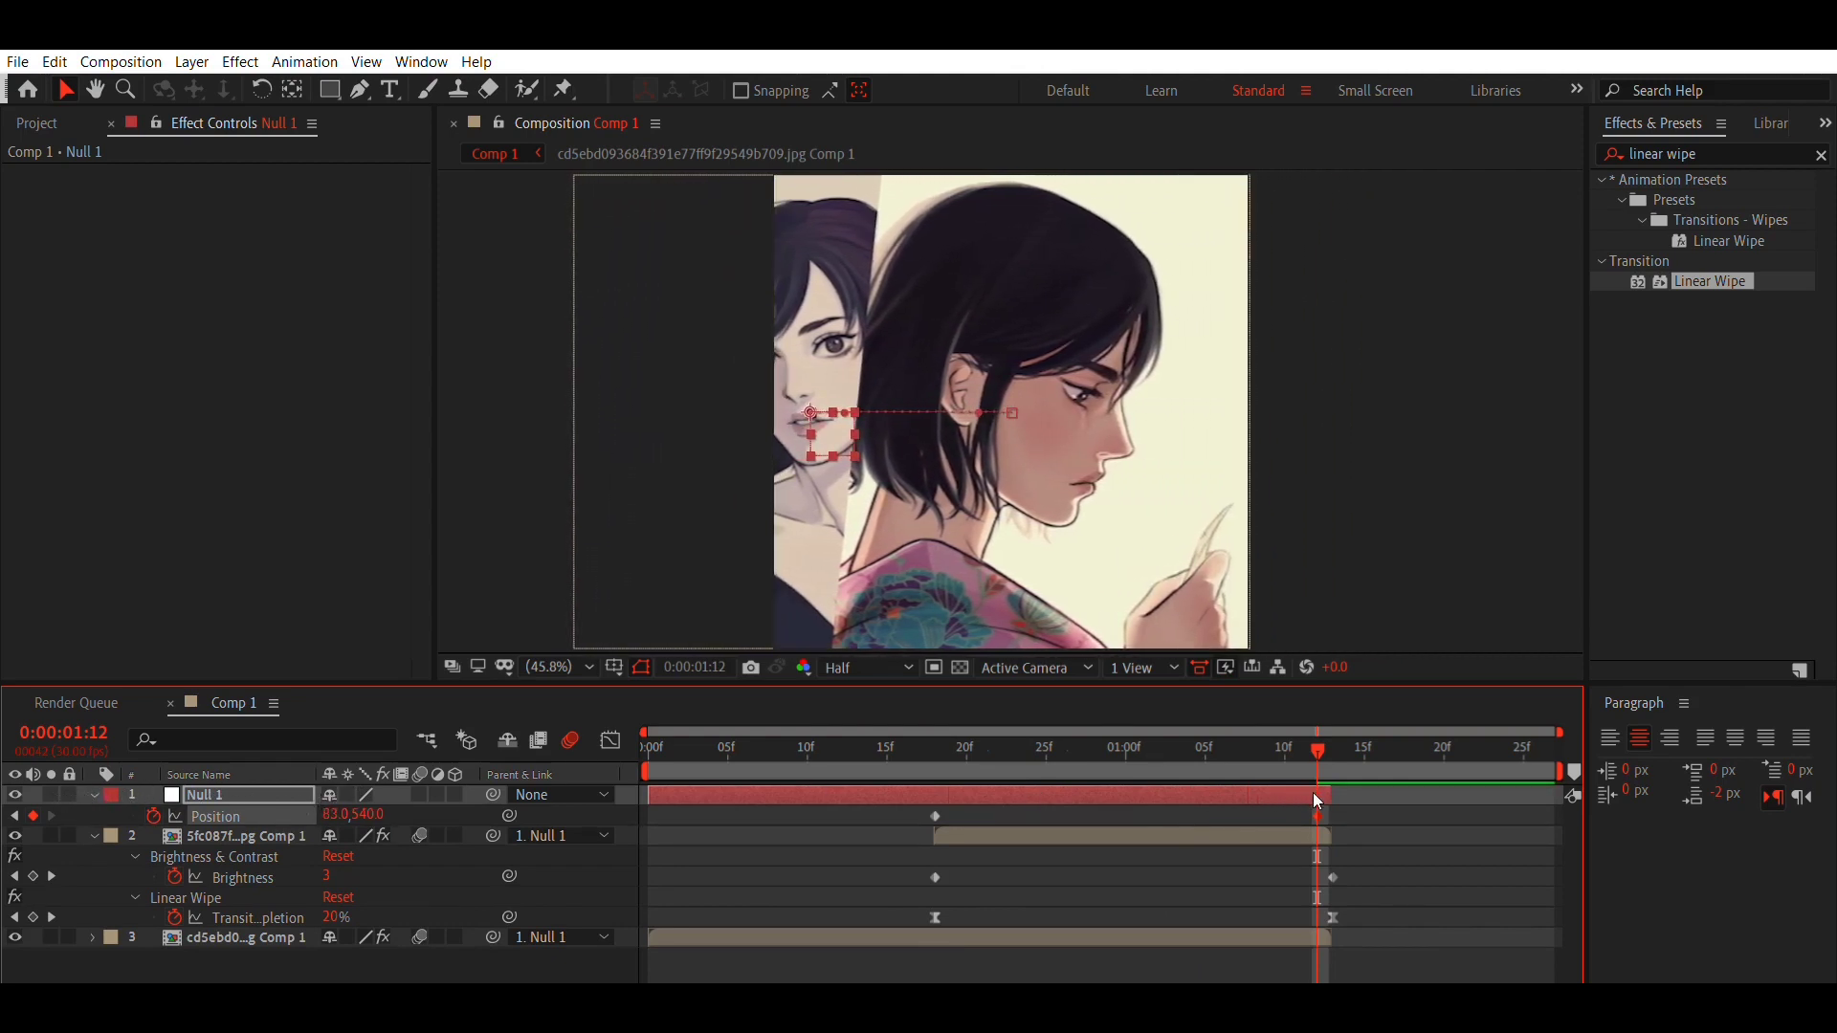
left_click_drag(1315, 794, 1325, 794)
Easy-ease both Position keyframes of Null 1 and separate Position into X and Y dimensions
left_click_drag(885, 796, 744, 737)
key("F9")
left_click(611, 737)
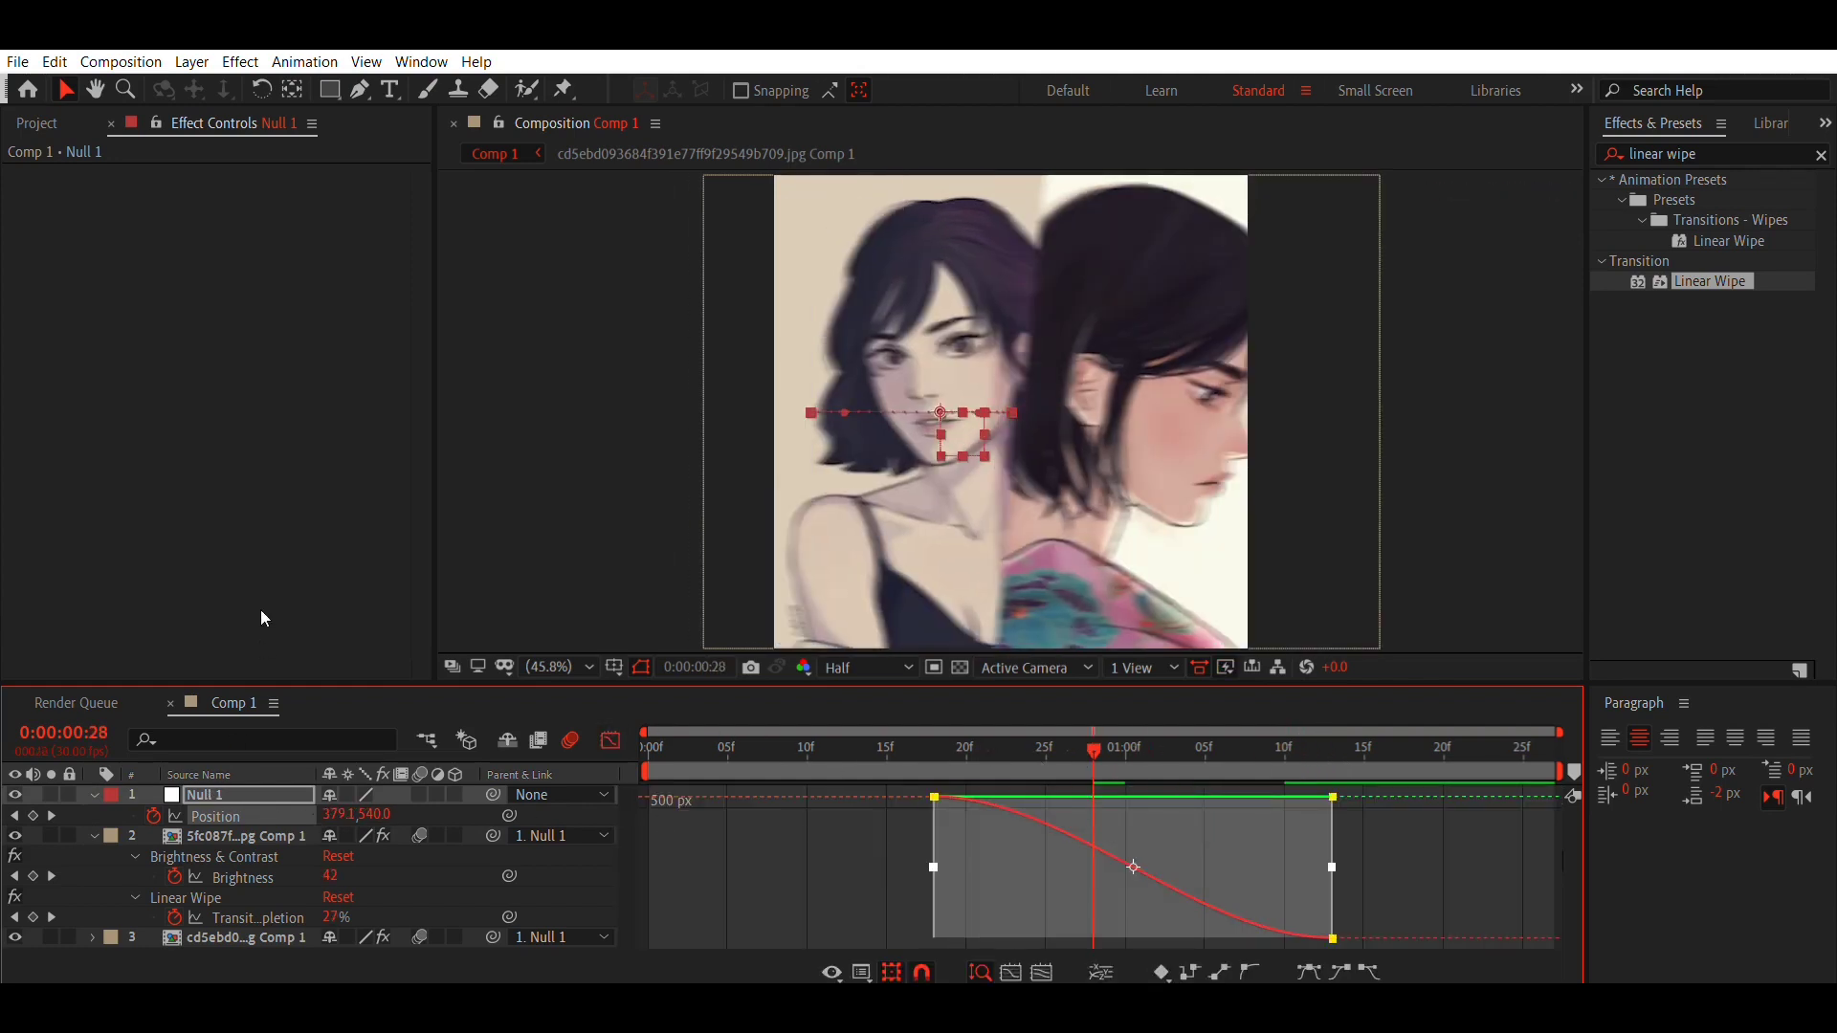
left_click(276, 583)
left_click(1068, 846)
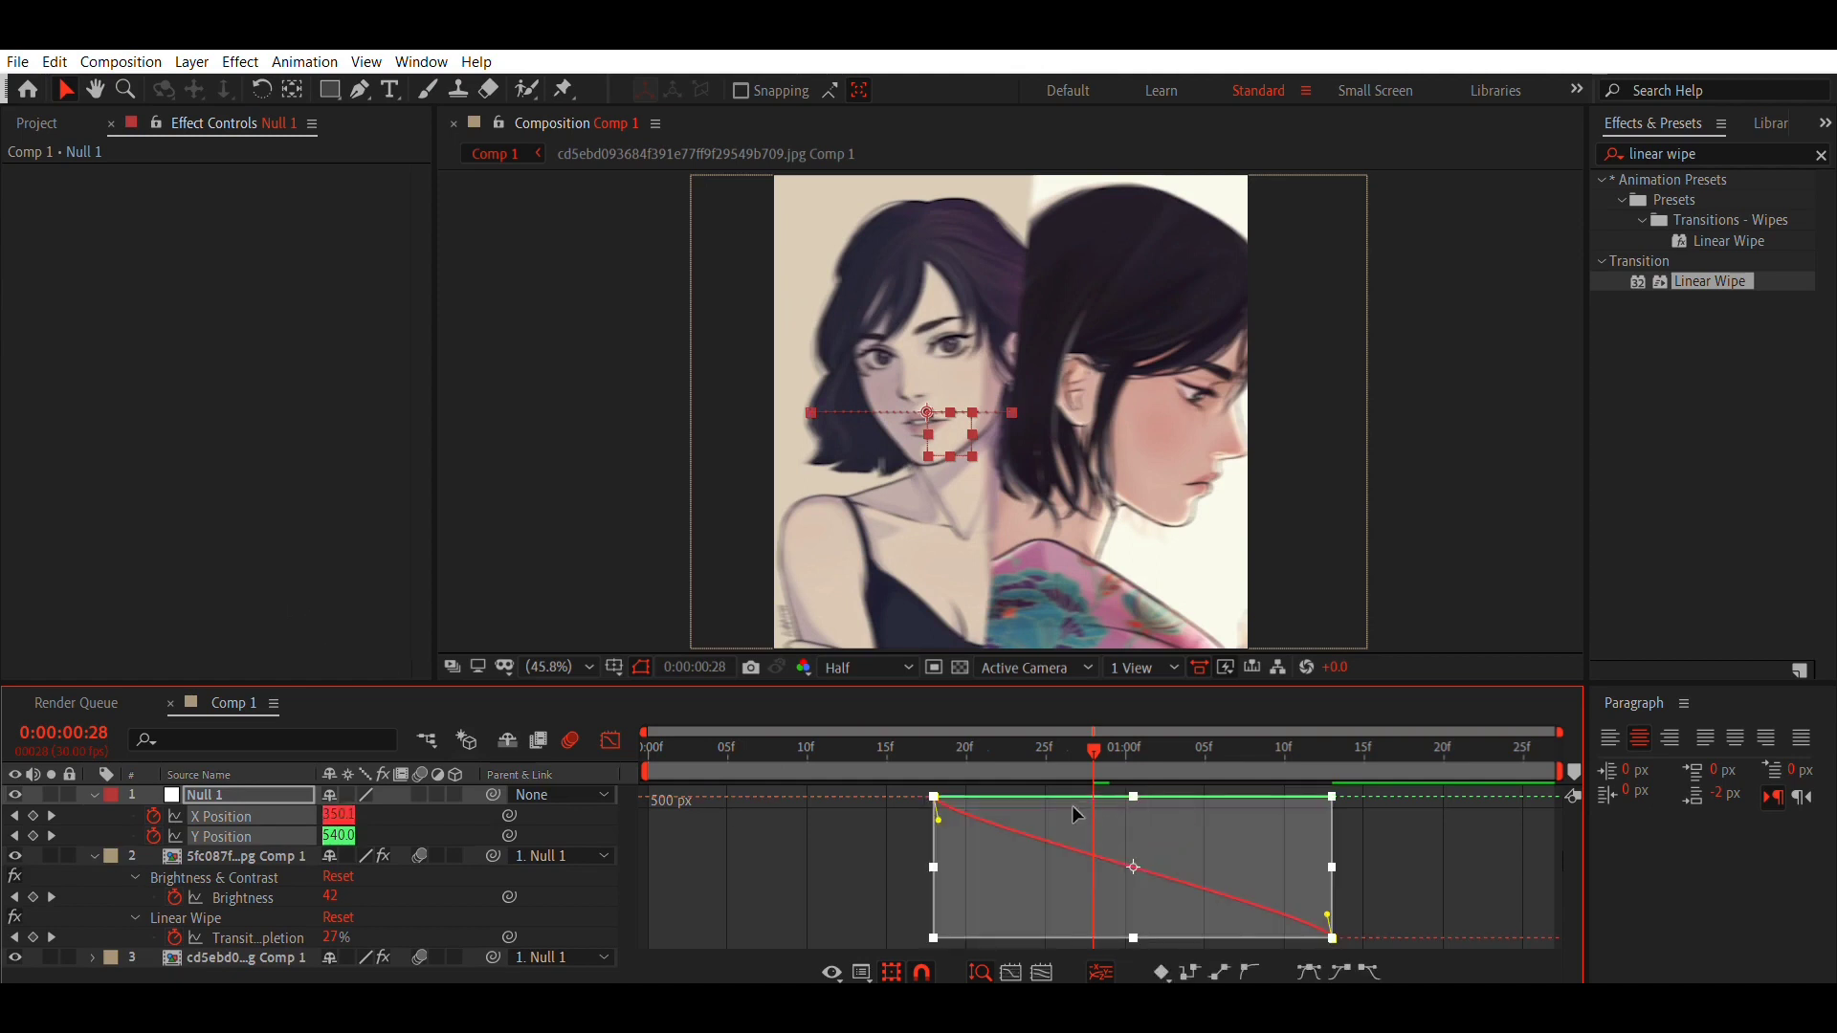
Reshape Null 1's X Position curve into a steep initial drop with a long, gradual ease-out
left_click_drag(935, 815, 918, 867)
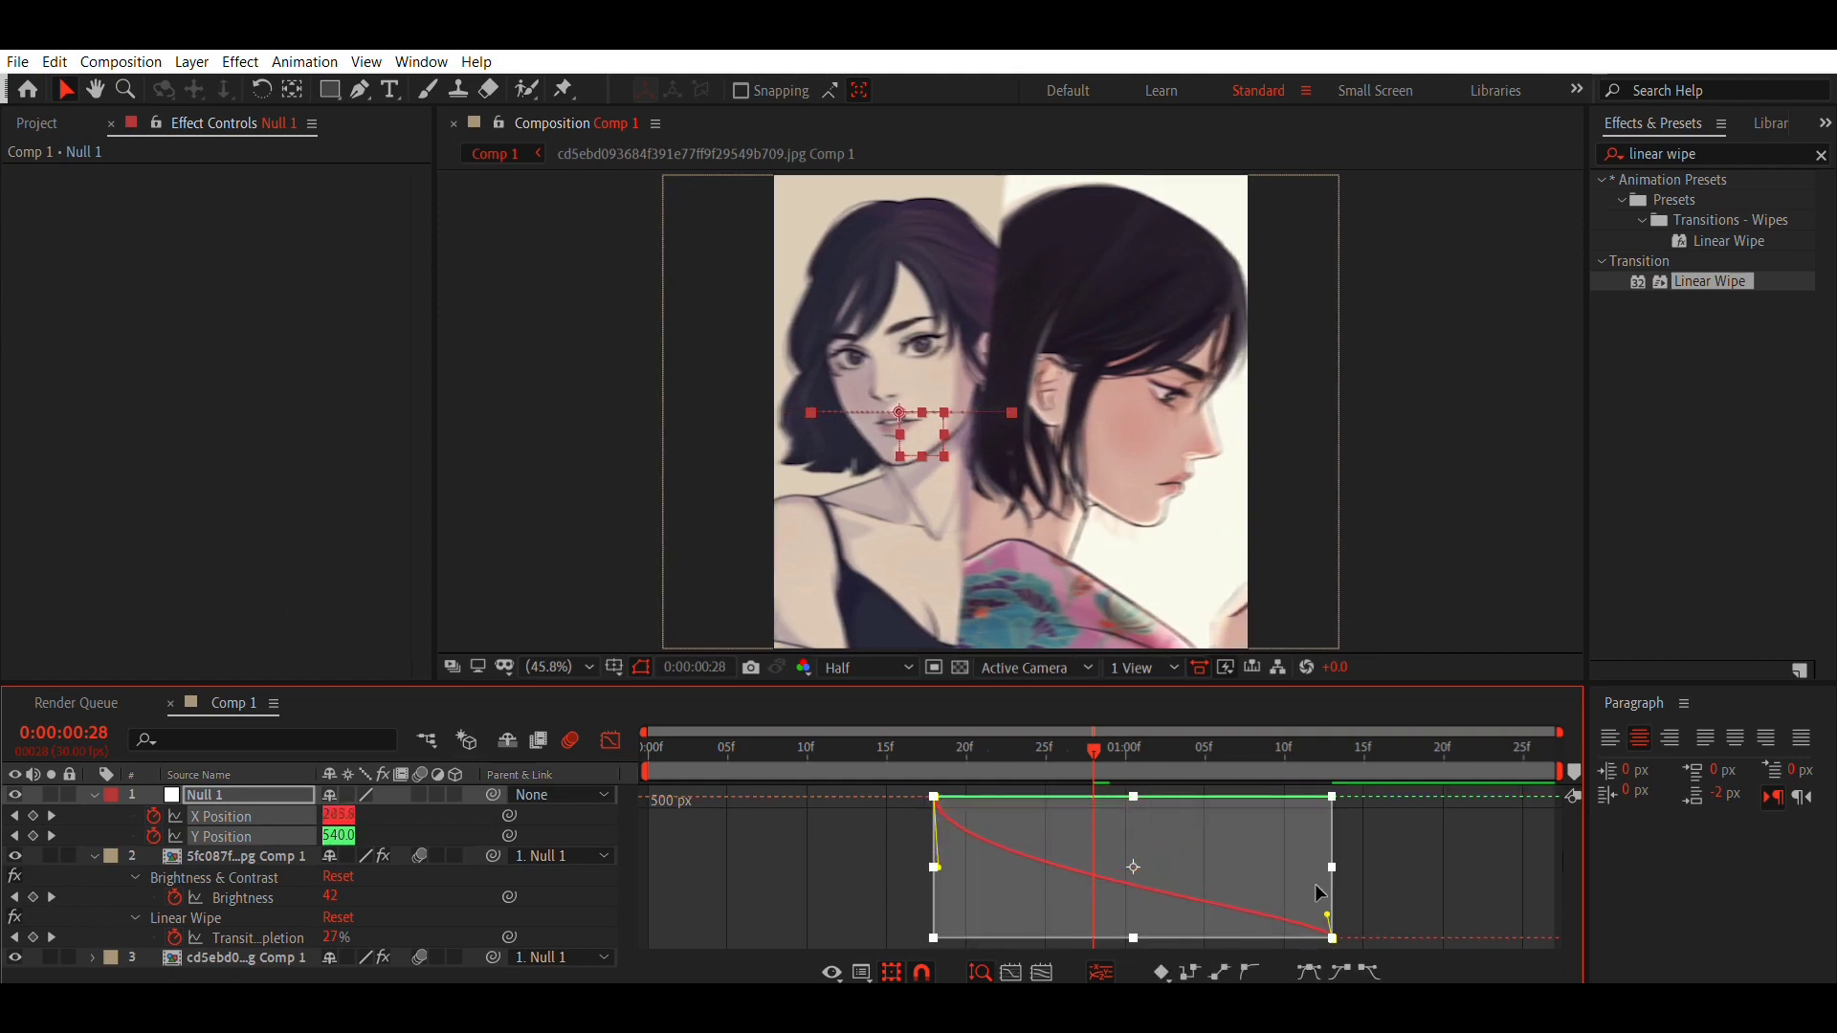
left_click_drag(1329, 914, 1055, 903)
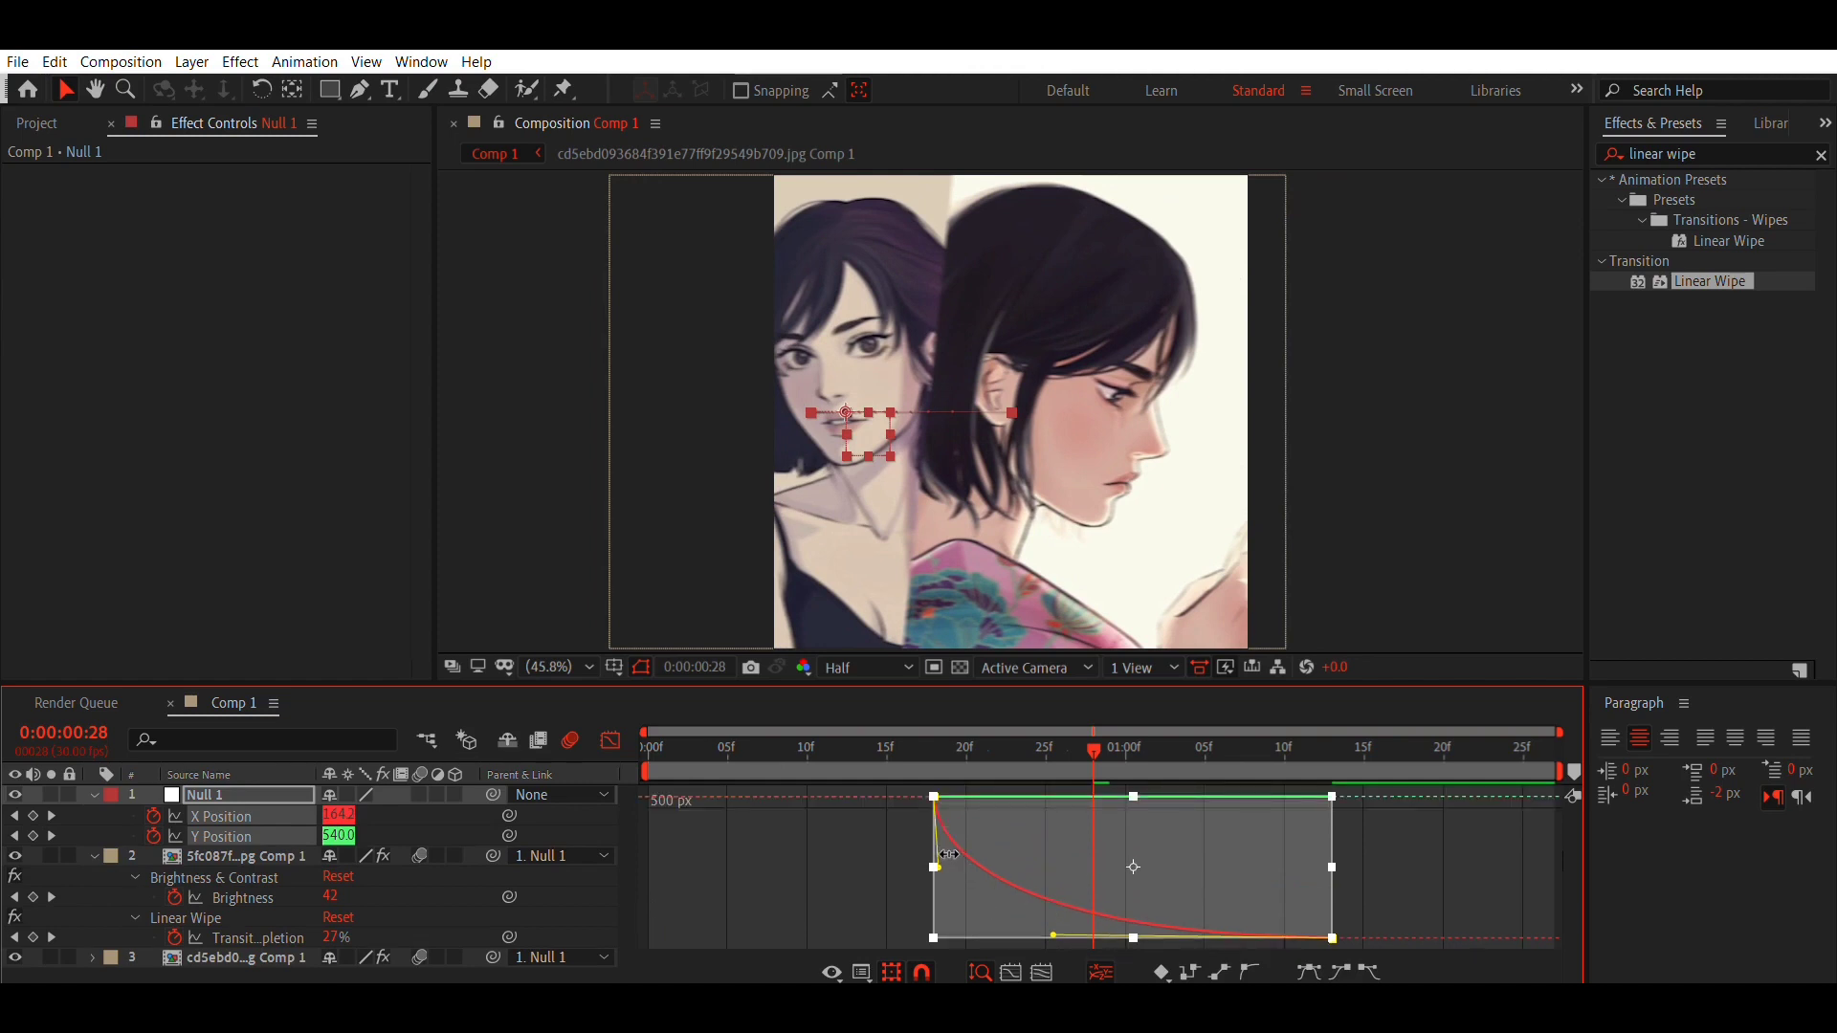
left_click_drag(938, 866, 934, 869)
Preview the sliding wipe transition from the start and return to the keyframe view
left_click_drag(1050, 753, 544, 765)
key("space")
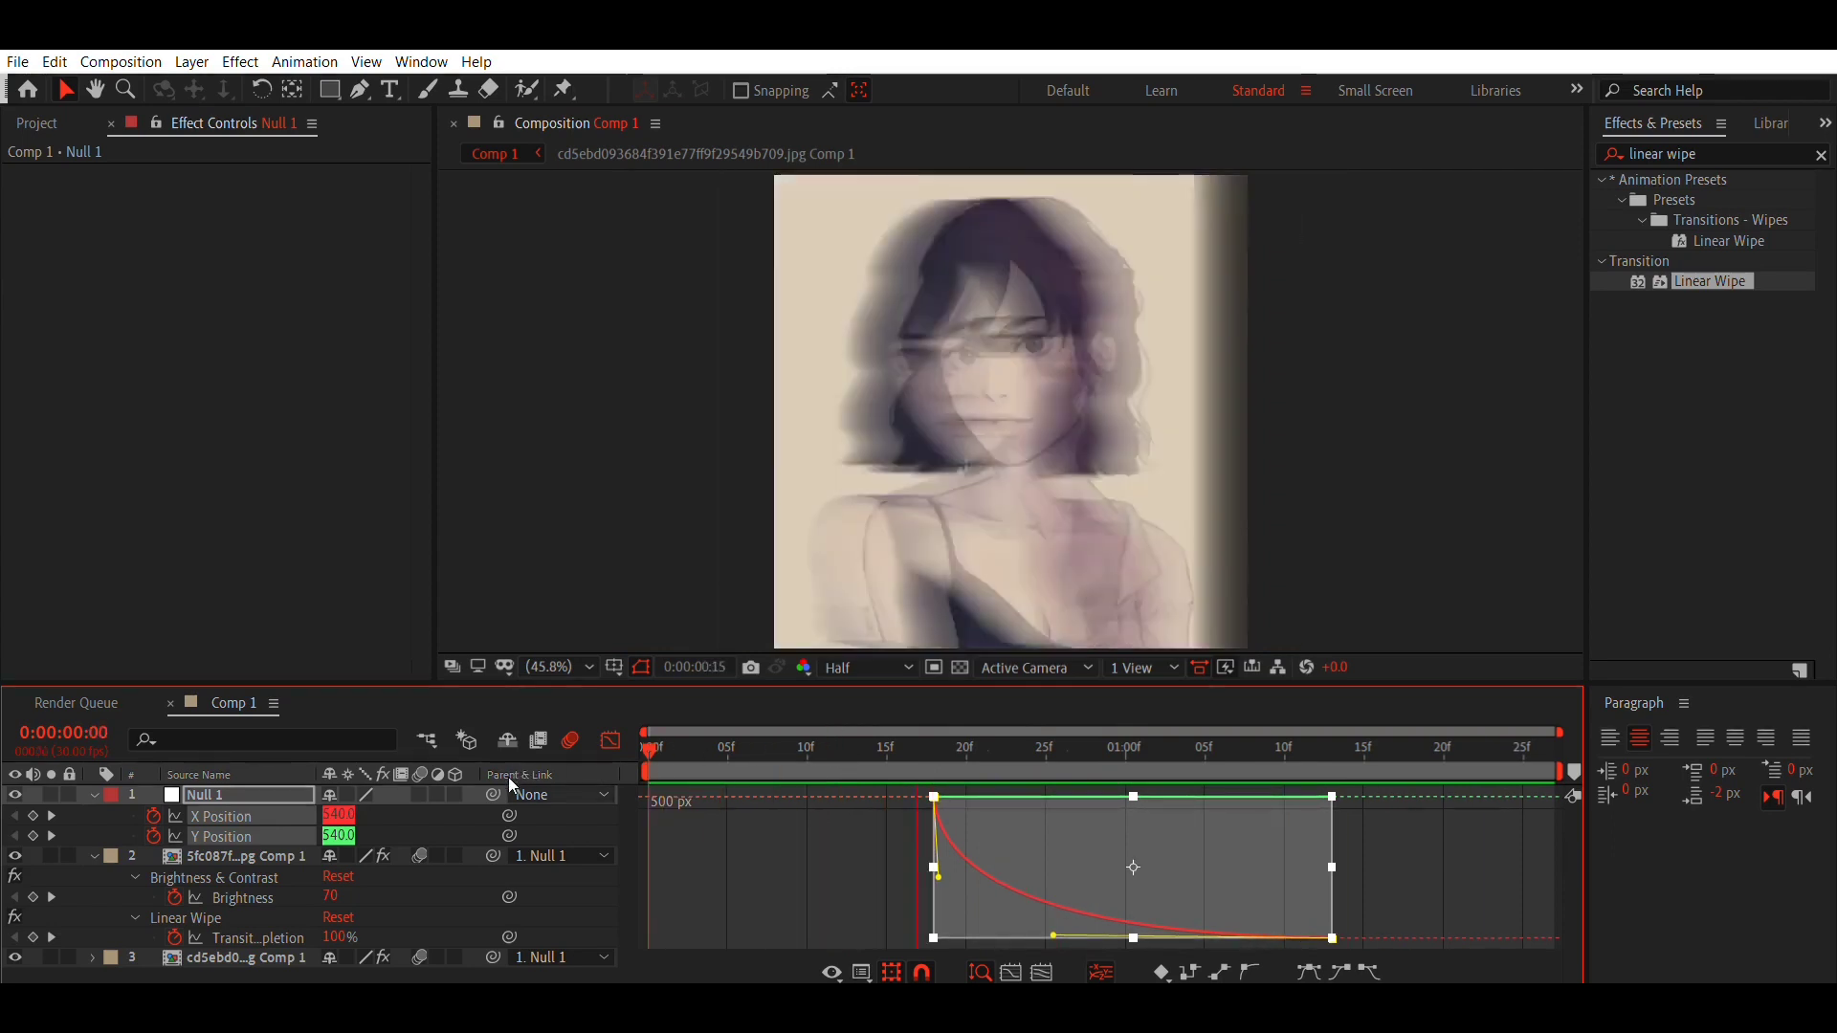
left_click(610, 742)
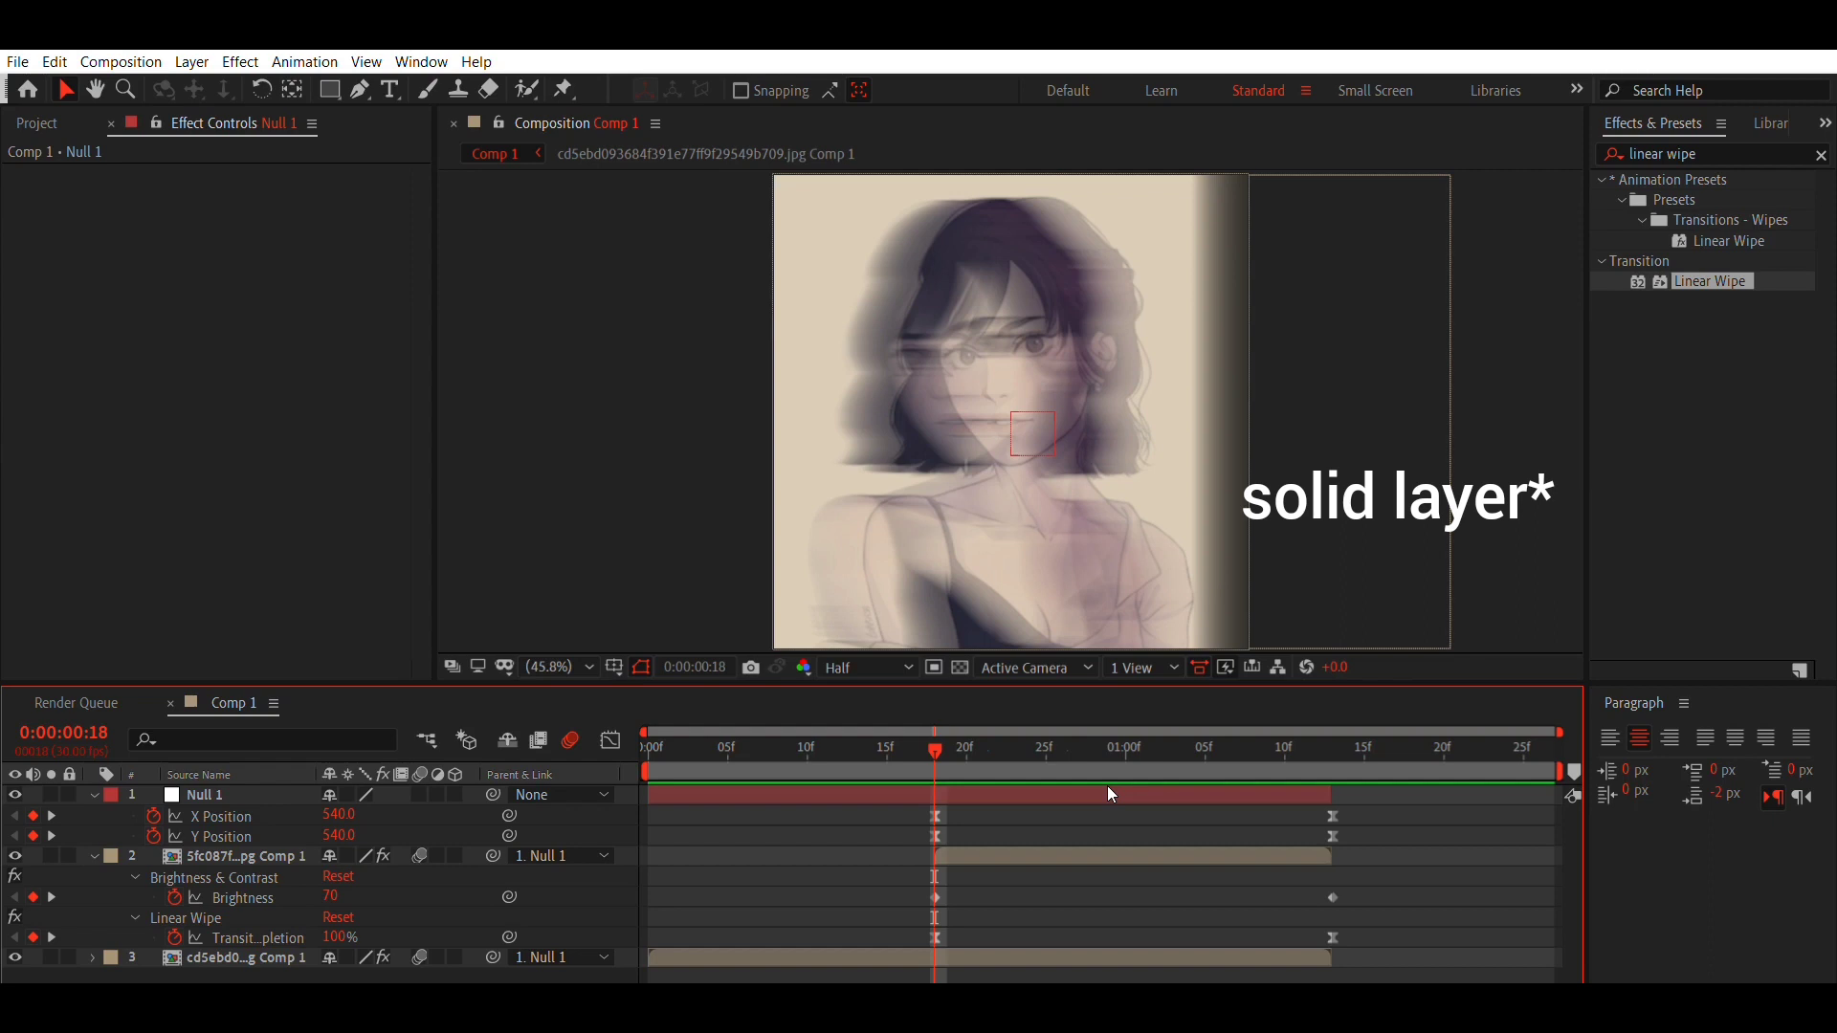
Add a white solid above Null 1 and remove the part before 0:00:00:18
key("ctrl+y")
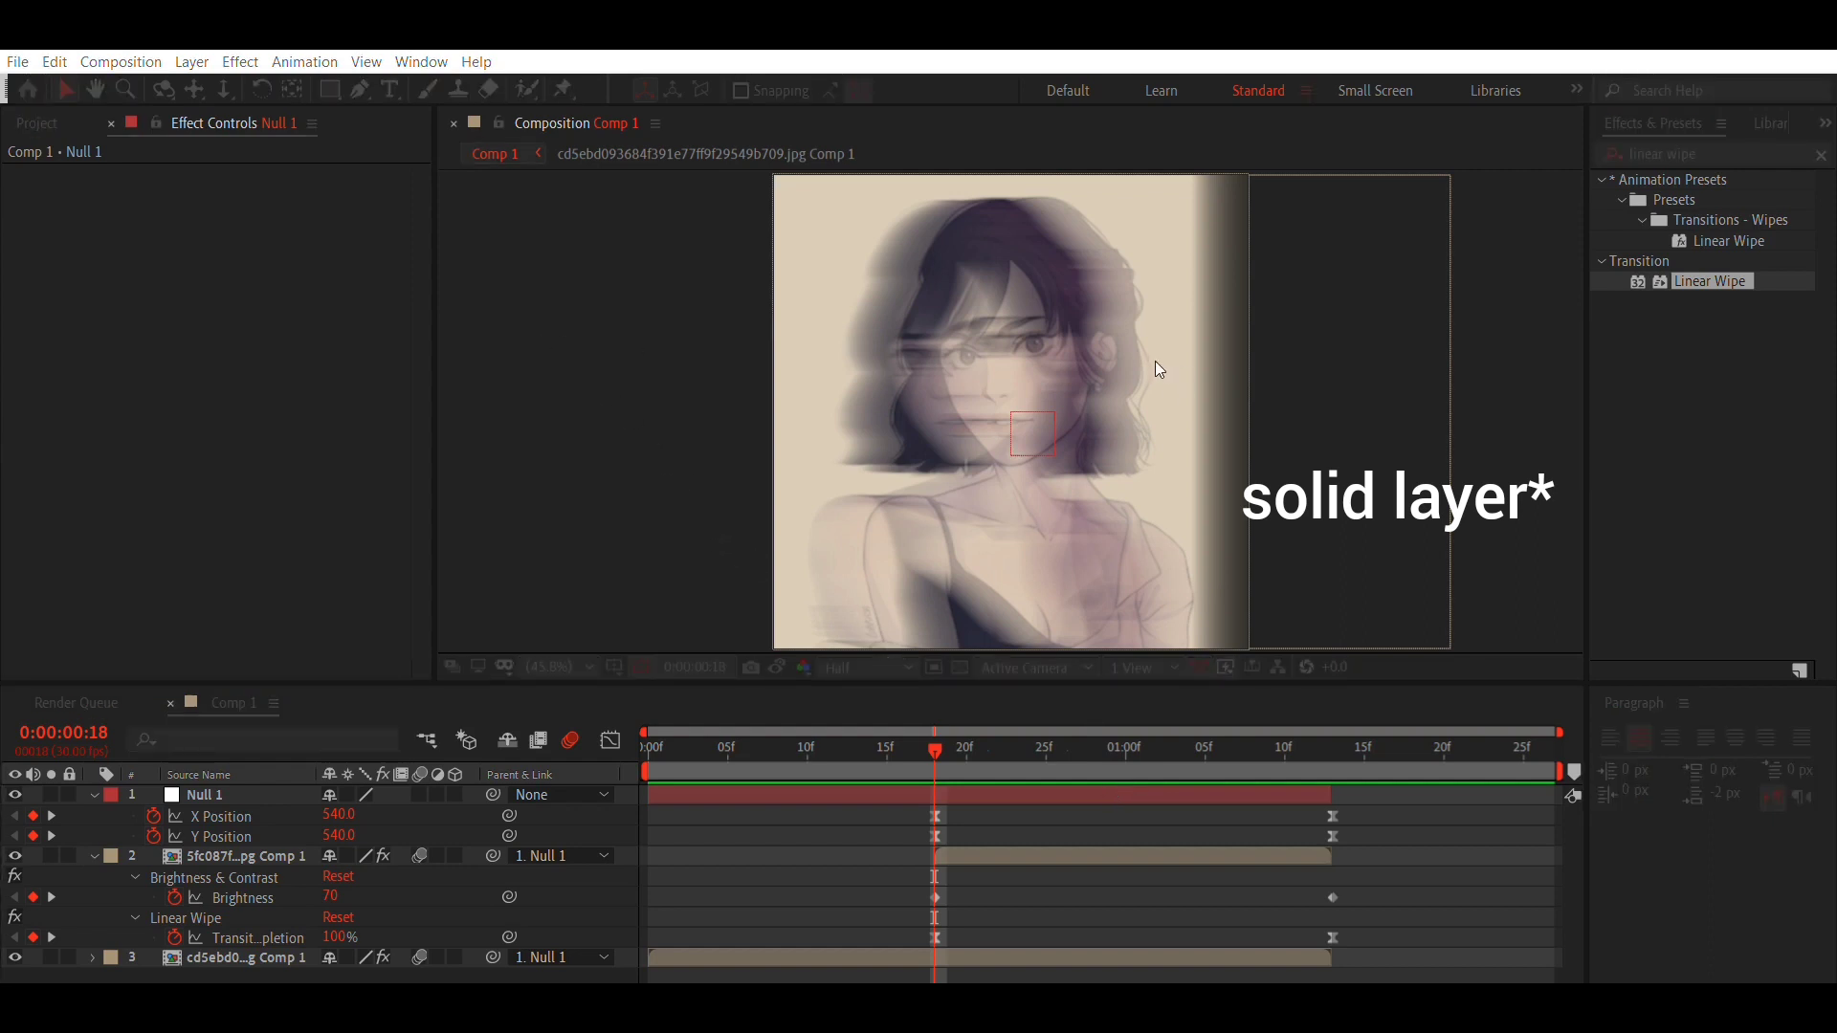
key("Return")
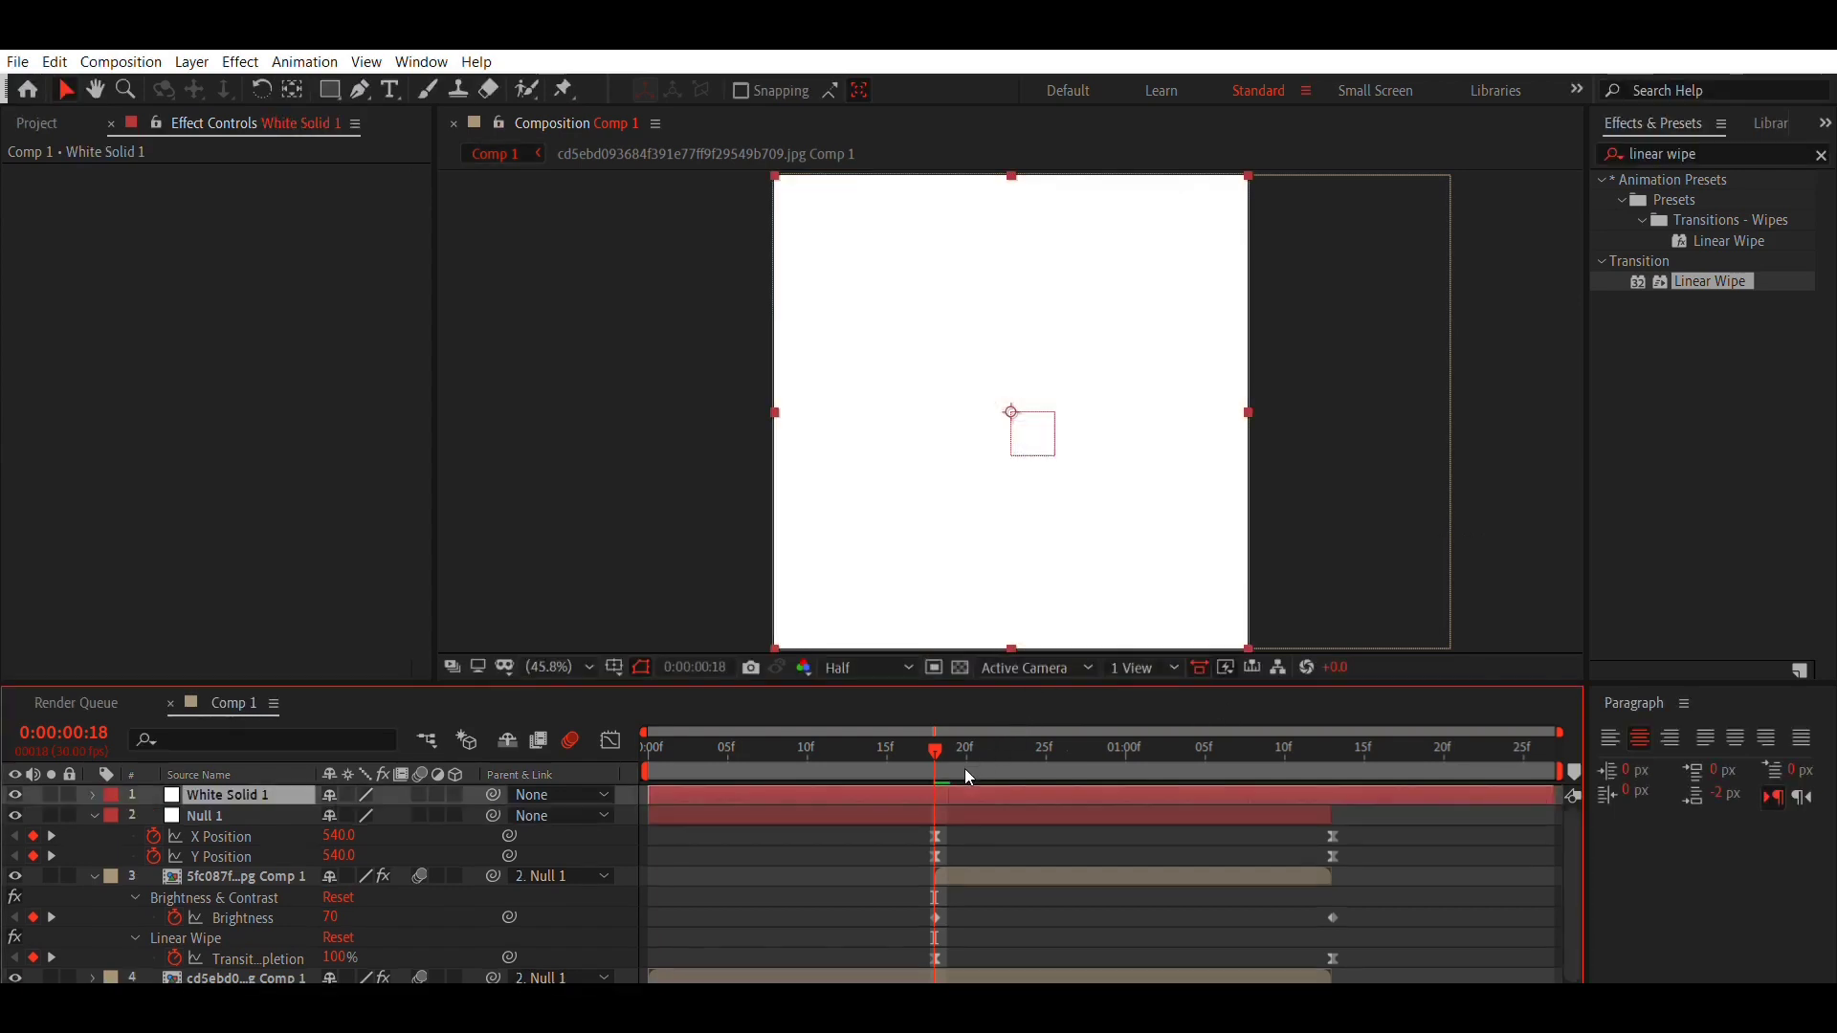
key("ctrl+shift+d")
key("ctrl+Down")
key("Delete")
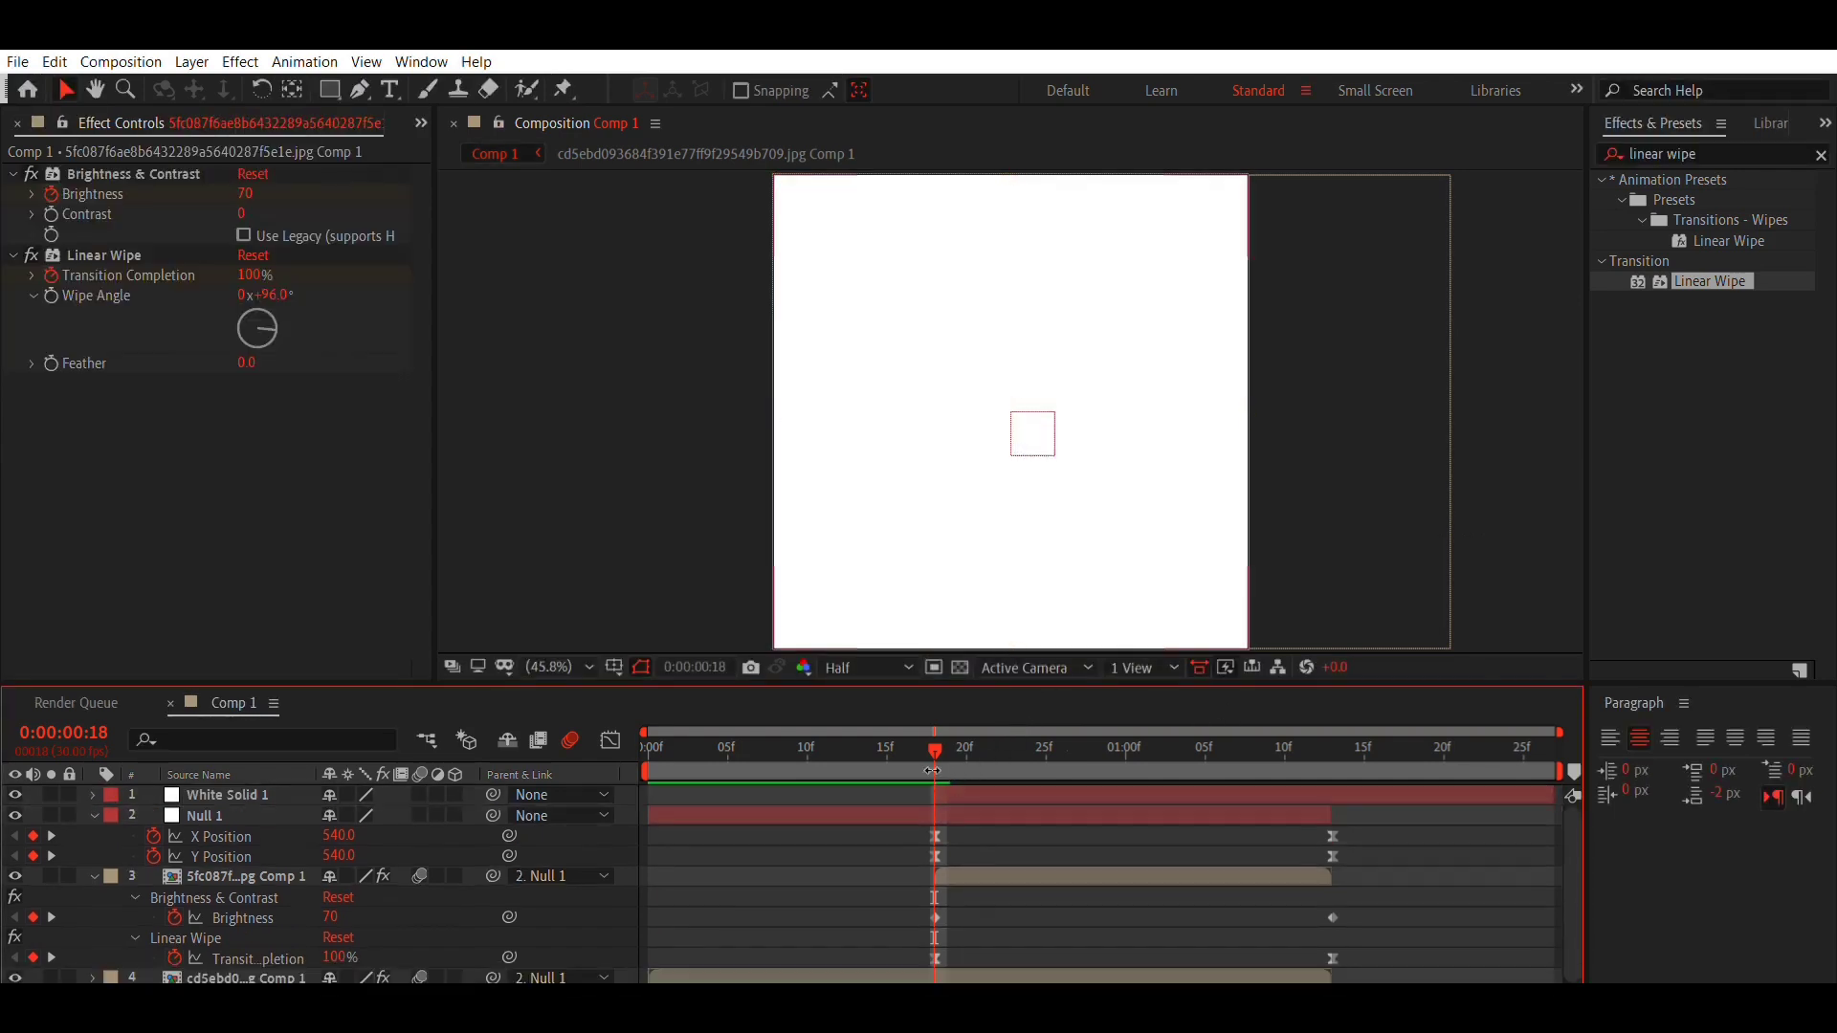
Trim the white solid's end at 0:00:00:19 so the flash lasts a single frame
left_click_drag(938, 725, 950, 726)
key("ctrl+Down")
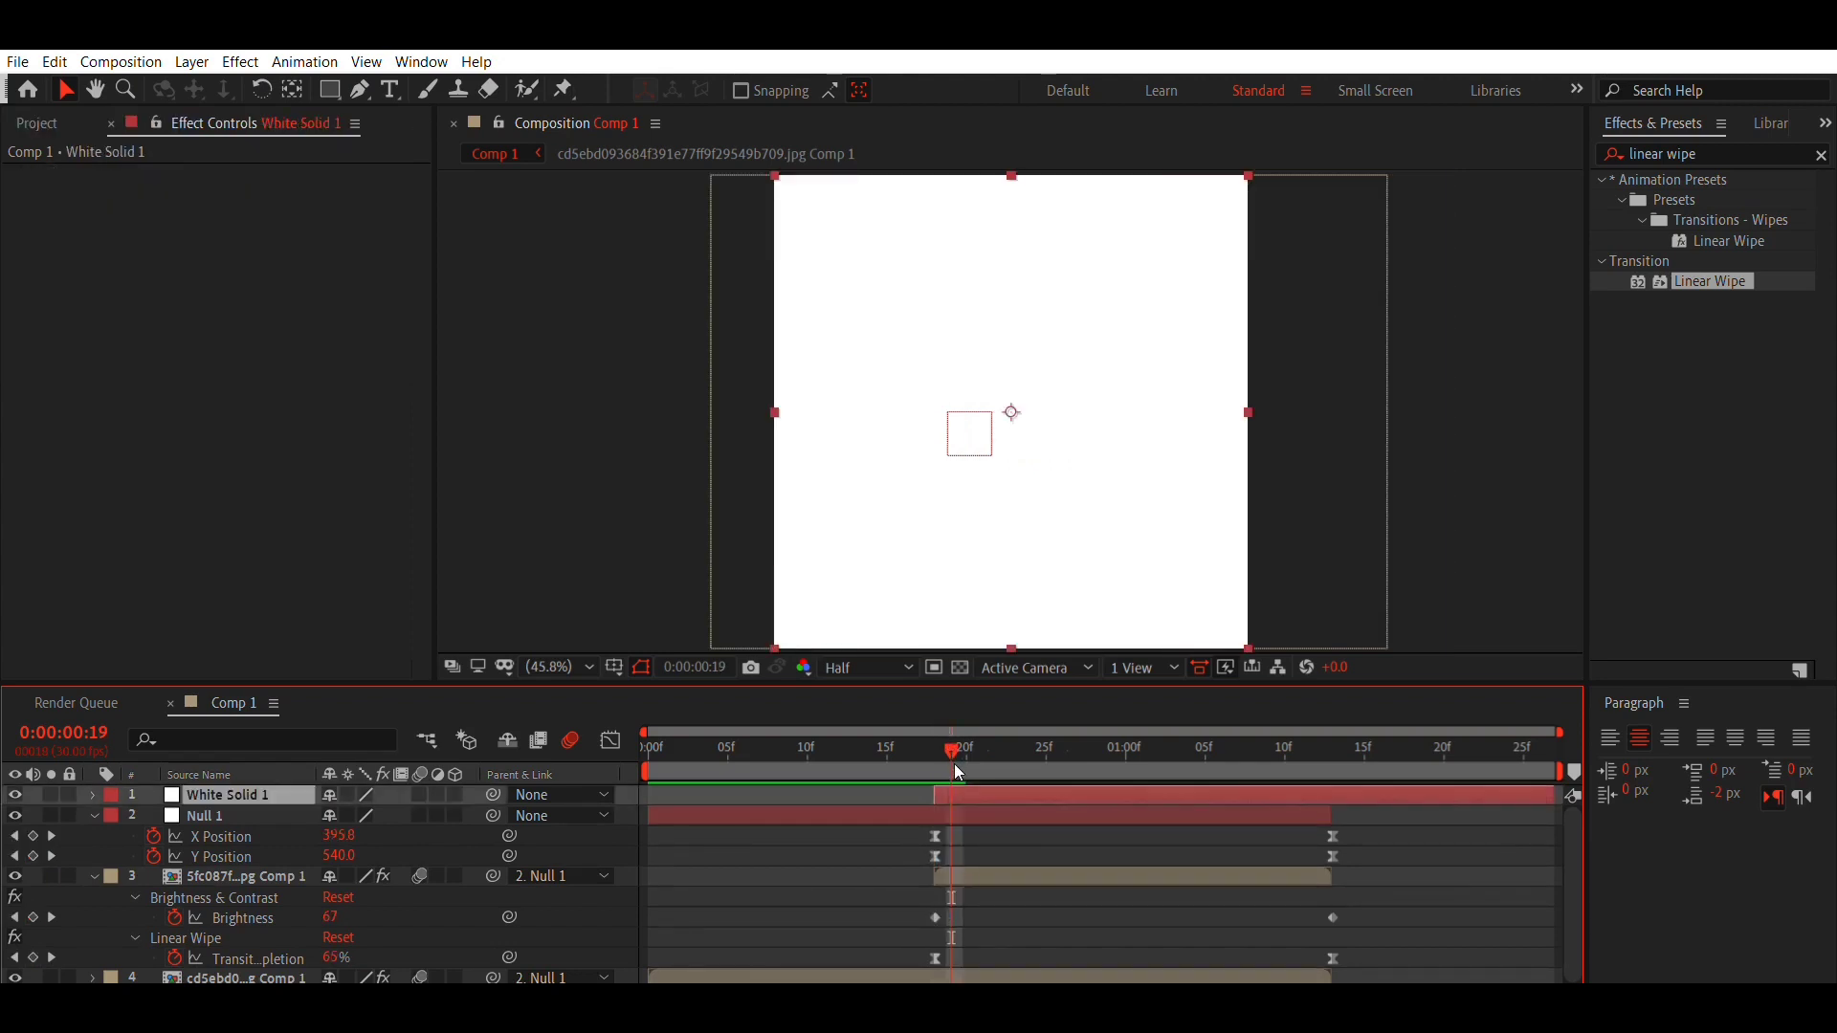
key("ctrl+shift+d")
key("Delete")
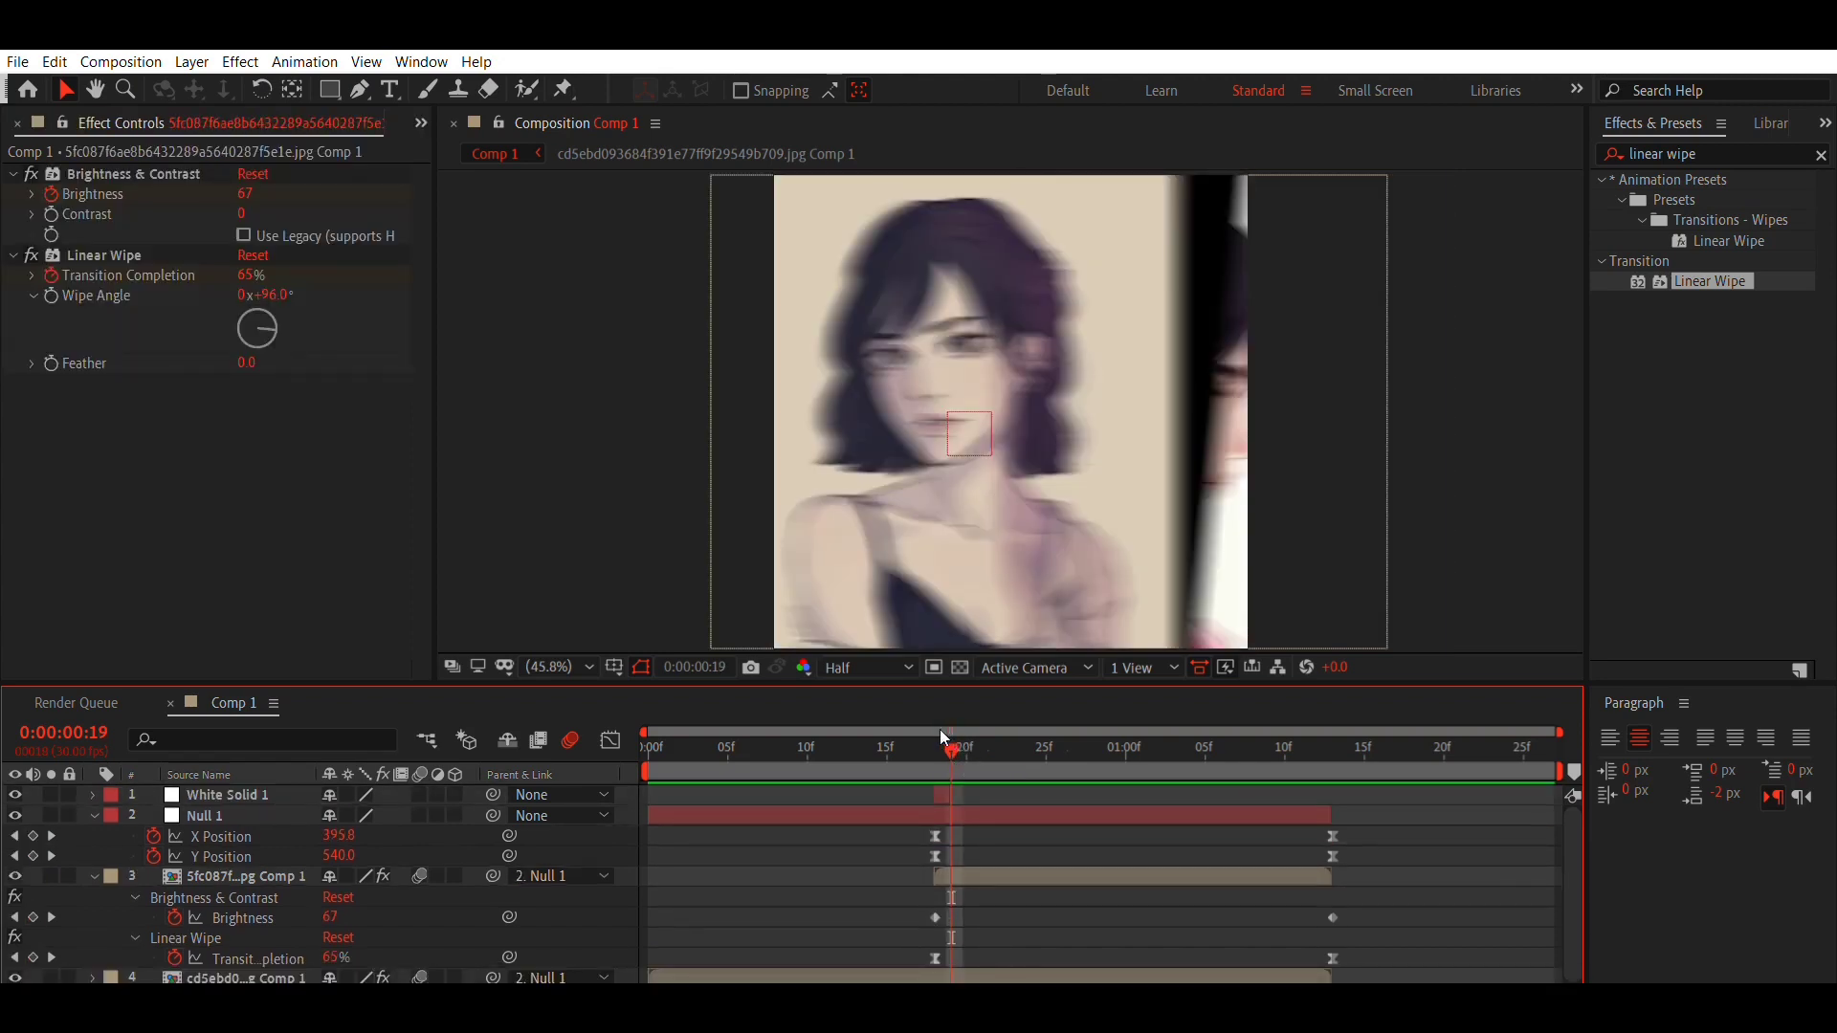
Add an adjustment layer above the white solid and remove its part before 0:00:00:18
left_click(926, 729)
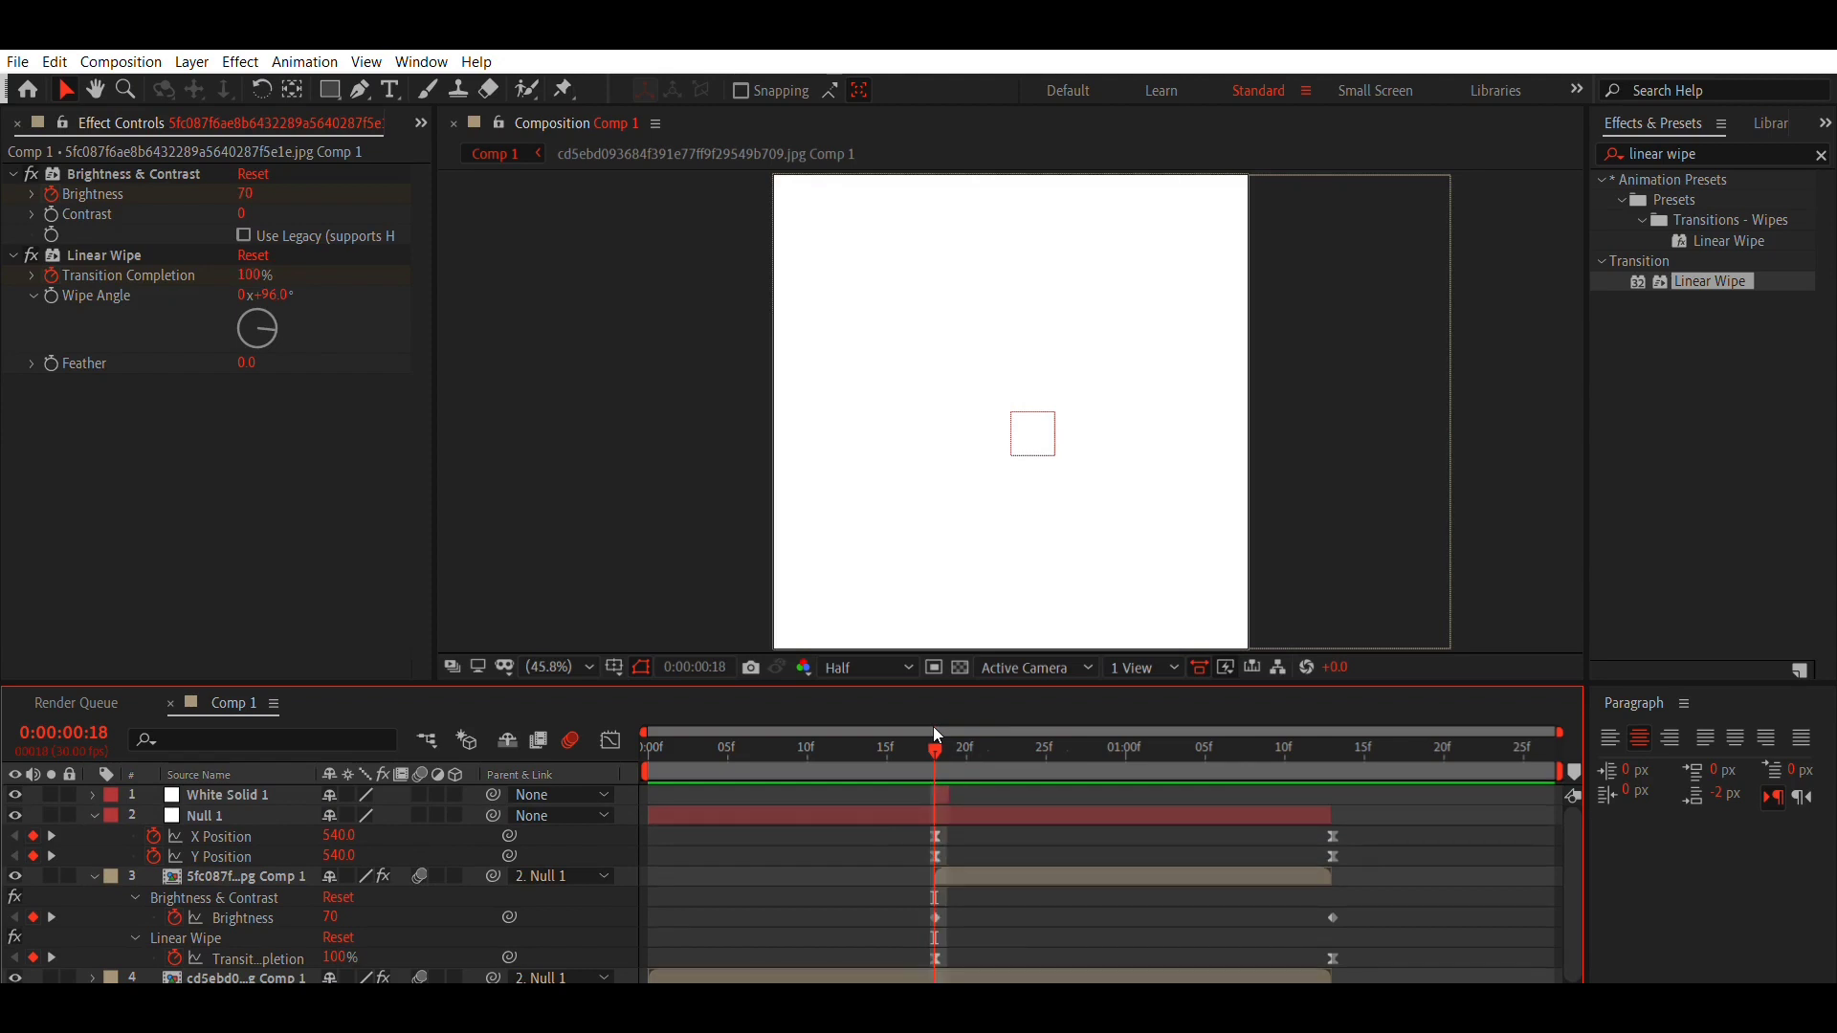
key("ctrl+alt+y")
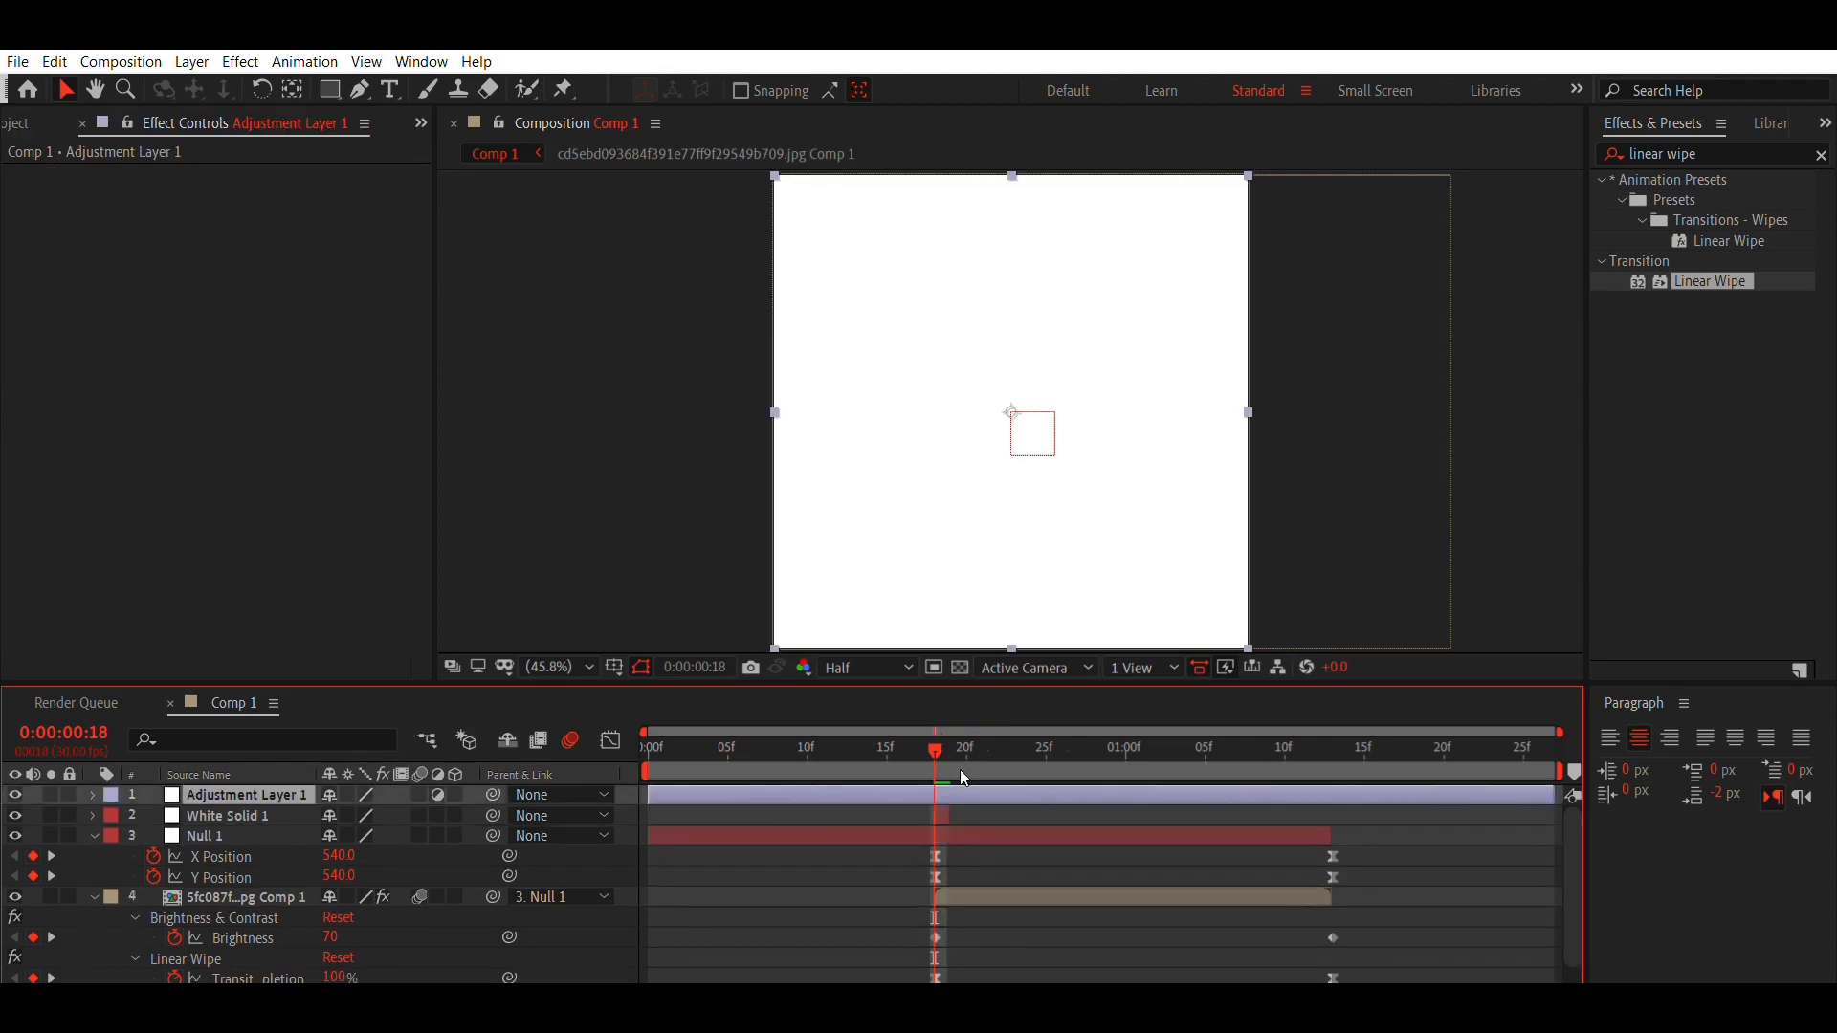
key("ctrl+shift+d")
left_click(910, 808)
key("Delete")
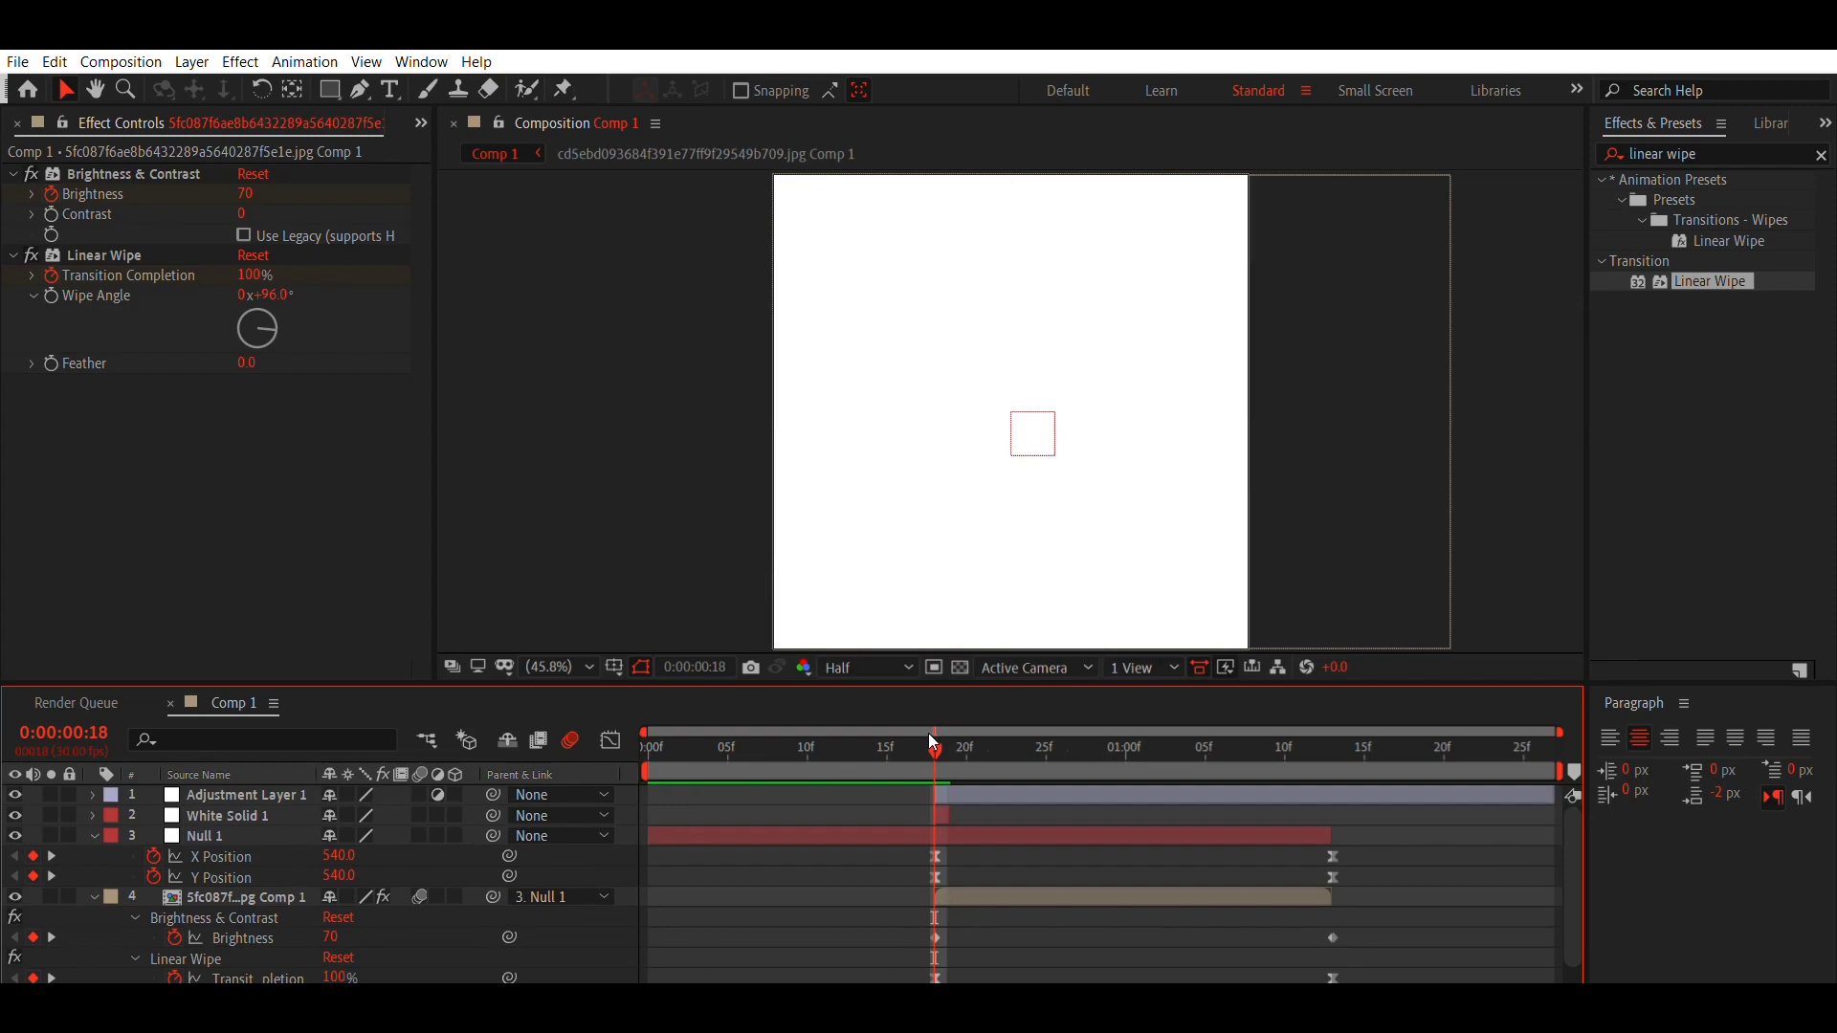
Trim the adjustment layer's end at 0:00:01:13, where the image layers end
left_click_drag(929, 739, 1333, 814)
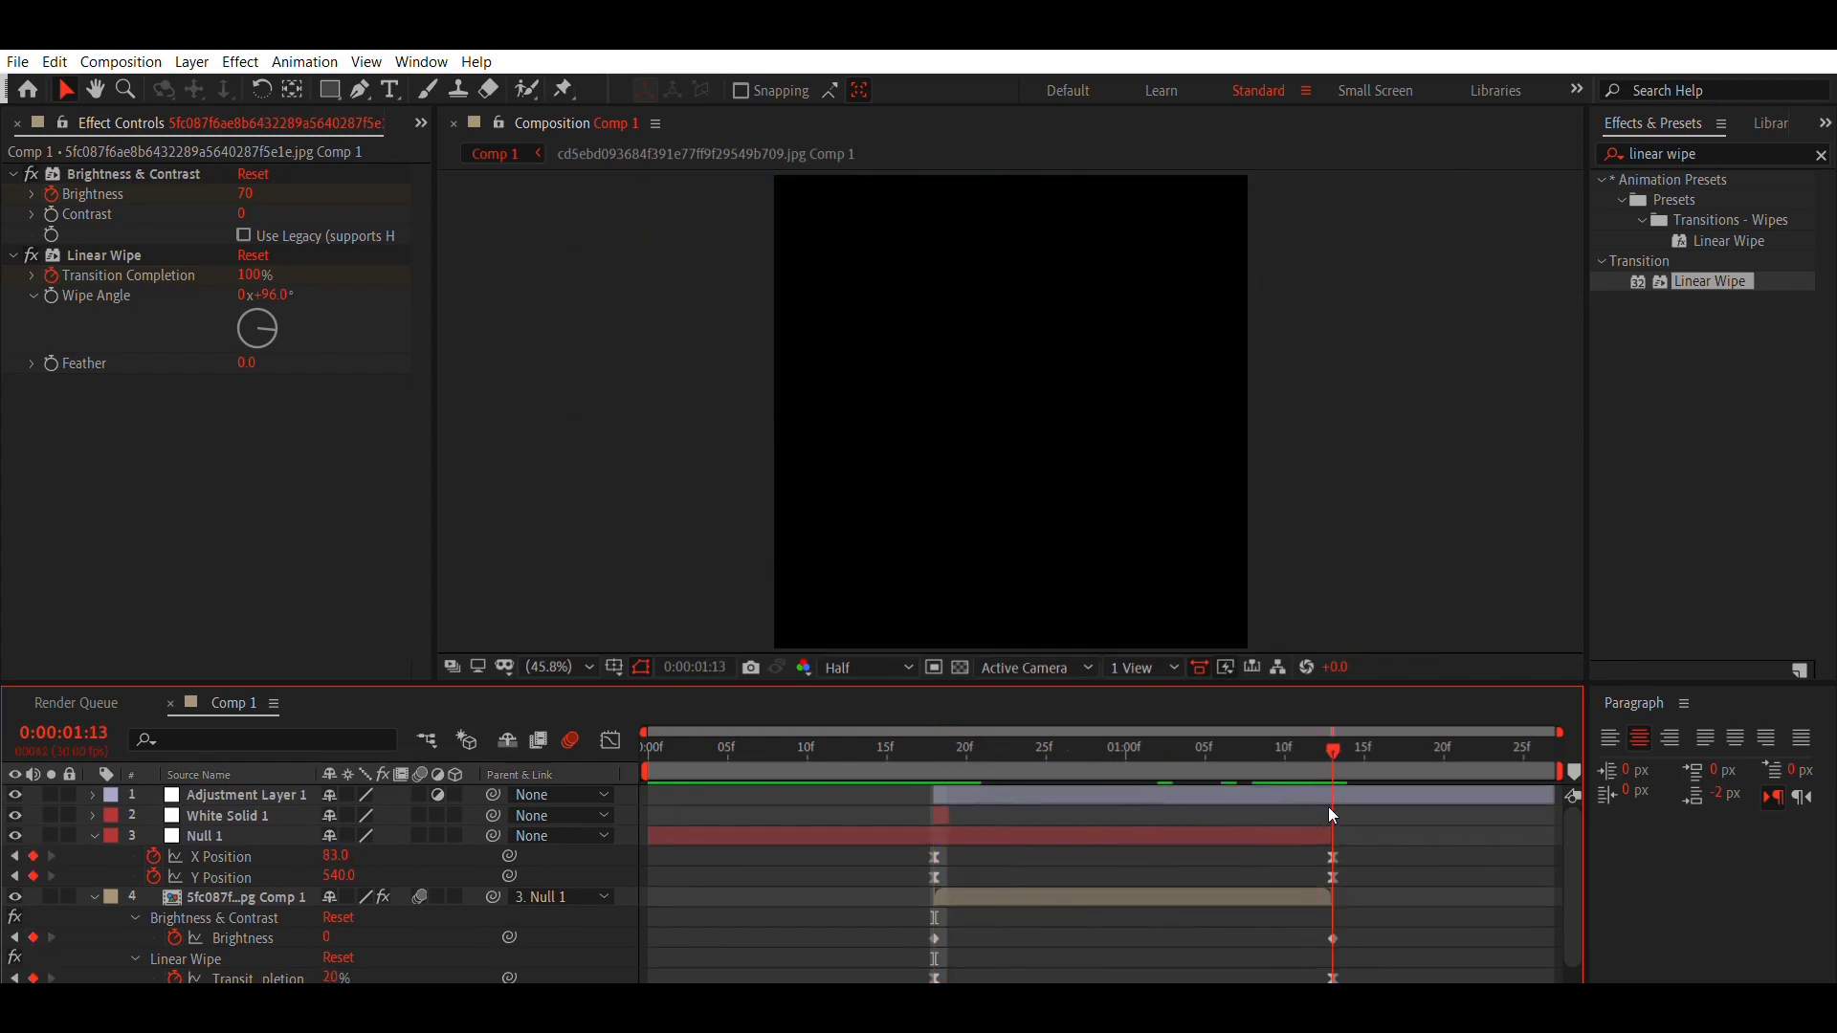
left_click(1328, 804)
key("ctrl+shift+d")
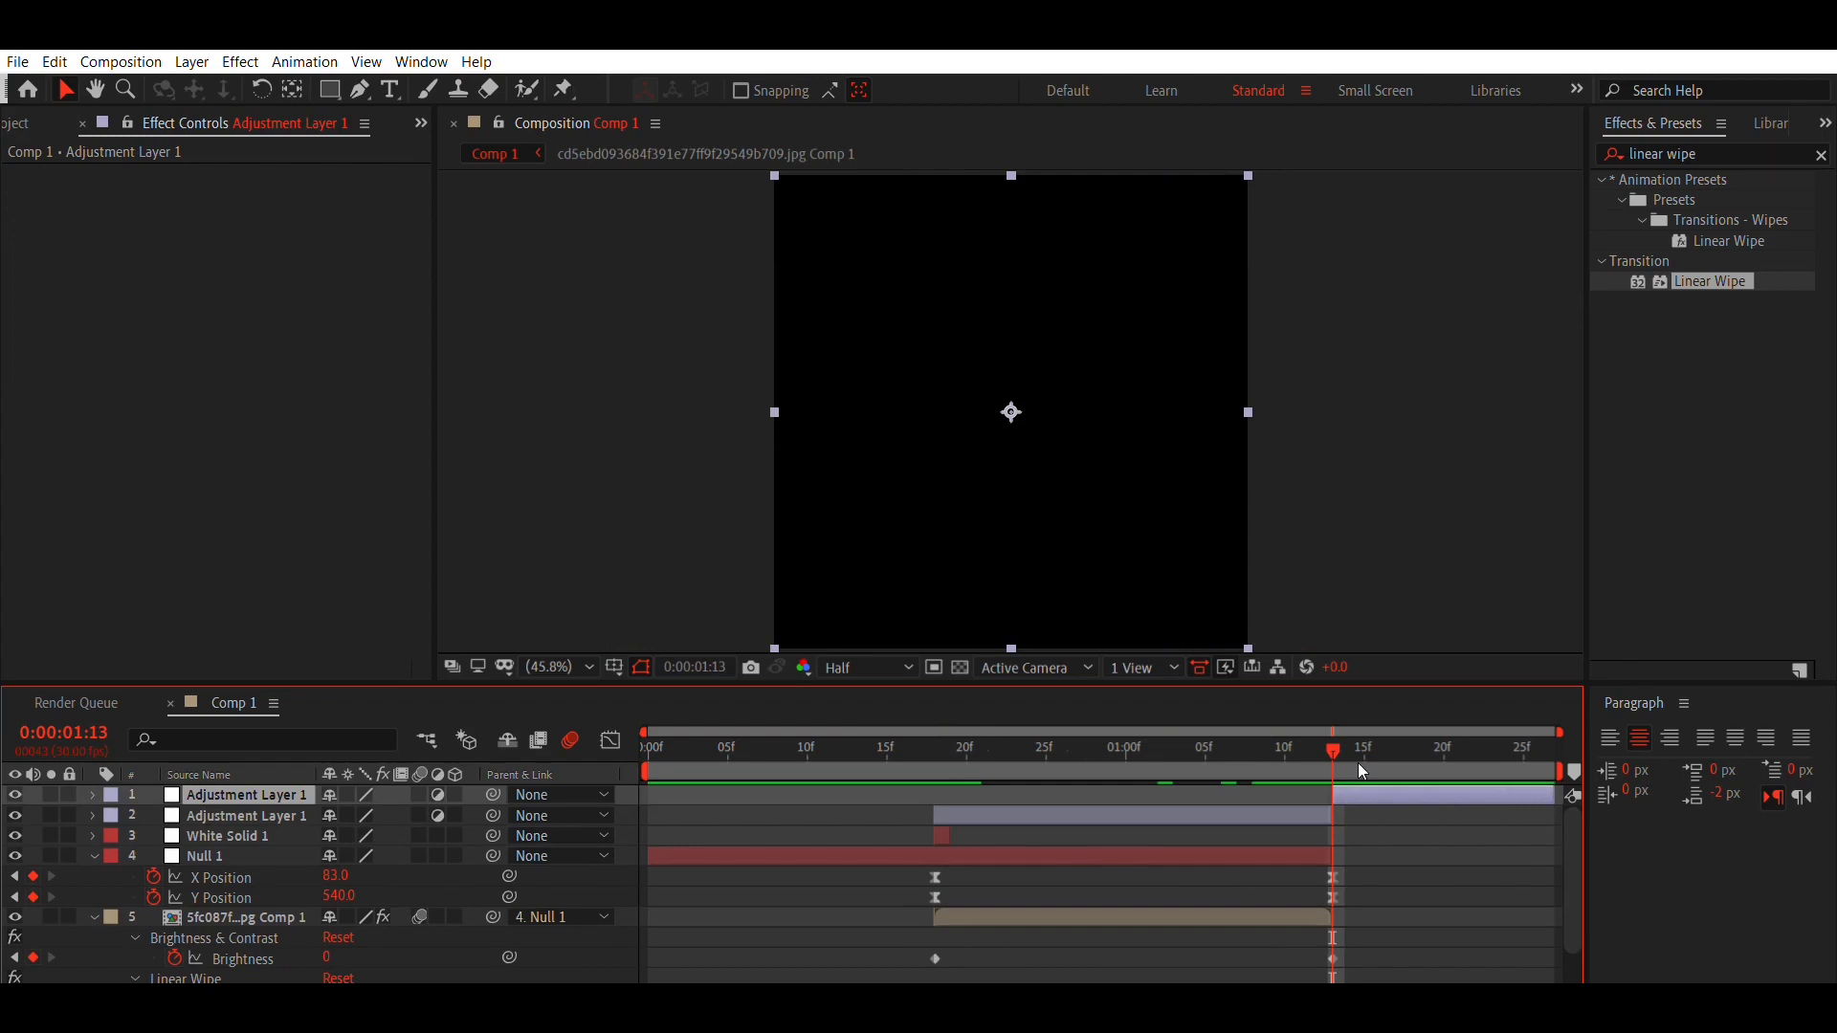
key("Delete")
Find the Wave Warp effect and apply it to the adjustment layer
left_click_drag(1343, 747, 1012, 768)
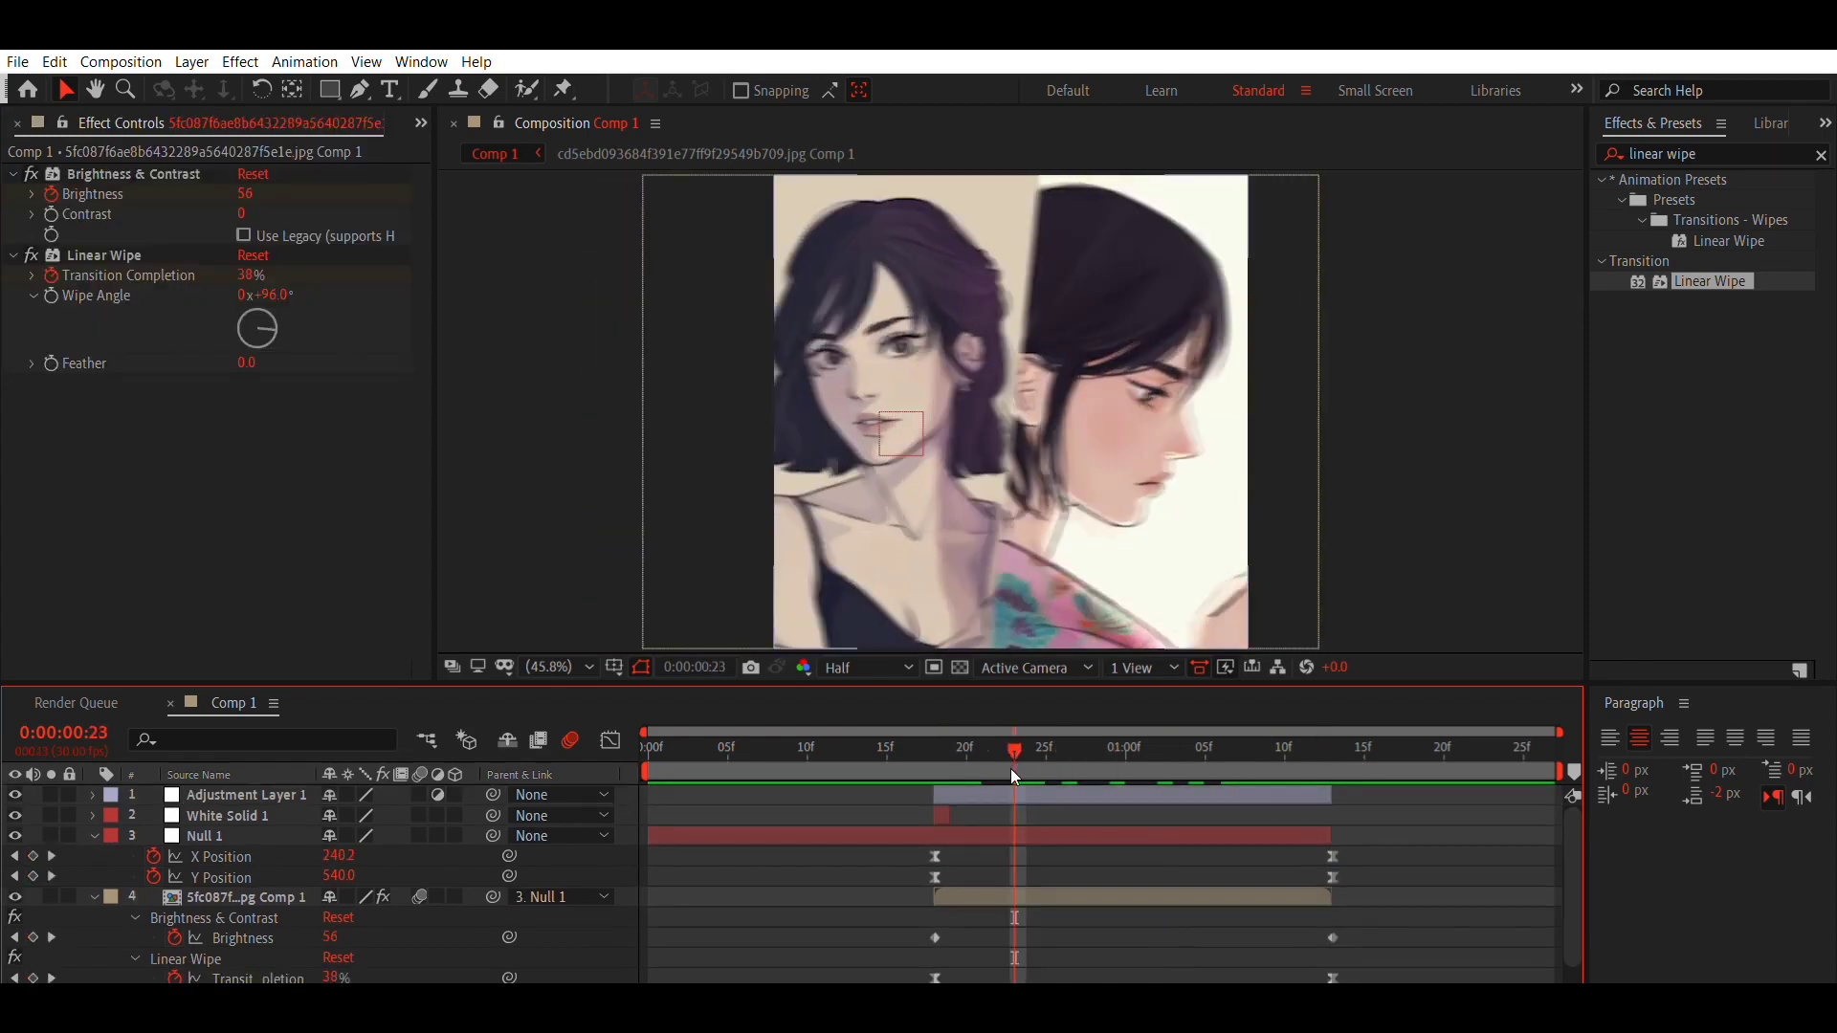
left_click(1014, 795)
left_click(1820, 152)
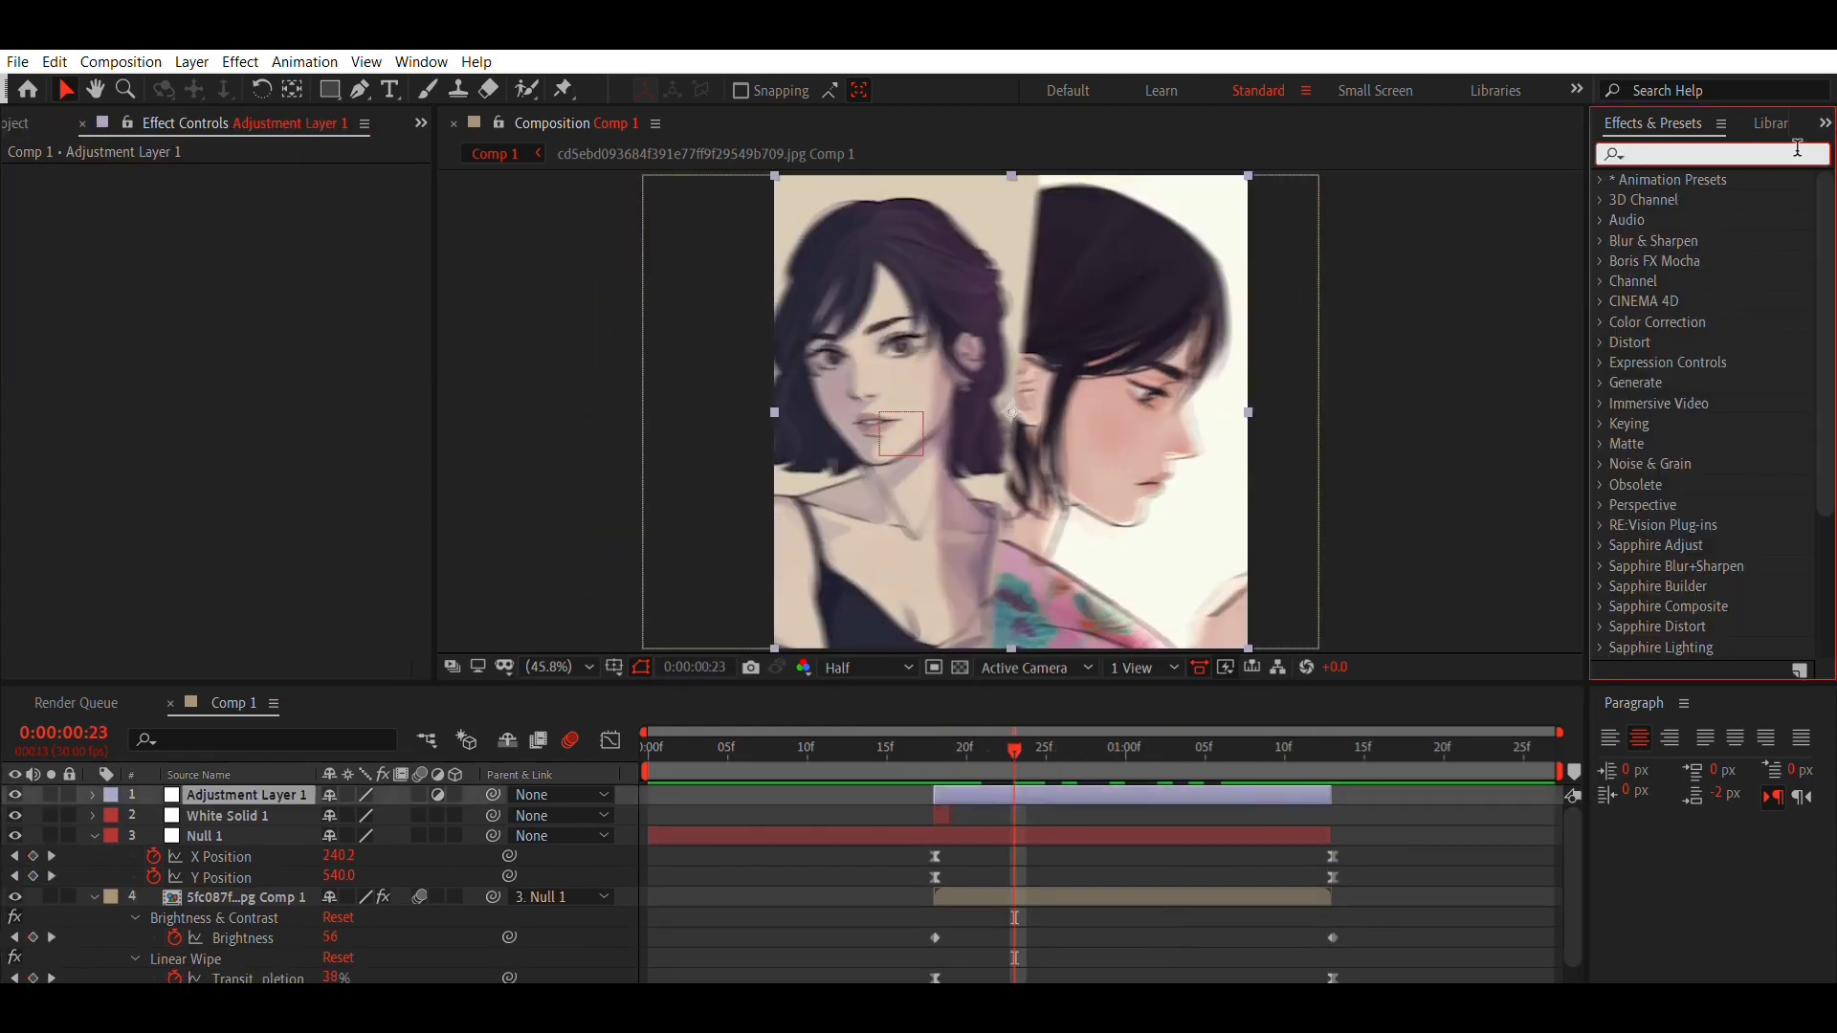
type("wave")
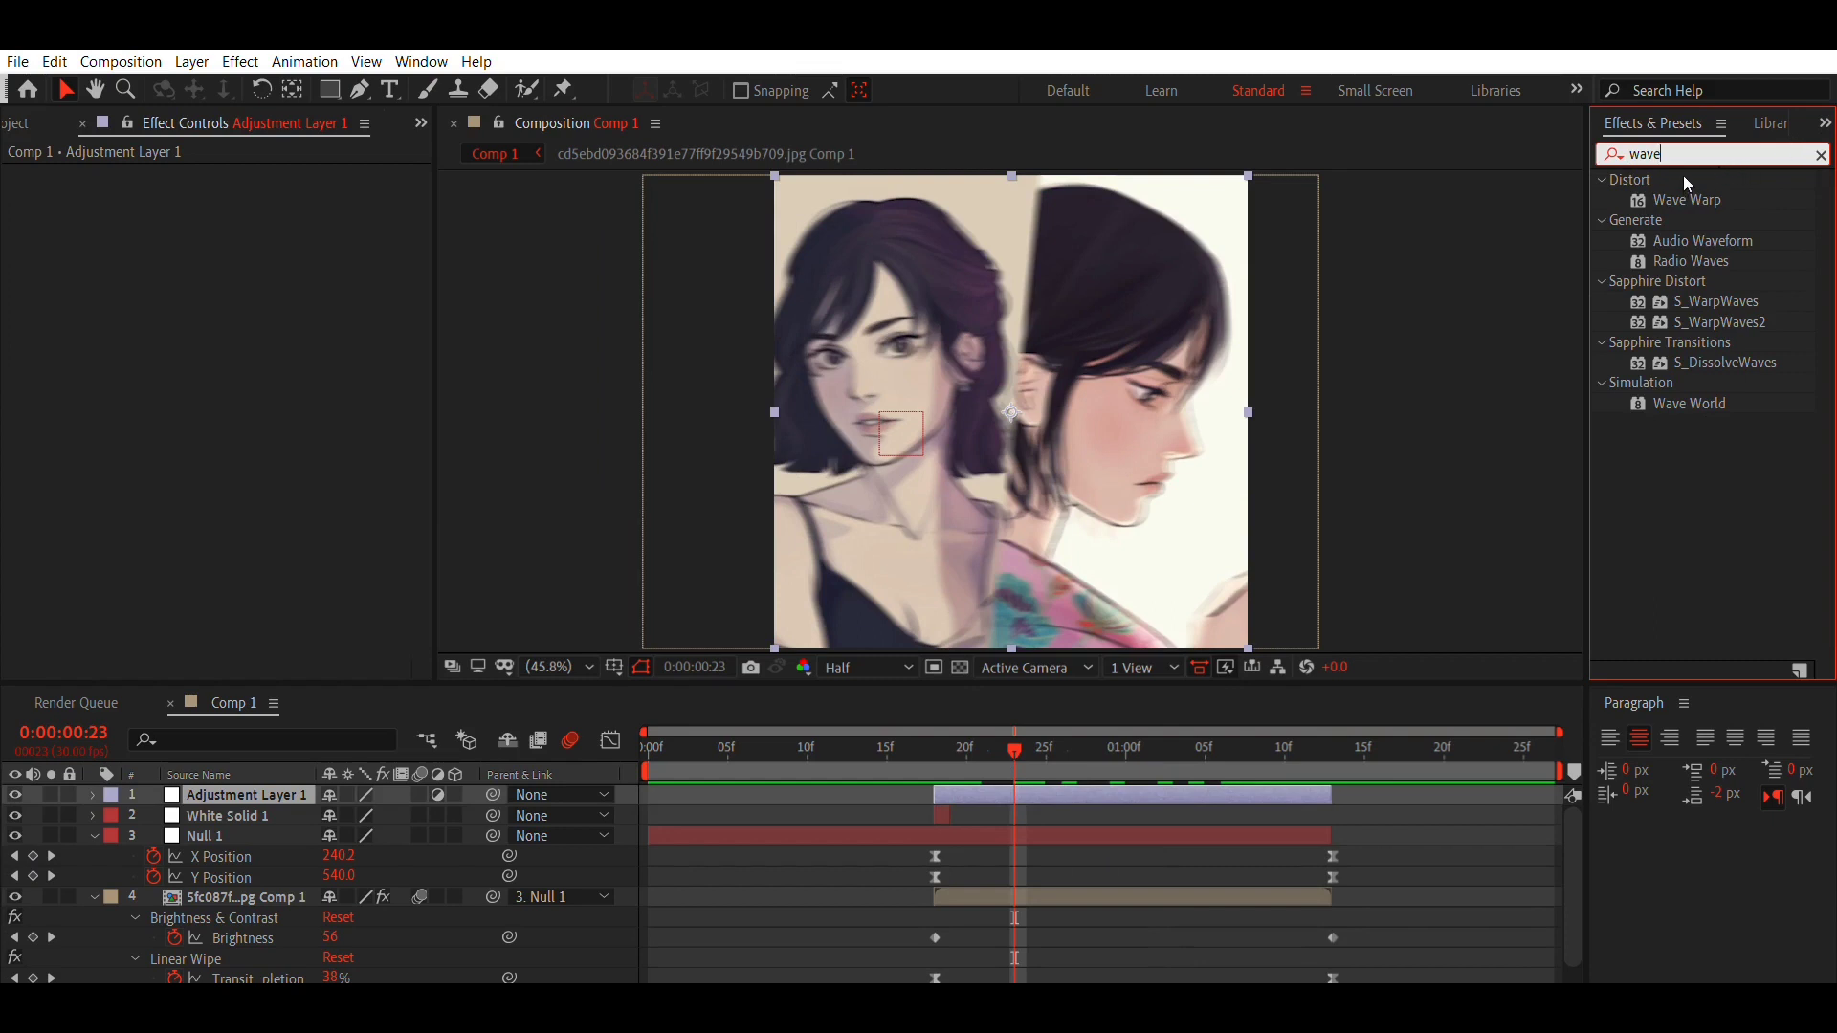
left_click_drag(1688, 200, 932, 754)
Set Wave Warp's Direction to 0°, Wave Height to 214 and Wave Type to Smooth Noise
left_click(949, 756)
left_click(278, 247)
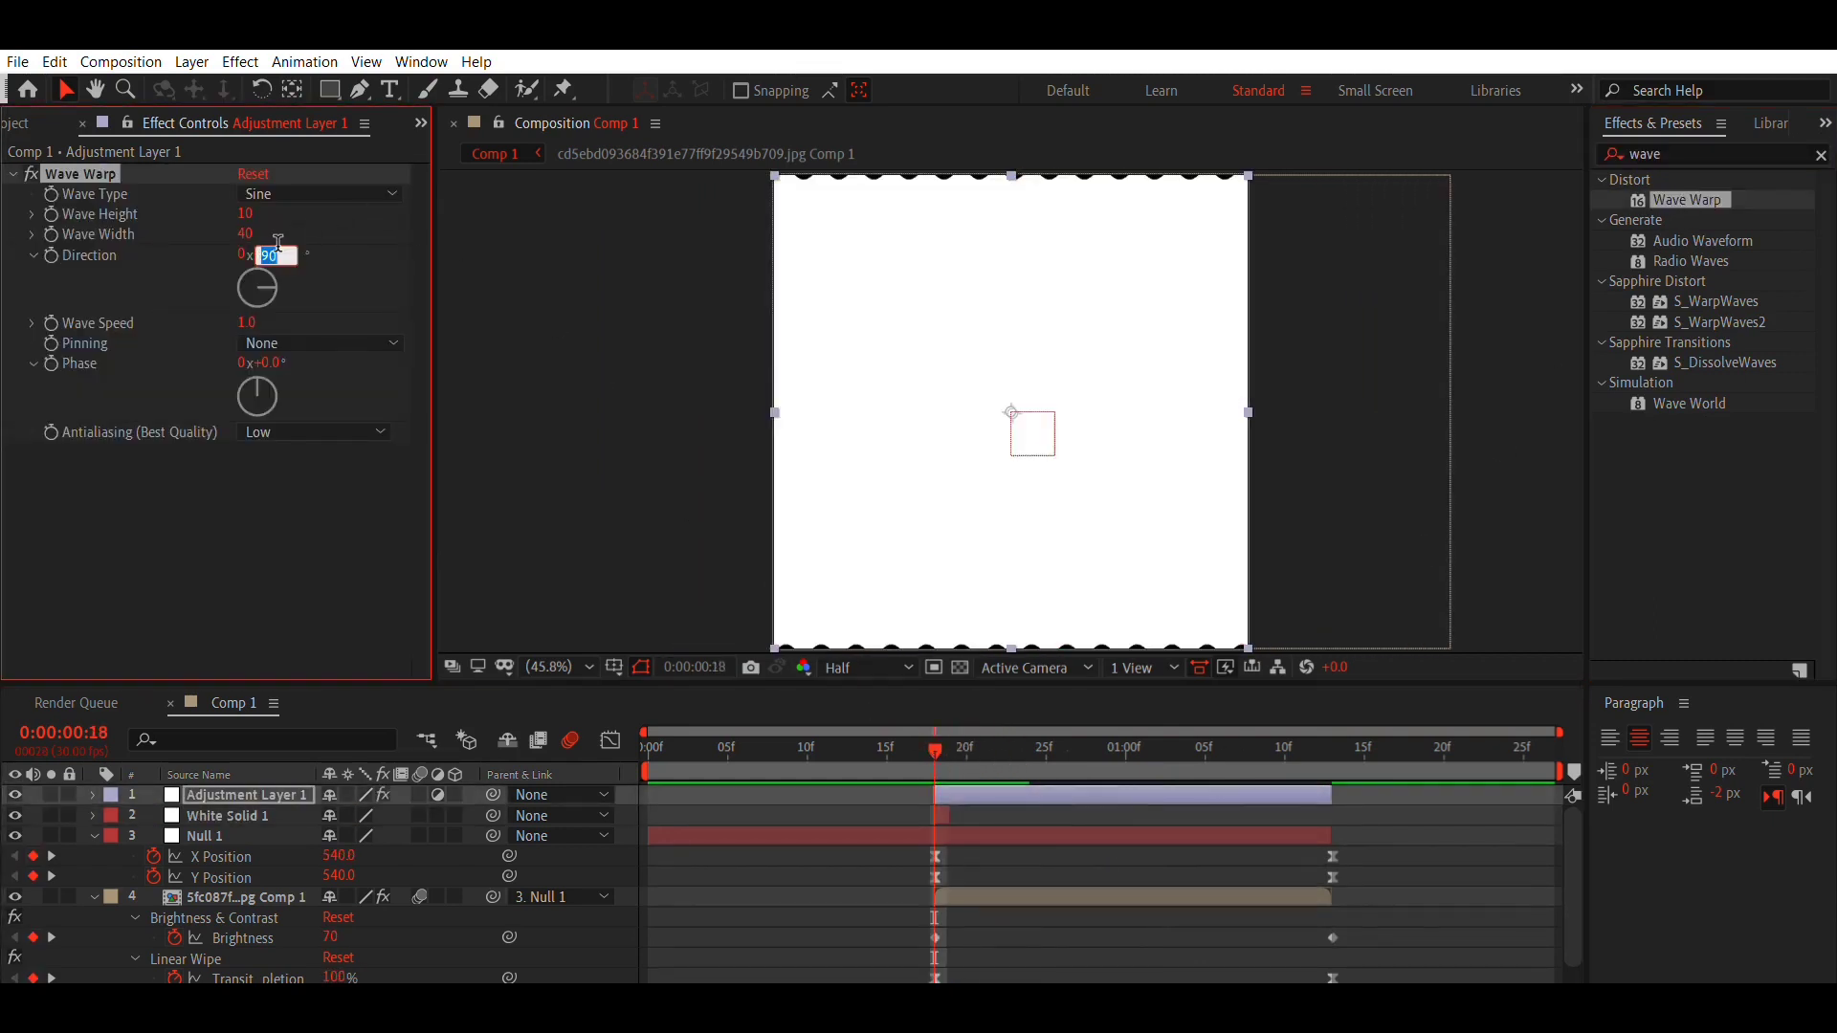
type("0")
key("Return")
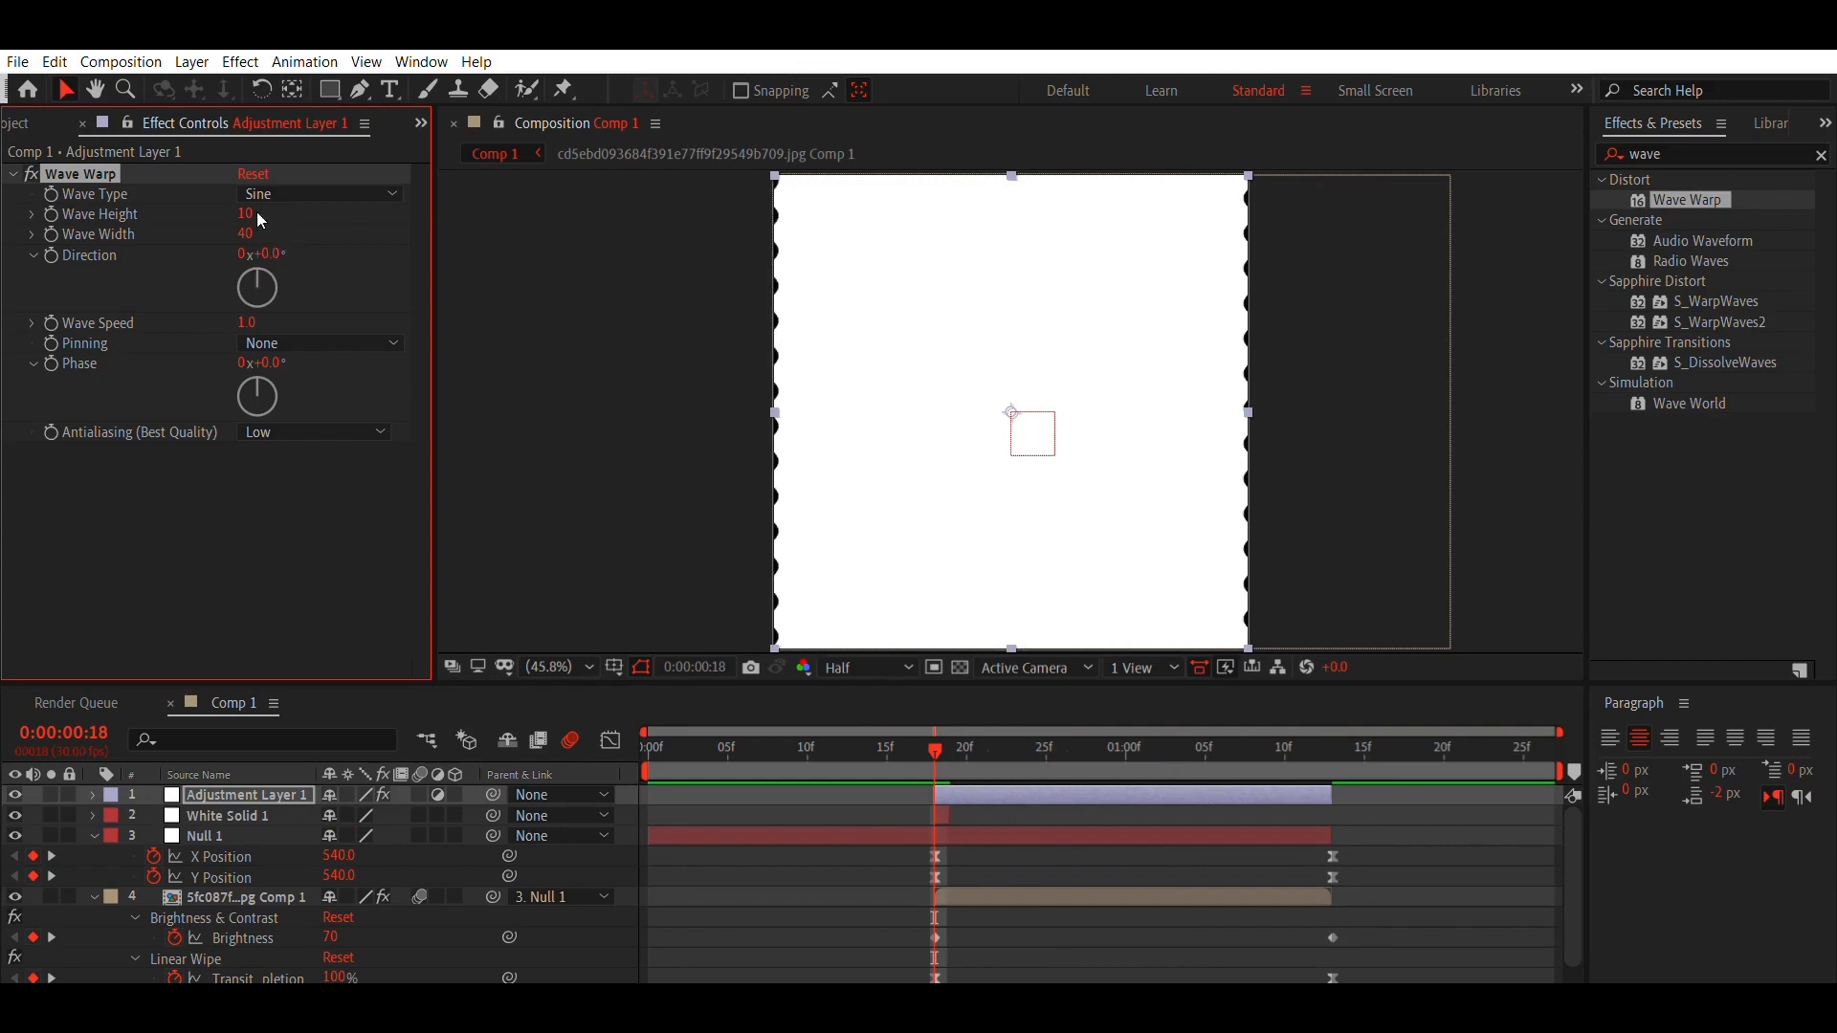
mouse_move(252, 210)
left_mouse_down()
mouse_move(315, 287)
mouse_move(911, 785)
mouse_move(980, 748)
mouse_move(1046, 748)
left_mouse_up()
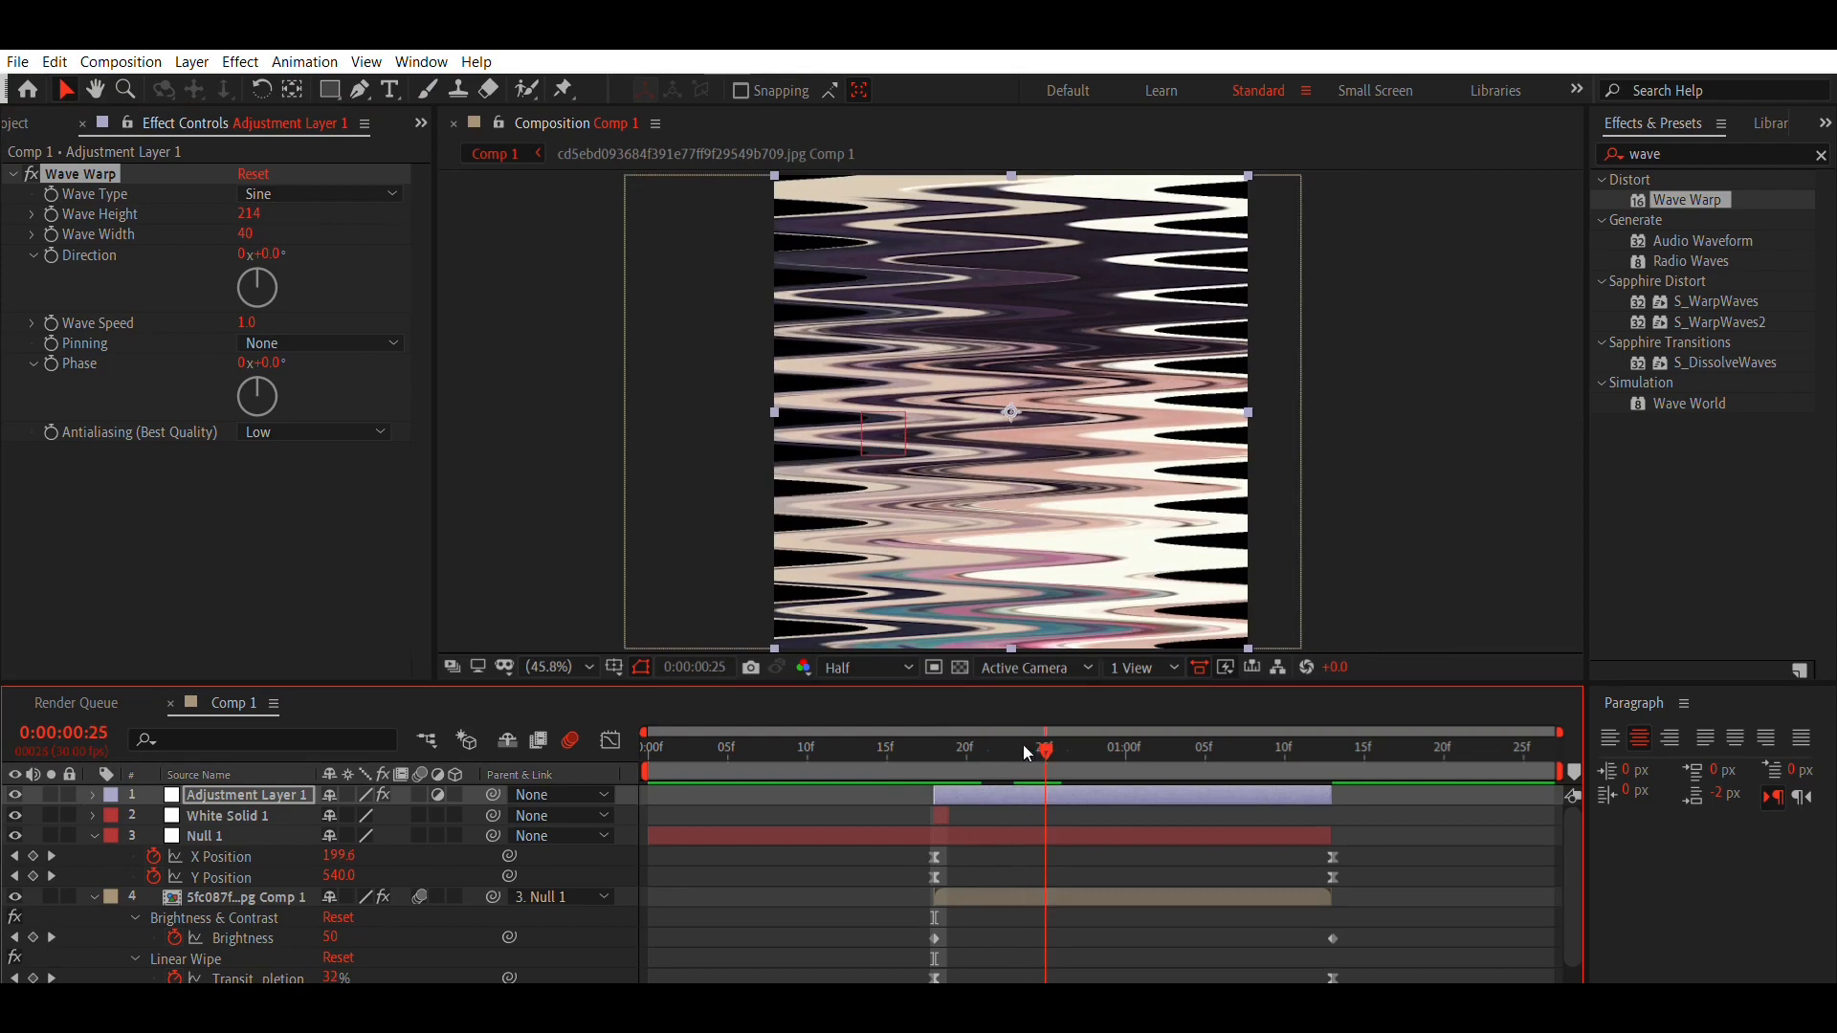
left_click(332, 204)
left_click(296, 377)
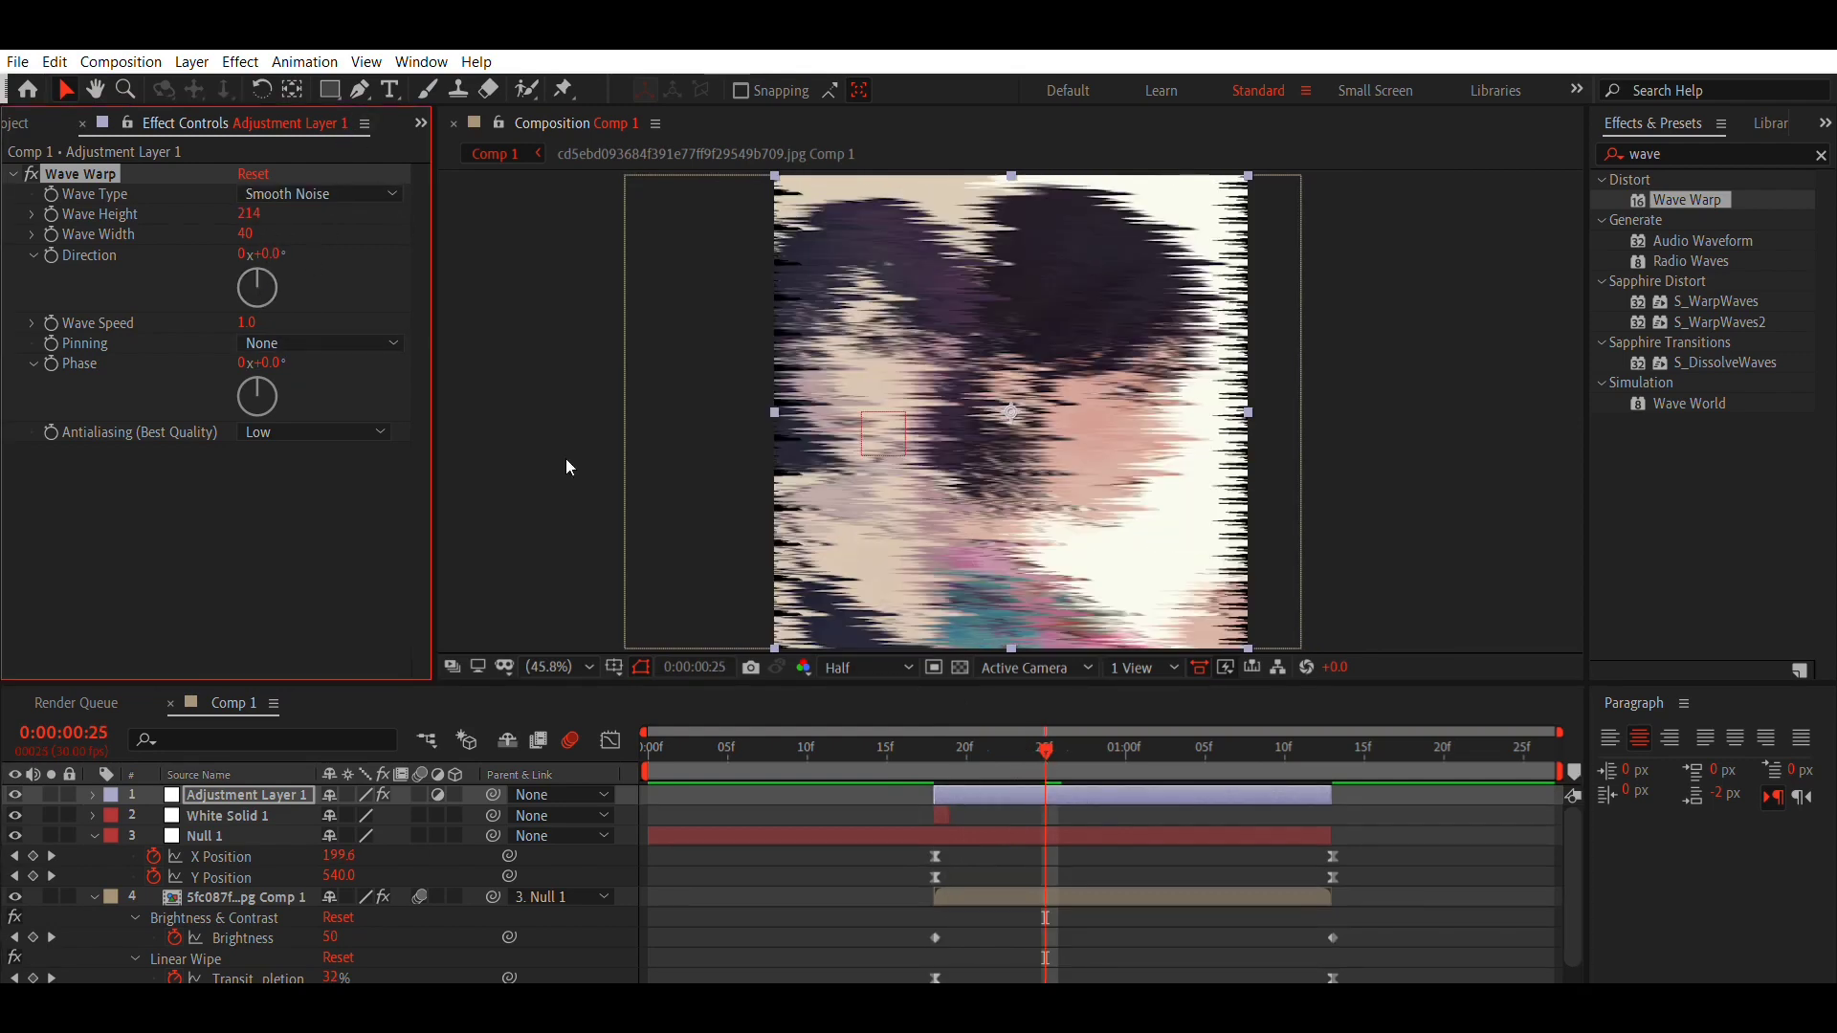
Keyframe the adjustment layer's Wave Height at 214 at 0:00:00:18 and at 0 at the layer's end, 0:00:01:13
left_click_drag(1028, 753, 940, 759)
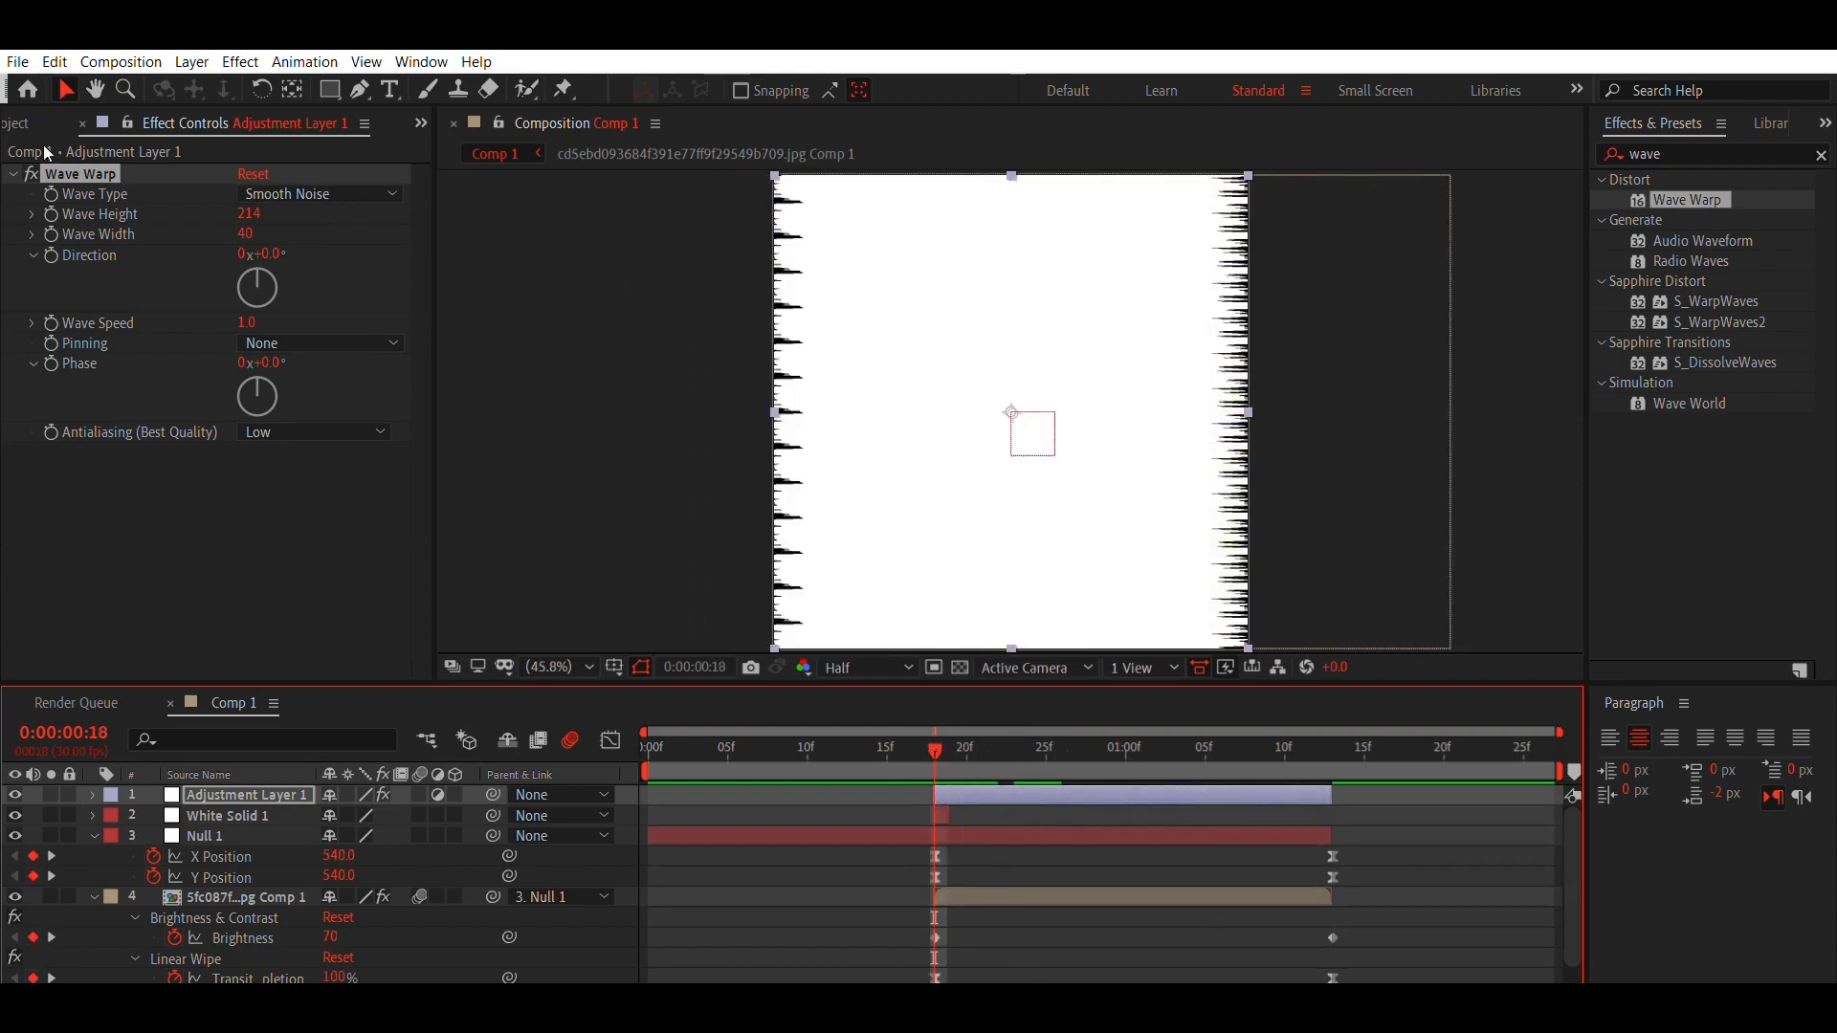
left_click(54, 197)
key("u")
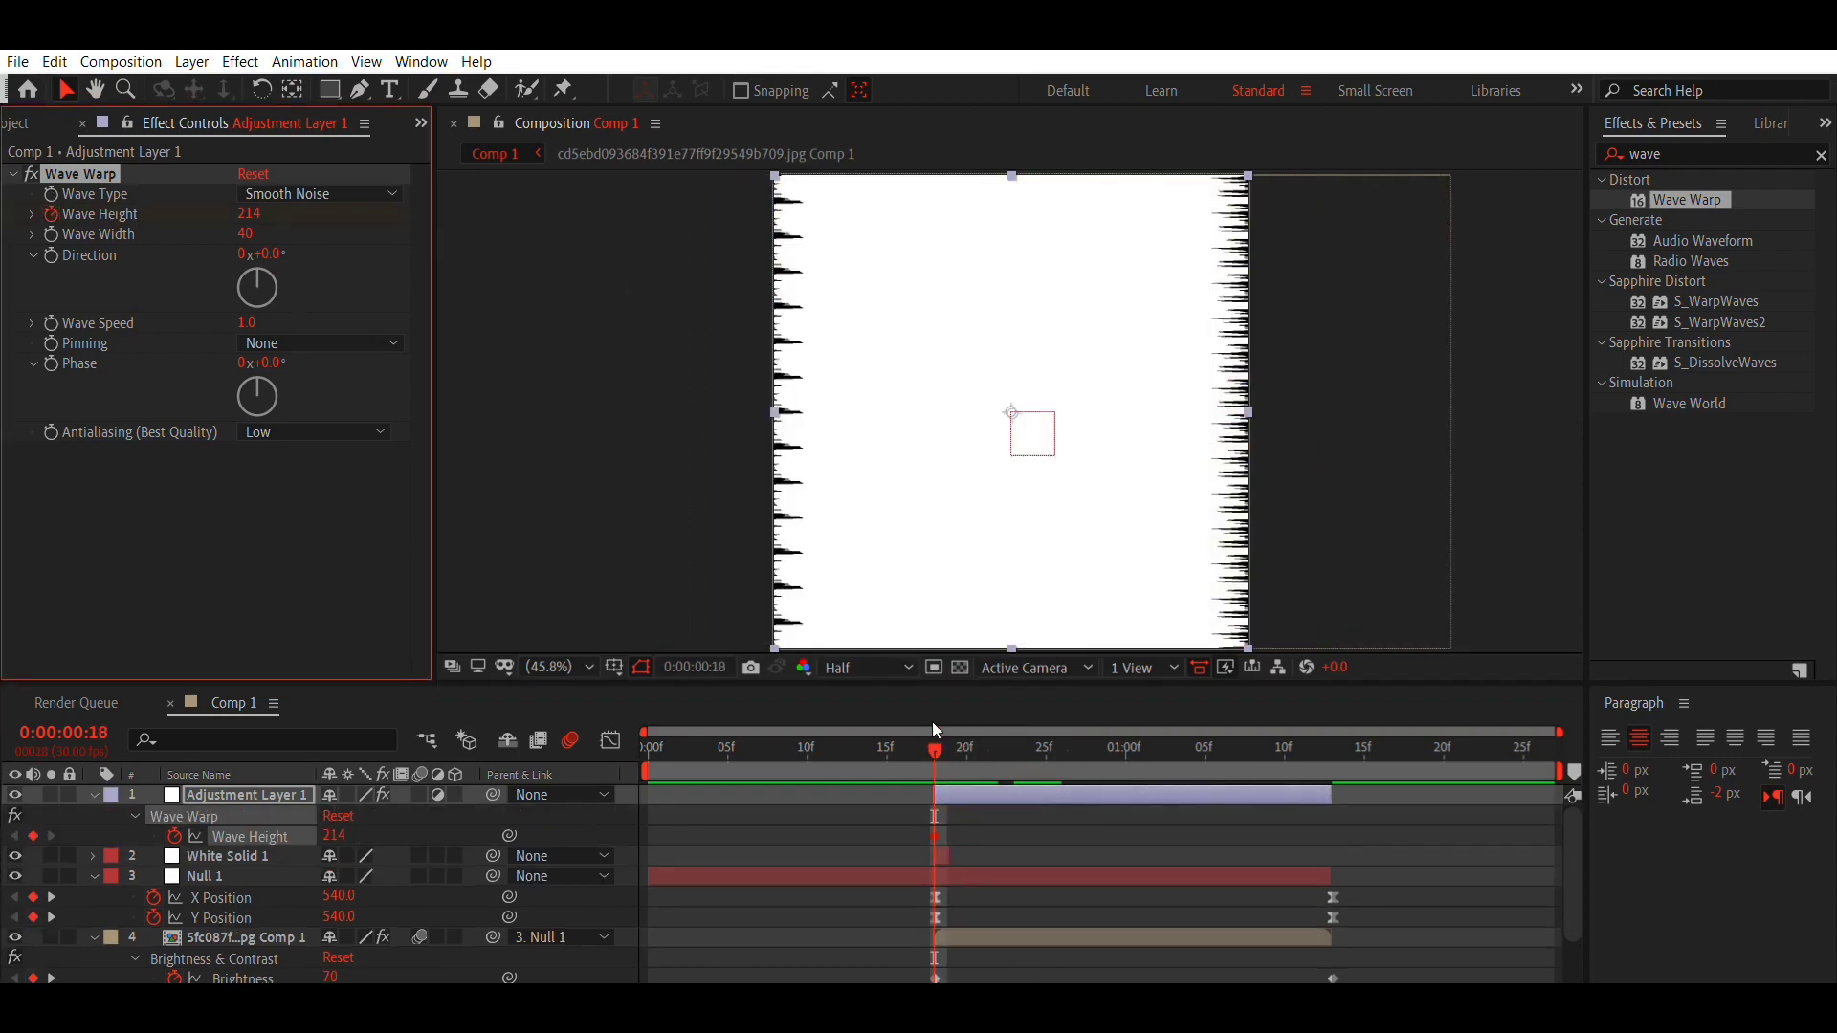
left_click_drag(932, 723, 1332, 836)
left_click(249, 213)
type("0")
key("Return")
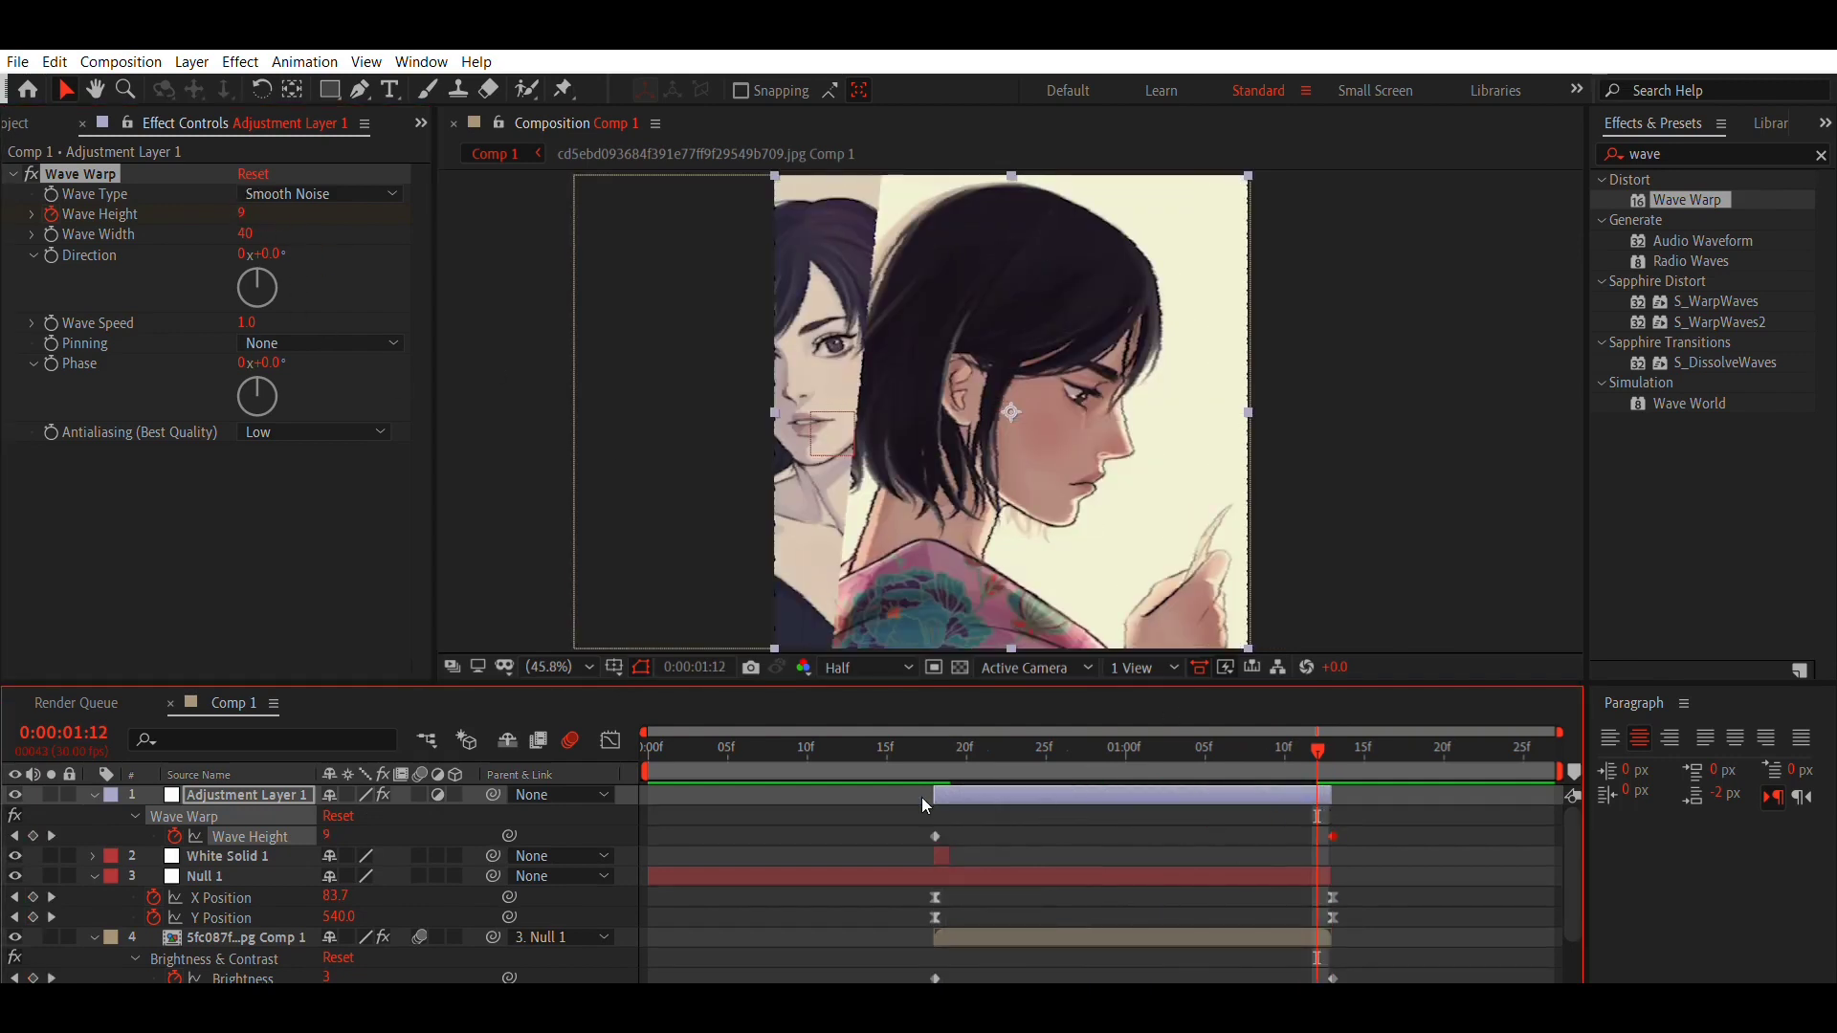
Easy-ease both Wave Height keyframes and reshape their curve into a steep initial drop with a long, gradual ease-out
left_click_drag(902, 829, 1363, 840)
key("space")
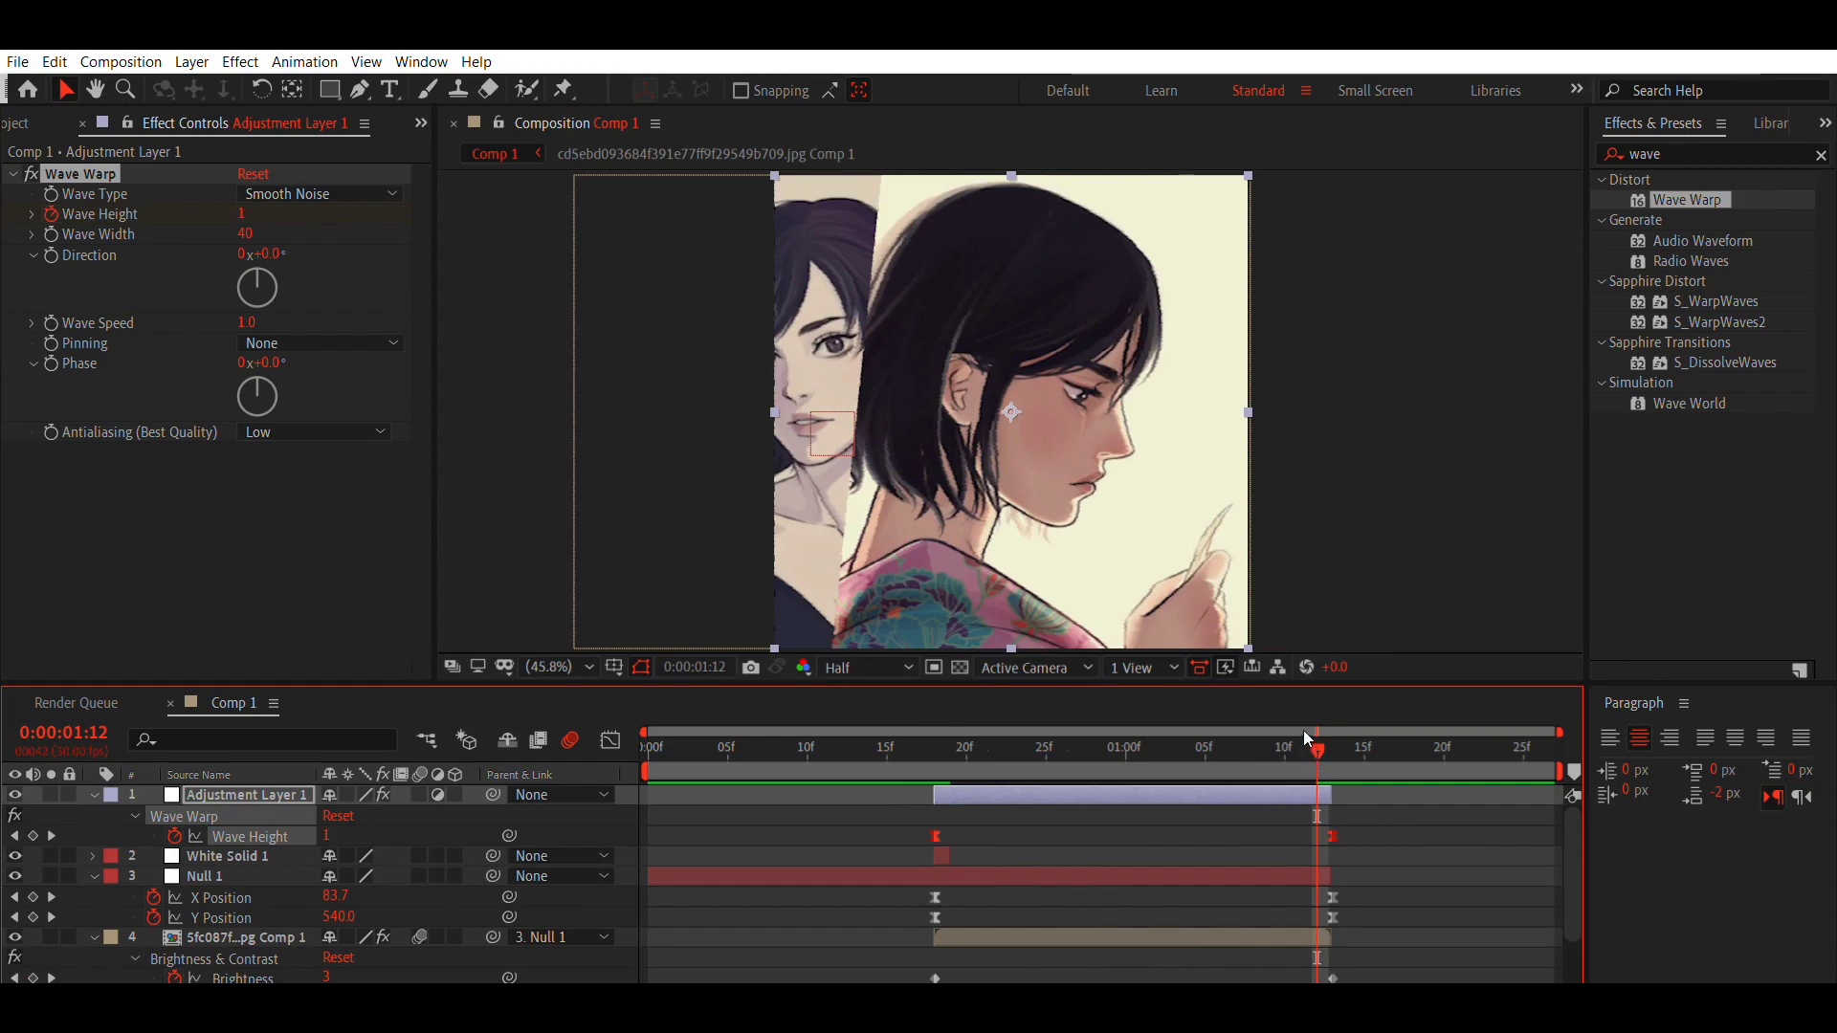
left_click(612, 738)
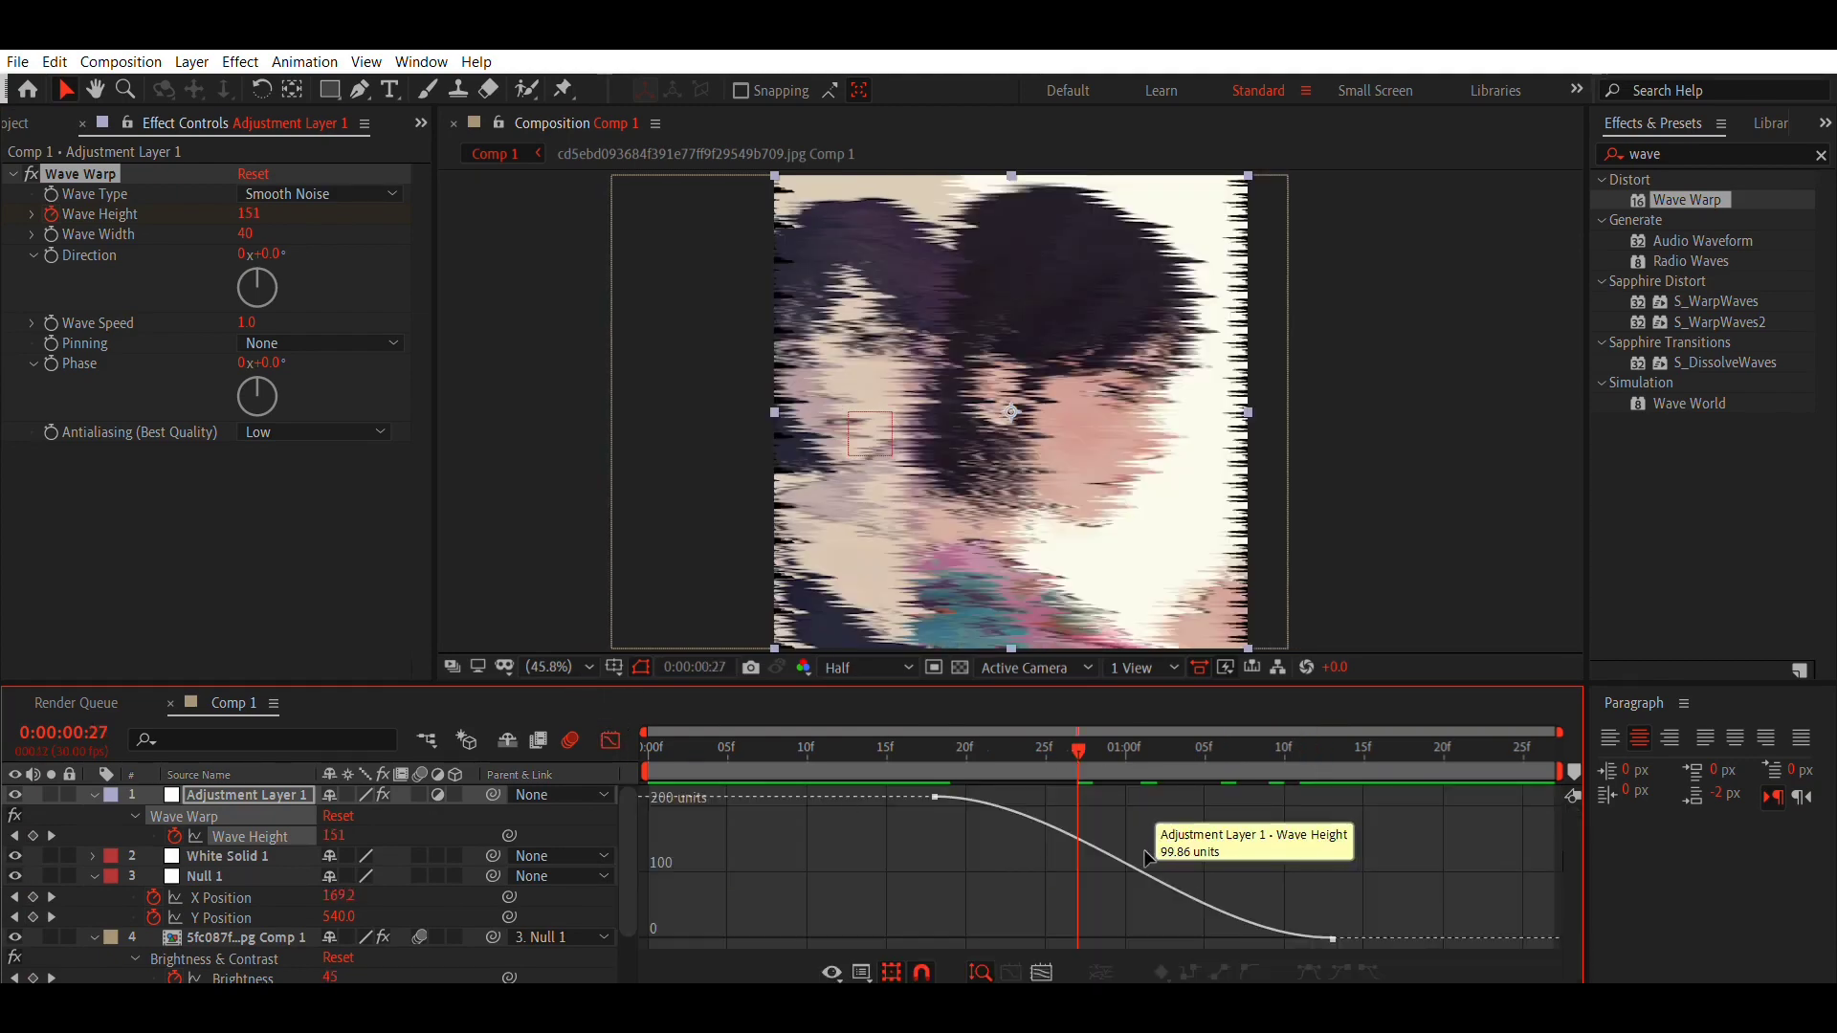
left_click(1136, 870)
left_click_drag(1066, 797, 893, 890)
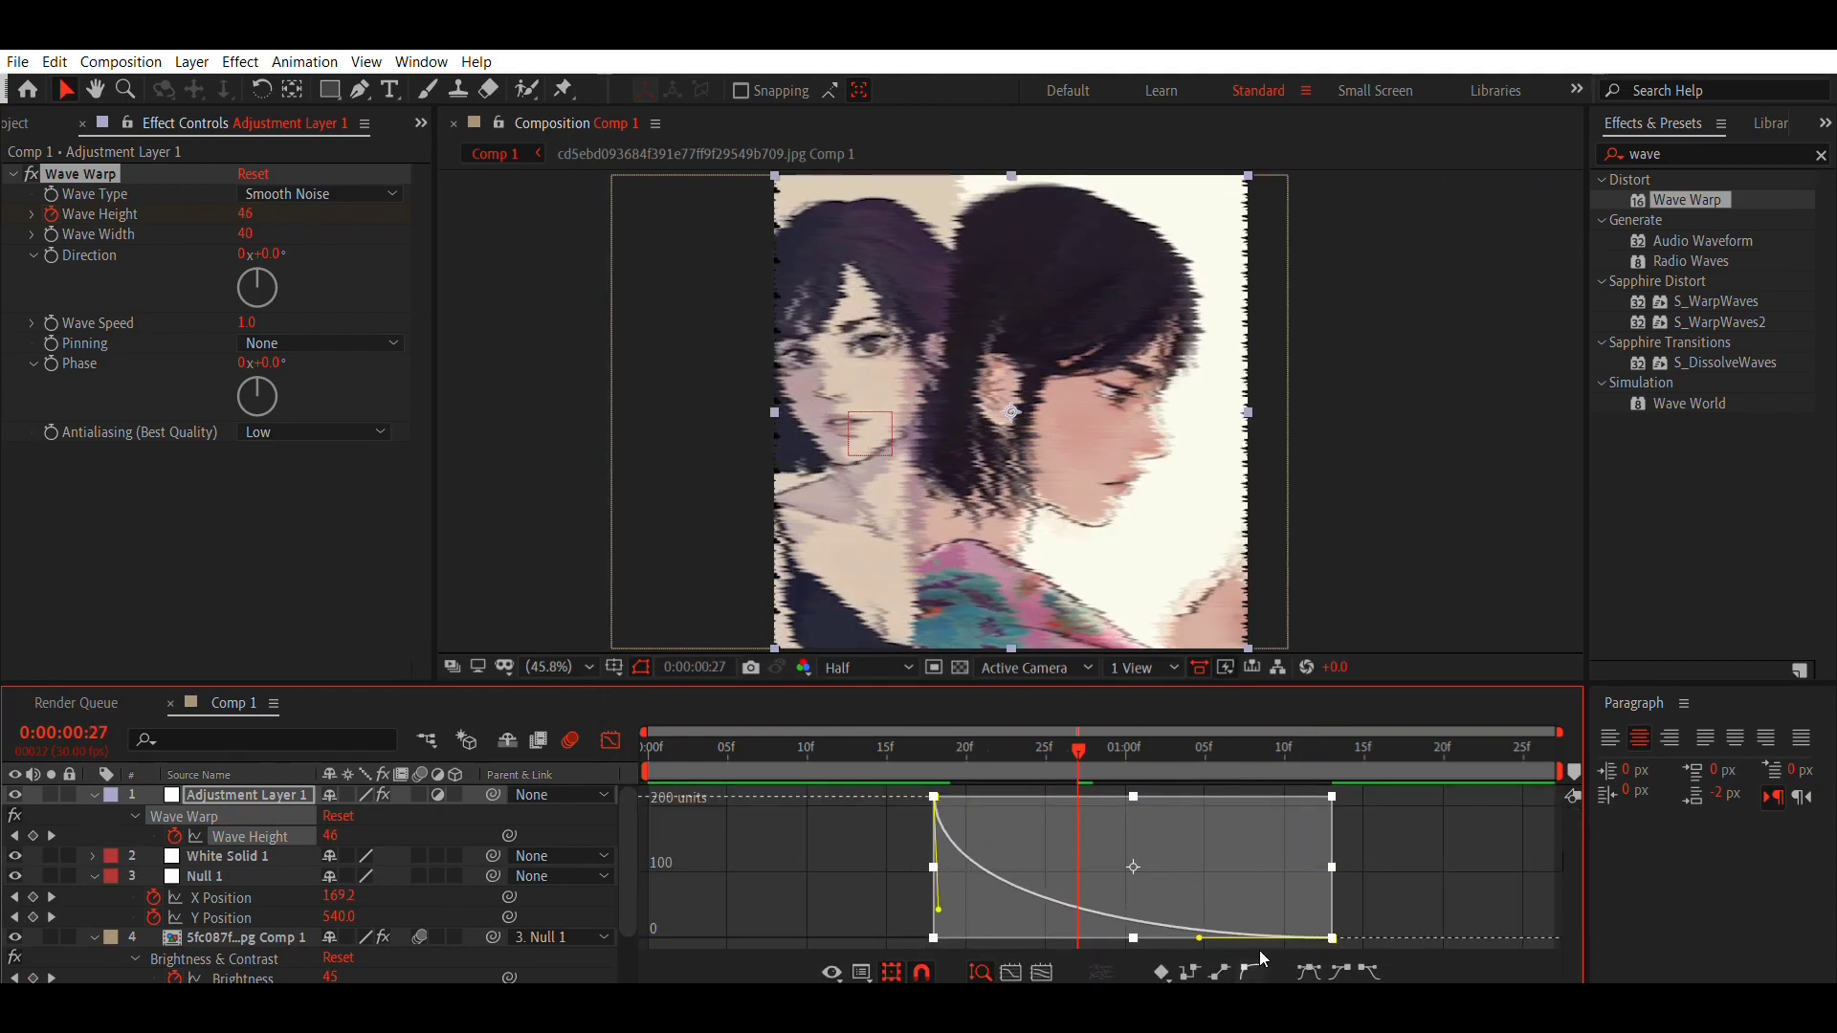
left_click_drag(1200, 938, 1007, 937)
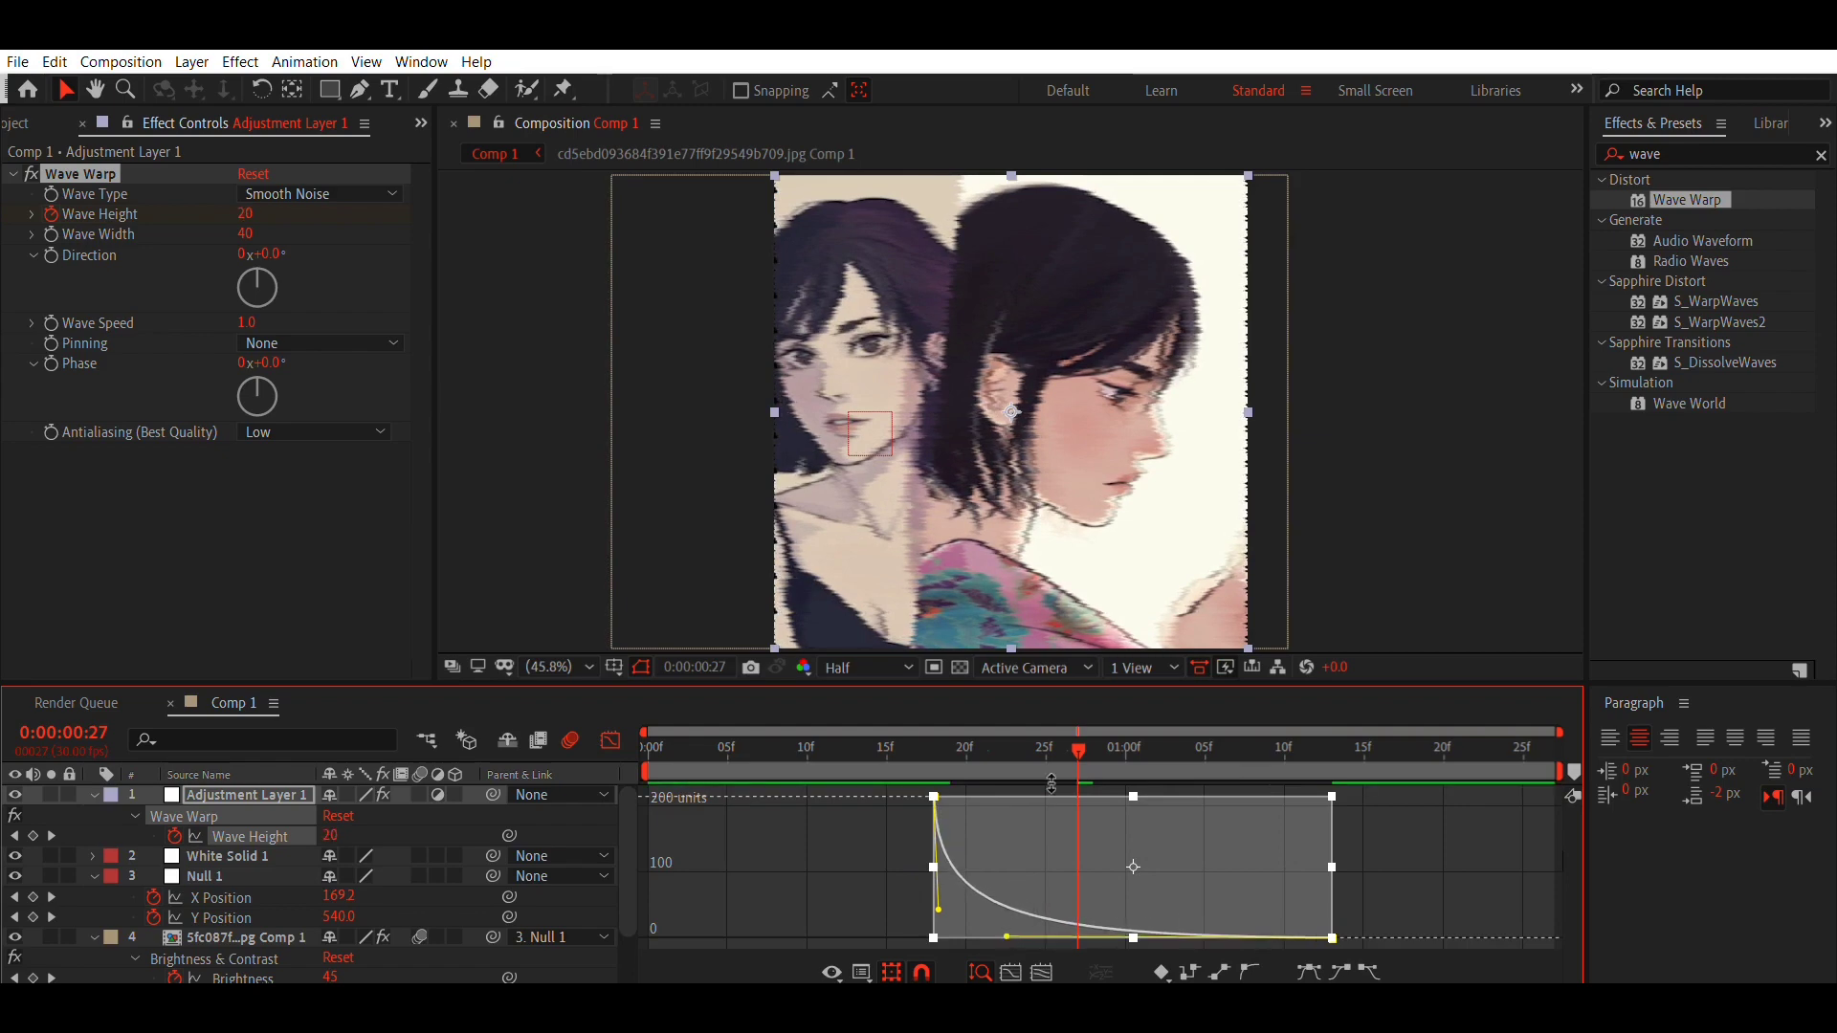
Preview the transition with the wave distortion from near the start, return to the keyframe view and clear the selection
left_click_drag(1033, 752, 675, 758)
key("space")
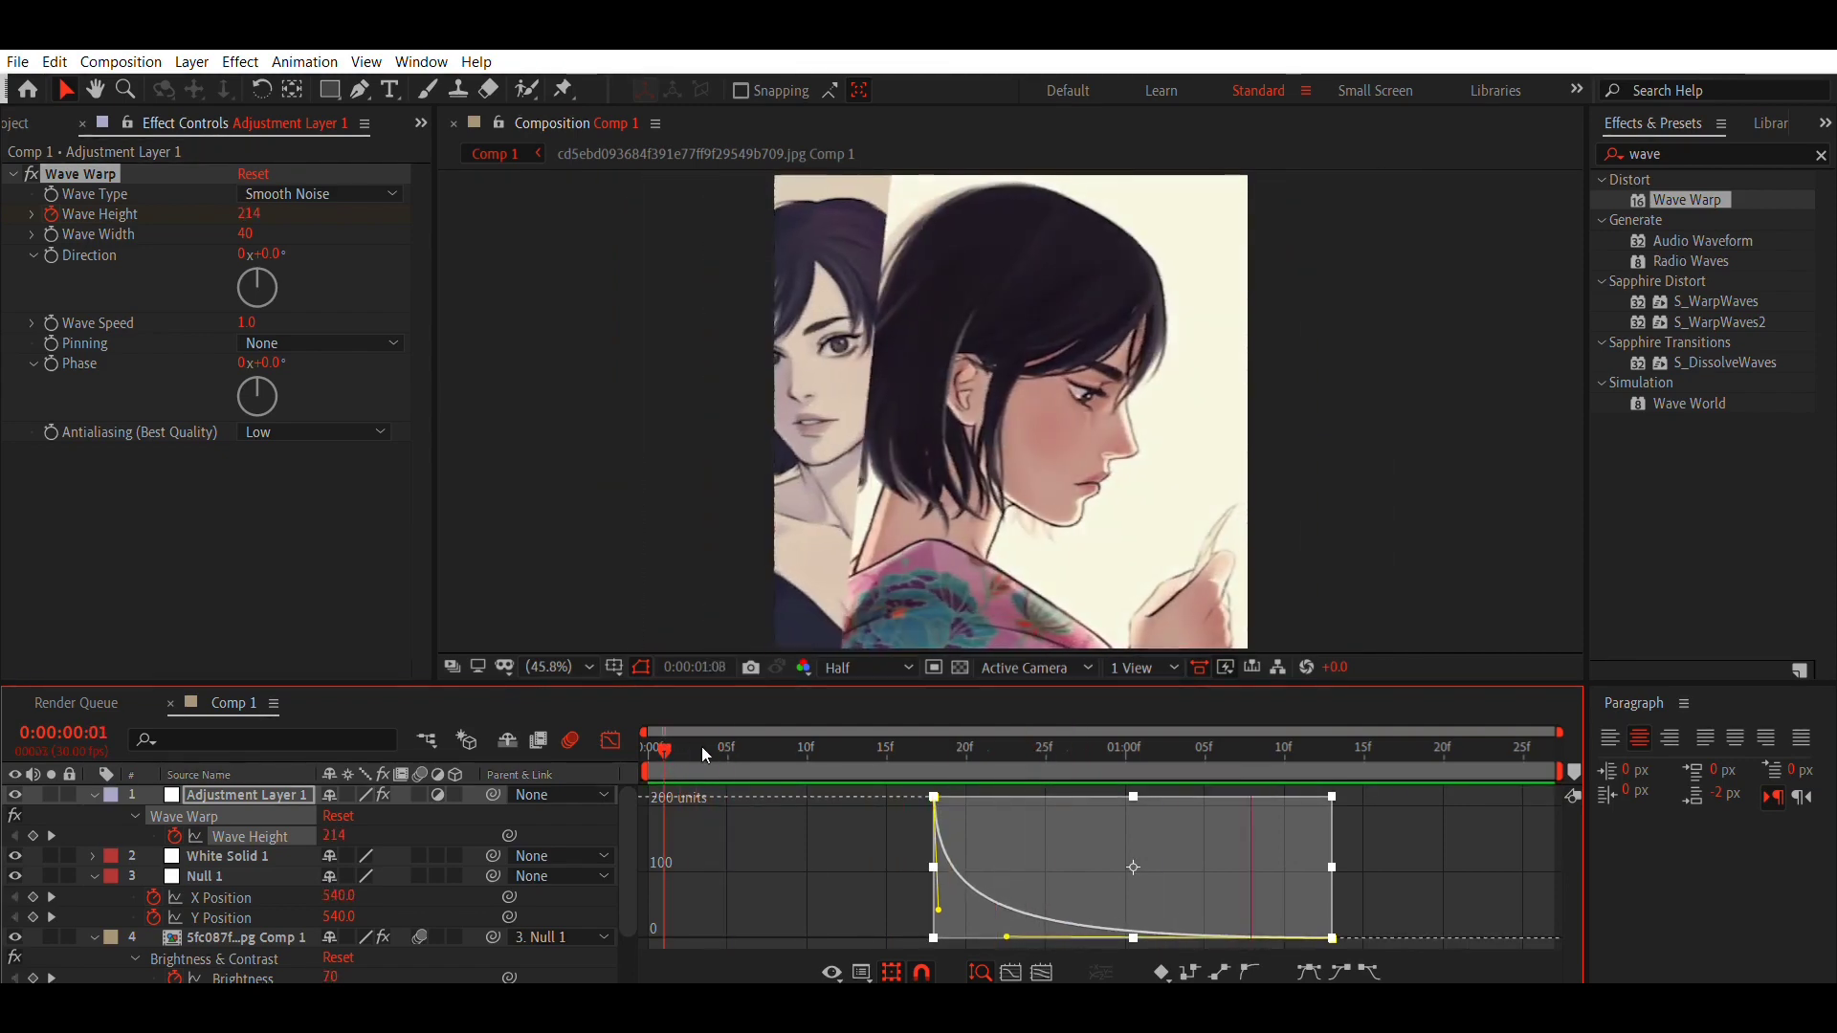
left_click(611, 741)
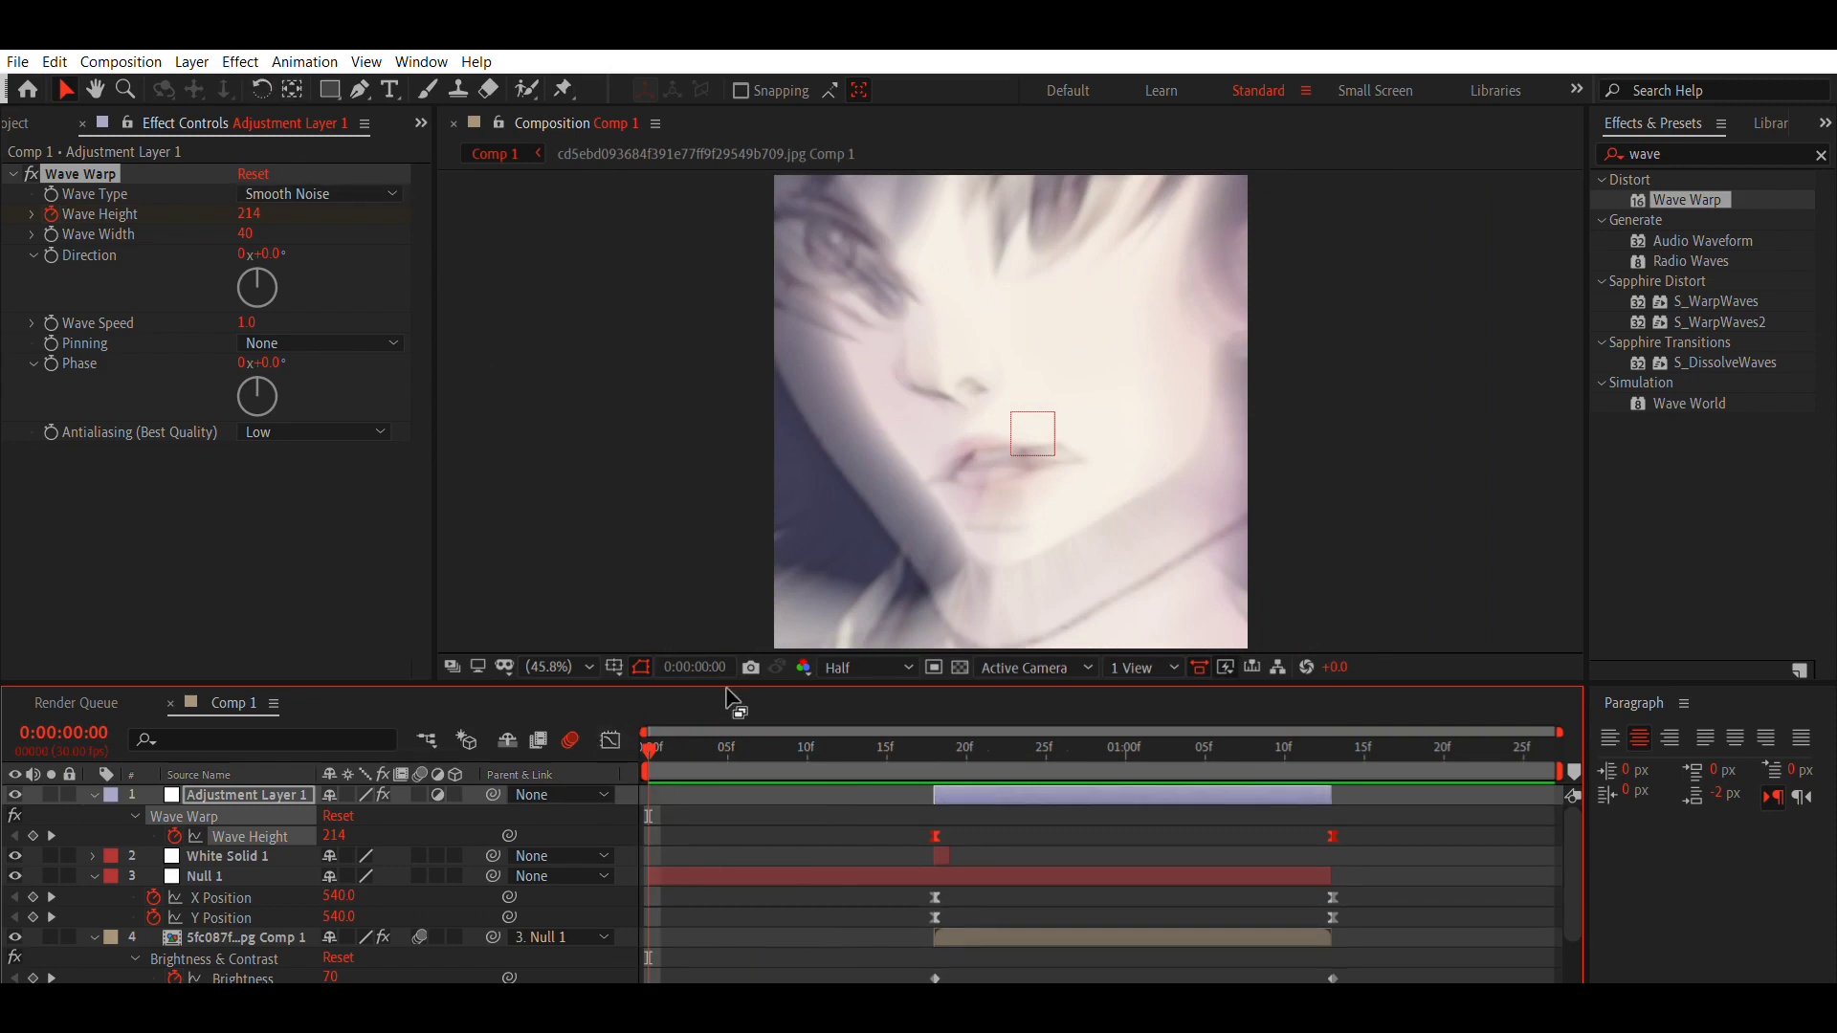
left_click(812, 796)
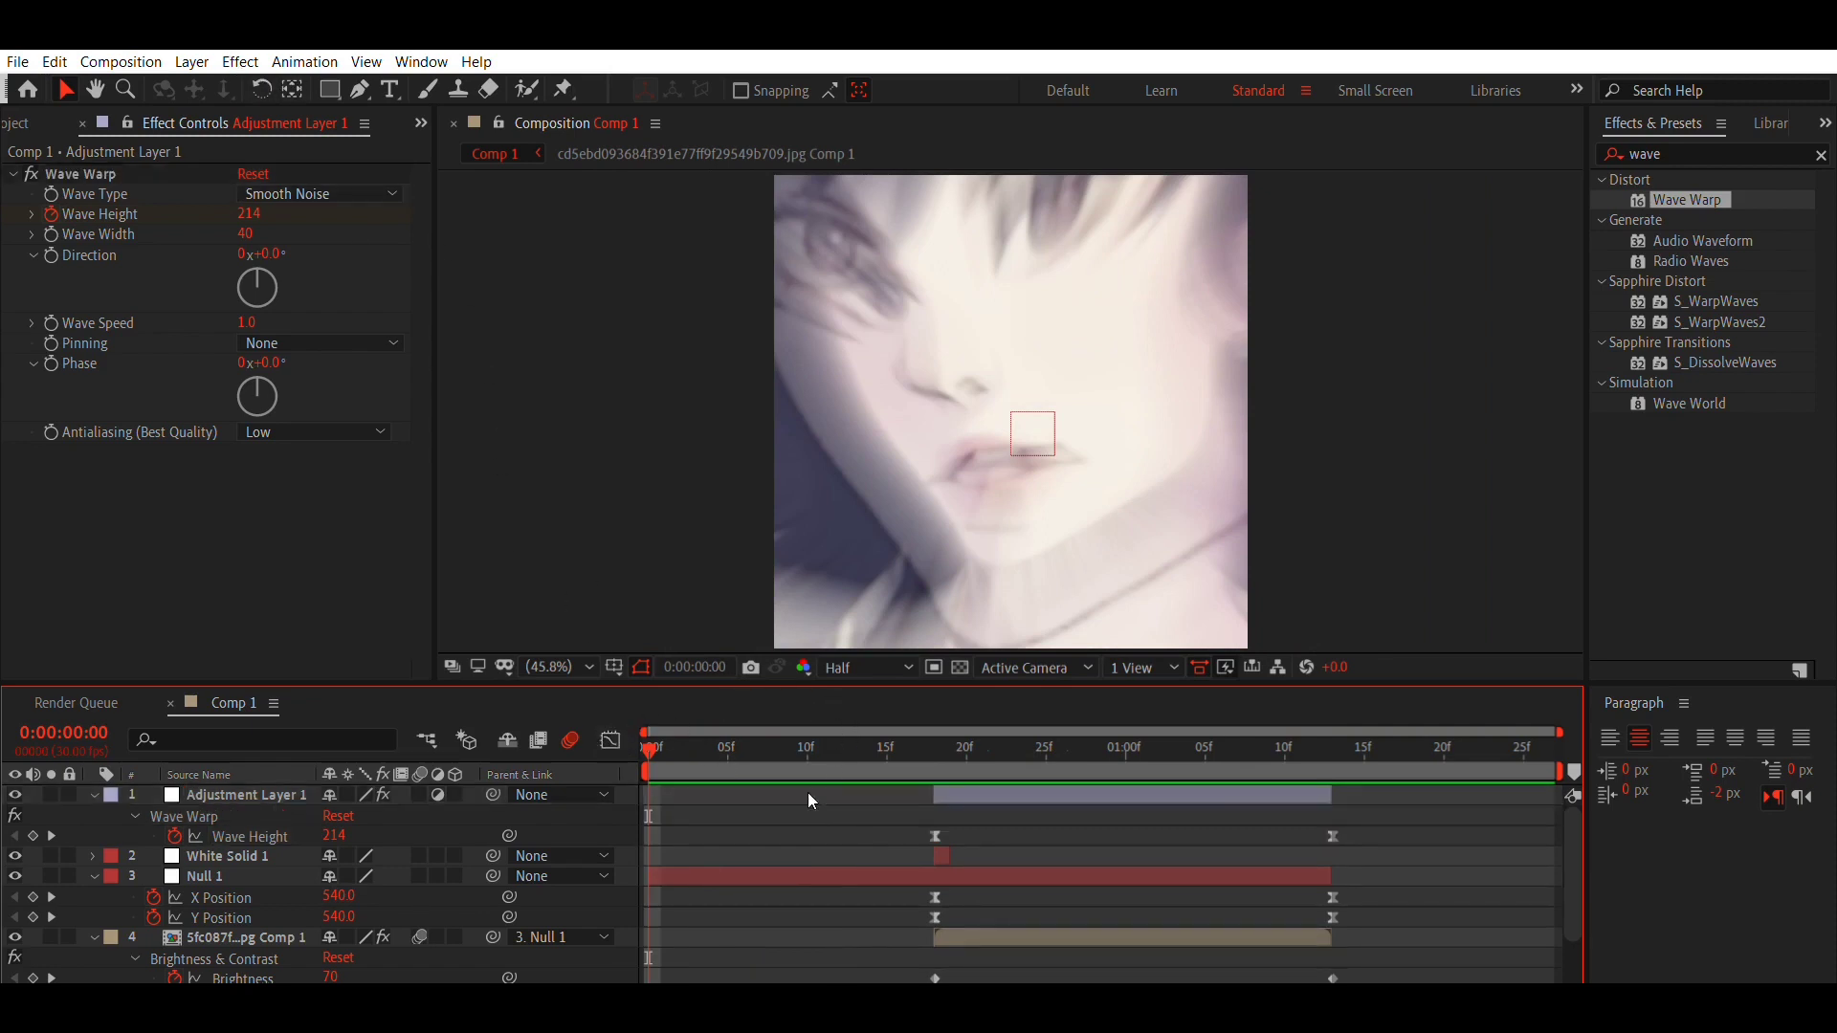
Add a black solid as the top layer and remove its part after 0:00:00:18
key("ctrl+y")
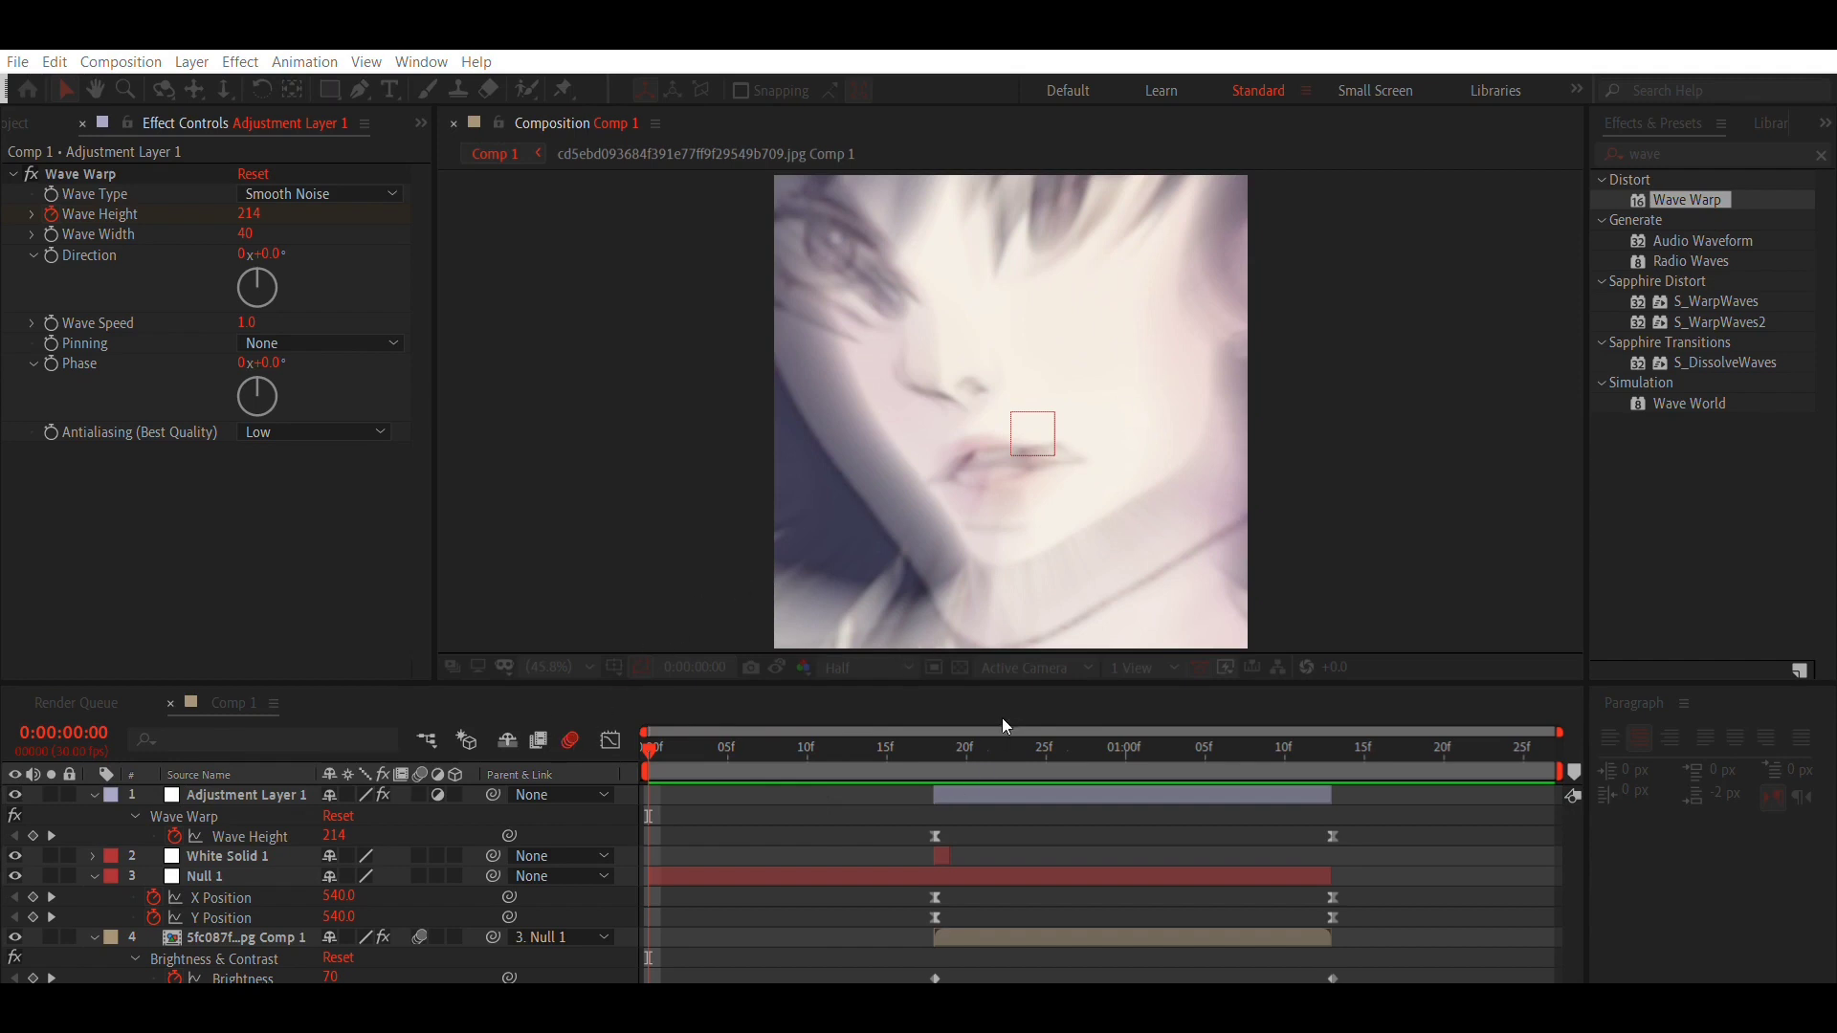
key("Return")
left_click_drag(657, 739, 941, 778)
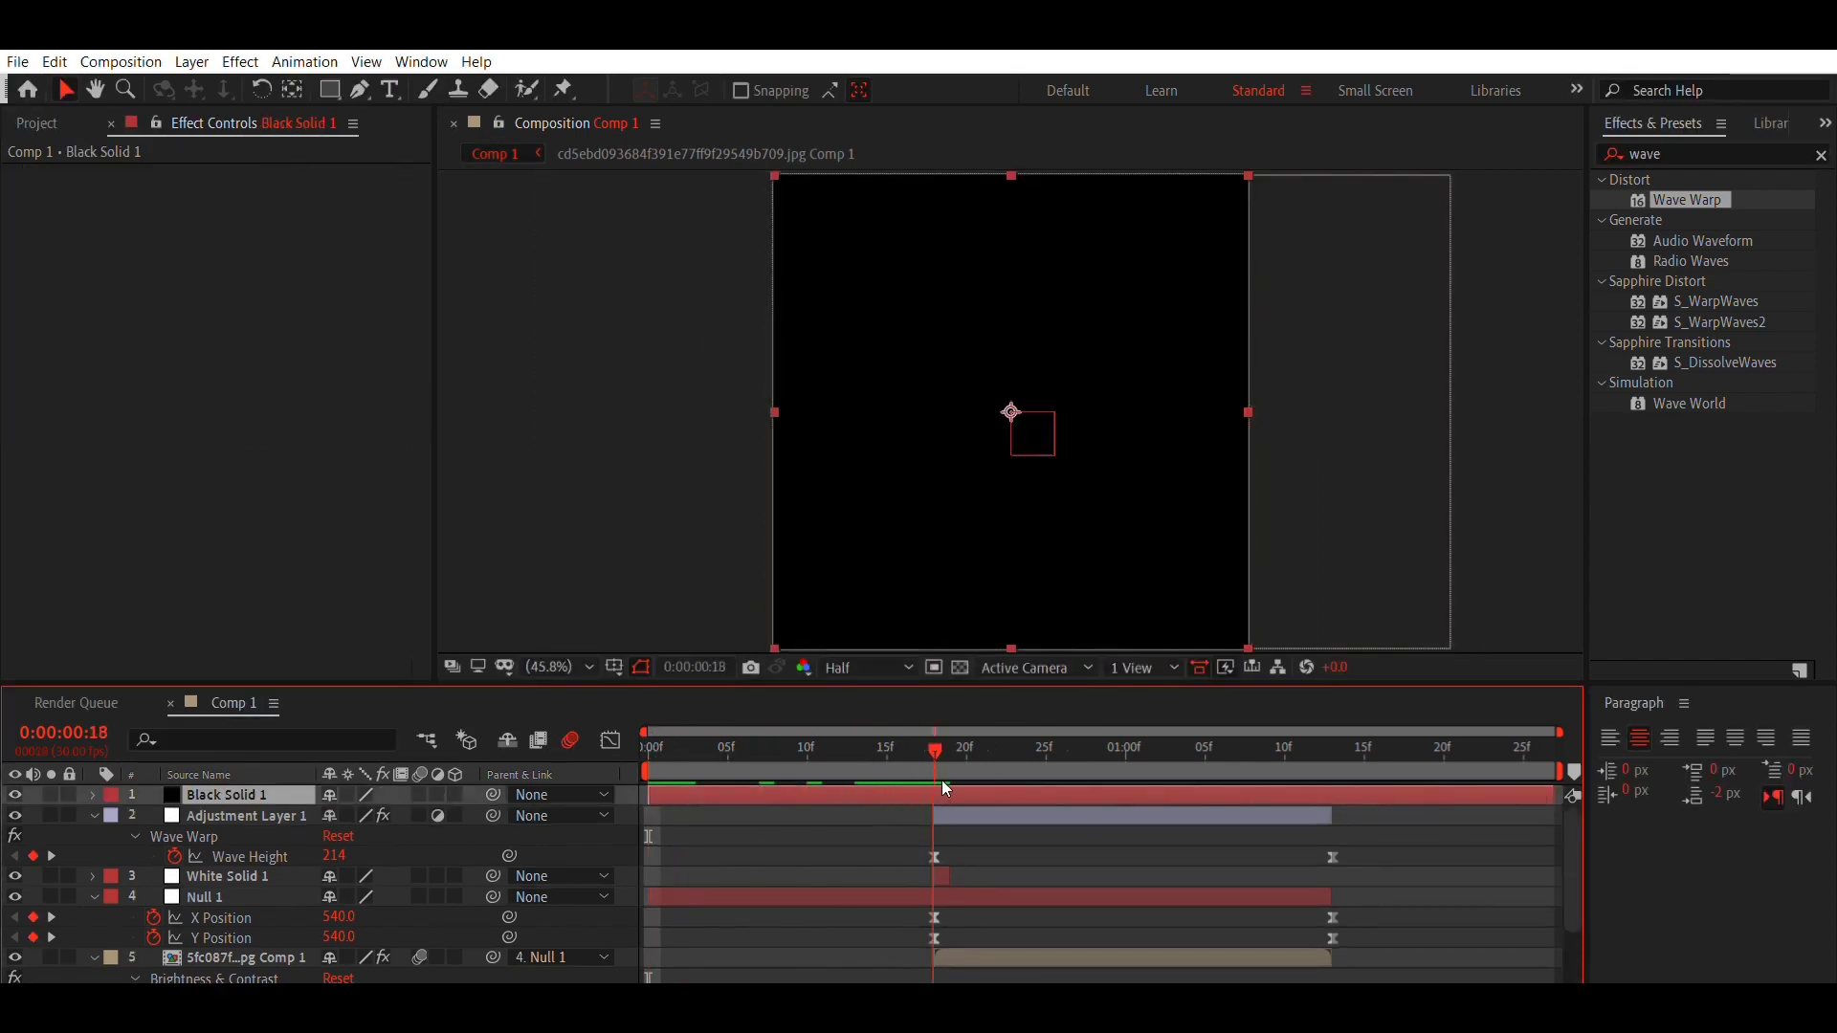
key("ctrl+shift+d")
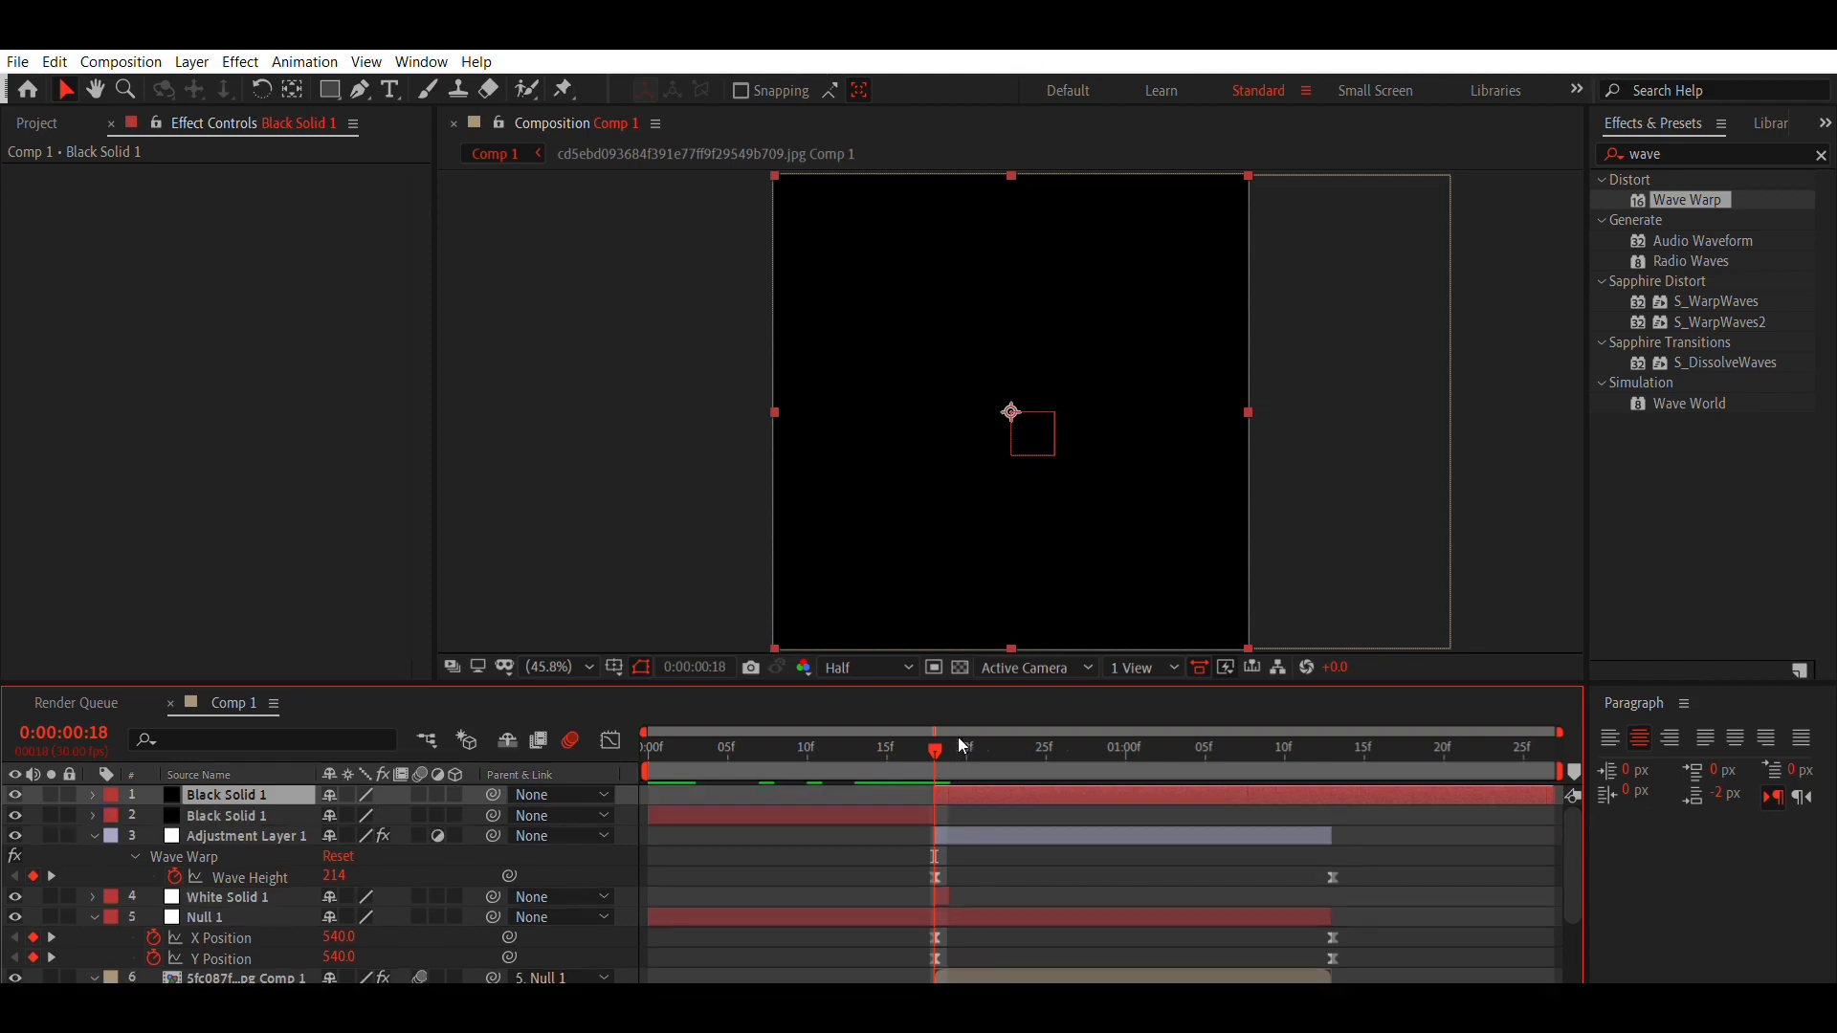
key("Delete")
Keyframe the black solid's Opacity from 0% at 0:00:00:05 to 100% at 0:00:00:18
left_click_drag(924, 738, 720, 762)
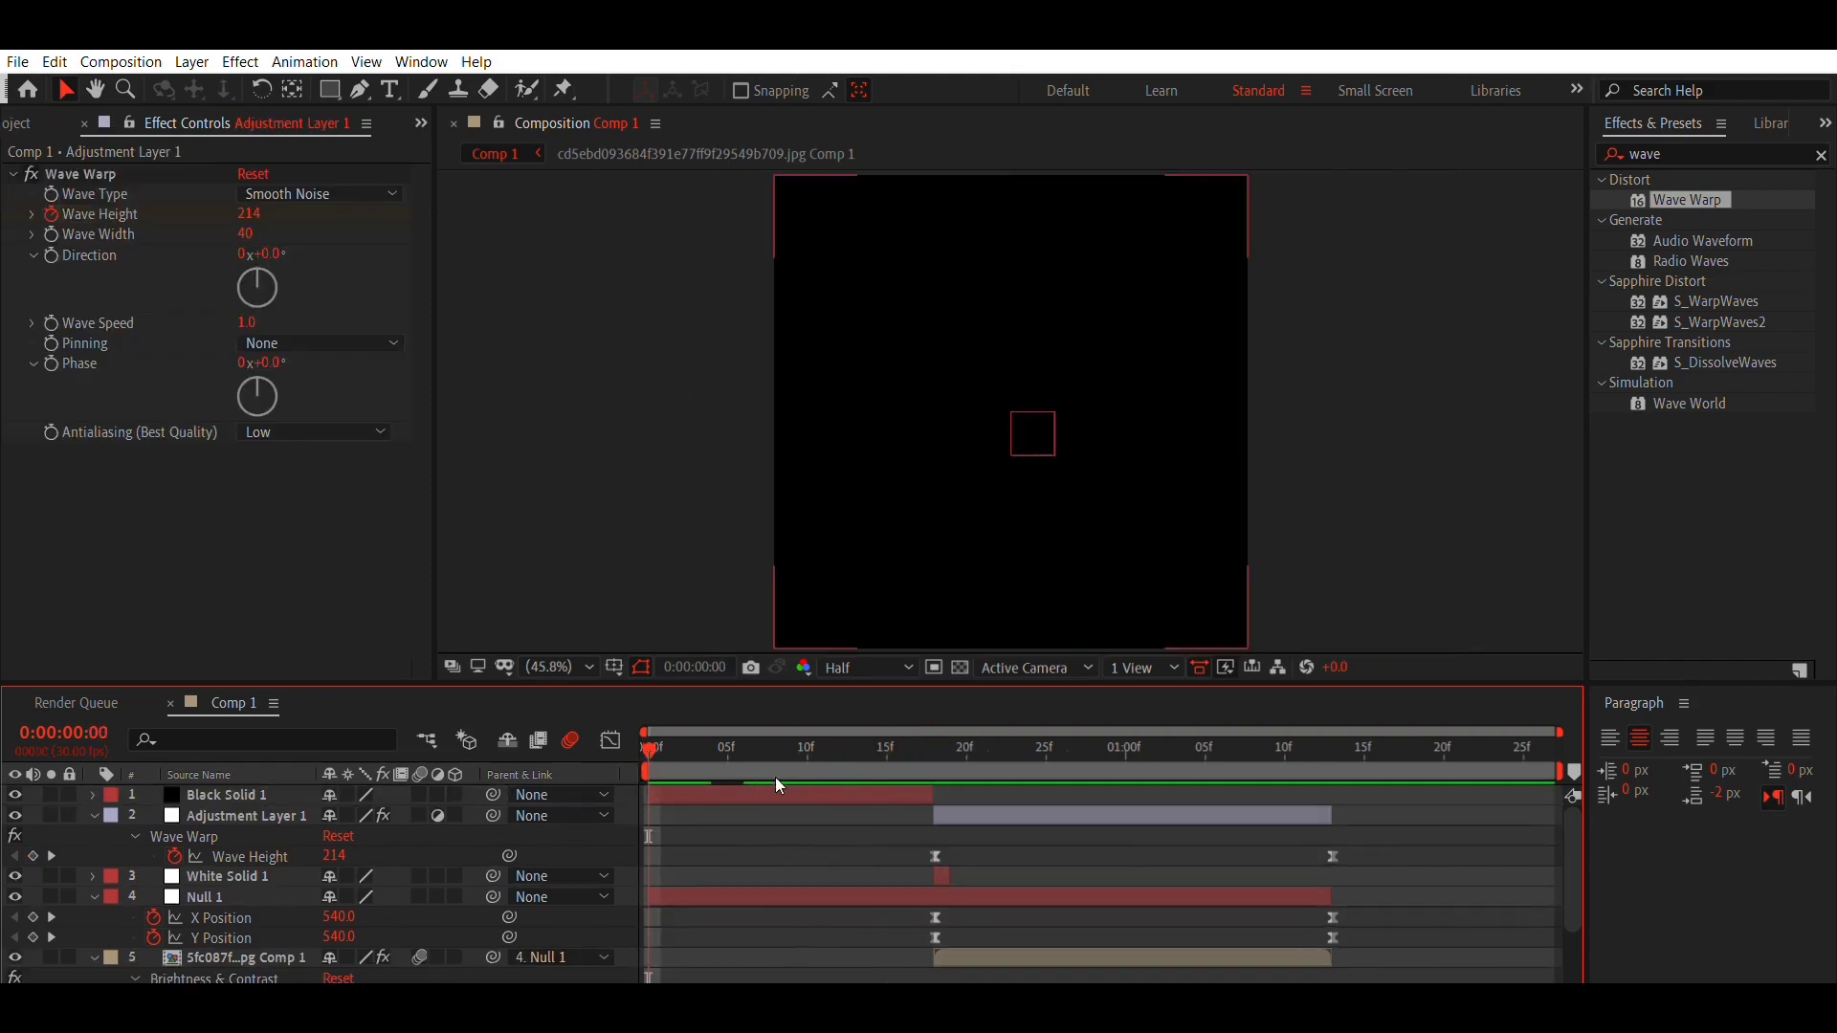
left_click(729, 748)
left_click(744, 790)
key("alt+shift+t")
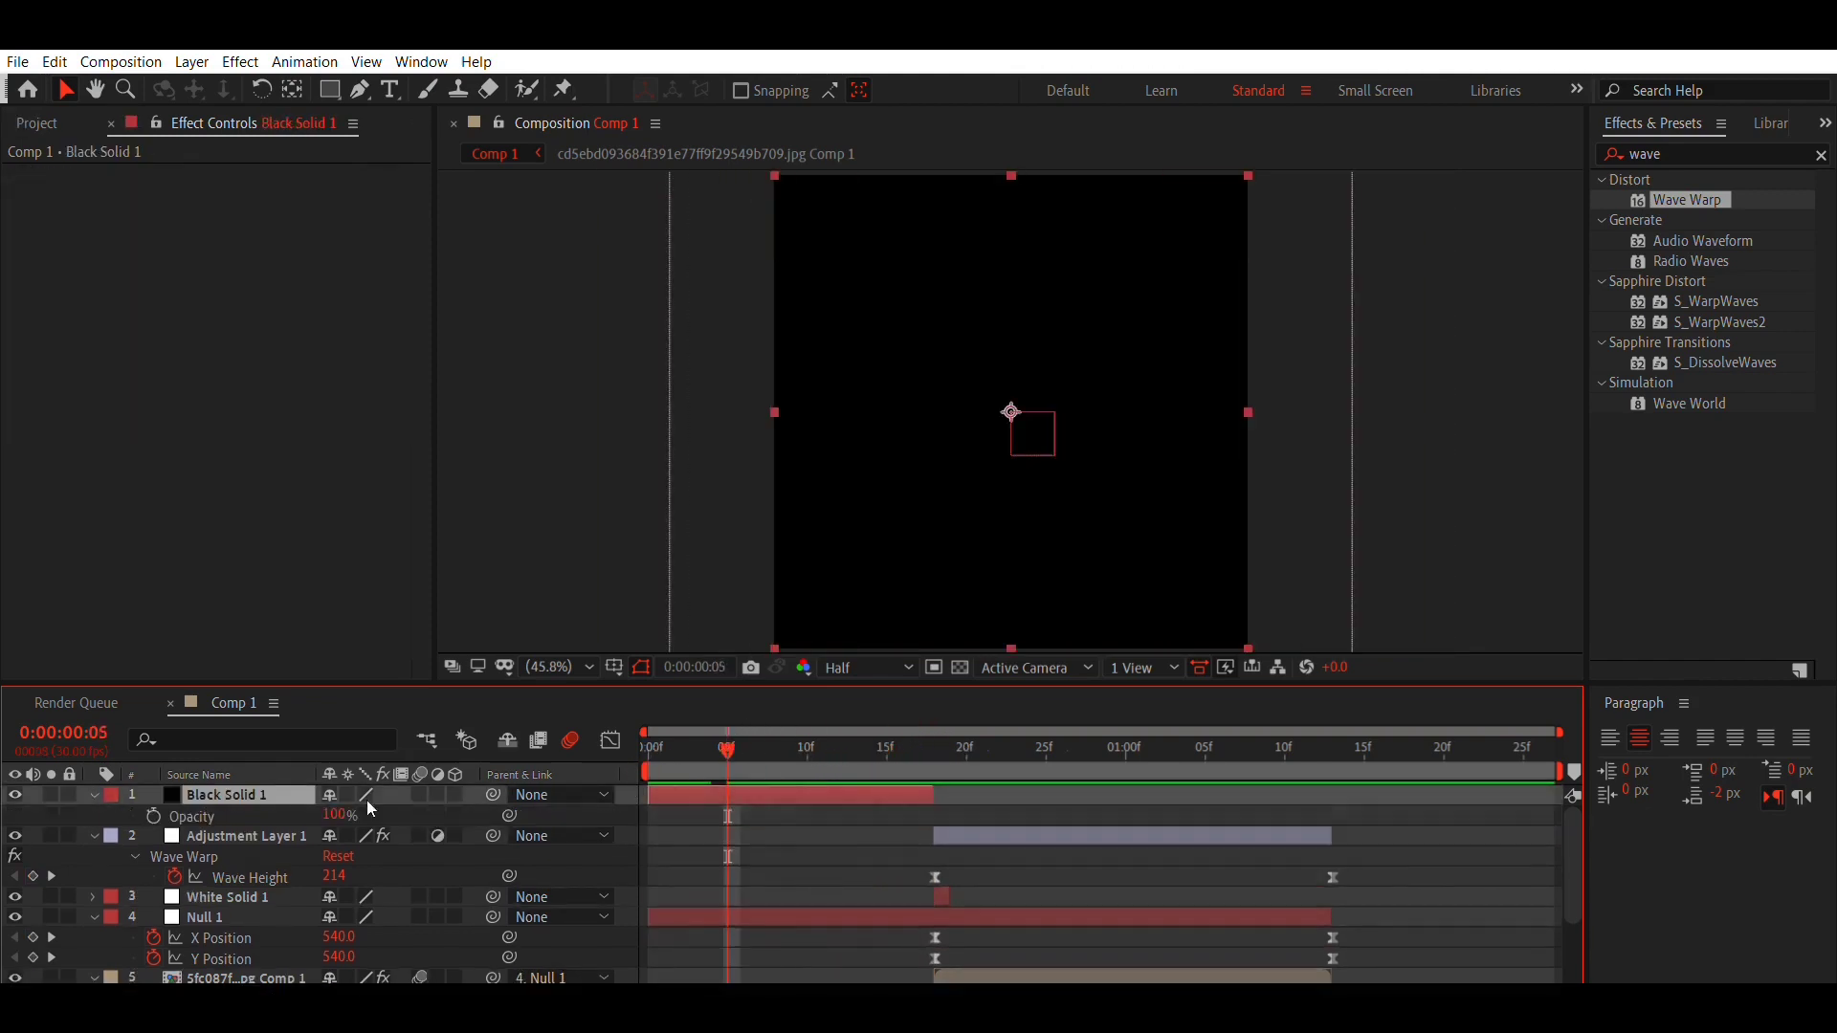
left_click_drag(733, 741, 919, 750)
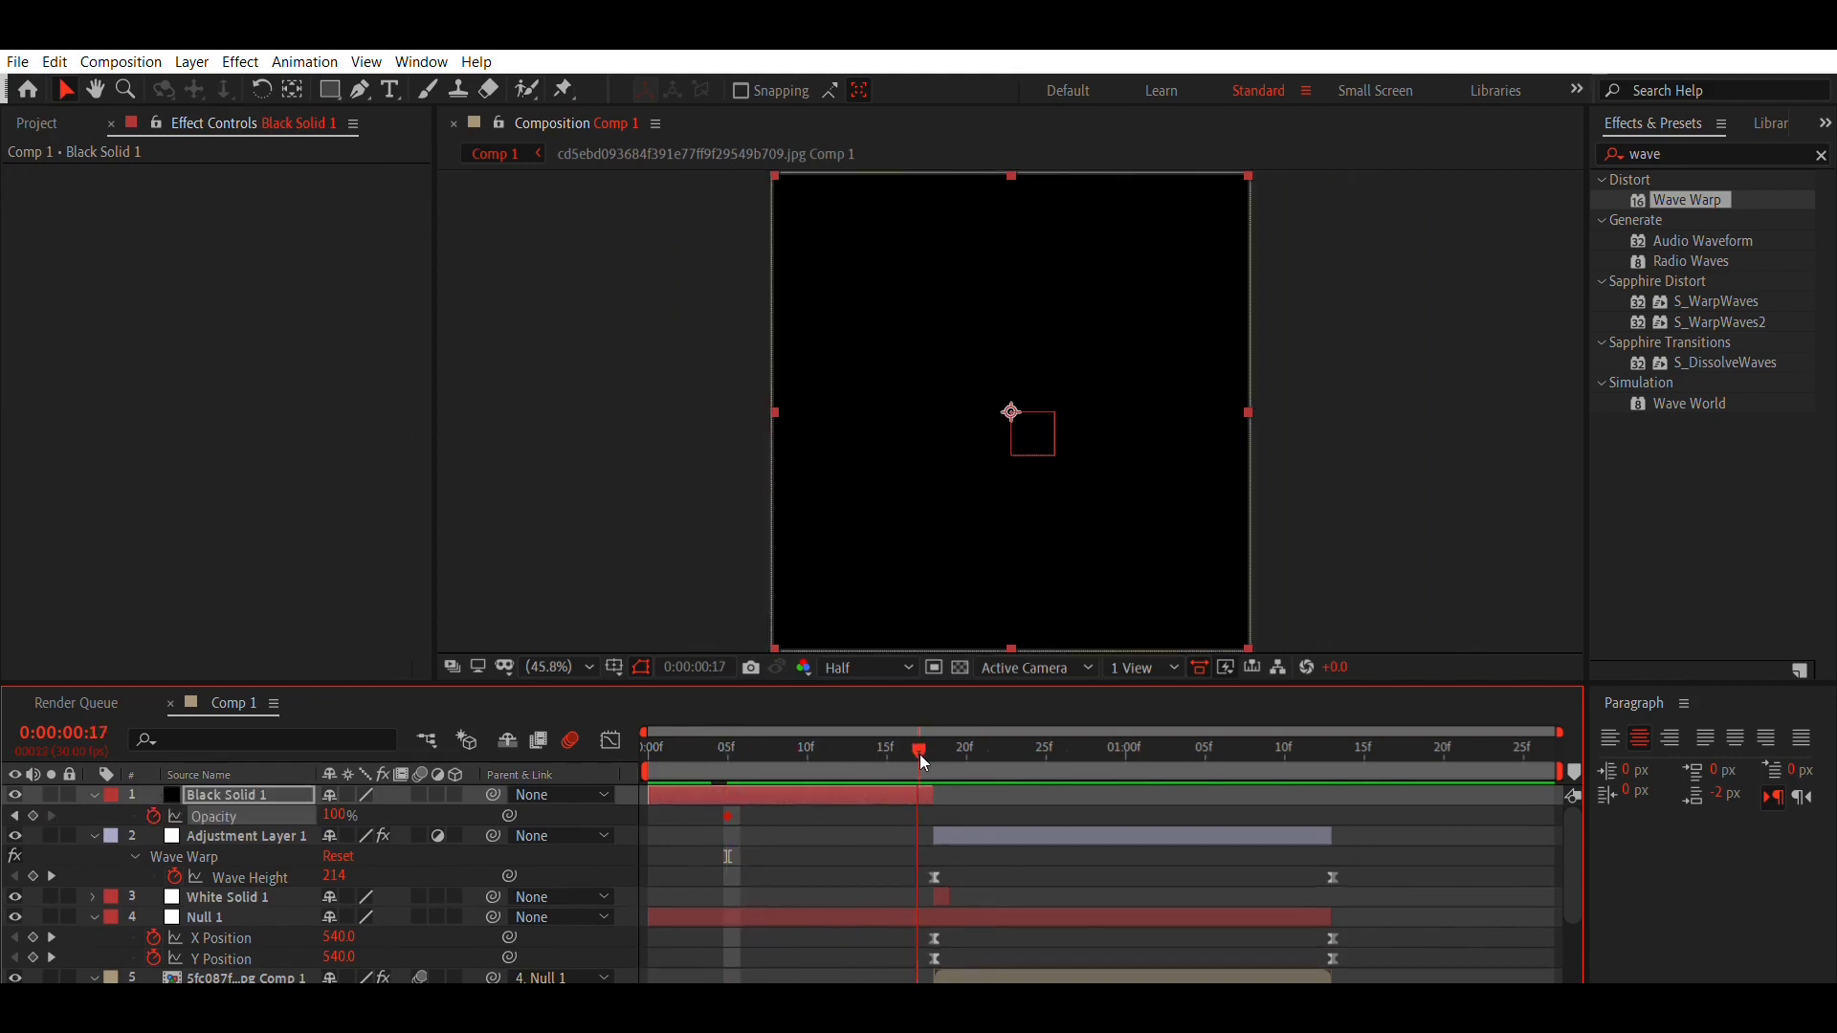
left_click_drag(729, 816, 935, 816)
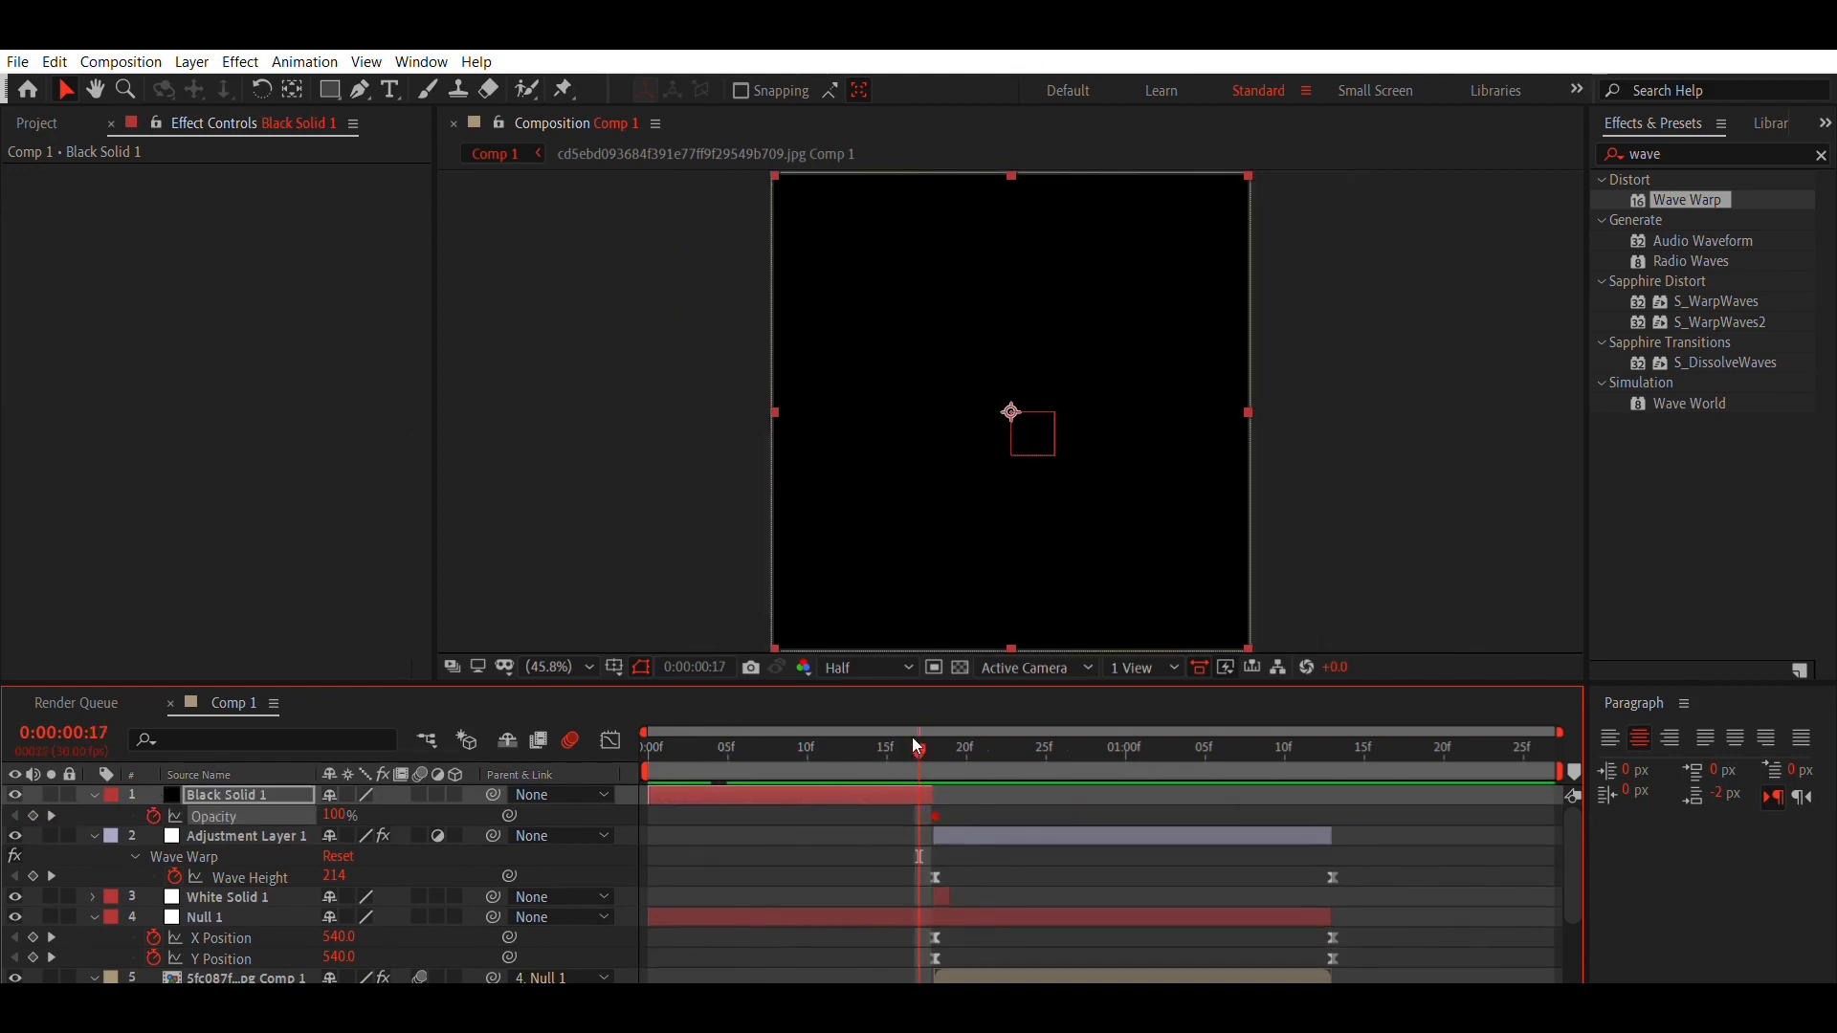
left_click_drag(917, 749, 729, 749)
left_click_drag(339, 807, 253, 799)
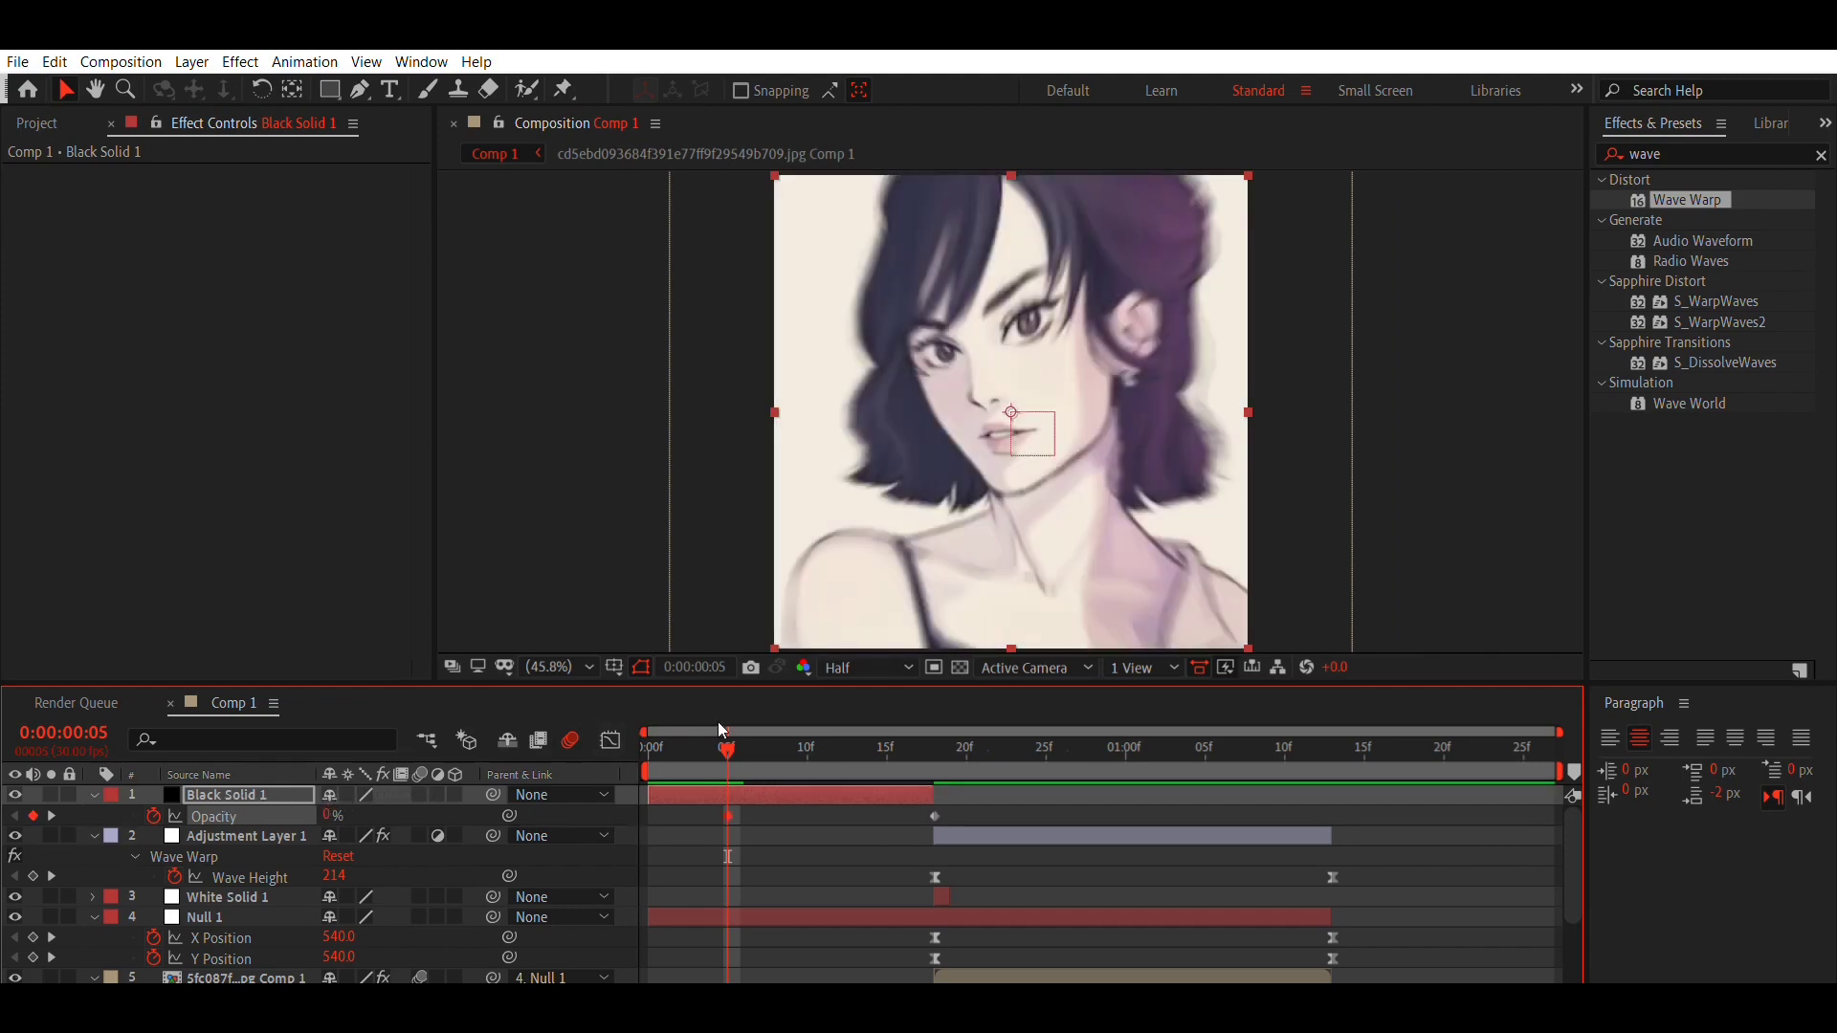
Preview the transition with the black solid's fade
key("space")
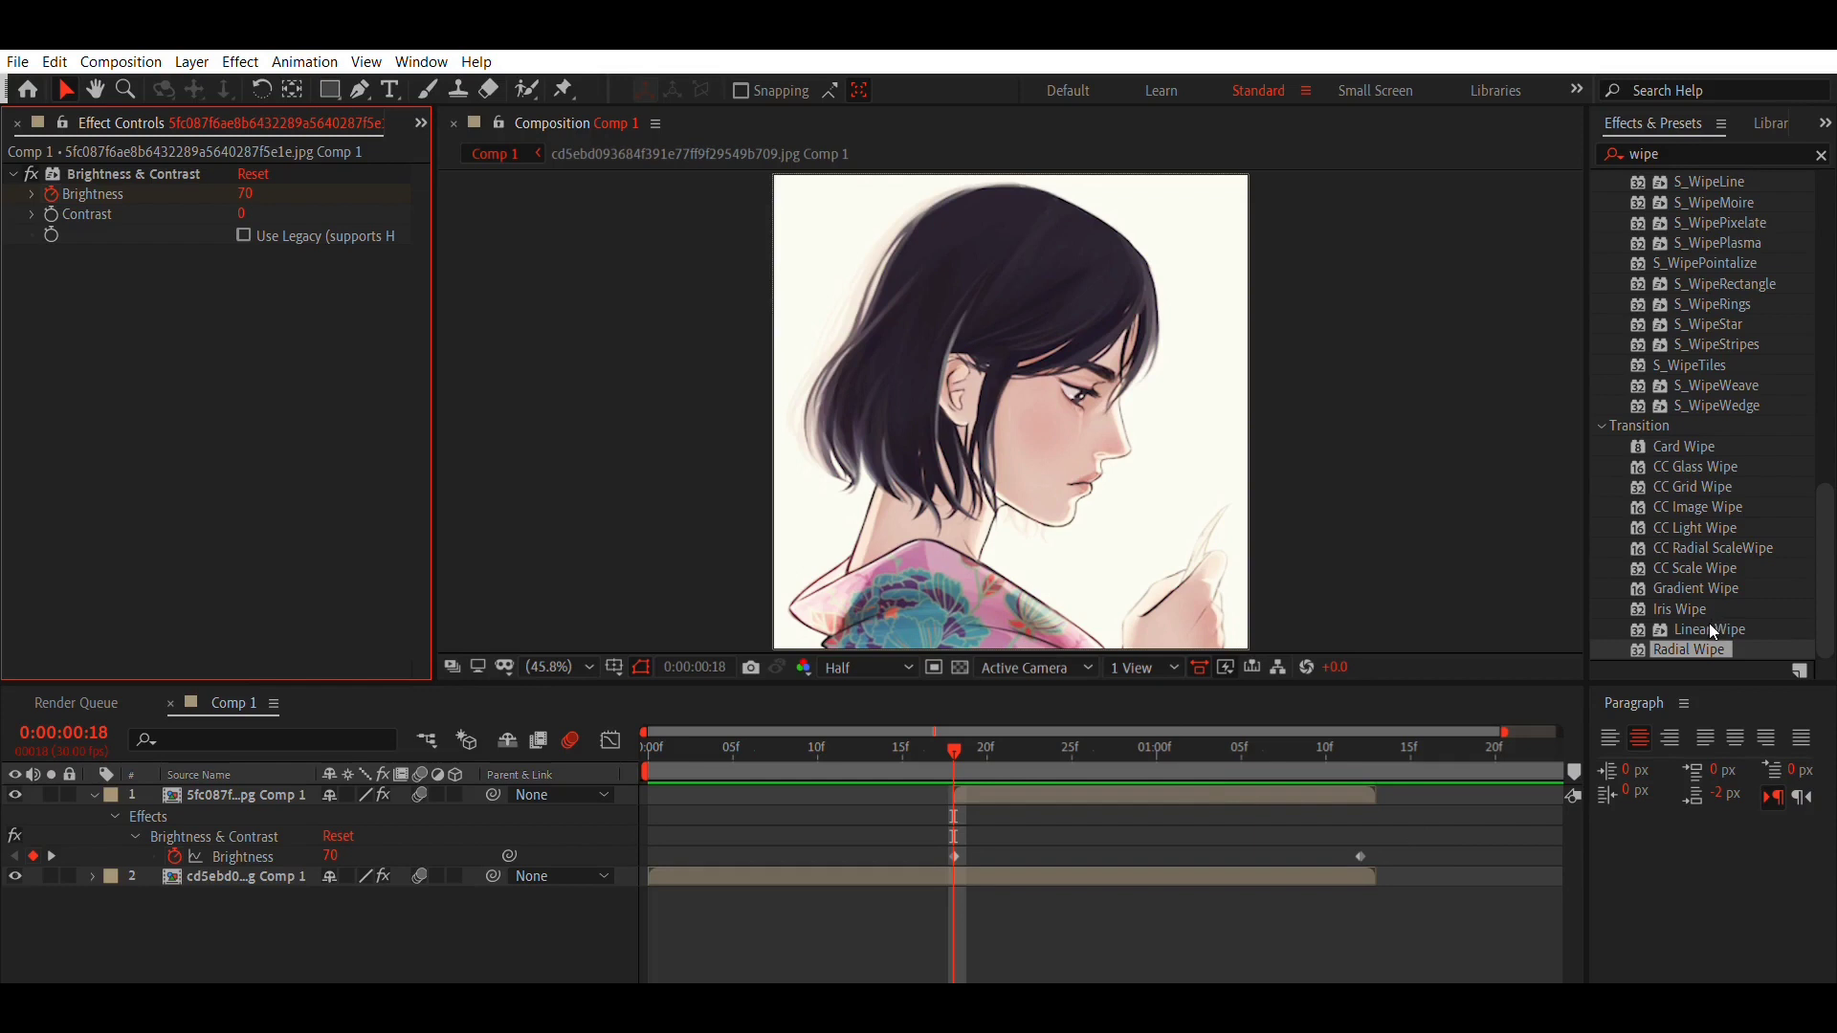
Apply Radial Wipe to the upper image layer and keyframe its Transition Completion at 100% at 0:00:00:18
left_click_drag(1694, 650, 1144, 767)
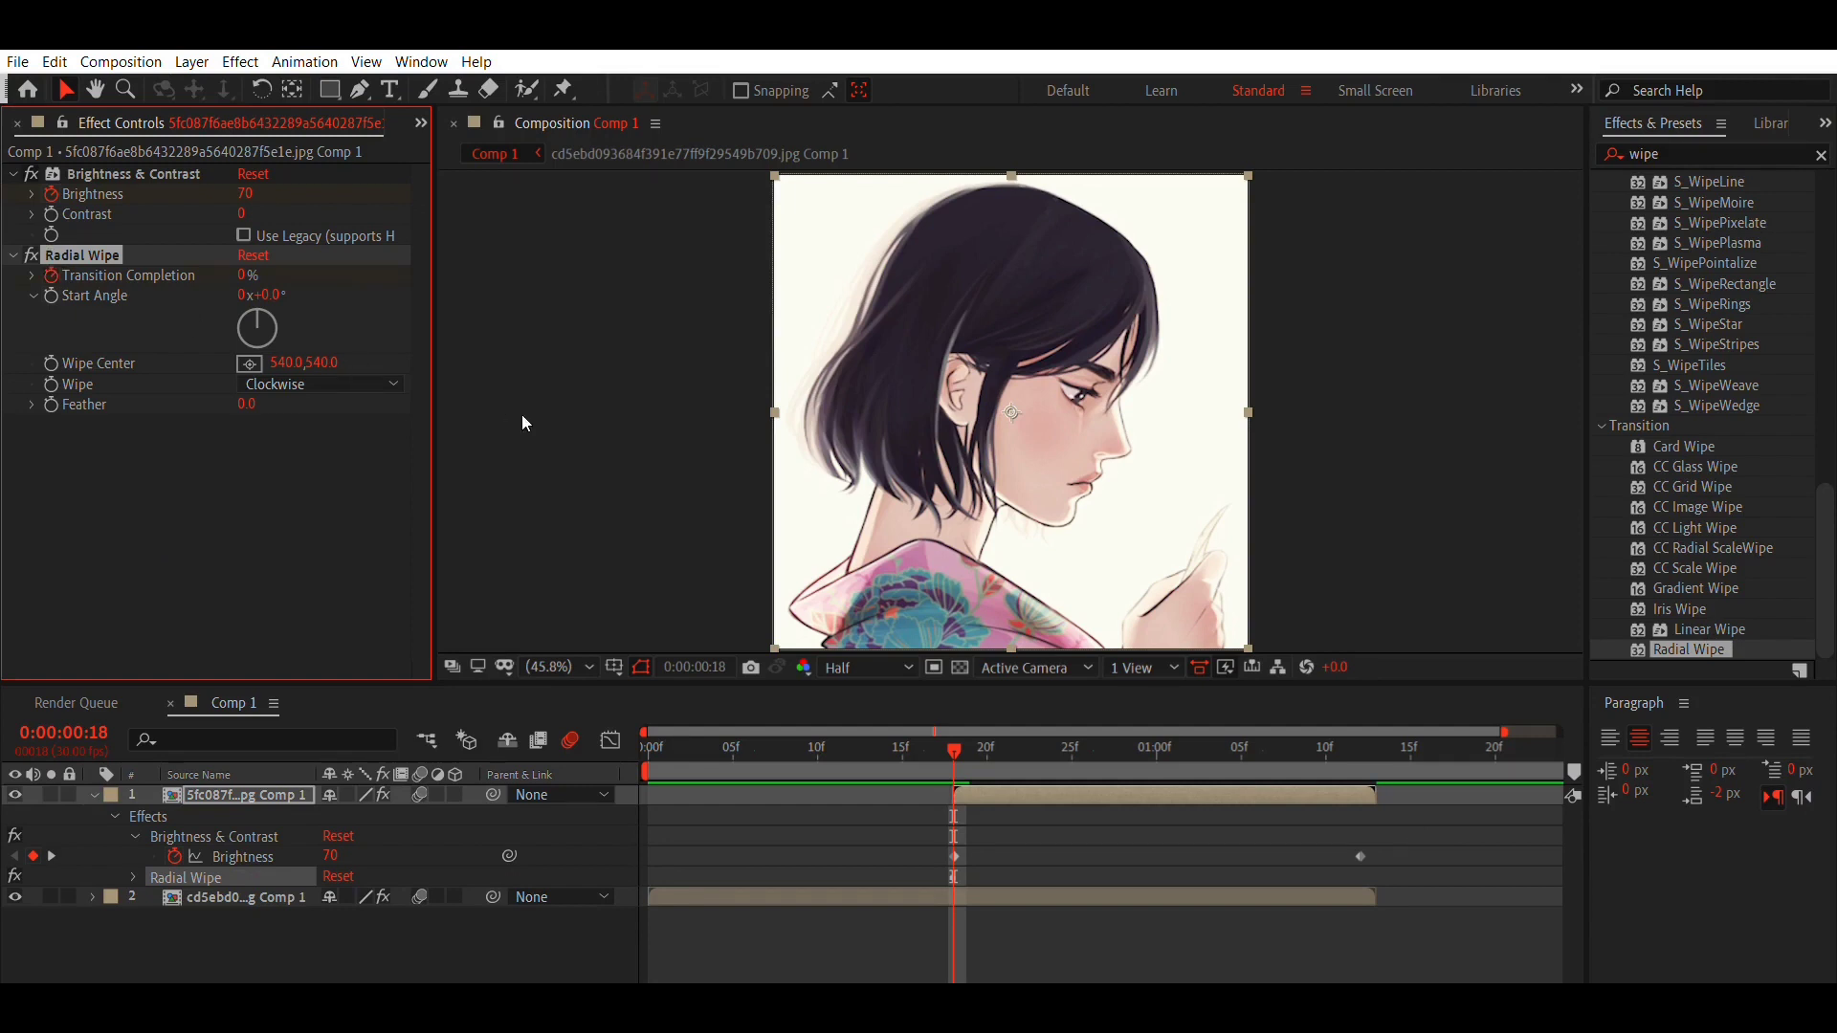
left_click(245, 274)
type("100")
key("Return")
key("u")
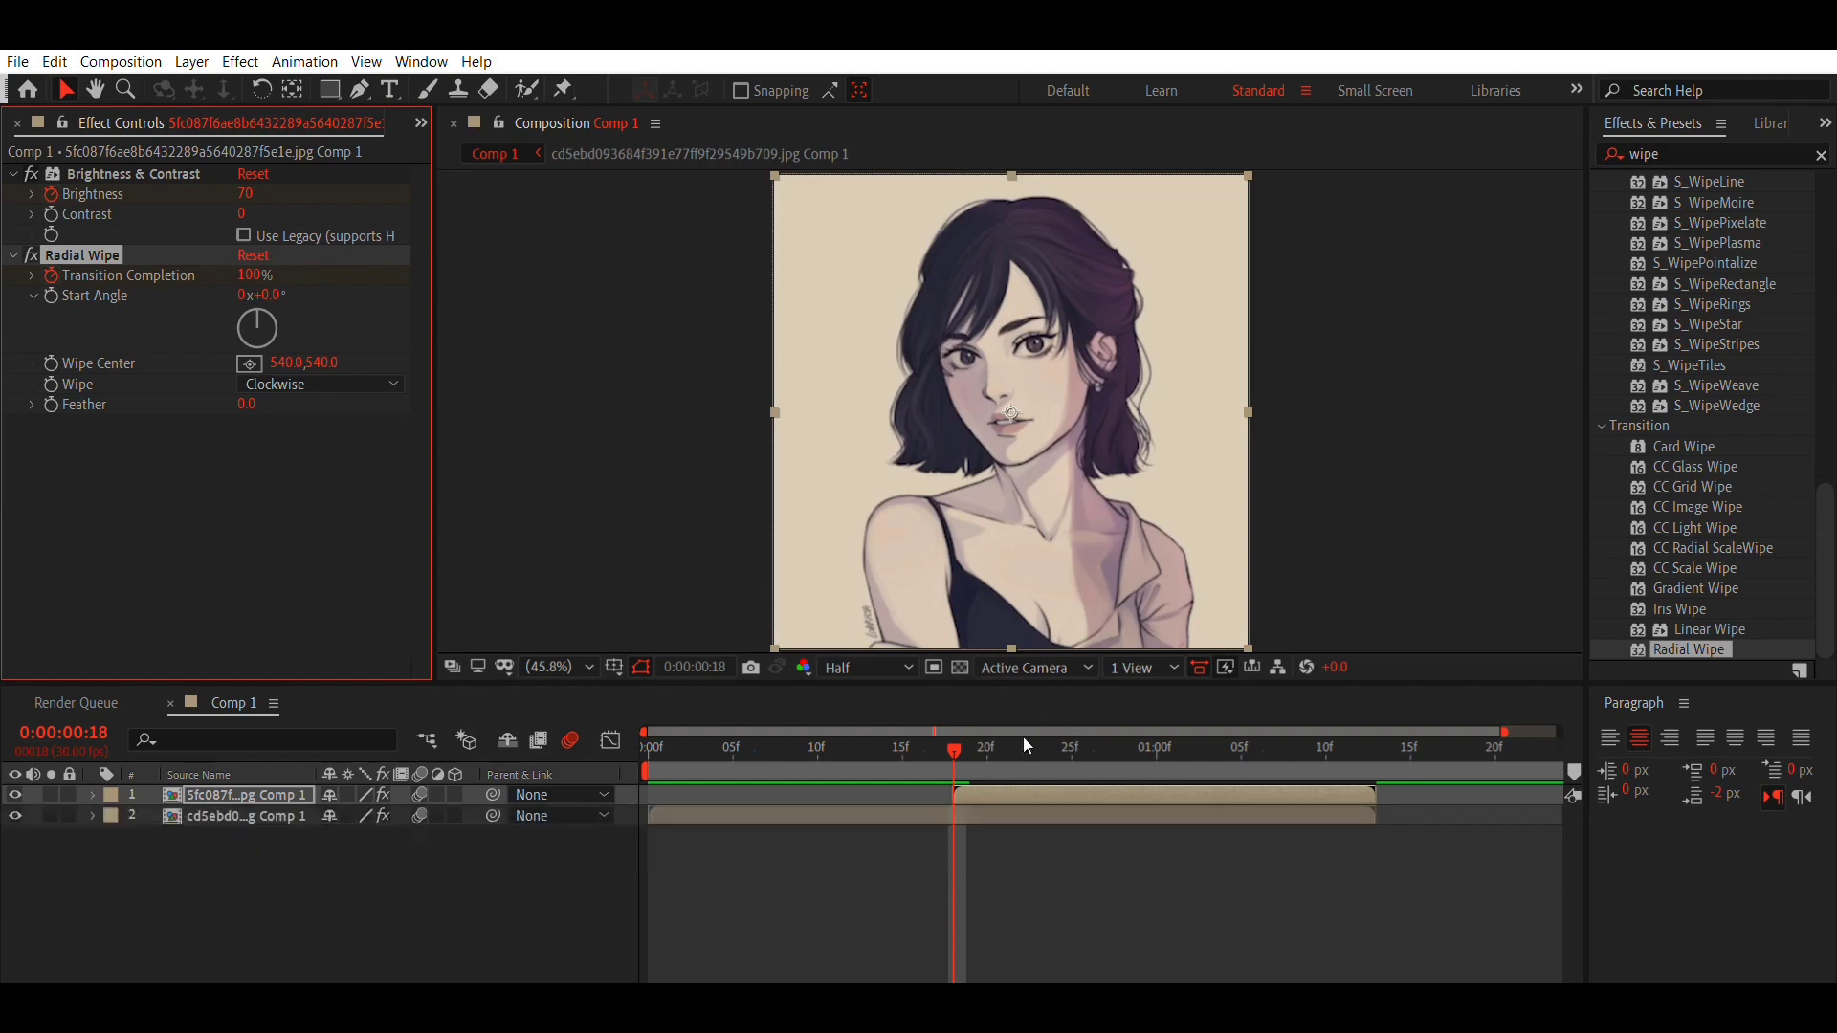
Keyframe Transition Completion at 0% at 0:00:01:12 and shift that keyframe to the layer's end
left_click_drag(962, 743, 1368, 795)
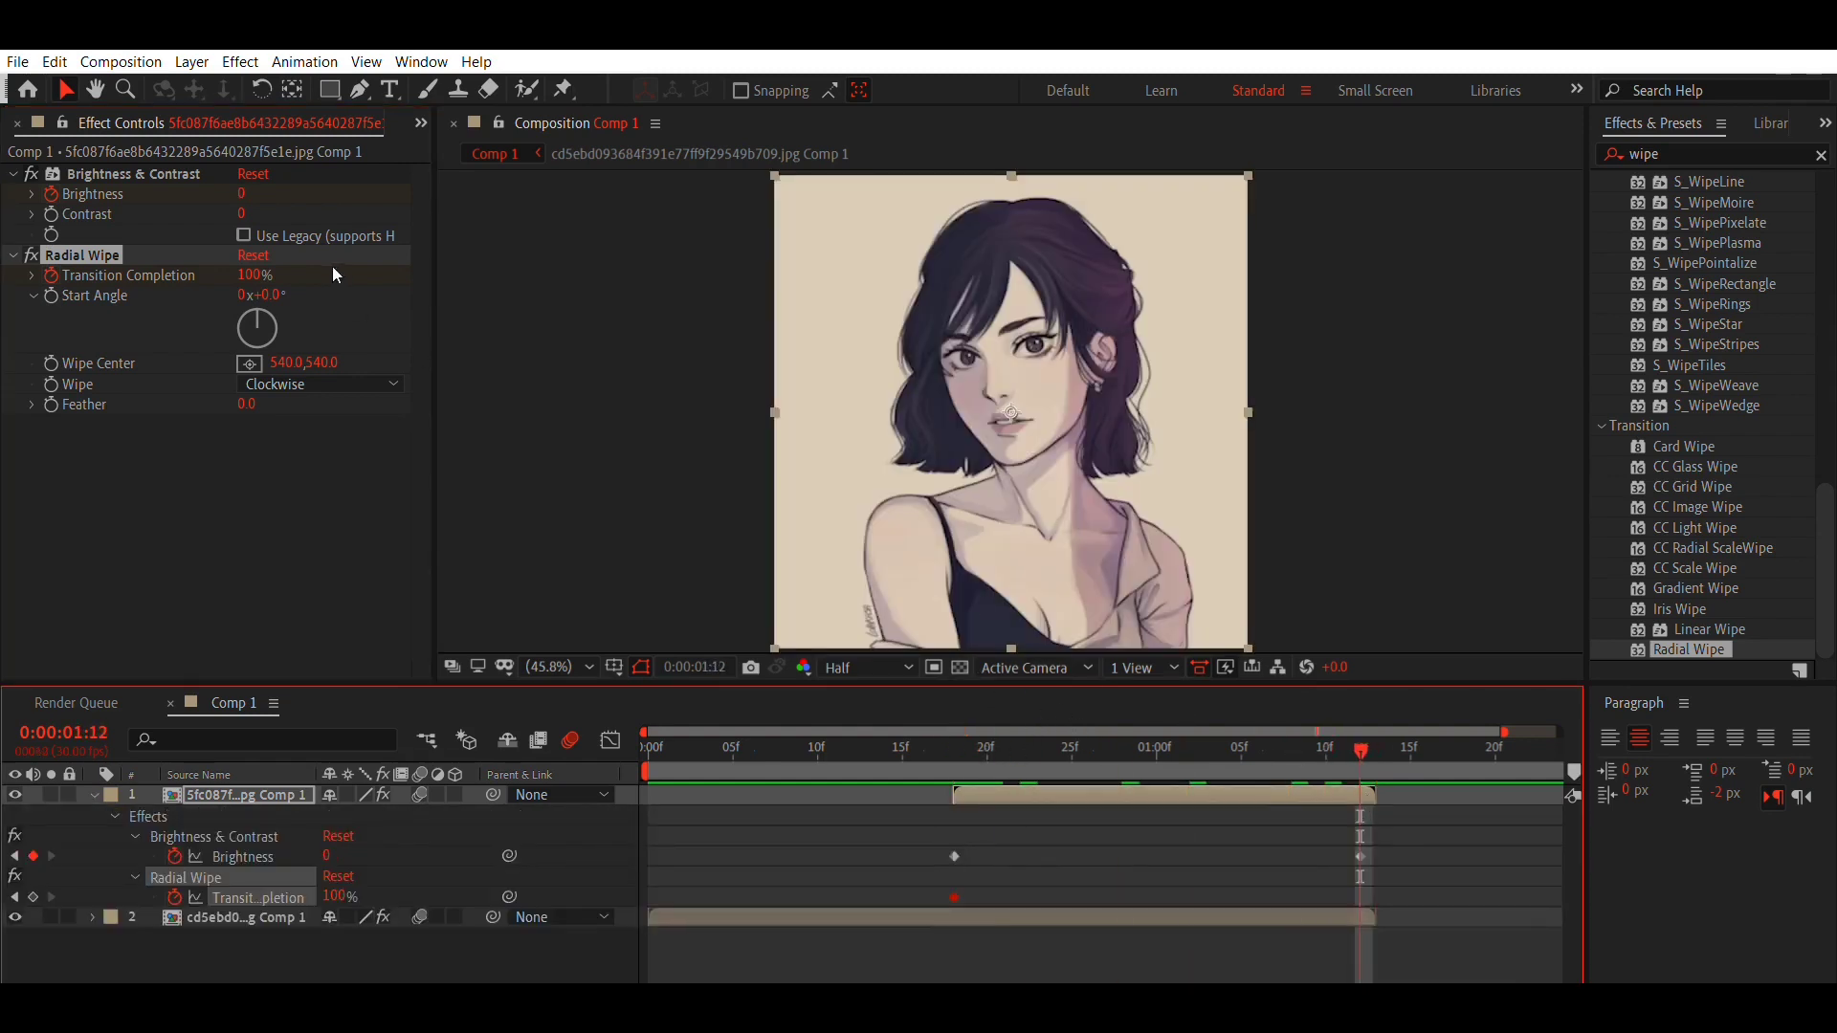
left_click(251, 275)
type("0")
key("Return")
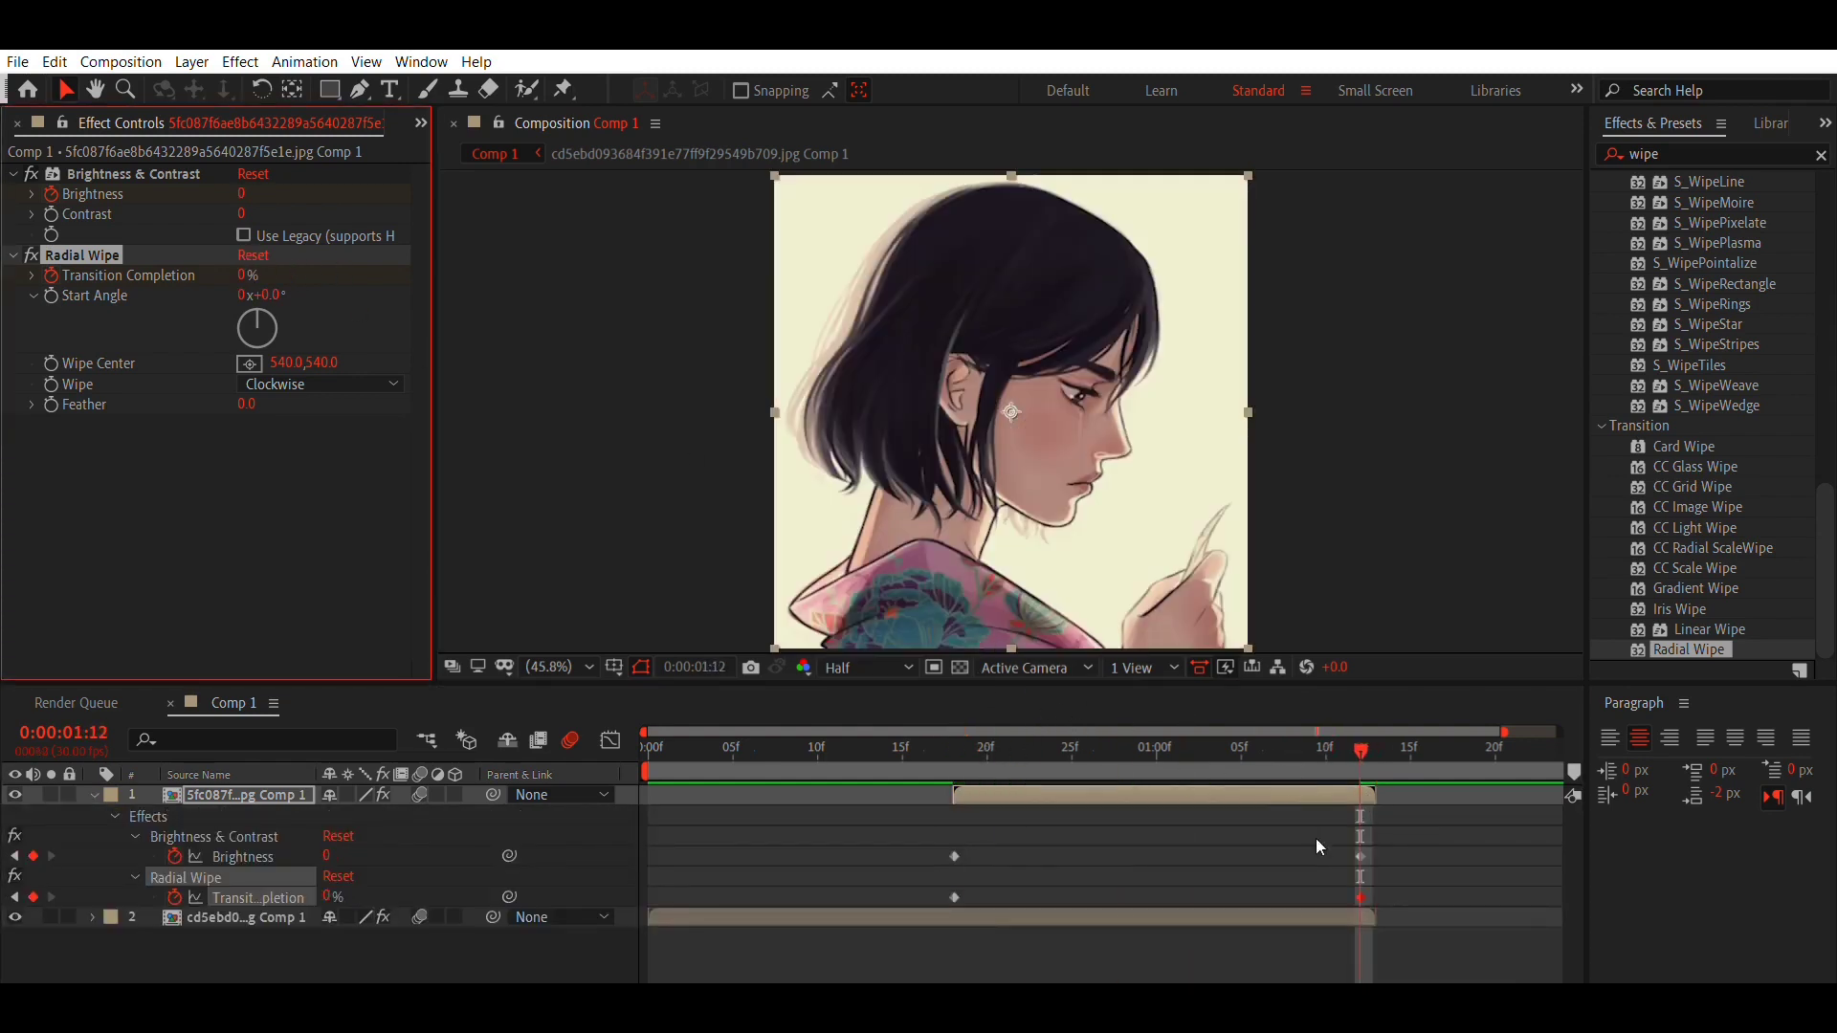
left_click_drag(1360, 895, 1378, 896)
Easy-ease both Transition Completion keyframes, reshape their curve into a steep initial drop with a long ease-out, and scrub through the wipe
left_click_drag(926, 905, 1404, 875)
key("F9")
left_click_drag(1333, 757, 854, 748)
left_click(610, 740)
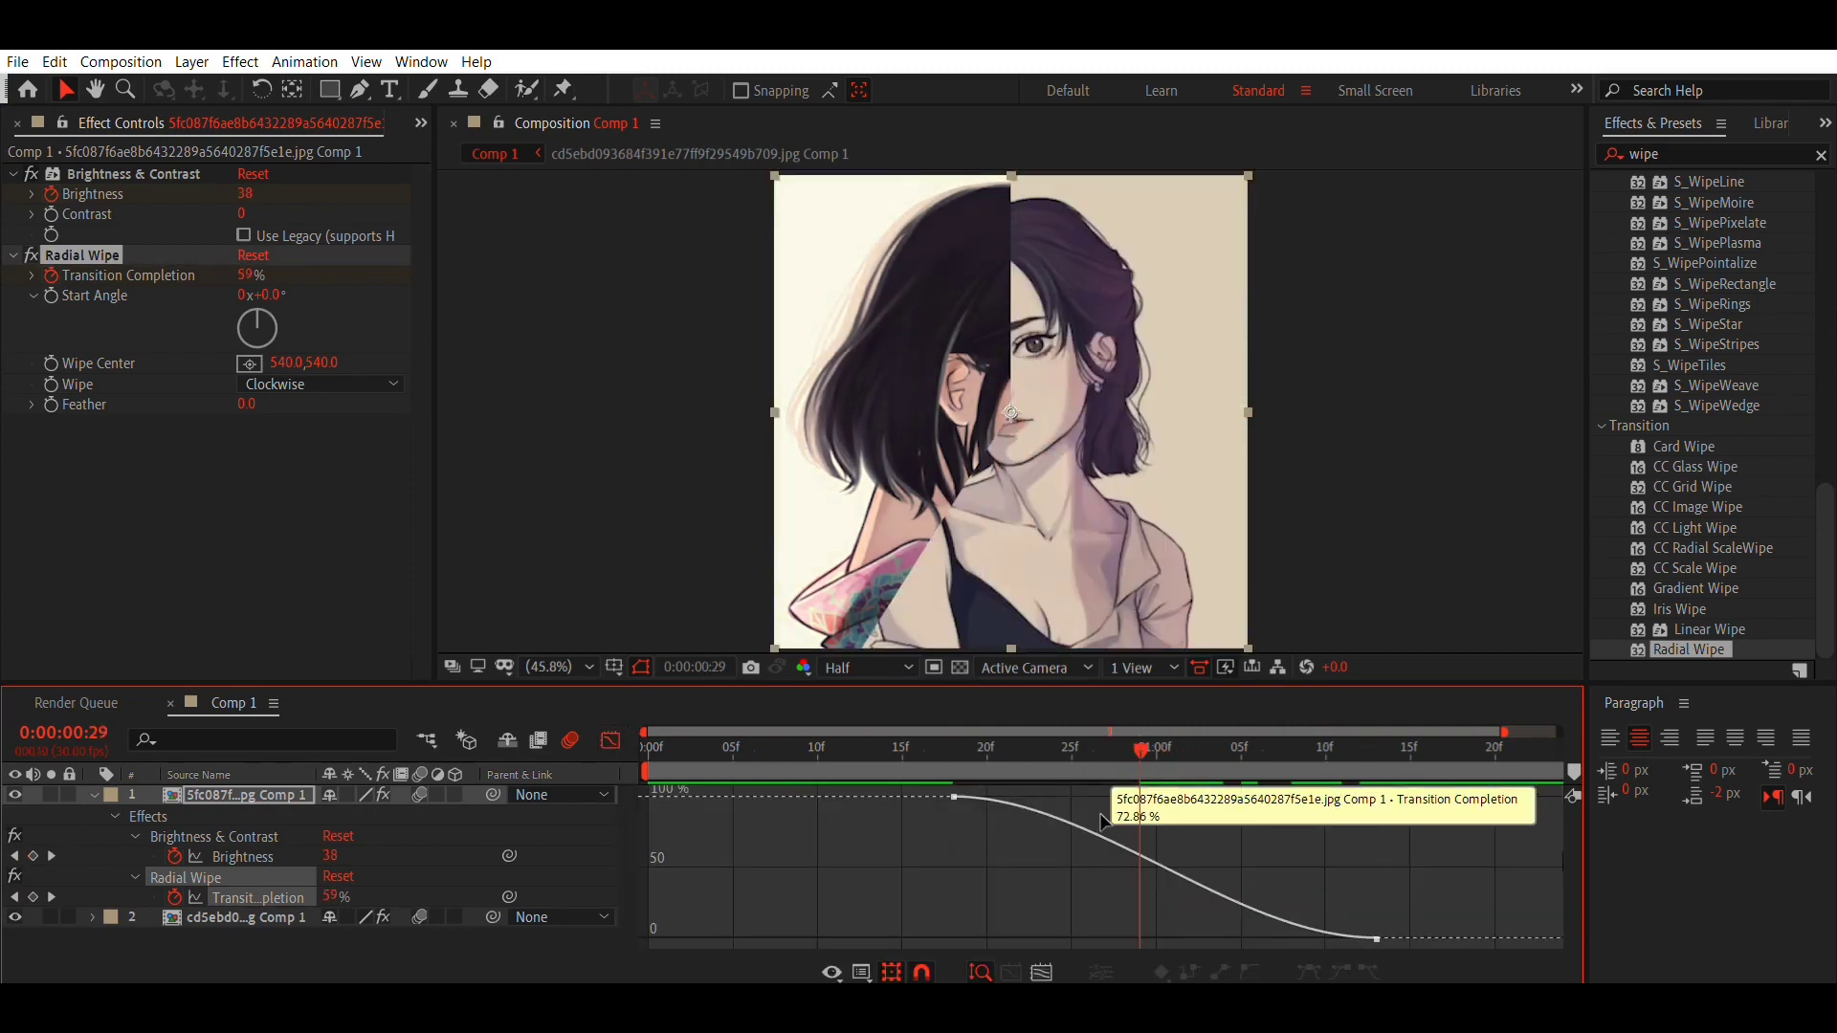
left_click_drag(1095, 796, 957, 899)
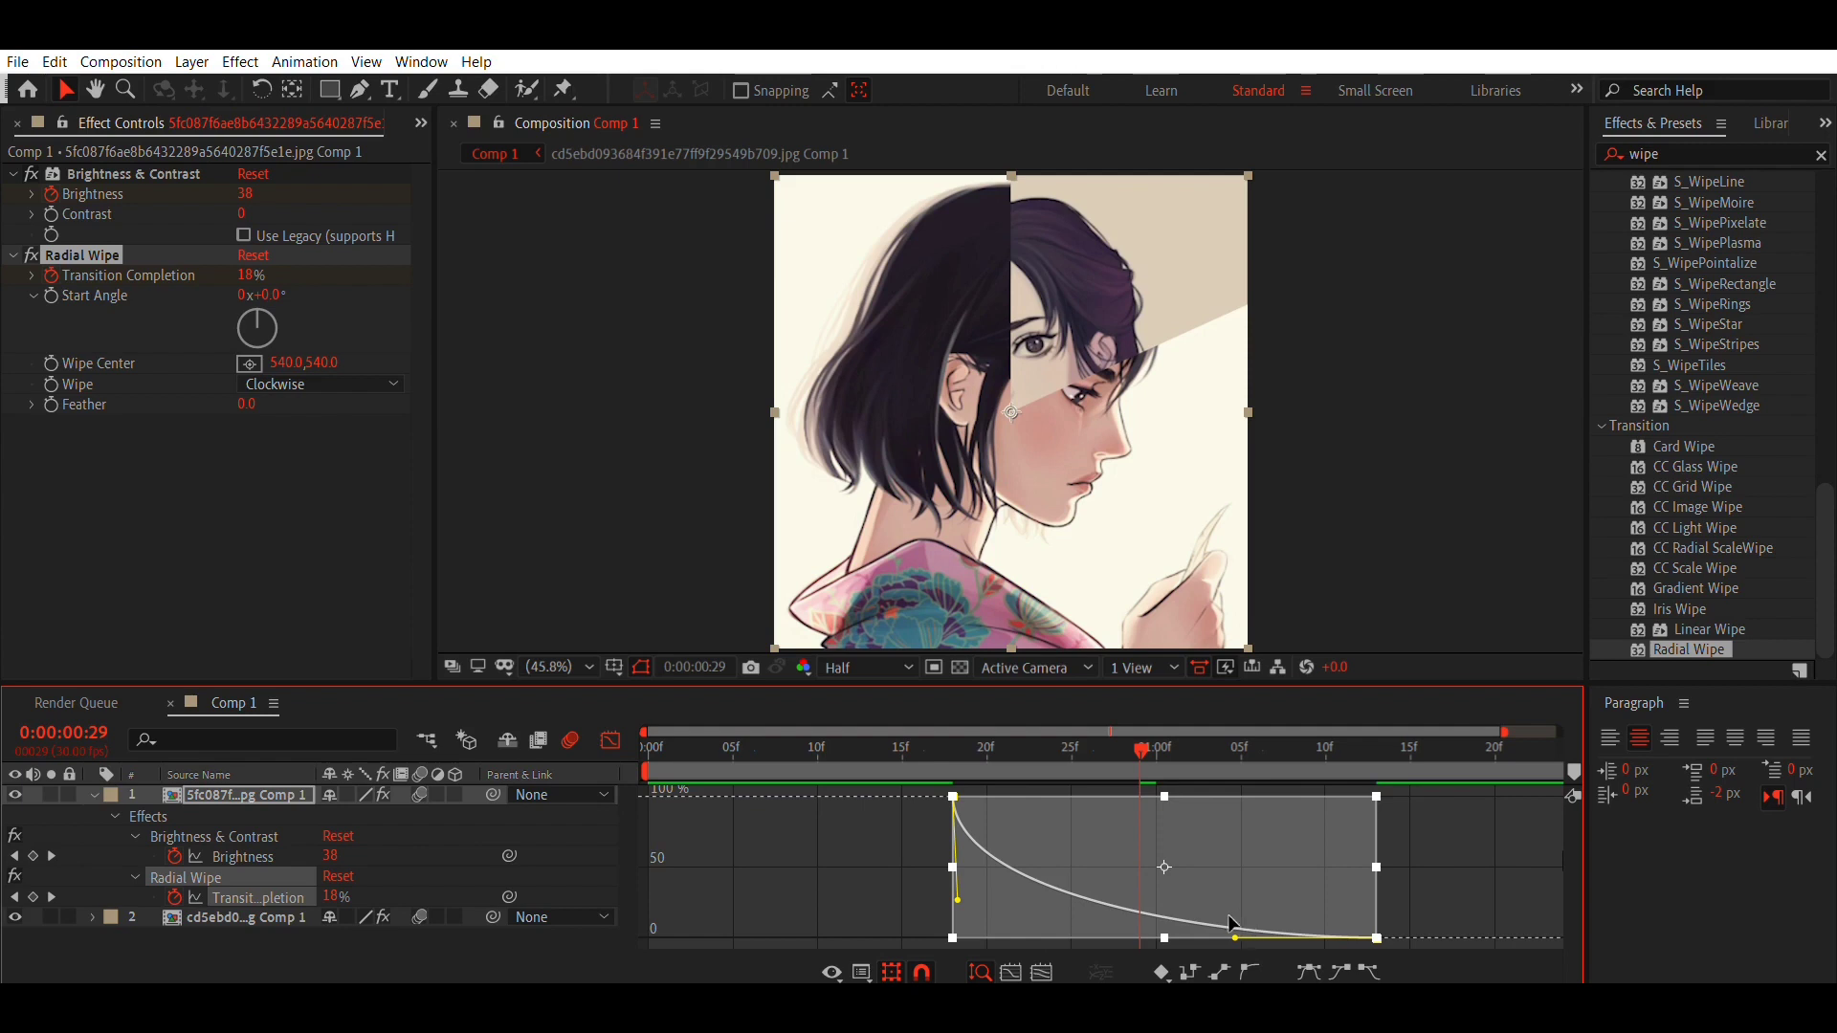
left_click_drag(1235, 938, 1064, 937)
left_click(1004, 750)
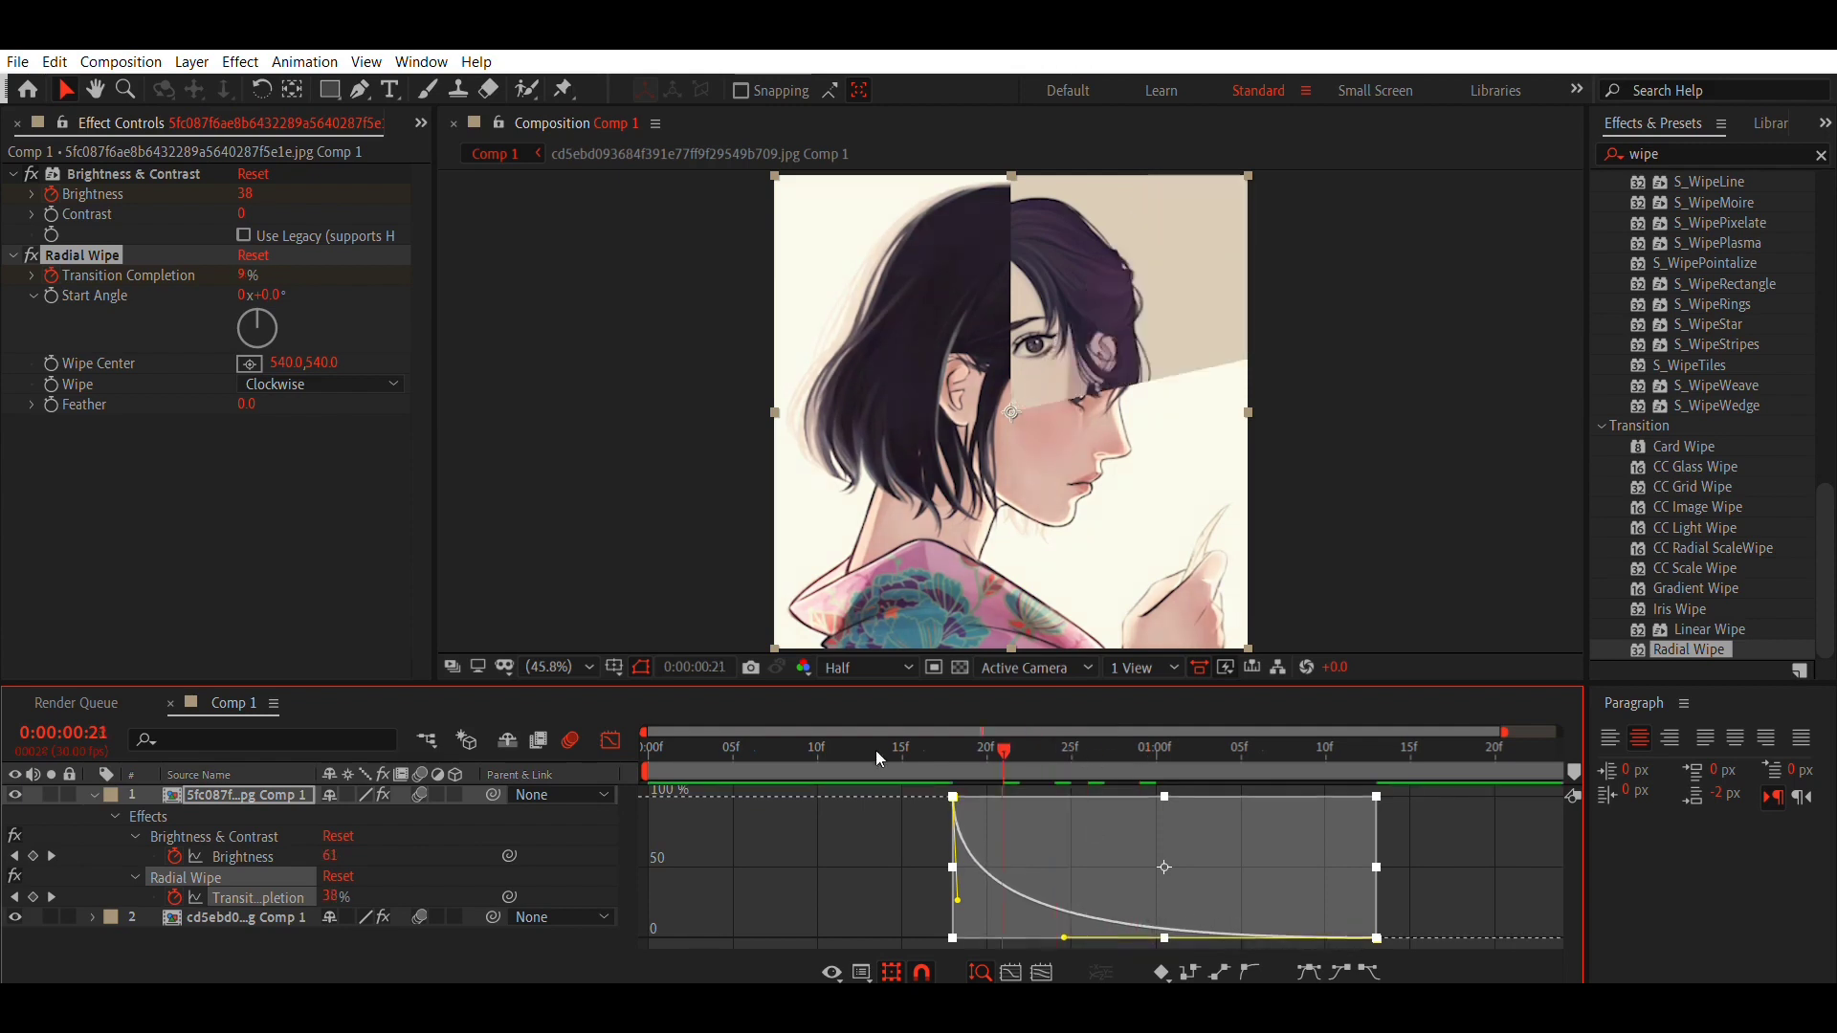
left_click(801, 750)
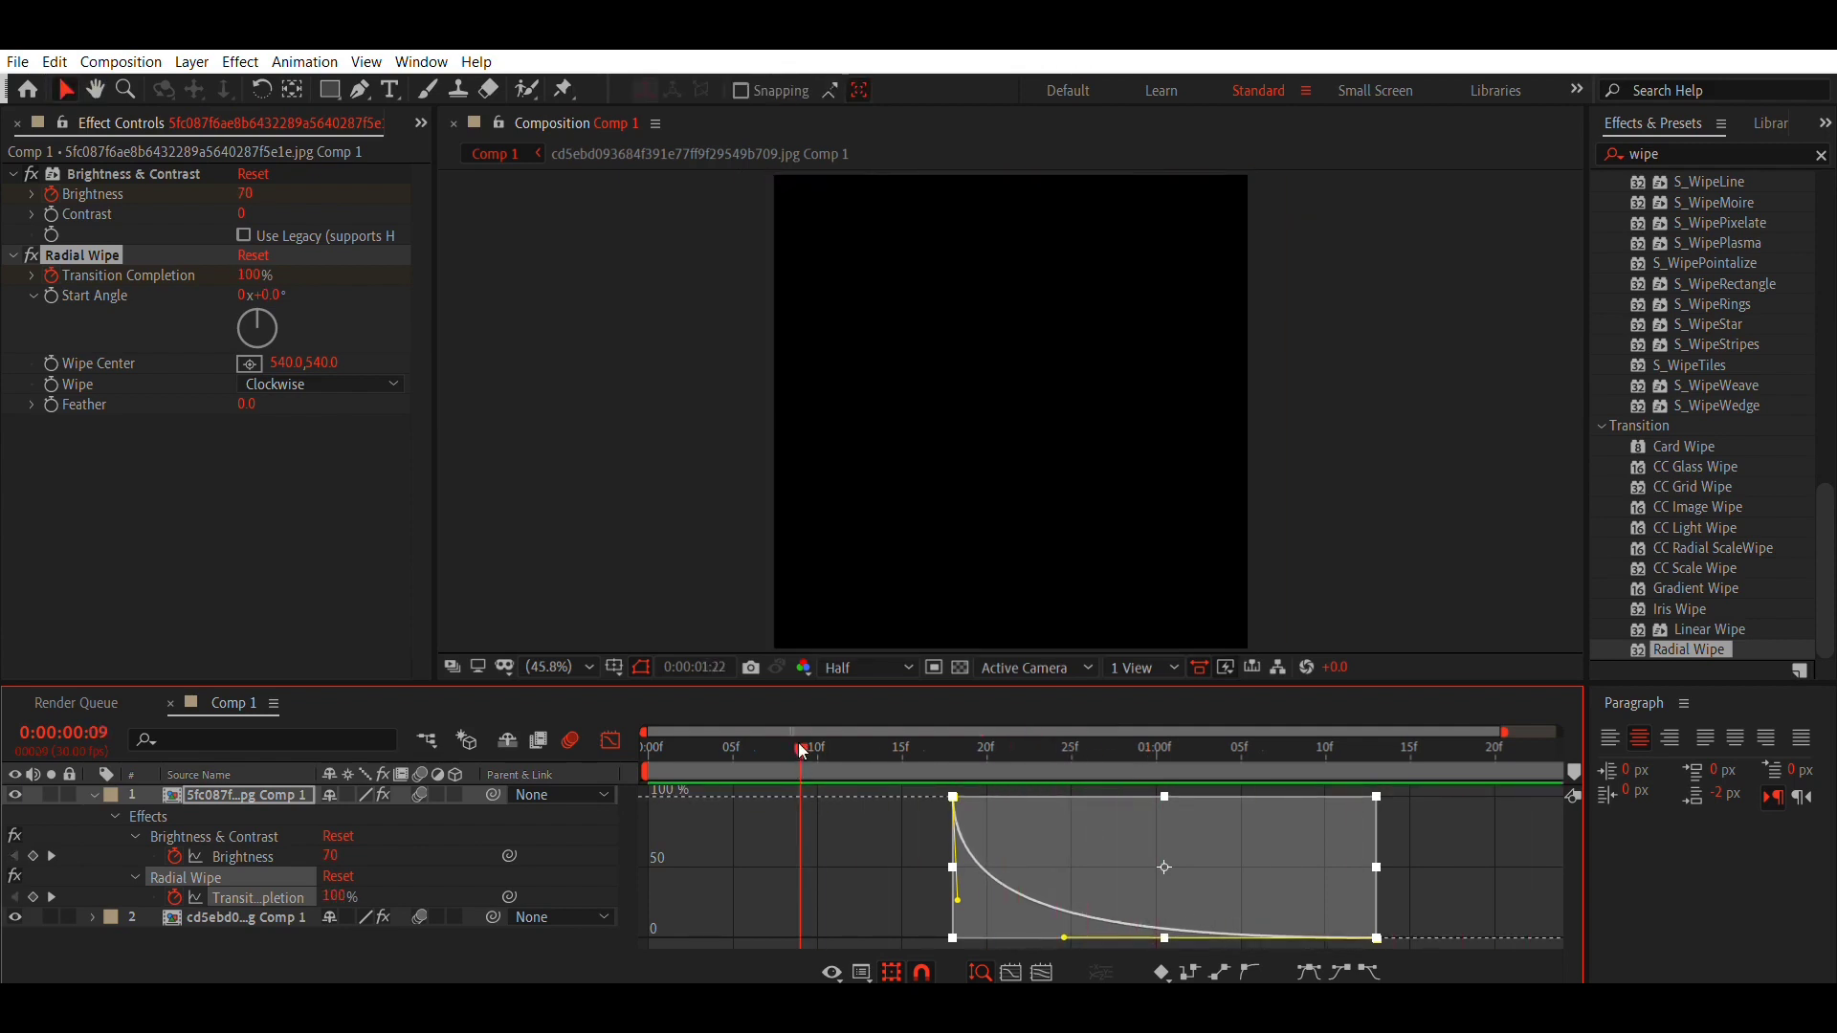
left_click_drag(801, 752, 1039, 786)
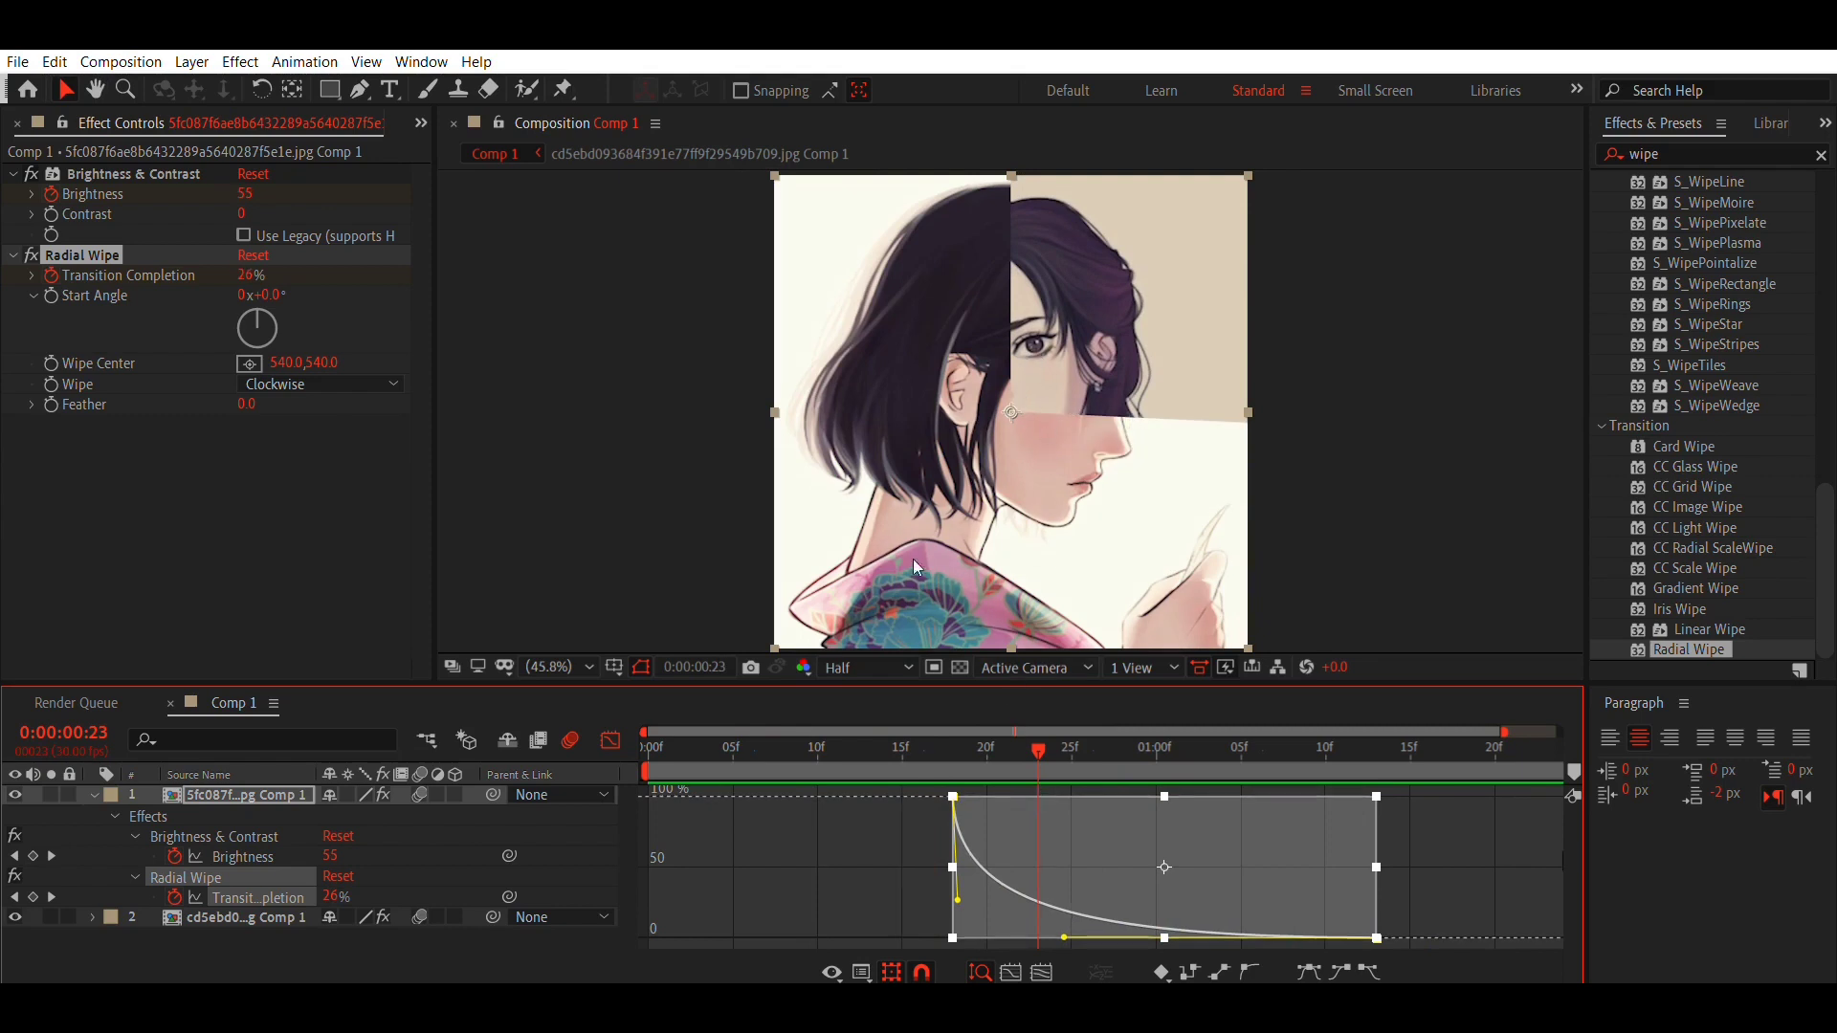
left_click(620, 737)
Set the Radial Wipe's Feather to 20 and preview the softened wipe from just before it starts
left_click(245, 404)
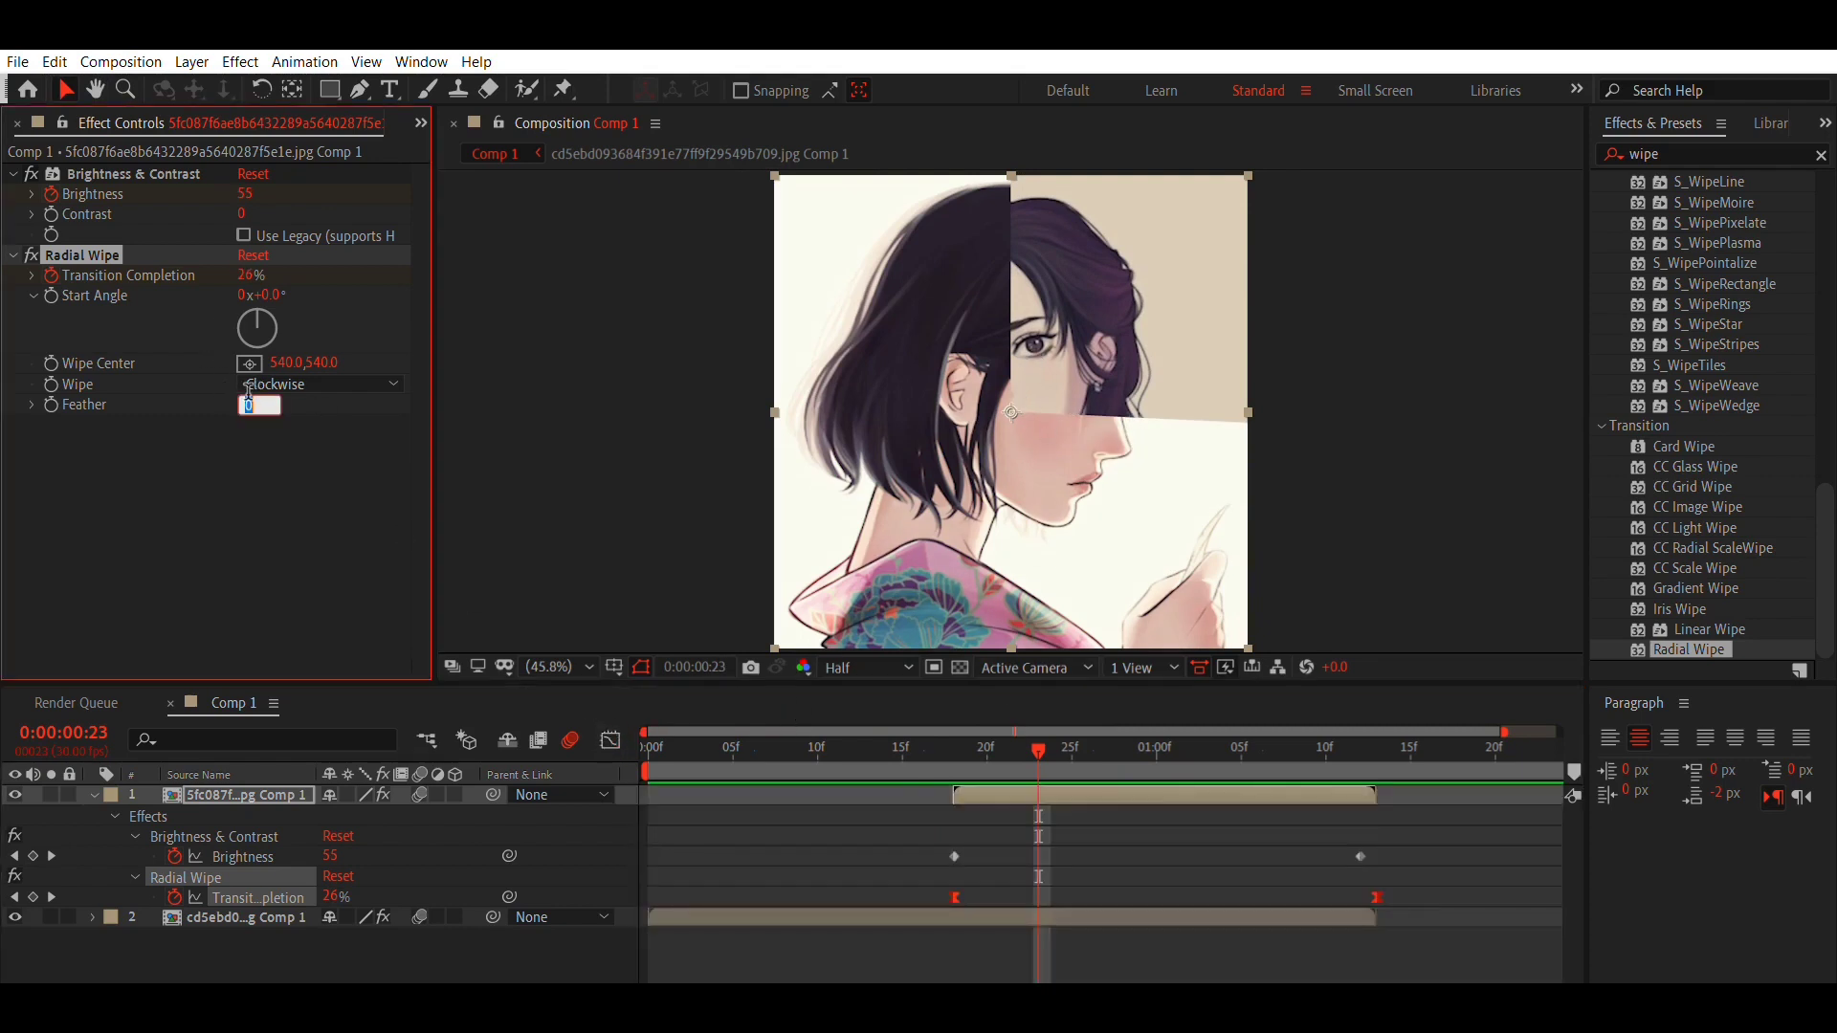
key("Return")
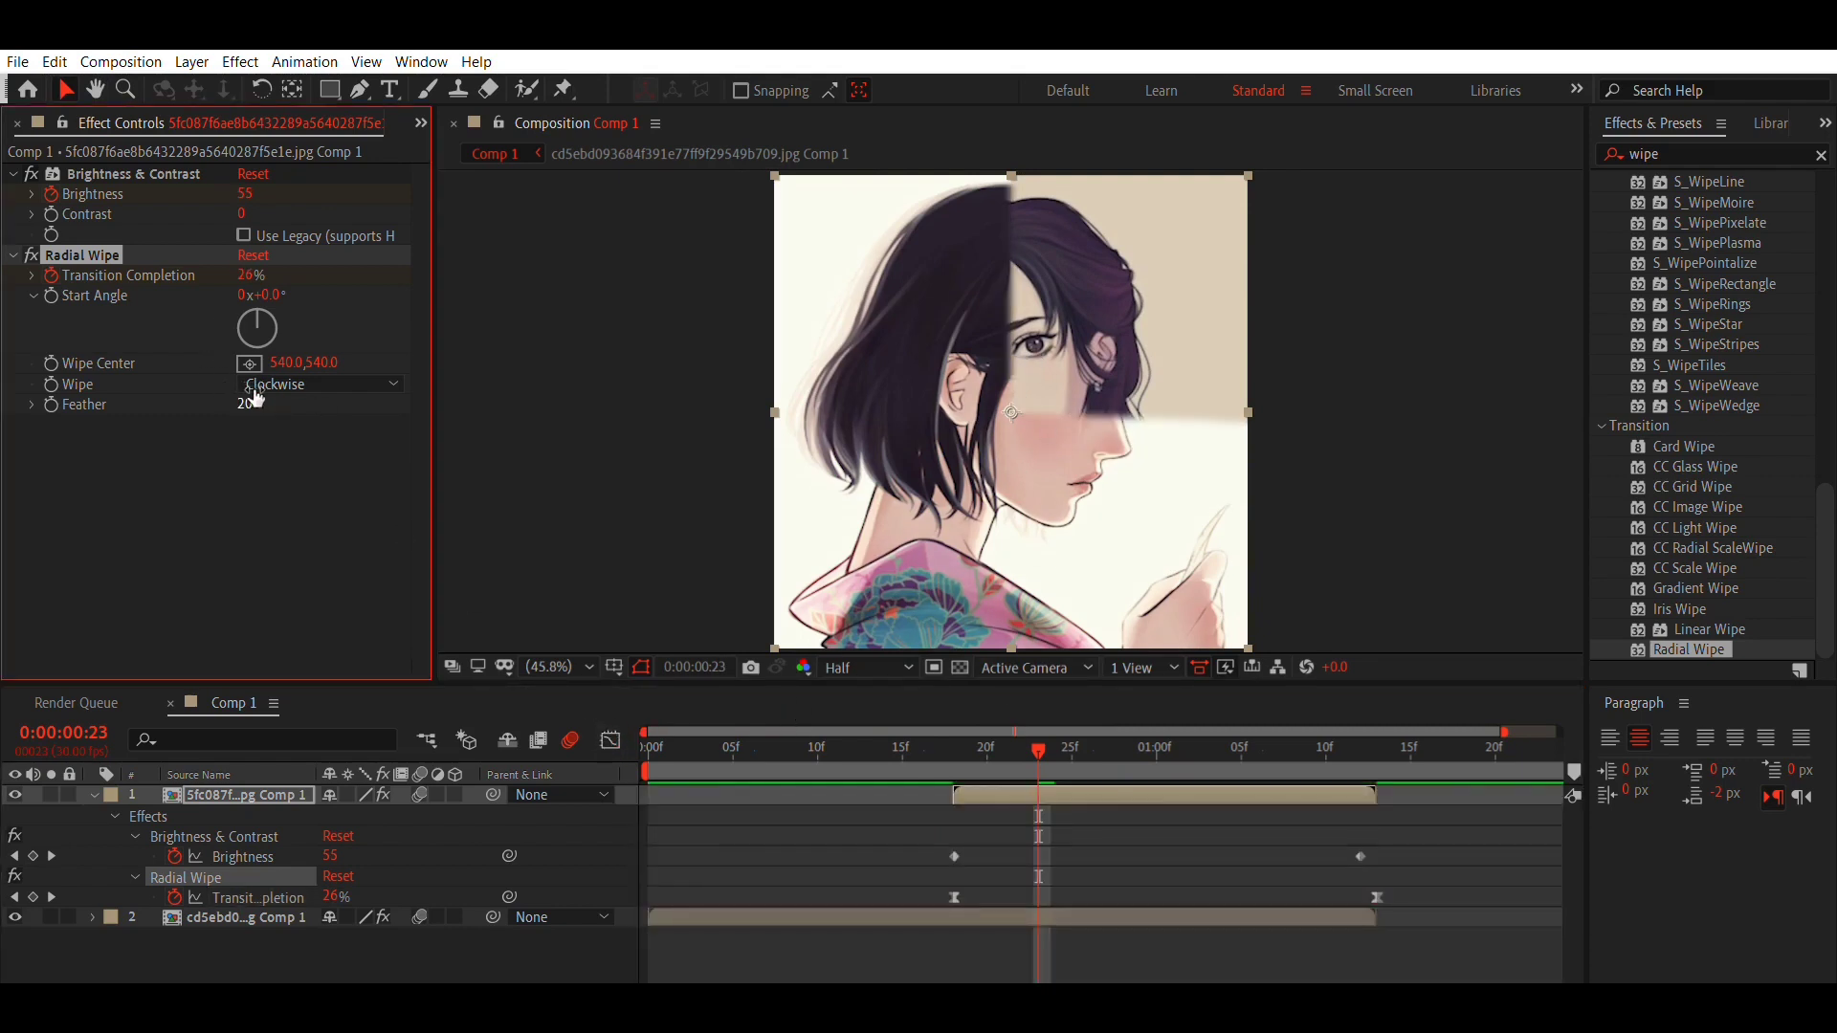
left_click_drag(1035, 743, 902, 799)
key("space")
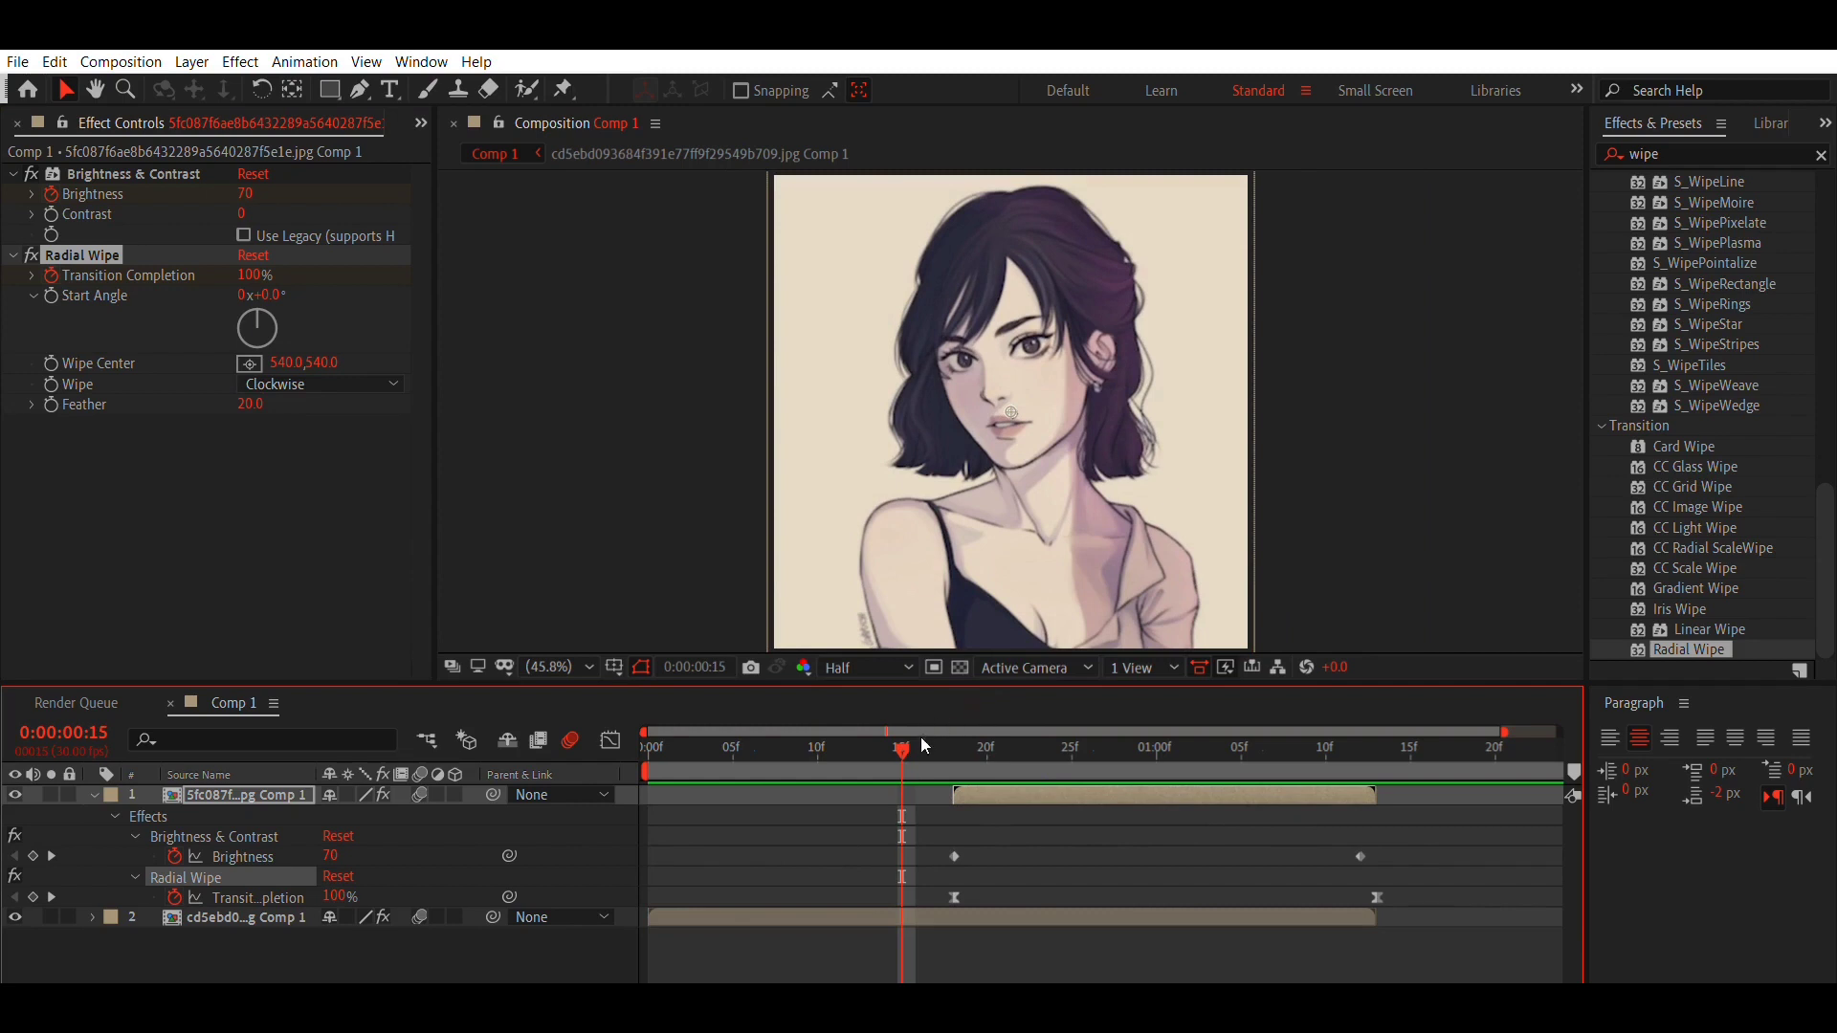
Try the Counterclockwise direction for the Radial Wipe and preview it from 0:00:00:15
left_click_drag(910, 747, 968, 763)
left_click(303, 367)
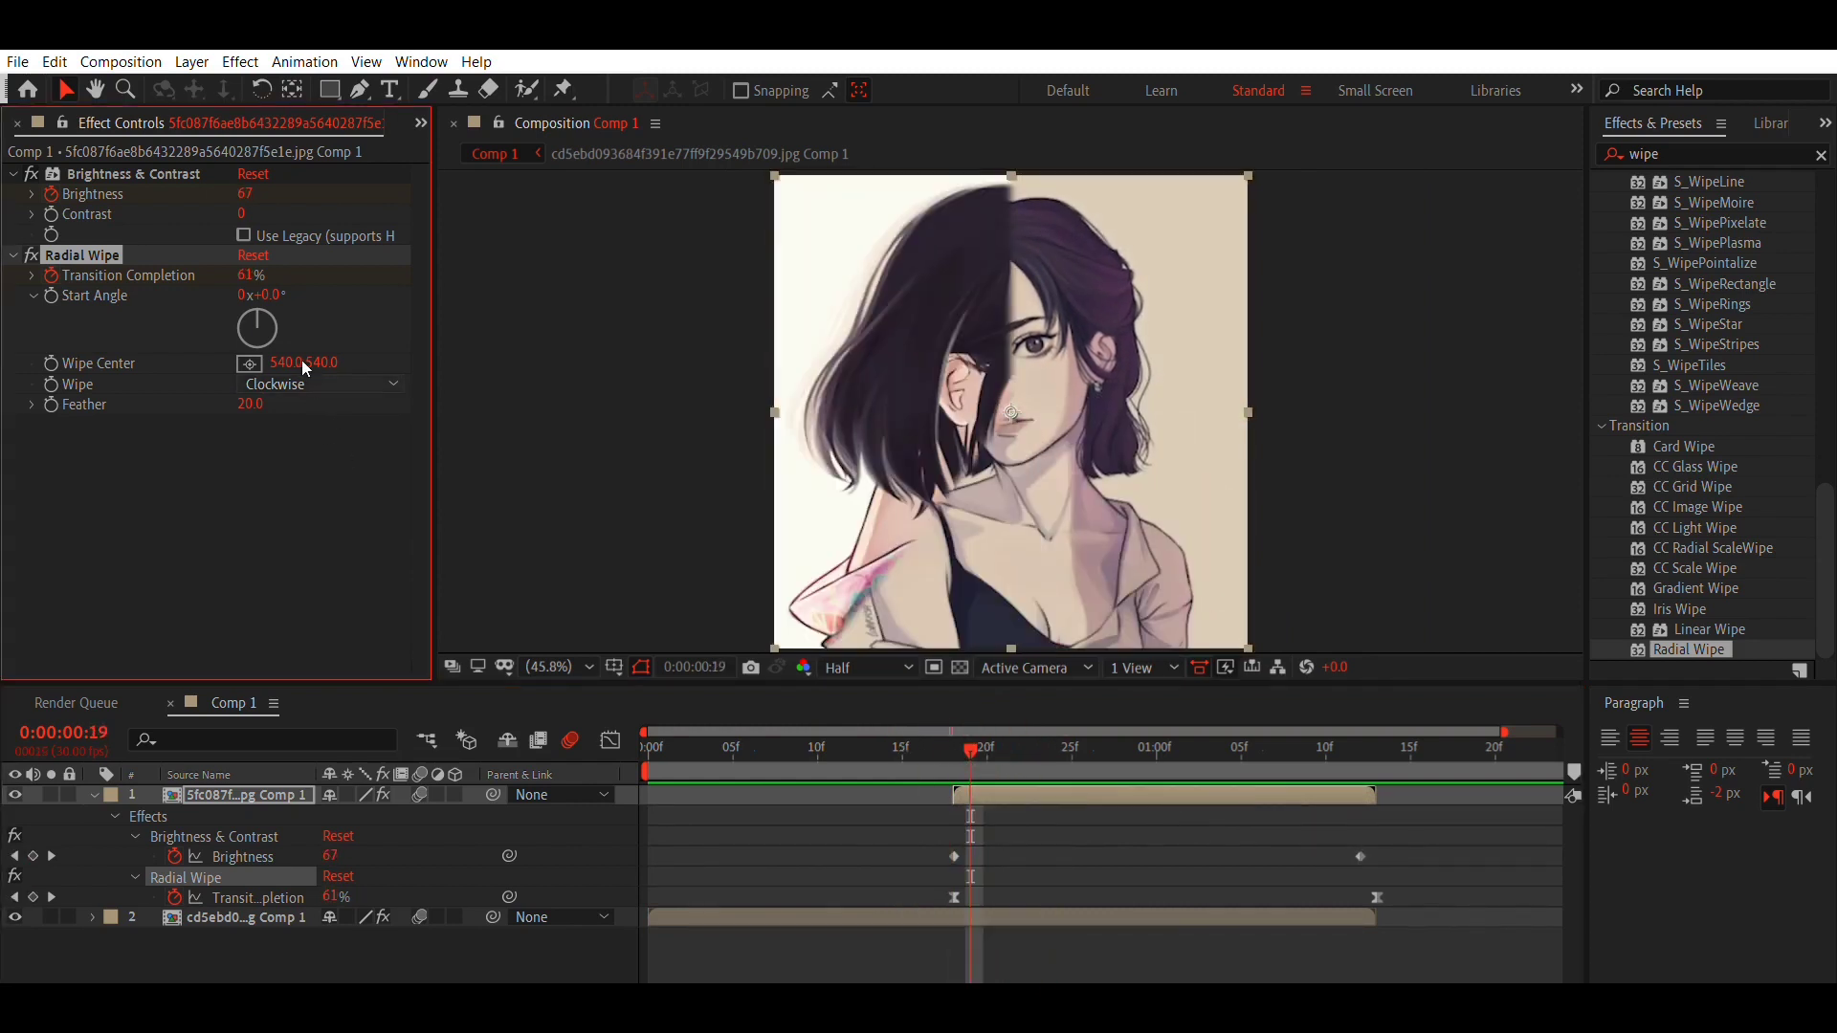
left_click(333, 410)
left_click_drag(968, 747, 911, 734)
key("space")
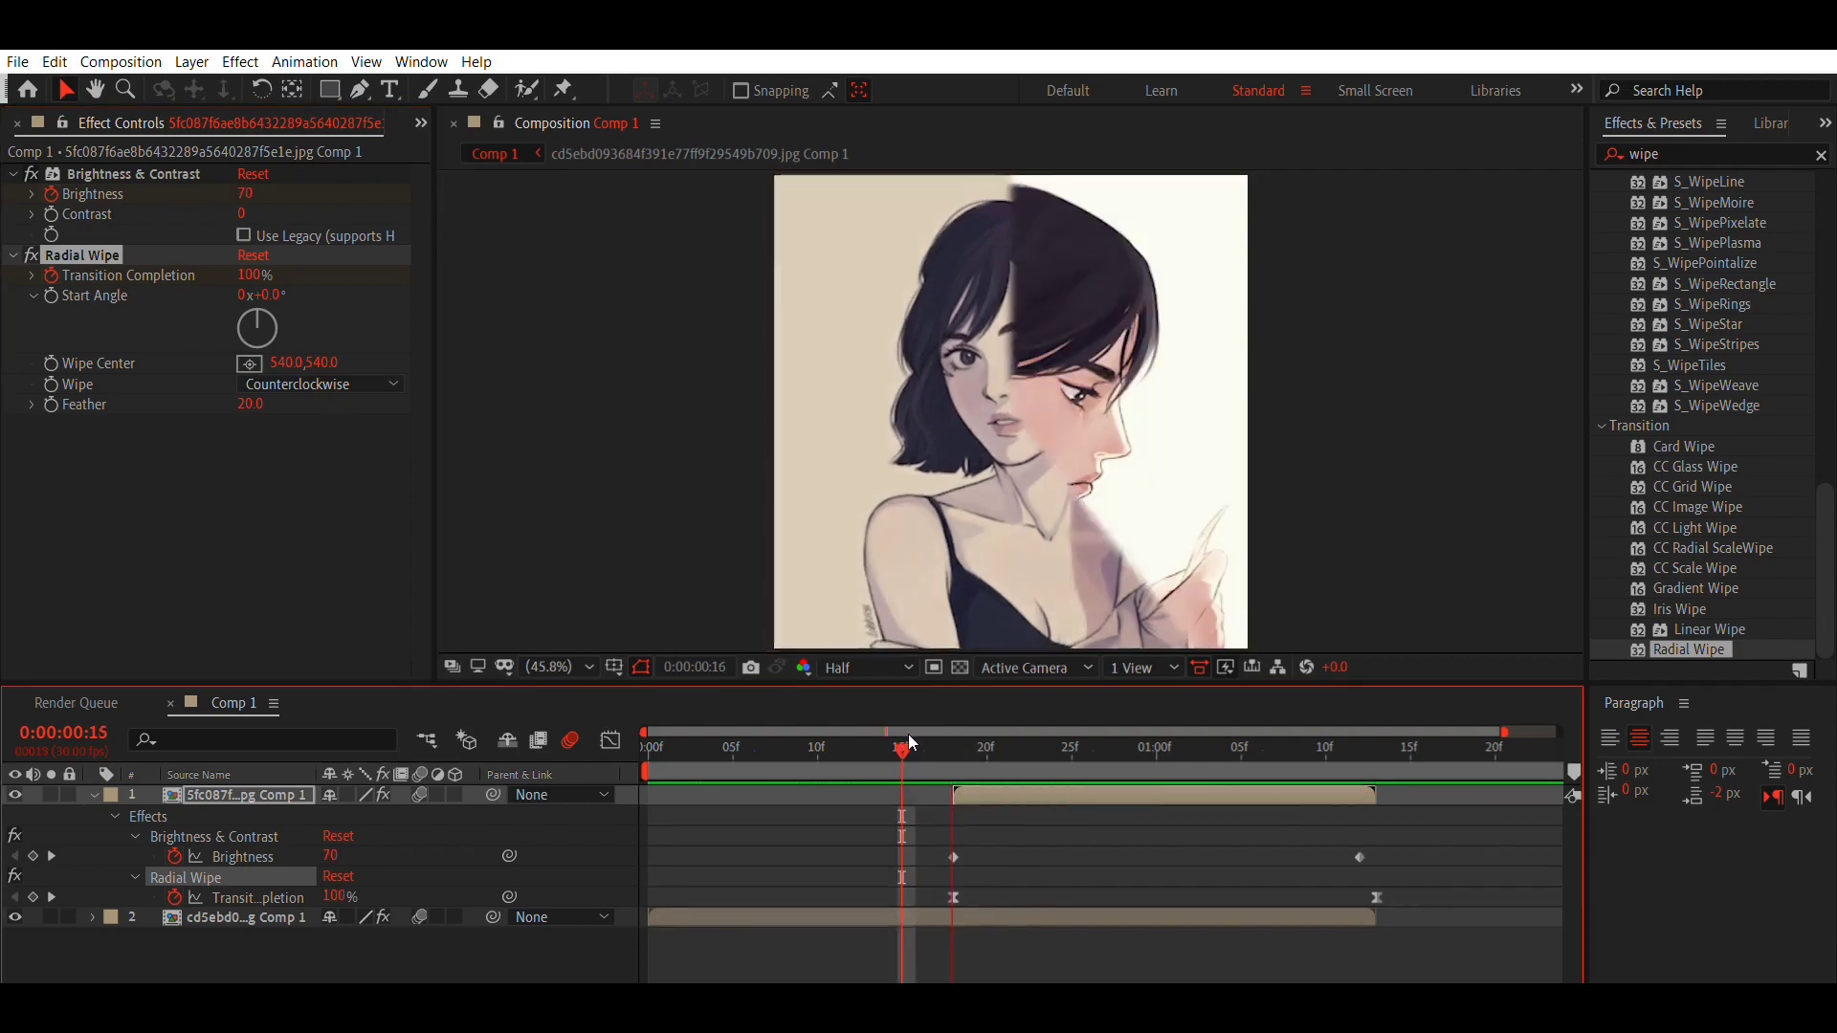
Set the Radial Wipe's direction to Both and preview the transition from the start of the composition
left_click(290, 375)
left_click(377, 446)
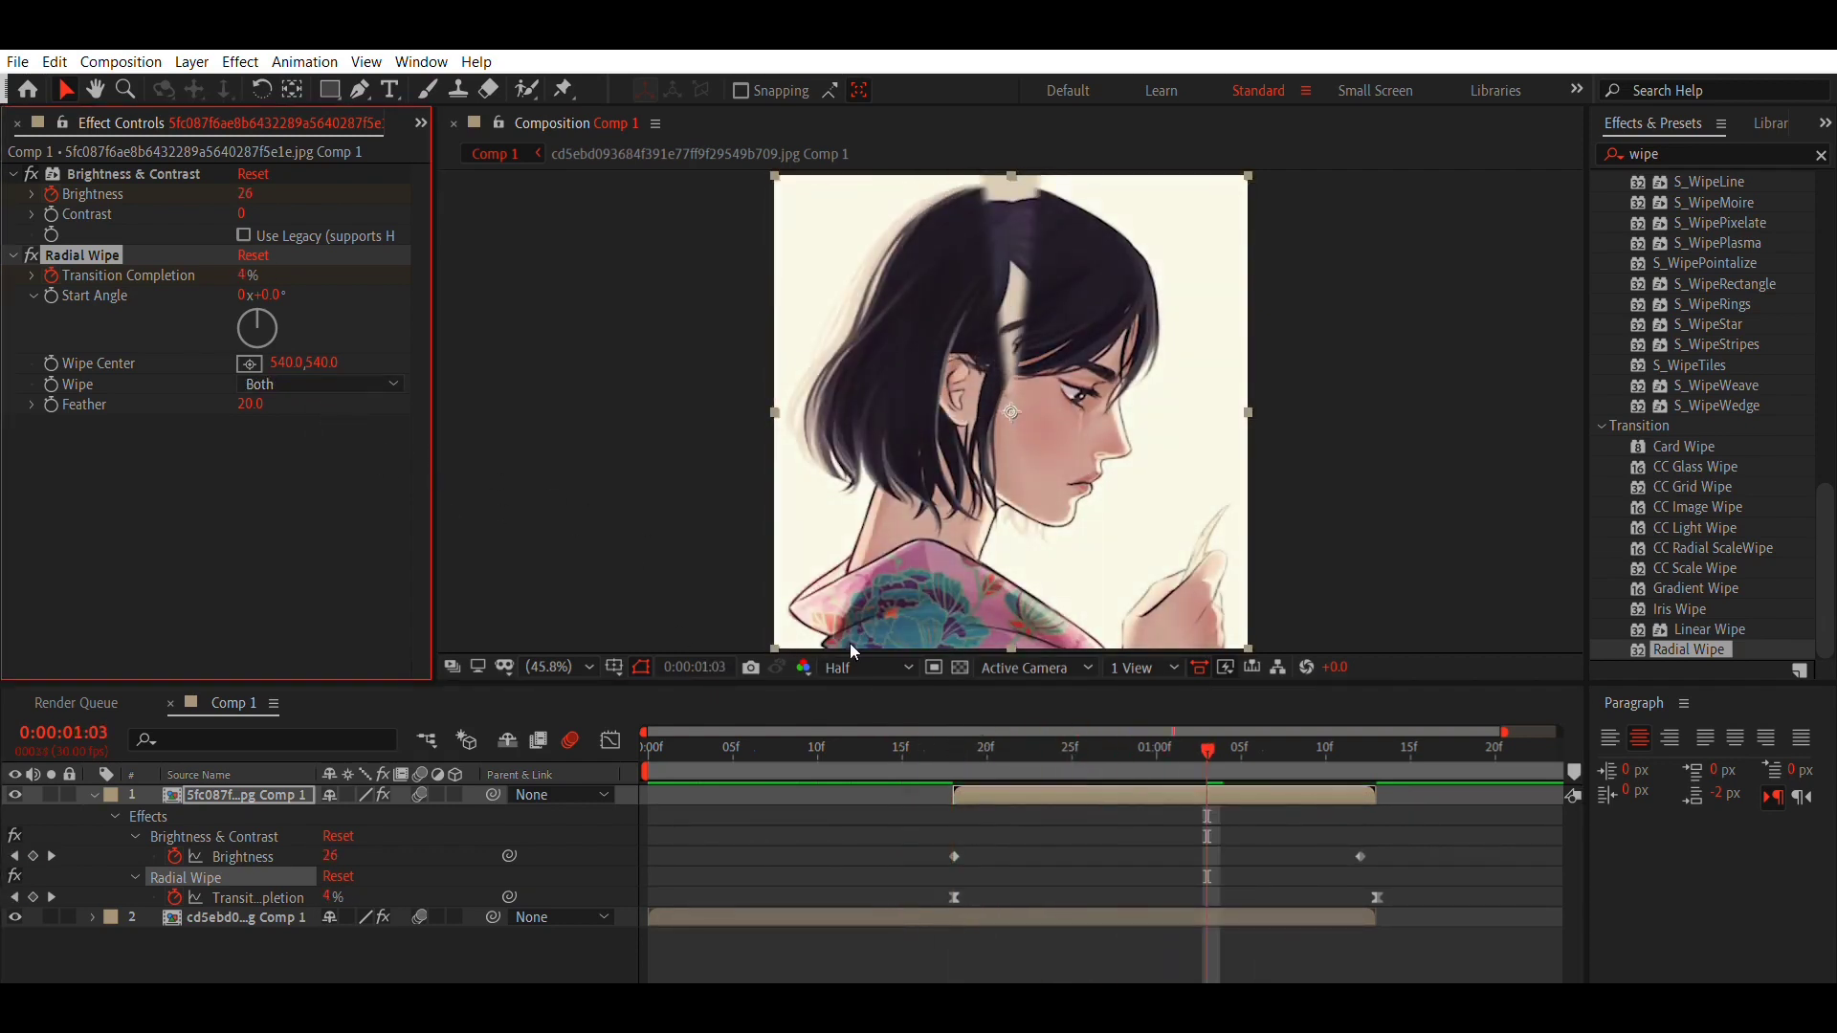
left_click_drag(986, 746, 431, 665)
key("space")
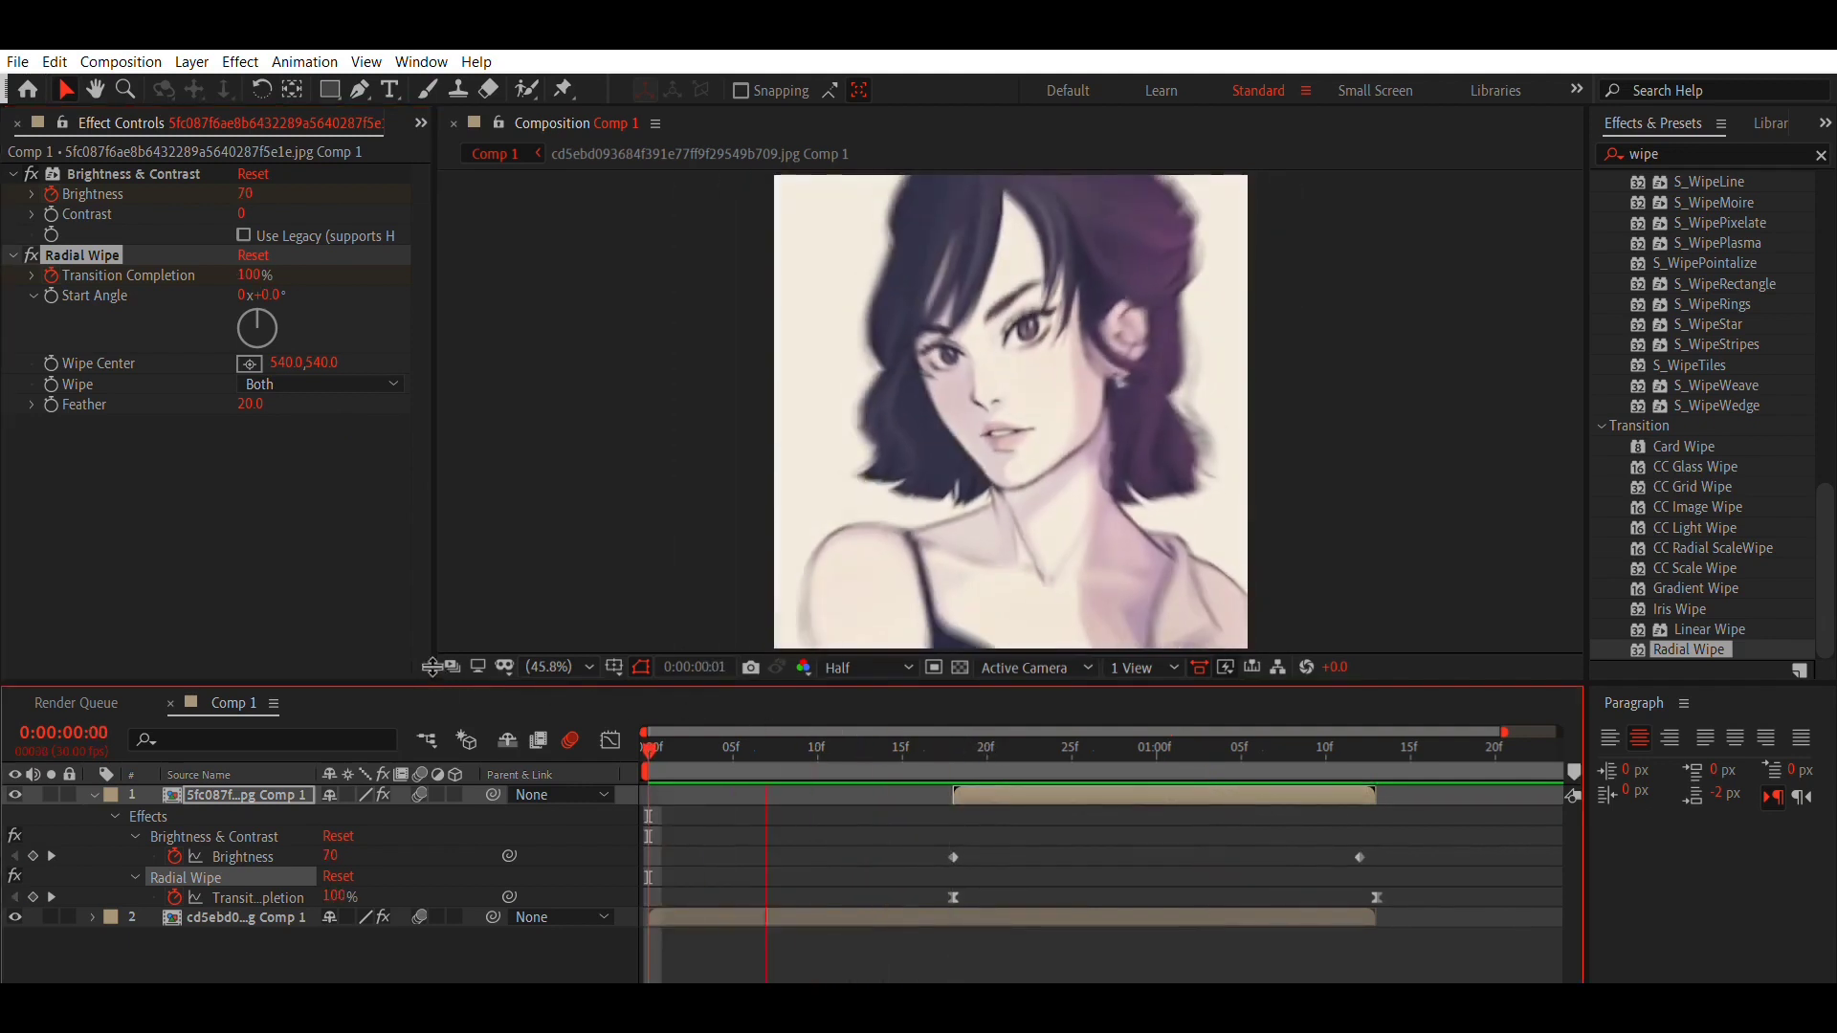
left_click_drag(835, 737, 425, 682)
key("space")
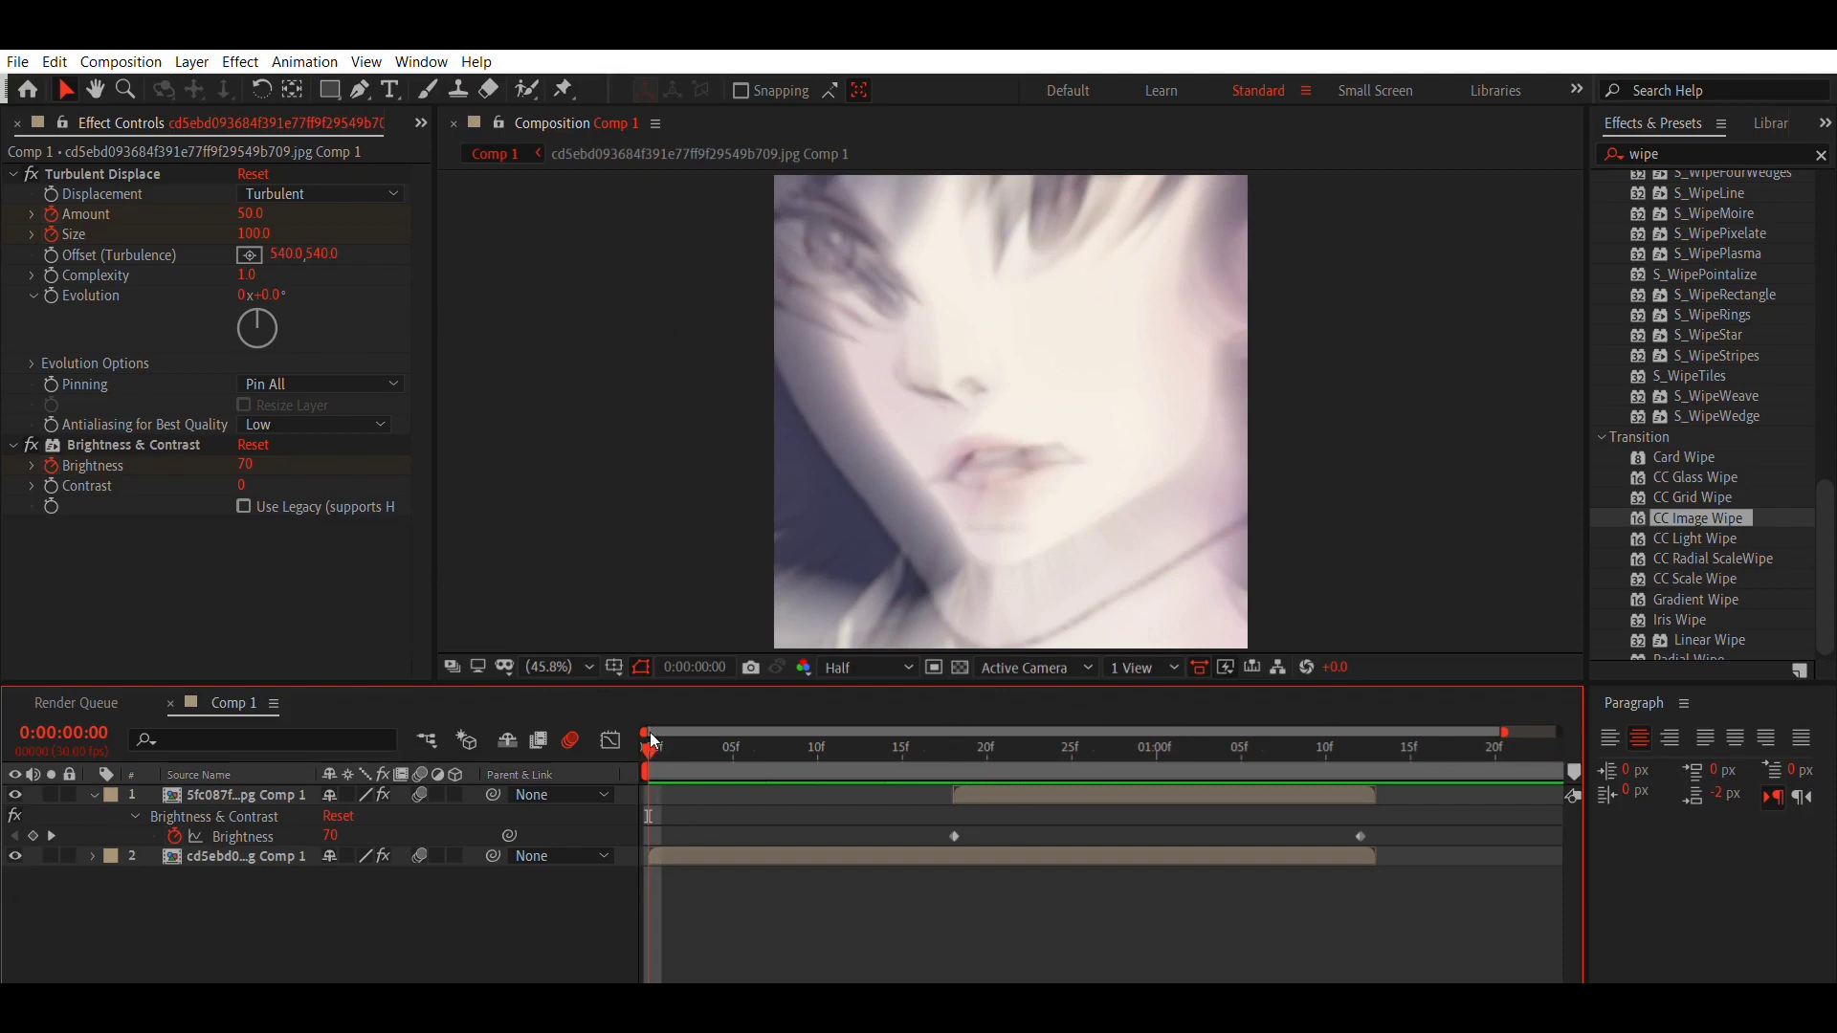
Apply CC Image Wipe to the upper image layer and keyframe its Completion at 100% at 0:00:00:18
left_click_drag(654, 740, 955, 801)
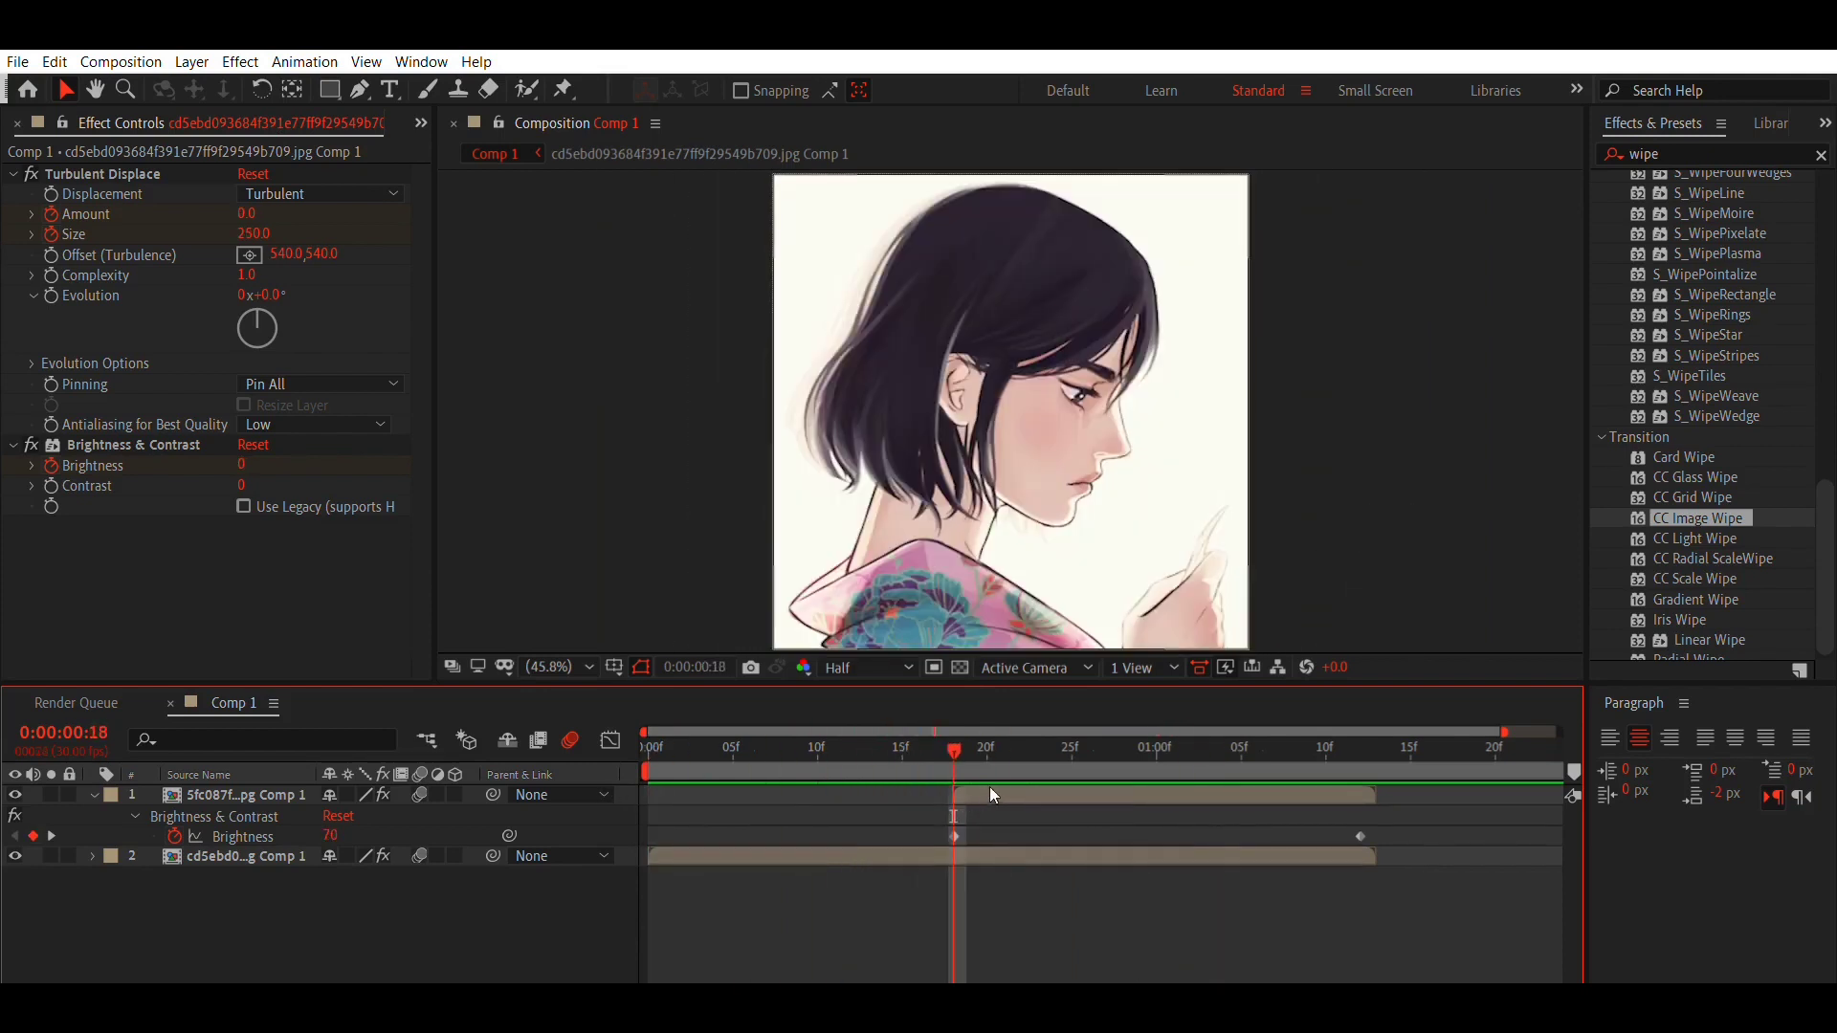
left_click(989, 790)
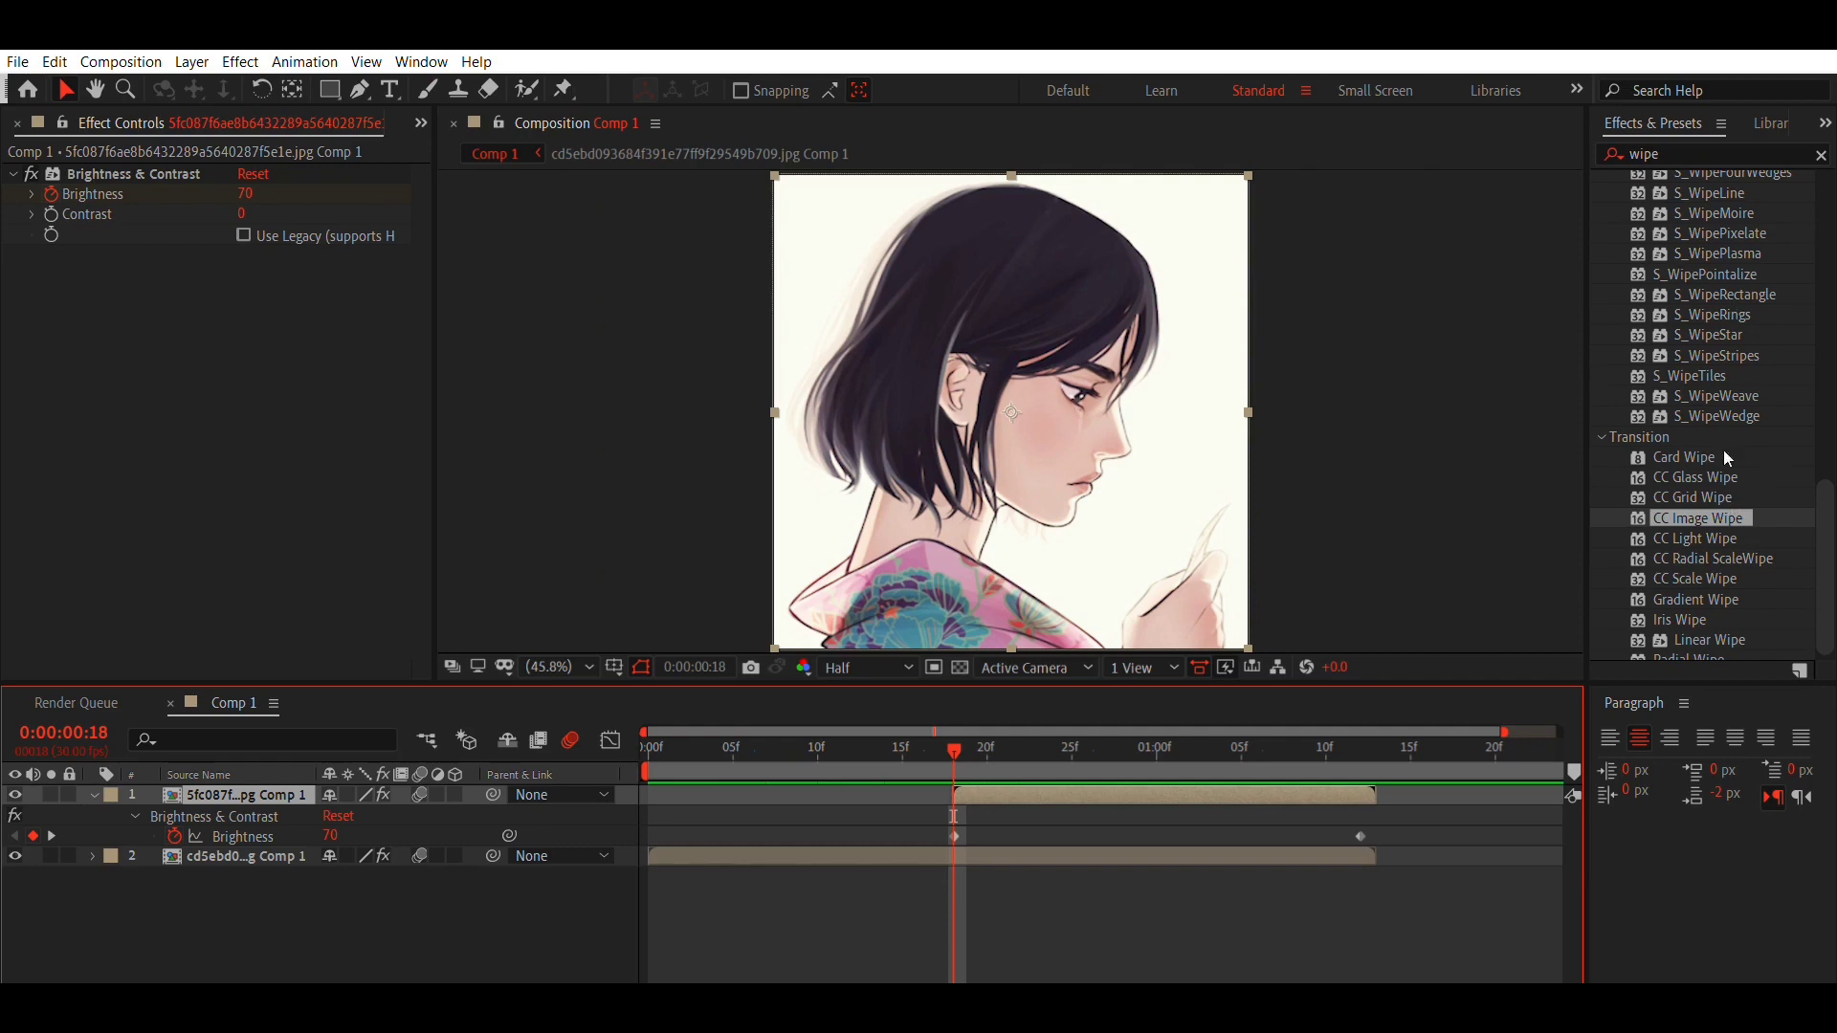
left_click_drag(1736, 509, 1116, 767)
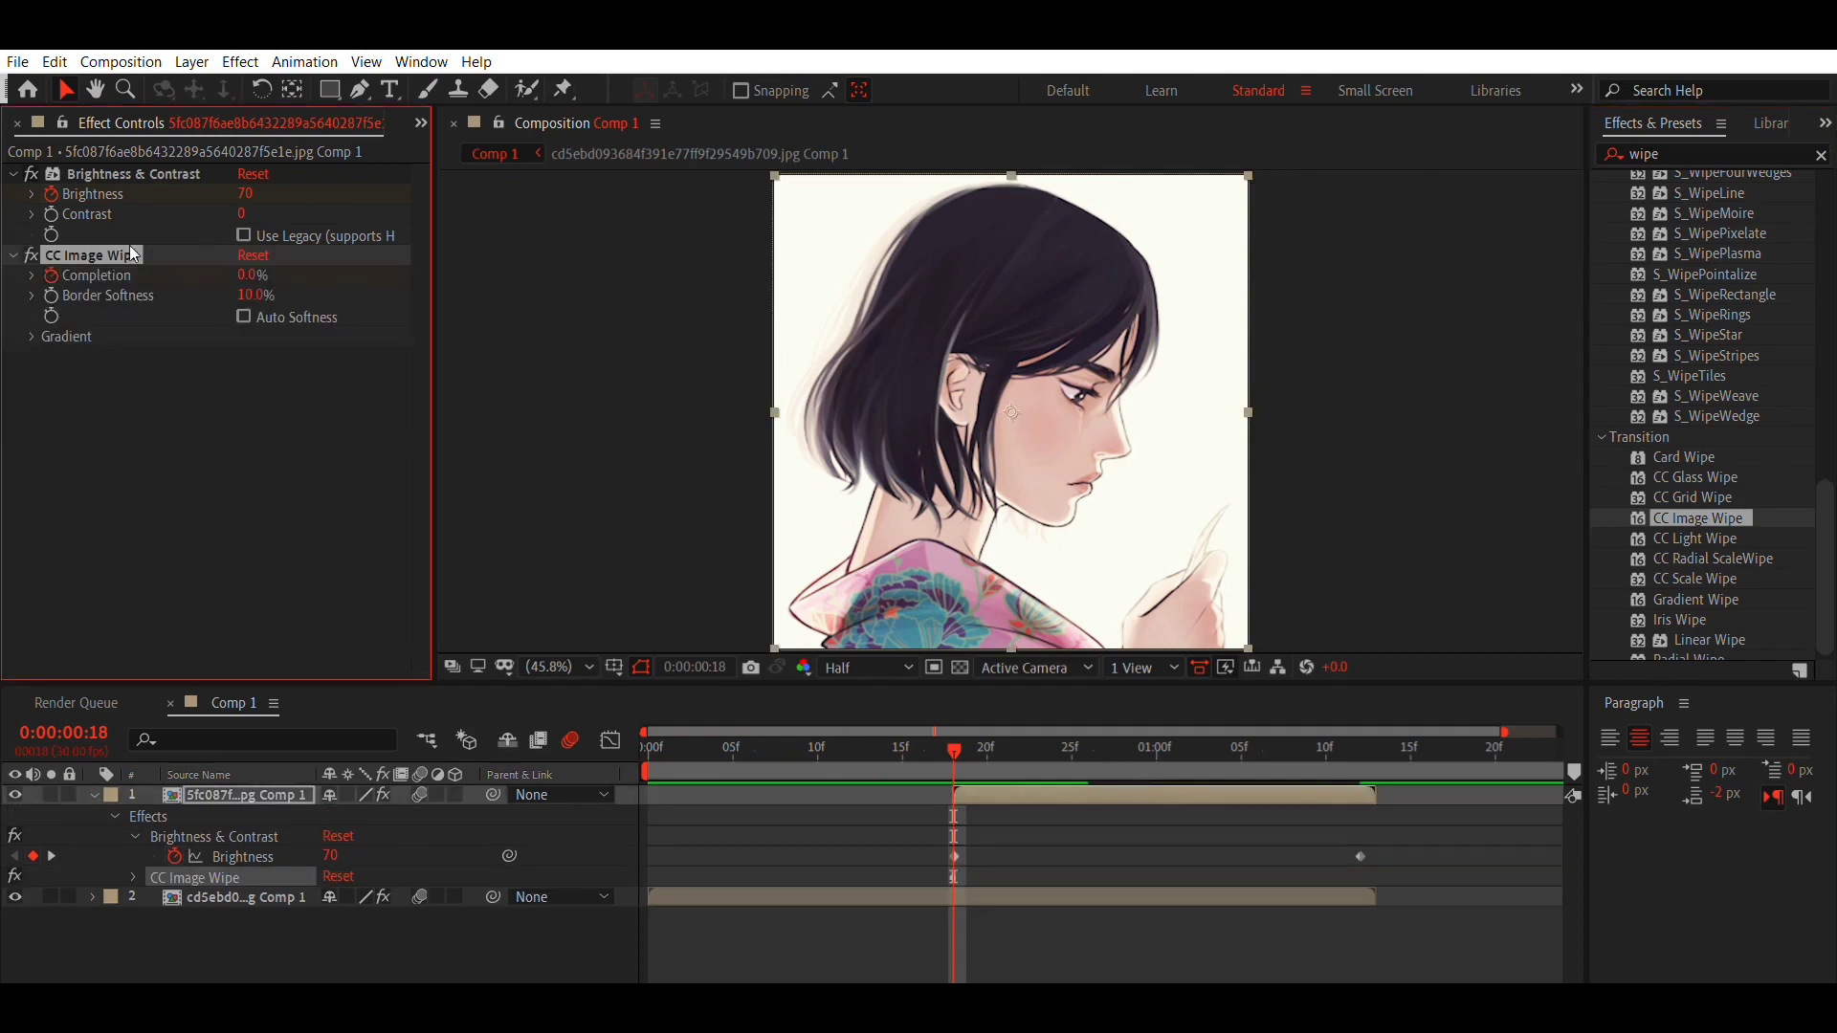
left_click_drag(251, 276, 1070, 654)
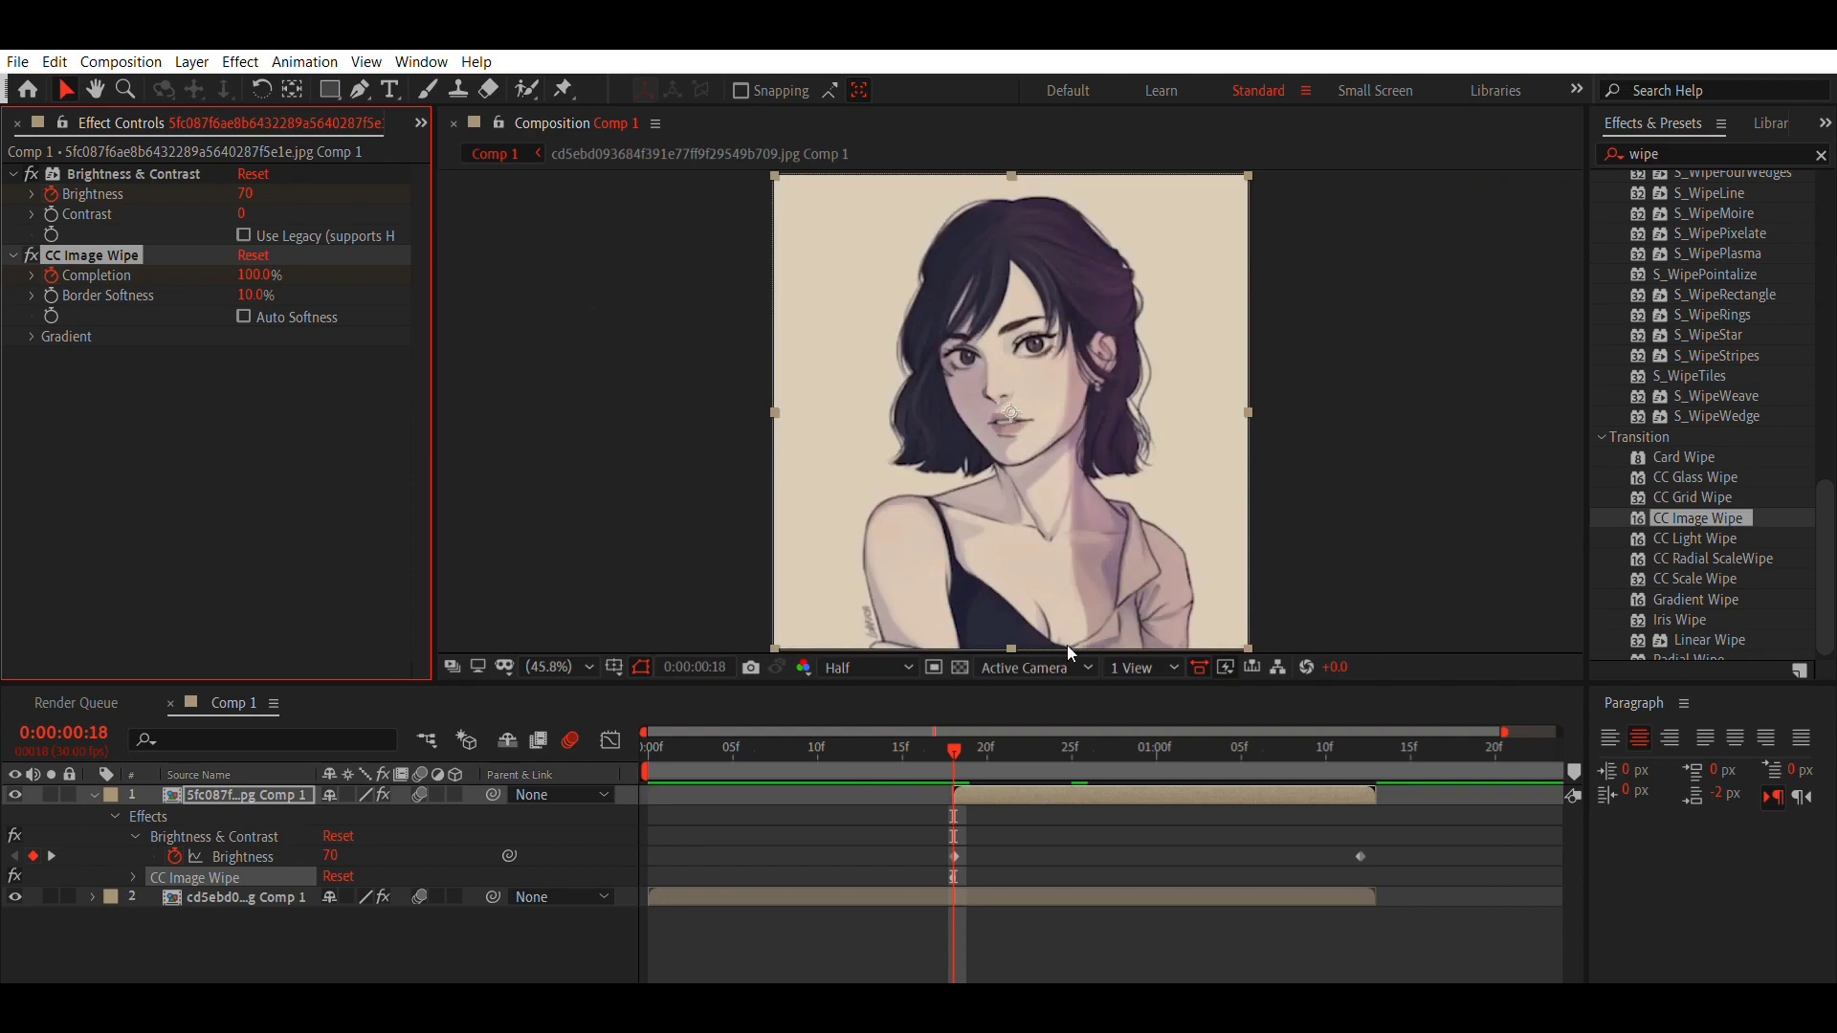
key("u")
key("u")
Keyframe CC Image Wipe's Completion at 0% at 0:00:01:11 and shift that keyframe to the layer's end
left_click_drag(955, 750, 1348, 820)
left_click(254, 276)
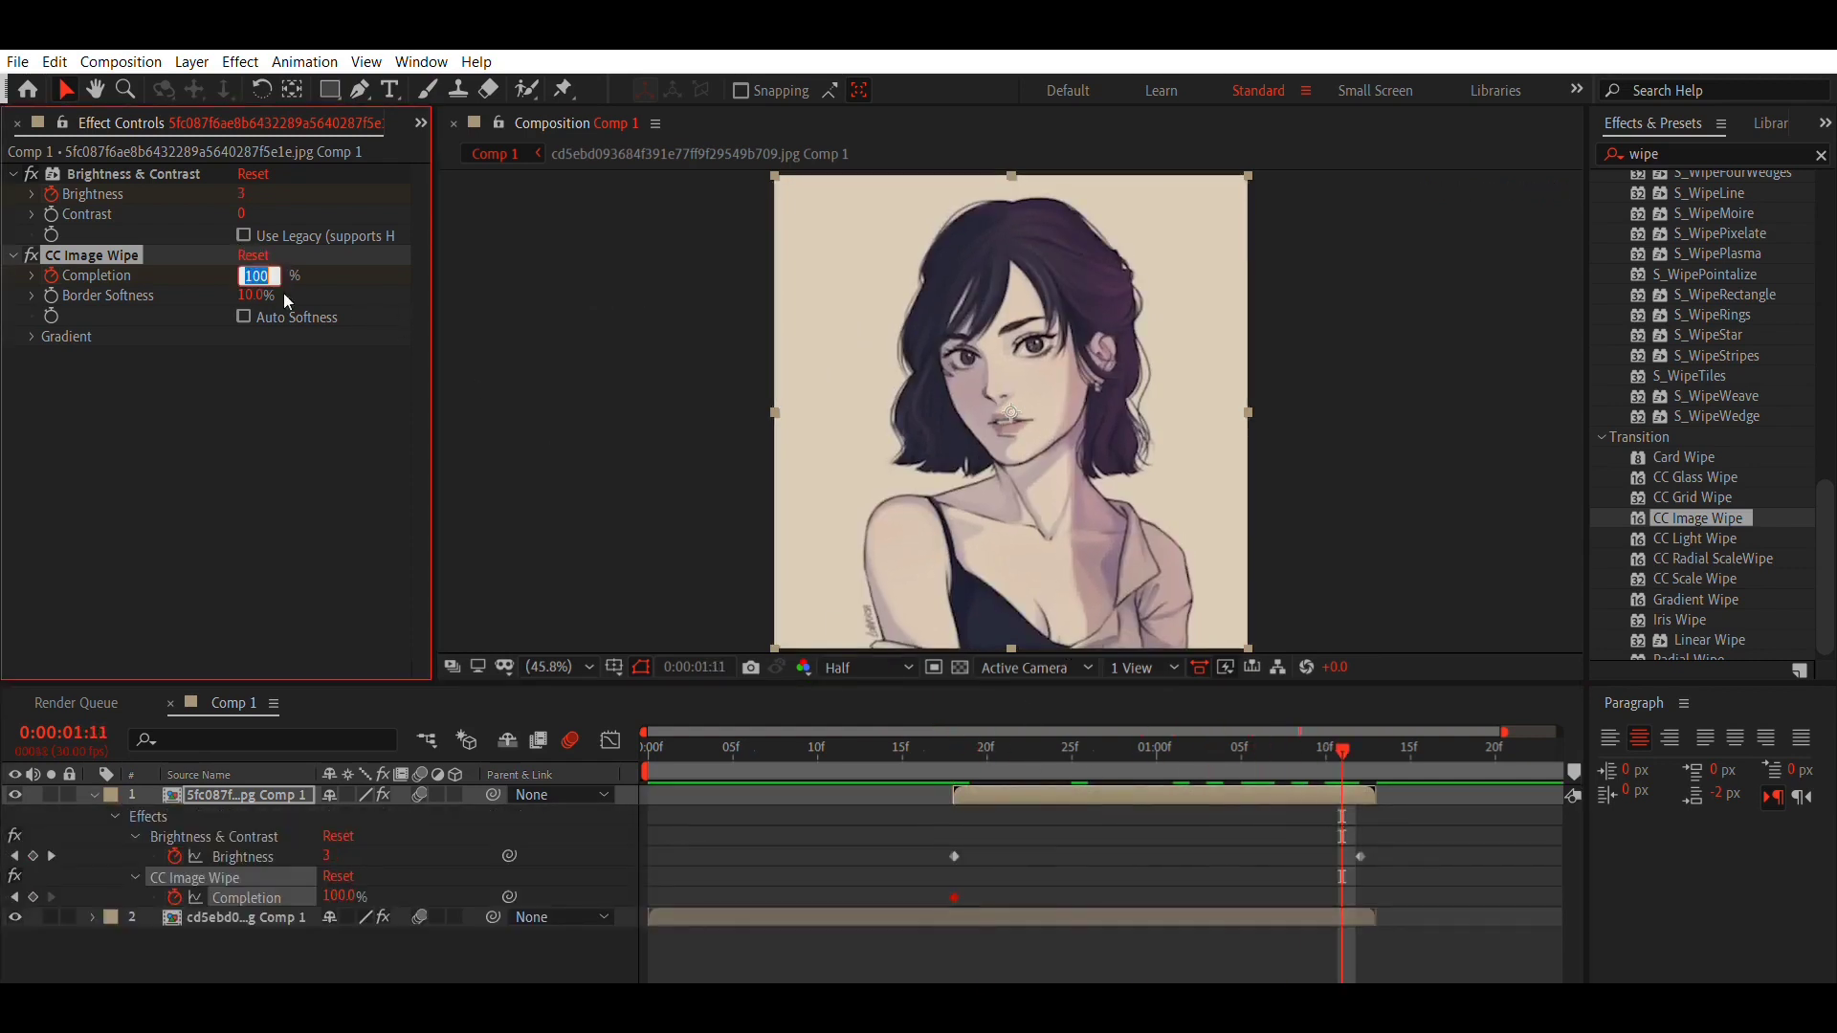
type("0")
key("Return")
left_click_drag(1342, 898, 1377, 898)
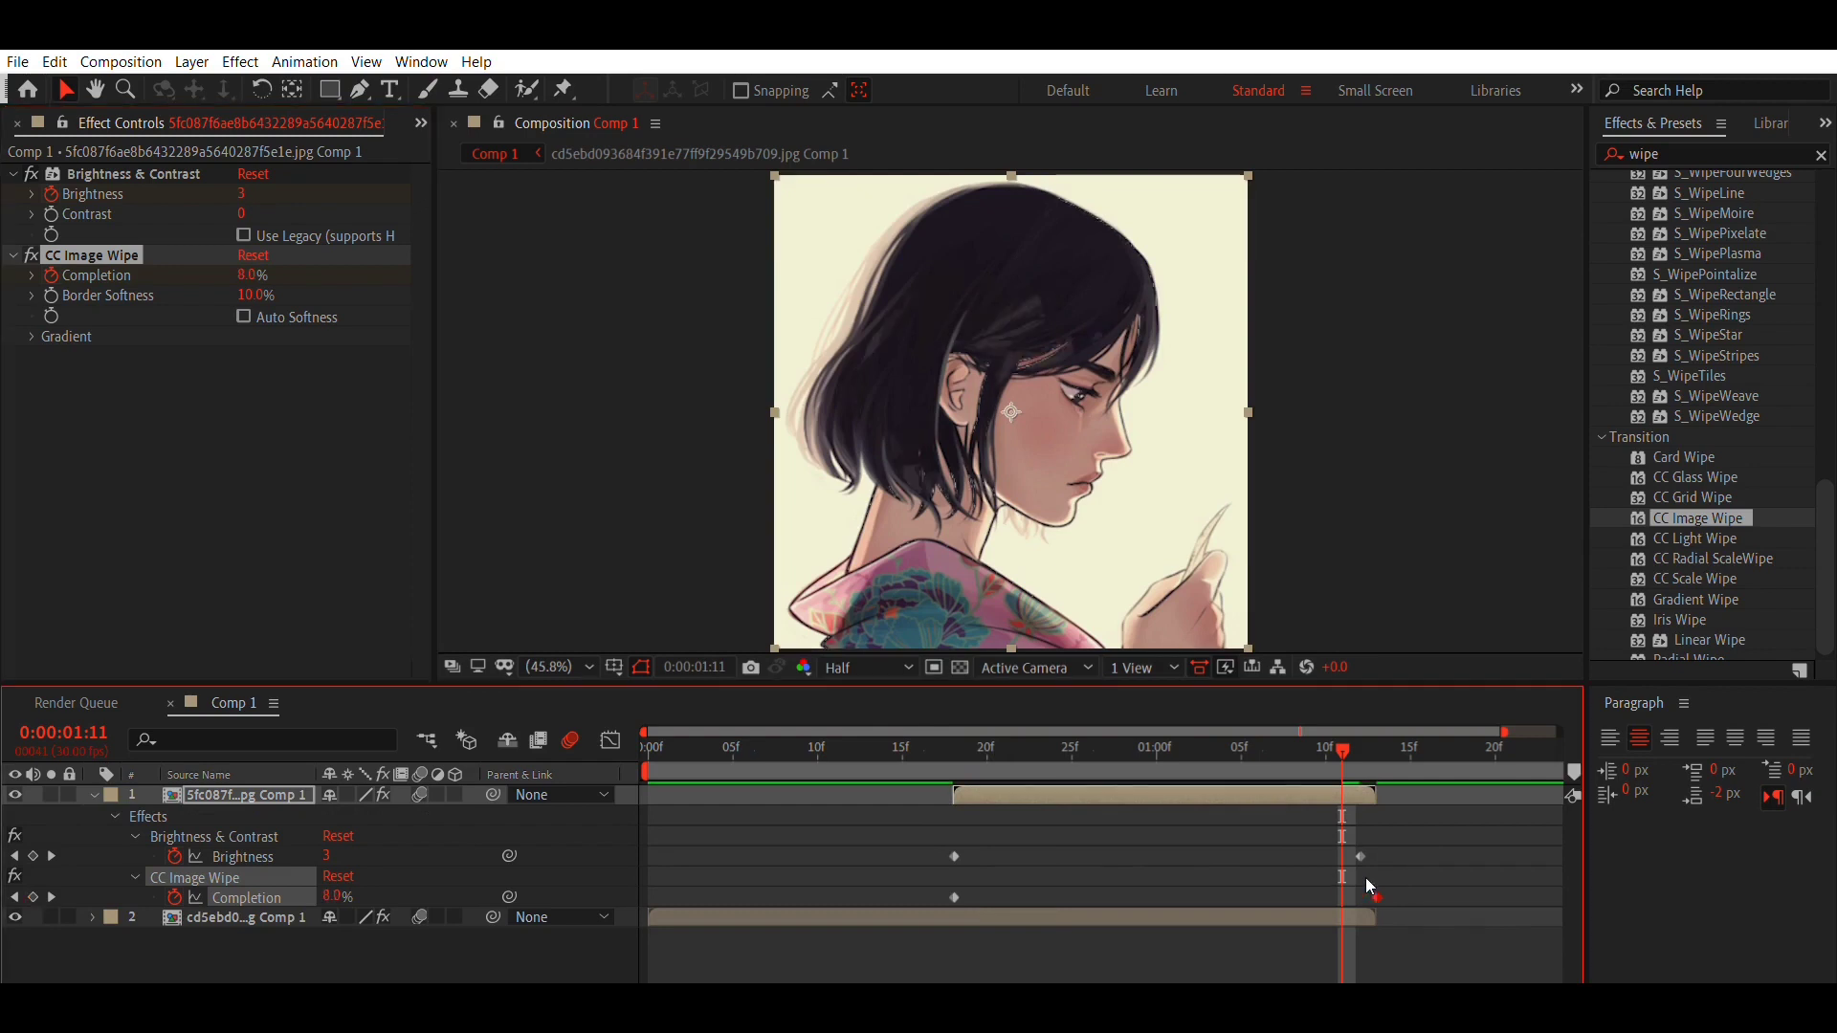
Easy-ease both CC Image Wipe Completion keyframes and reshape their curve into a steep initial drop with a long ease-out
left_click_drag(956, 878, 1454, 890)
key("F9")
left_click_drag(1308, 750, 1038, 750)
left_click(610, 741)
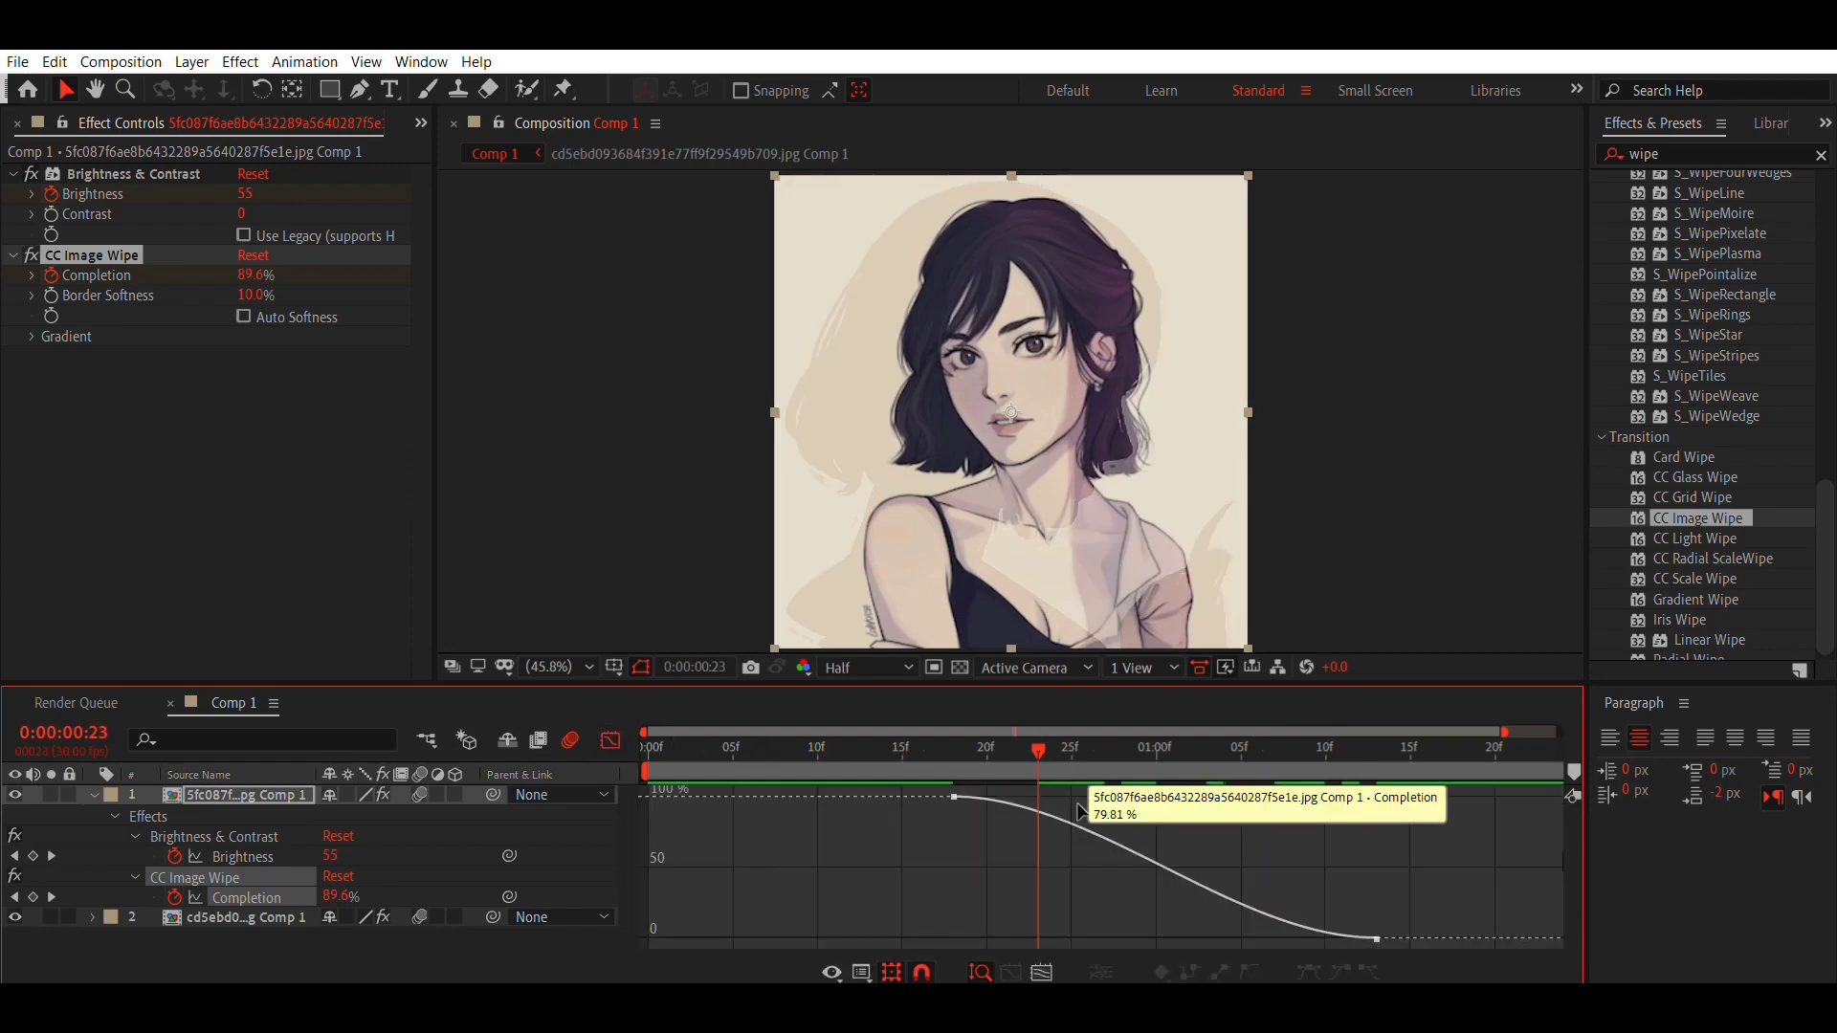
double_click(1072, 808)
left_click_drag(1091, 792, 914, 863)
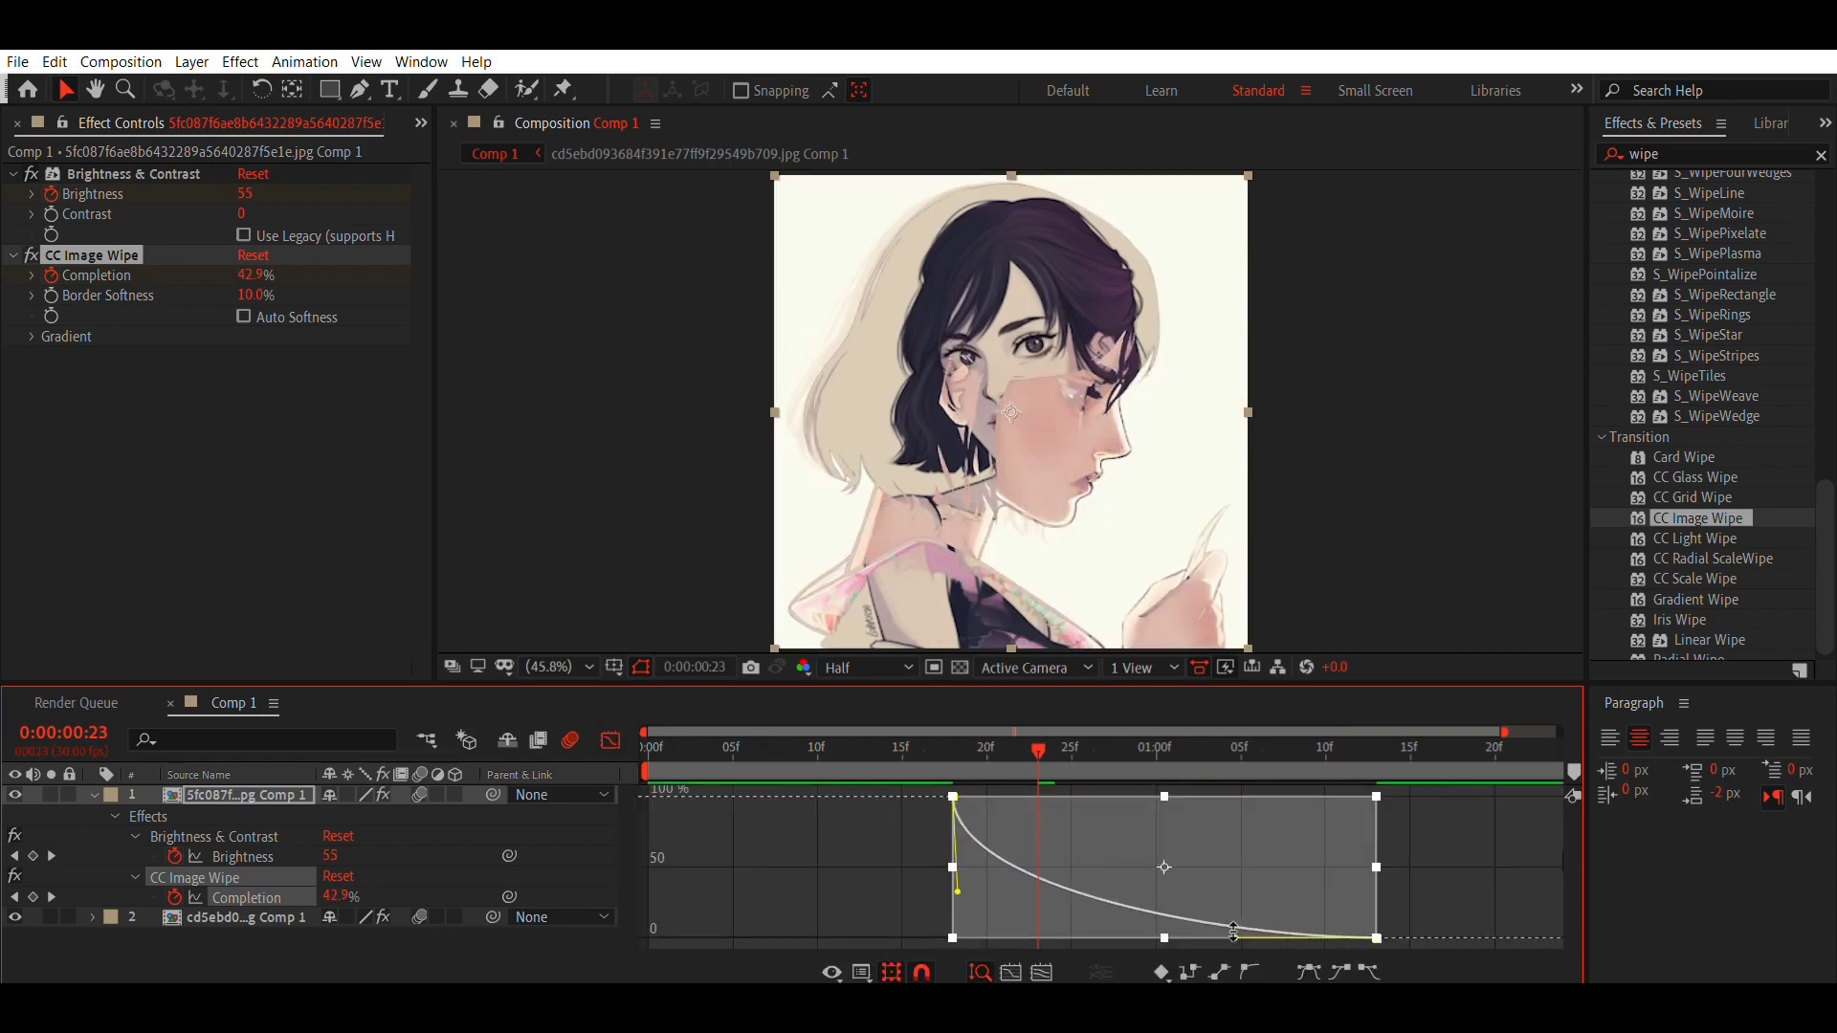
left_click_drag(1239, 920, 1115, 921)
left_click_drag(957, 878, 958, 884)
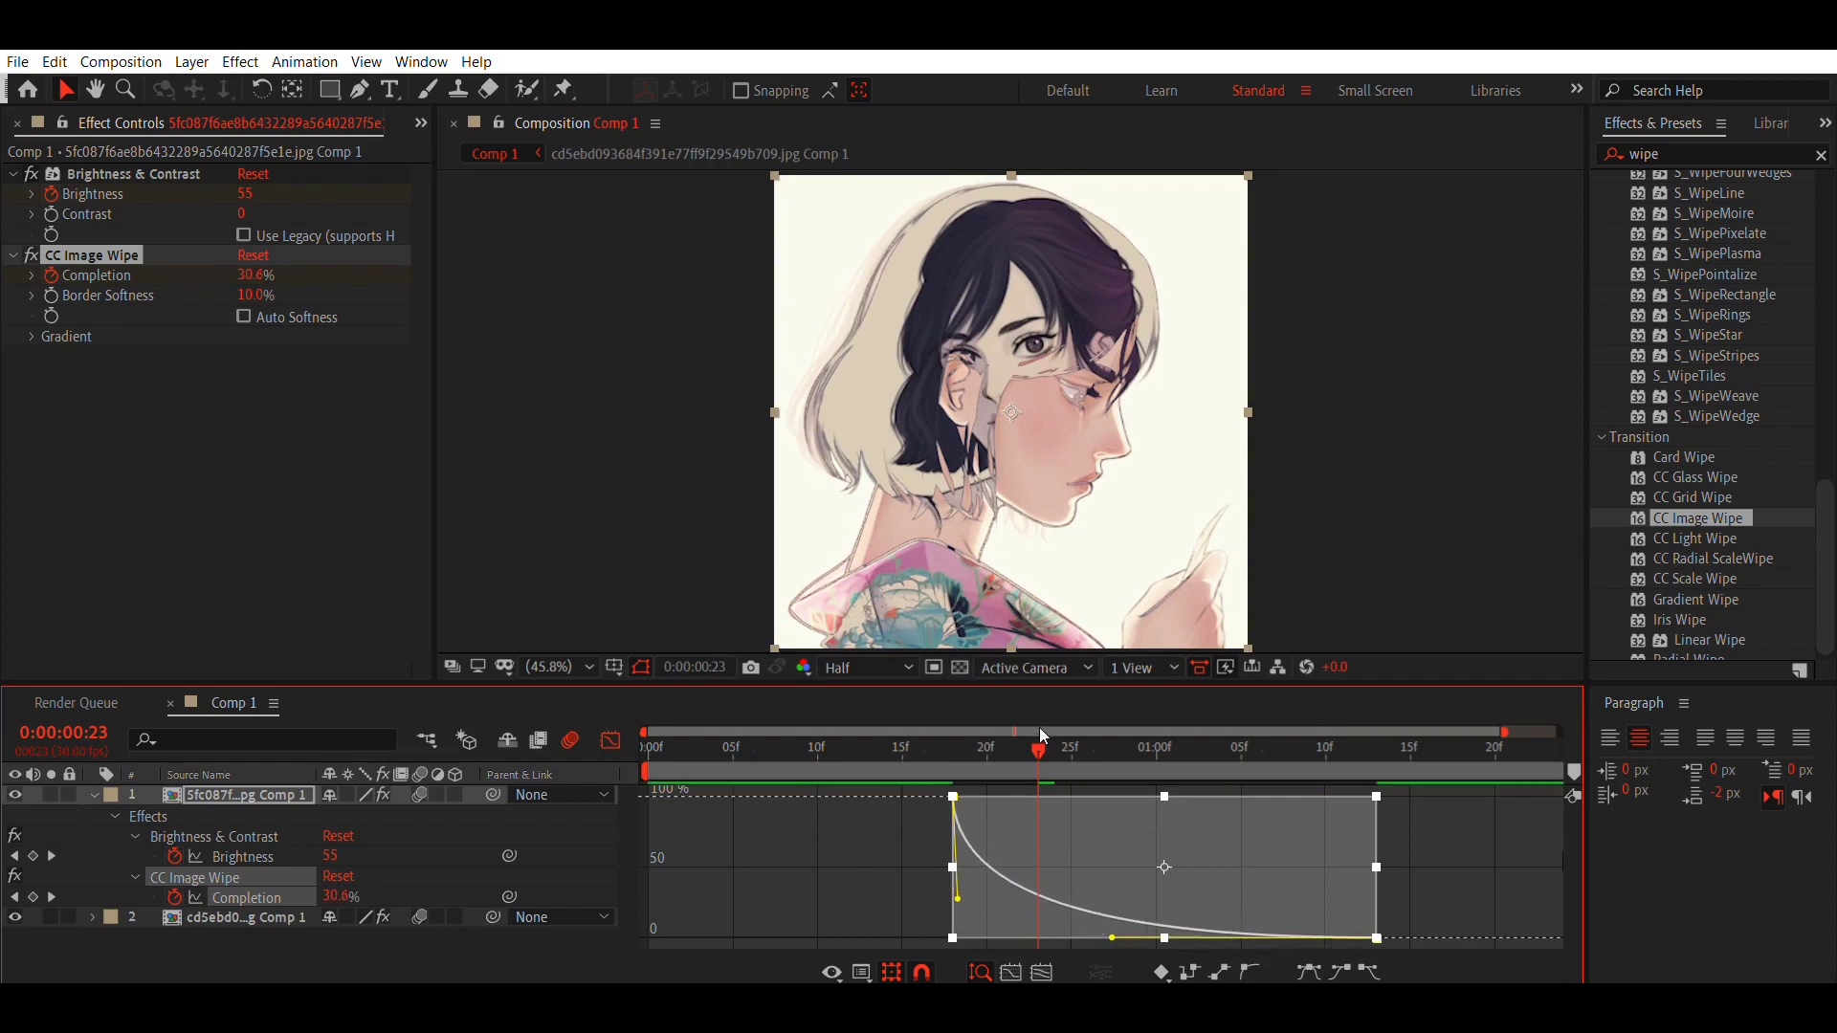
left_click_drag(1038, 733, 707, 730)
key("shift+F3")
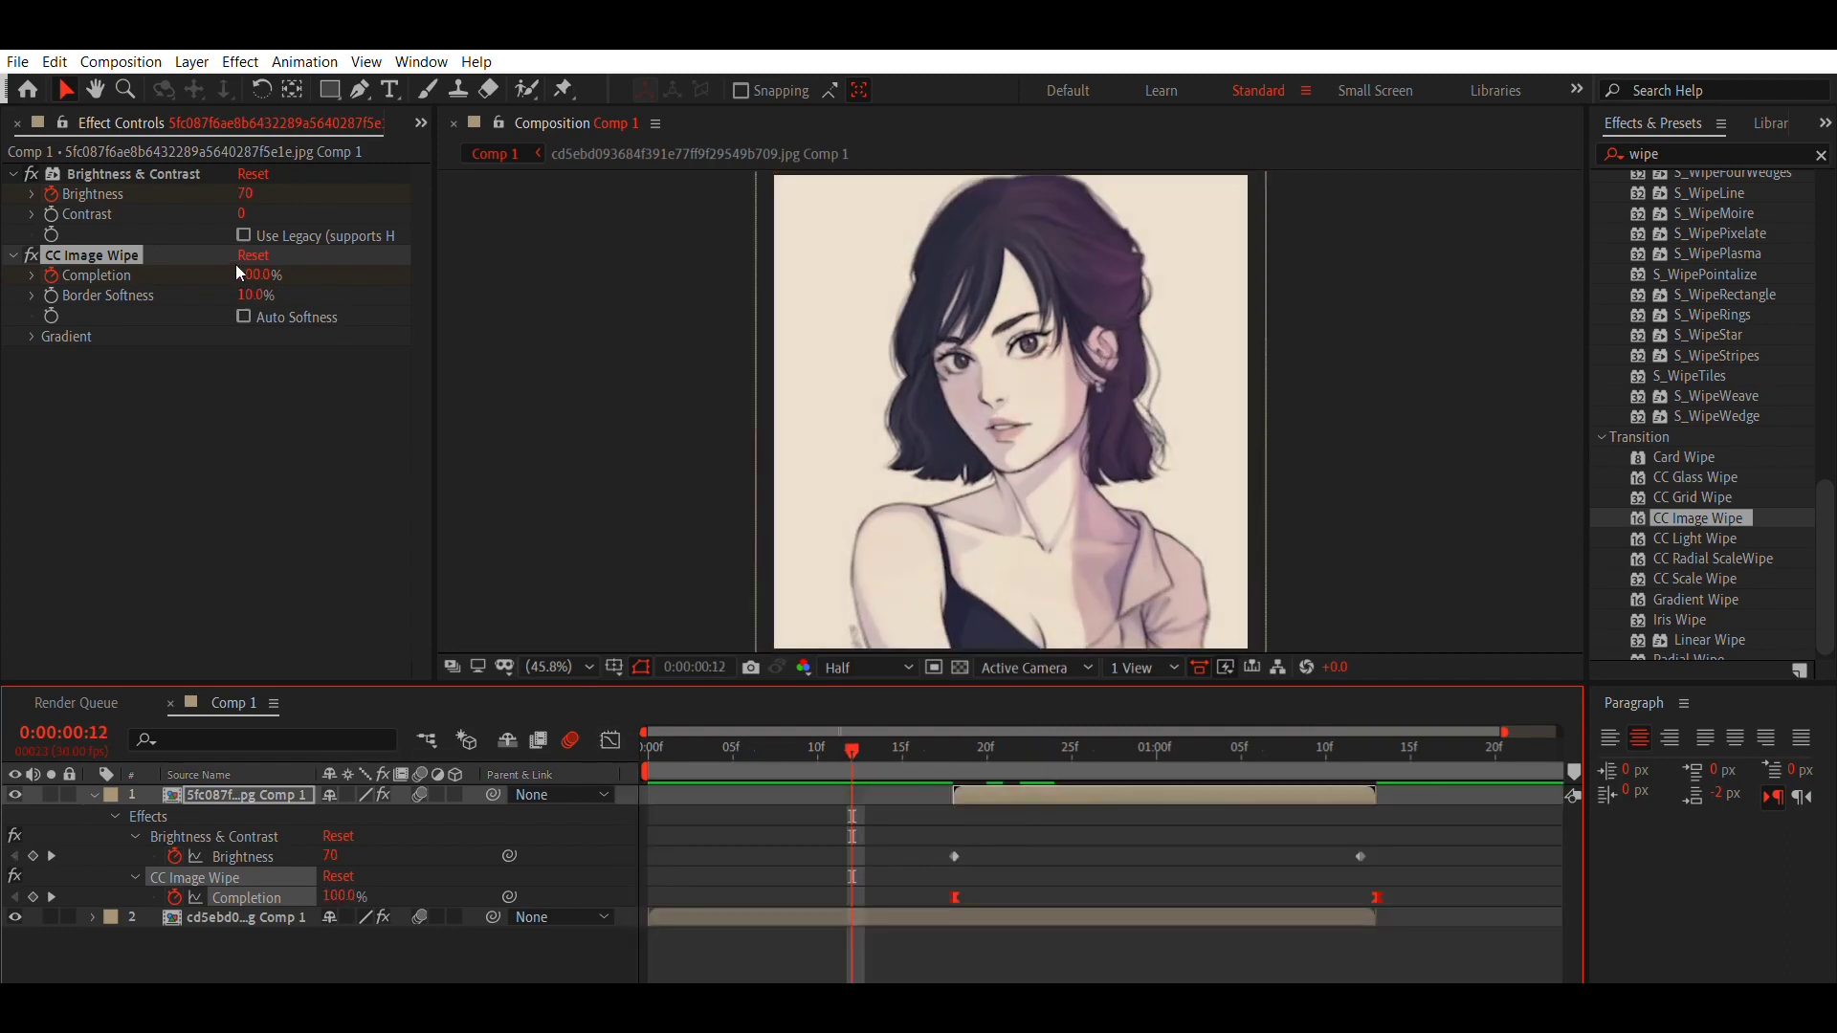
Set CC Image Wipe's Border Softness to 35% and return to the start of the composition
left_click(254, 295)
type("35")
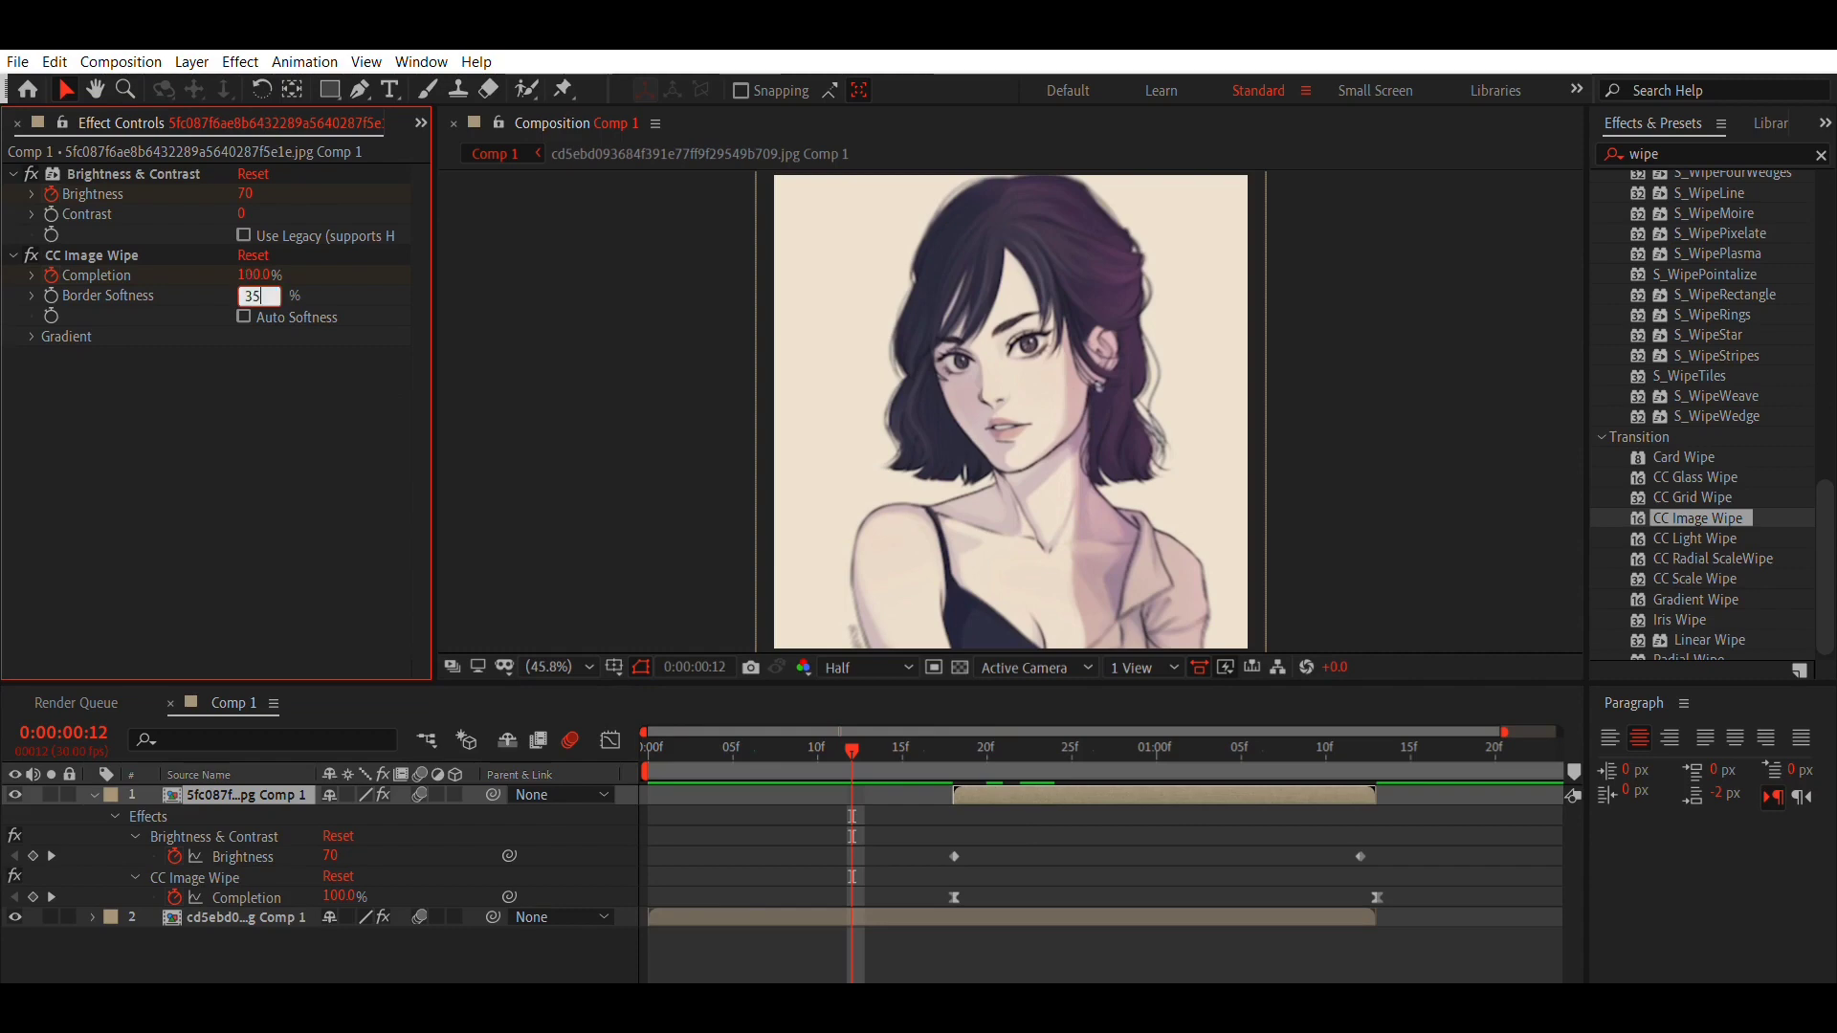
key("Return")
left_click_drag(854, 731, 599, 740)
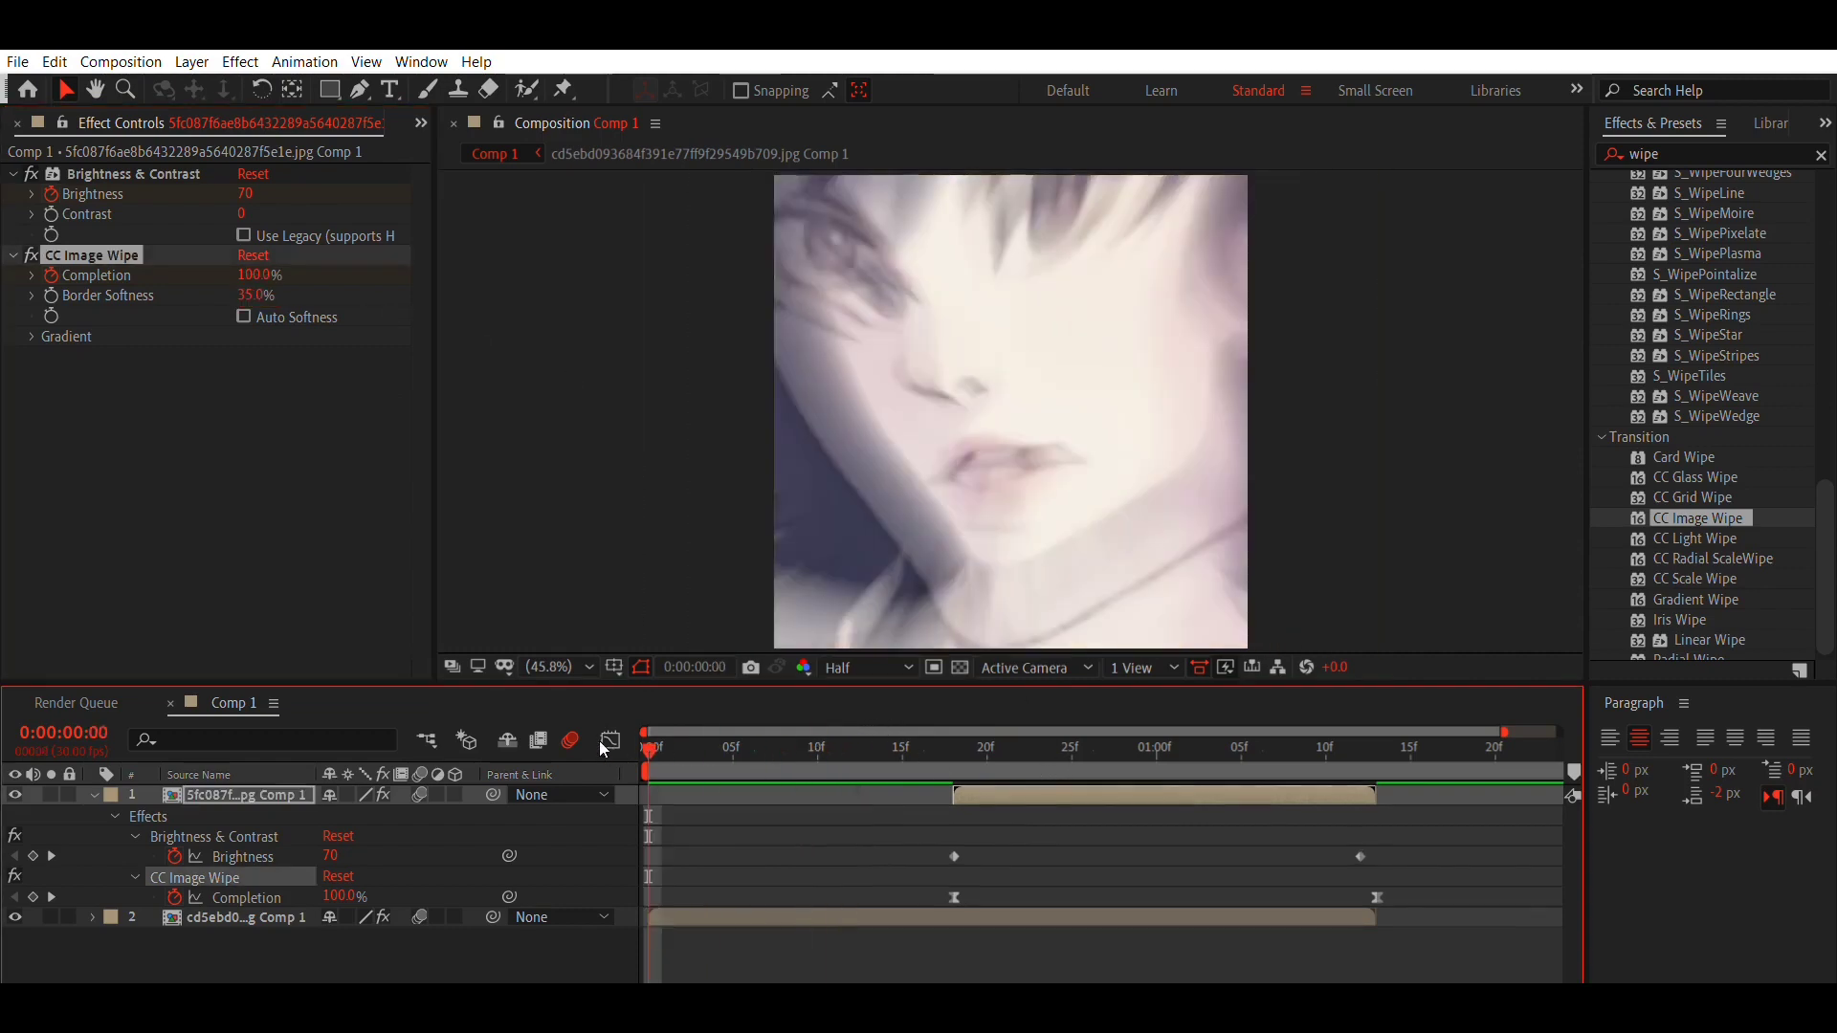